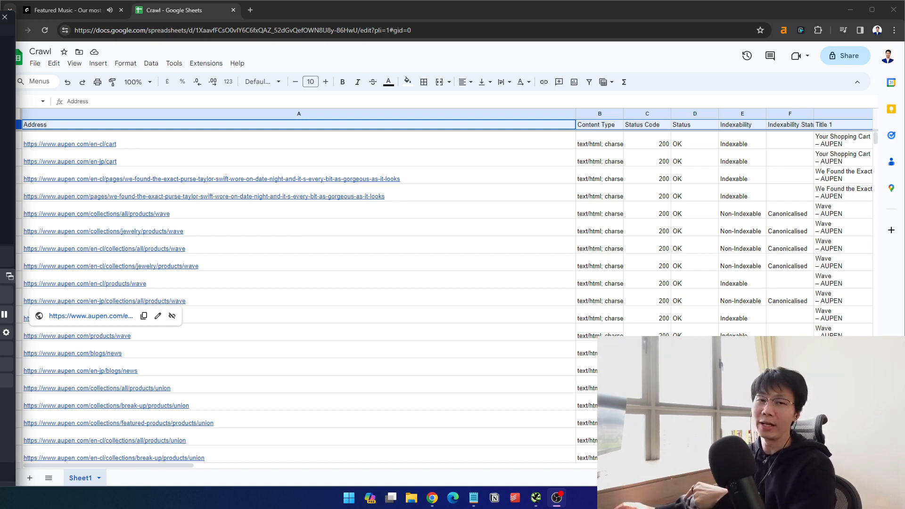
{"action": "left_click", "coordinate": [317, 303]}
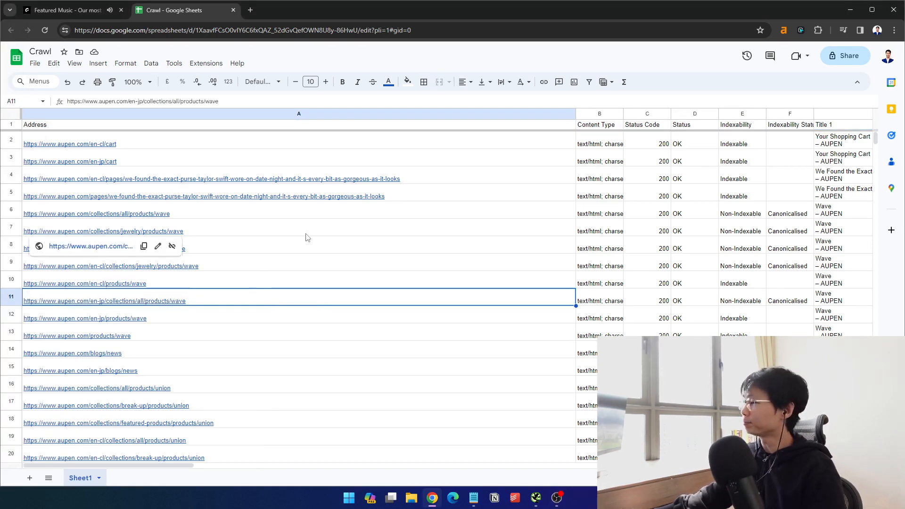
{"action": "left_click_drag", "start_coordinate": [183, 142], "coordinate": [507, 288]}
{"action": "left_click", "coordinate": [677, 284]}
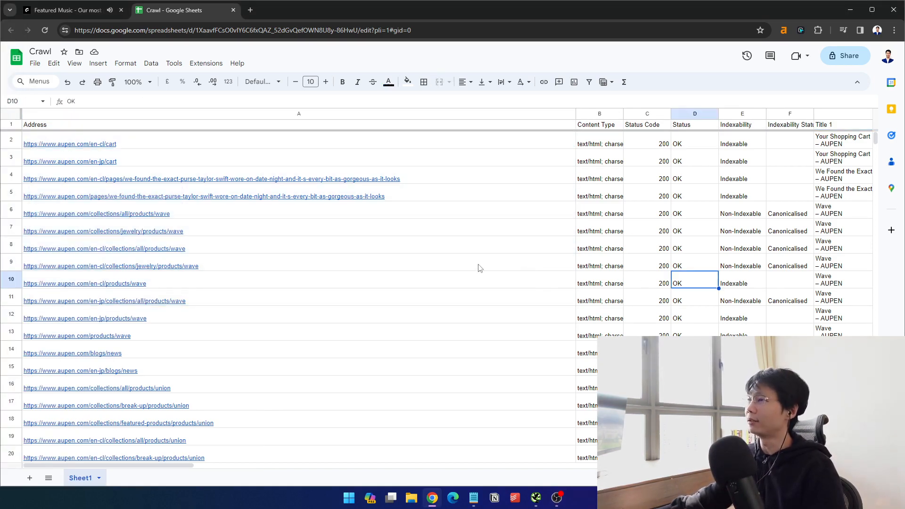
{"action": "left_click", "coordinate": [616, 212]}
{"action": "left_click", "coordinate": [550, 141]}
{"action": "left_click", "coordinate": [612, 141]}
{"action": "left_click", "coordinate": [684, 141]}
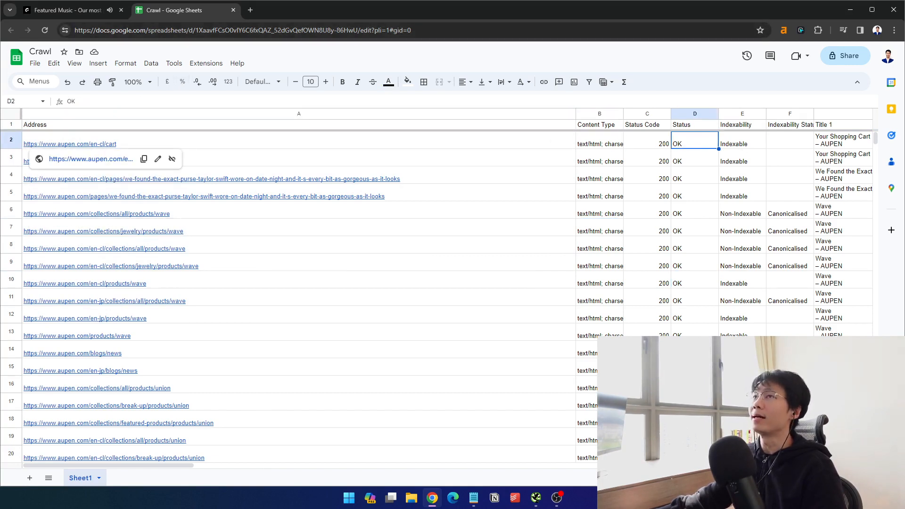
{"action": "key", "text": "alt+Tab"}
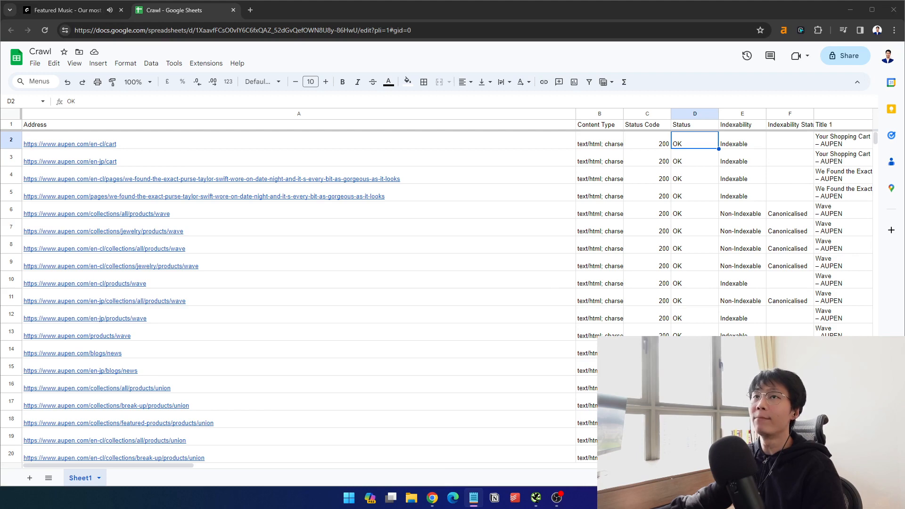
{"action": "key", "text": "alt+Tab"}
{"action": "left_click_drag", "start_coordinate": [602, 147], "coordinate": [612, 313]}
{"action": "left_click", "coordinate": [673, 293]}
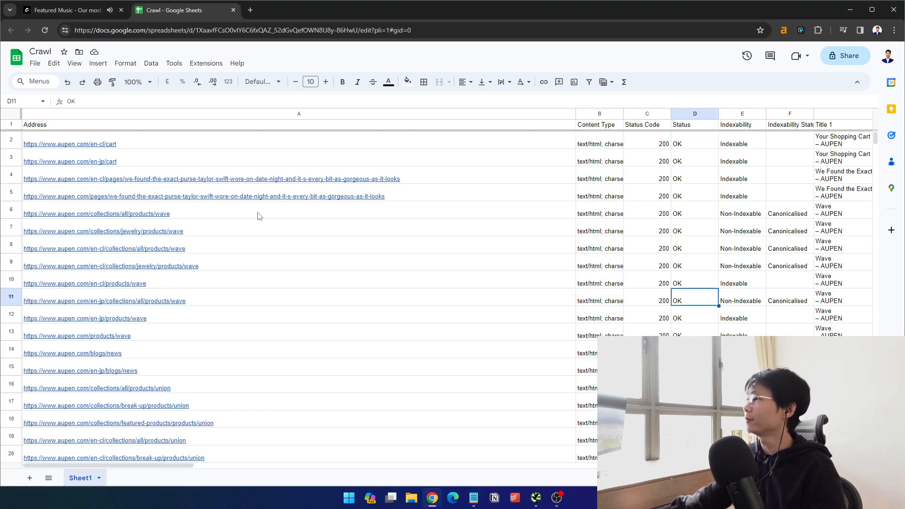
{"action": "left_click_drag", "start_coordinate": [259, 143], "coordinate": [302, 331]}
{"action": "left_click", "coordinate": [646, 280]}
{"action": "scroll", "coordinate": [368, 316], "scroll_direction": "down", "scroll_amount": 2}
{"action": "scroll", "coordinate": [301, 297], "scroll_direction": "up", "scroll_amount": 2}
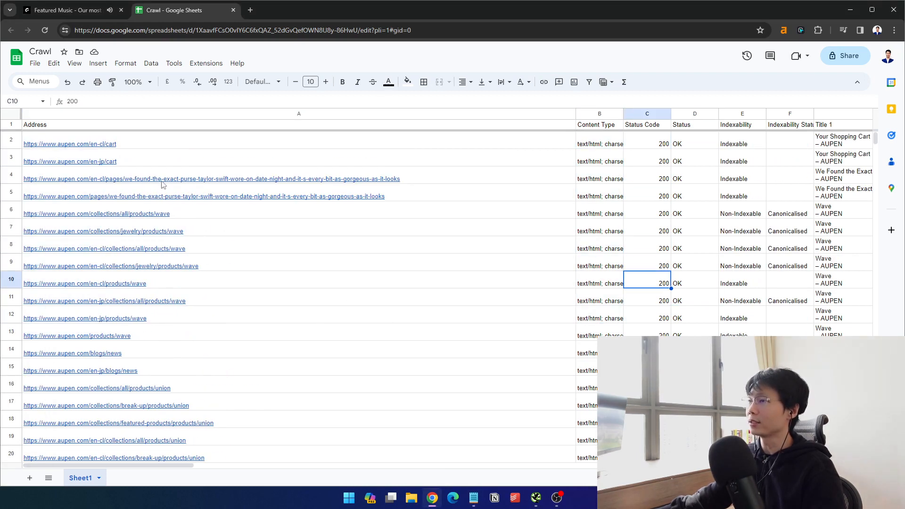
Create a filter covering all columns of the crawl data, using row 1 as the header
{"action": "left_click", "coordinate": [16, 126]}
{"action": "left_click", "coordinate": [589, 82]}
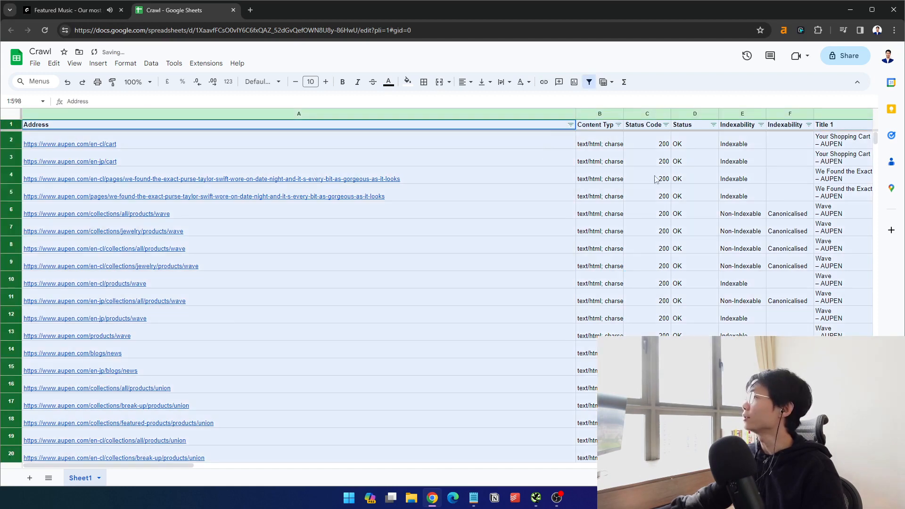
{"action": "left_click", "coordinate": [689, 159]}
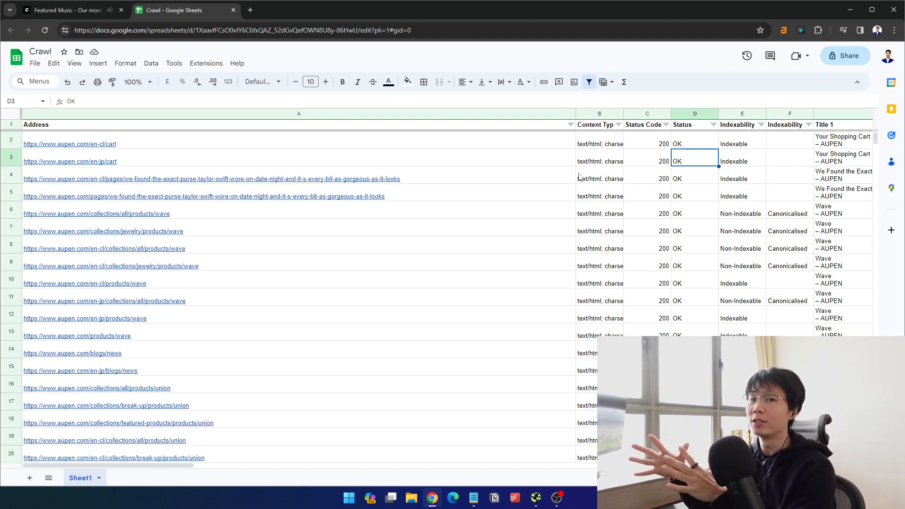
{"action": "left_click", "coordinate": [580, 178]}
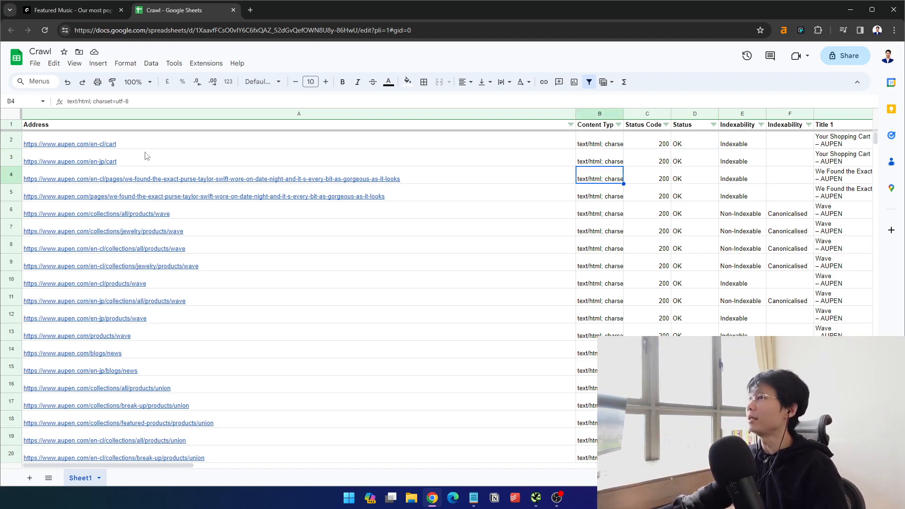
Apply a filter on the Content Type column and look through the remaining HTML page addresses
{"action": "left_click", "coordinate": [2, 123]}
{"action": "left_click", "coordinate": [617, 124]}
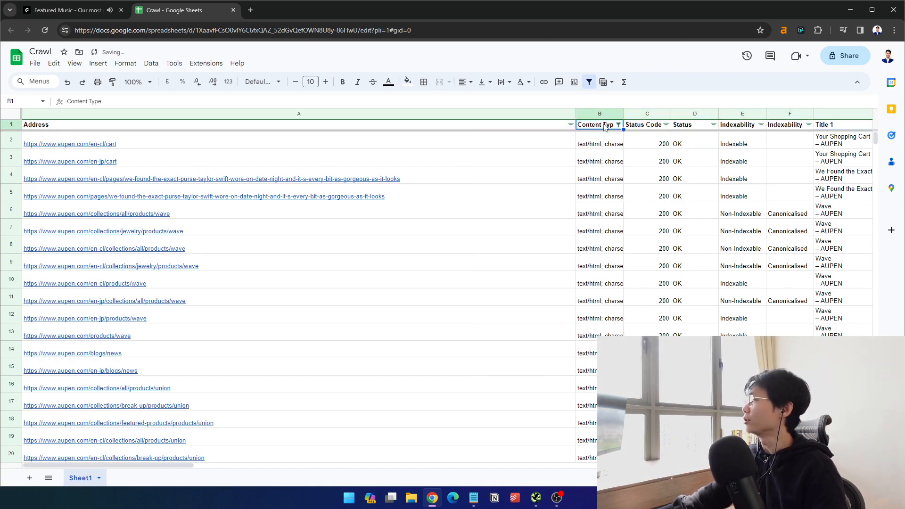
{"action": "left_click", "coordinate": [618, 125]}
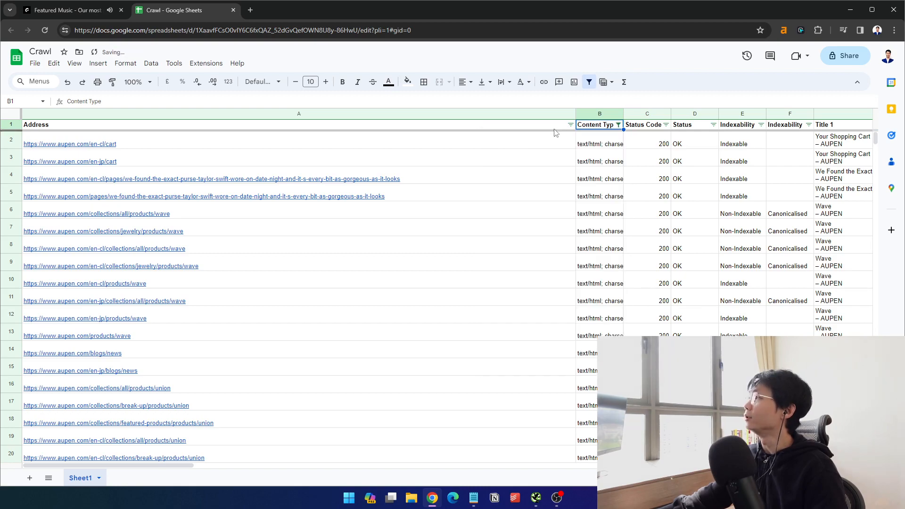
{"action": "left_click", "coordinate": [522, 115]}
{"action": "scroll", "coordinate": [477, 298], "scroll_direction": "down", "scroll_amount": 20}
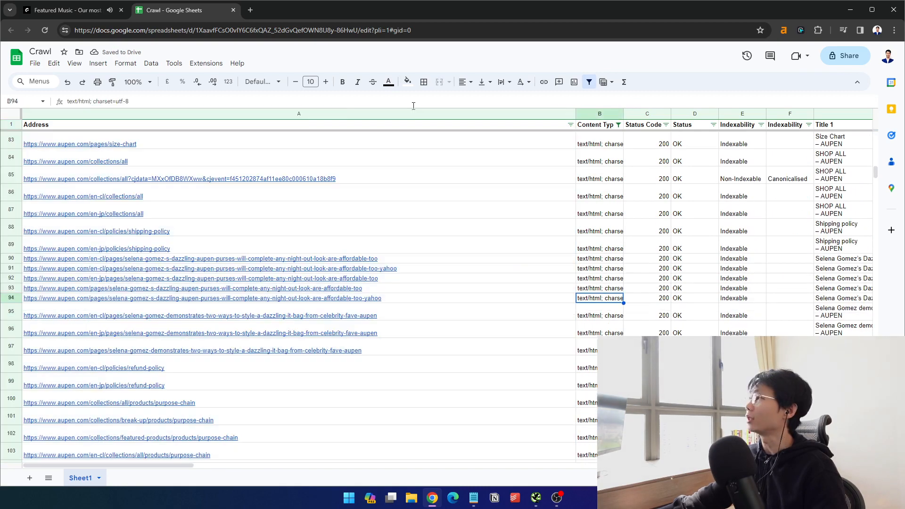
{"action": "left_click", "coordinate": [419, 114]}
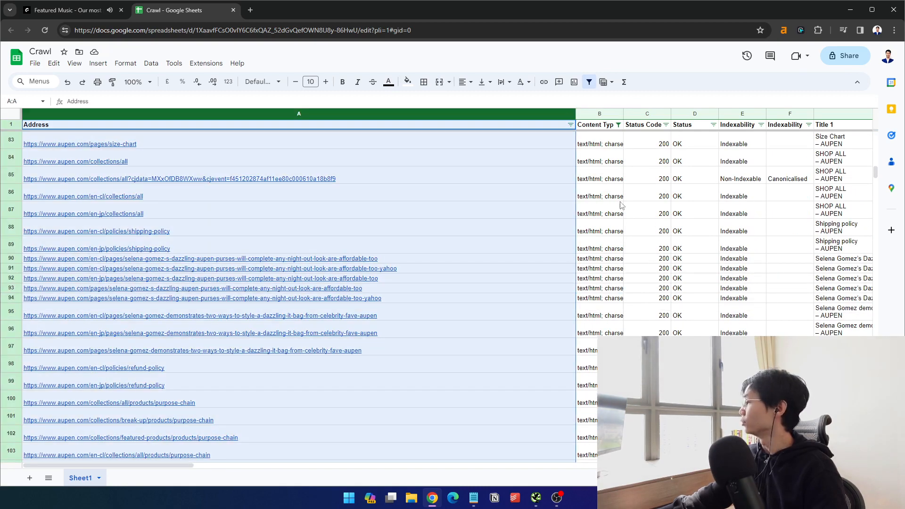
Narrow the Content Type filter to the text/html rows and look through their addresses
{"action": "left_click", "coordinate": [618, 125]}
{"action": "left_click", "coordinate": [521, 295]}
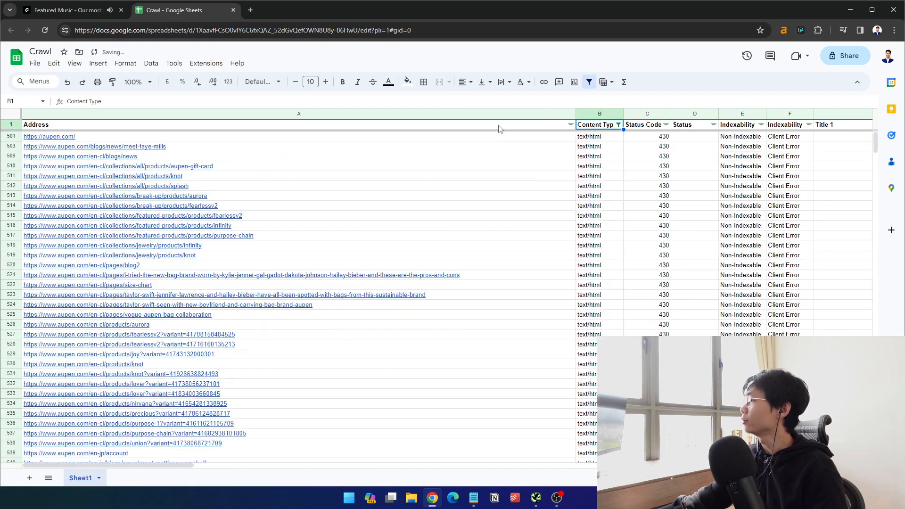
{"action": "left_click", "coordinate": [173, 116]}
{"action": "scroll", "coordinate": [334, 358], "scroll_direction": "down", "scroll_amount": 15}
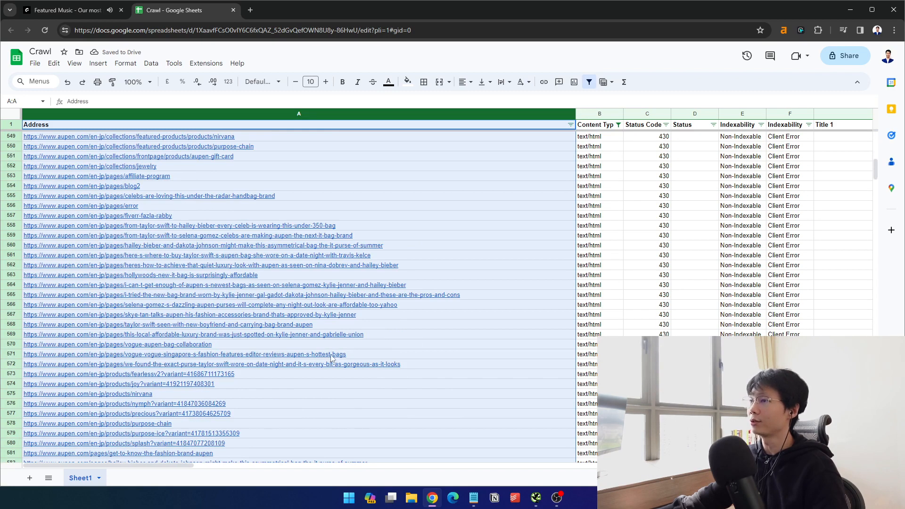
{"action": "left_click", "coordinate": [121, 307]}
{"action": "scroll", "coordinate": [651, 267], "scroll_direction": "up", "scroll_amount": 15}
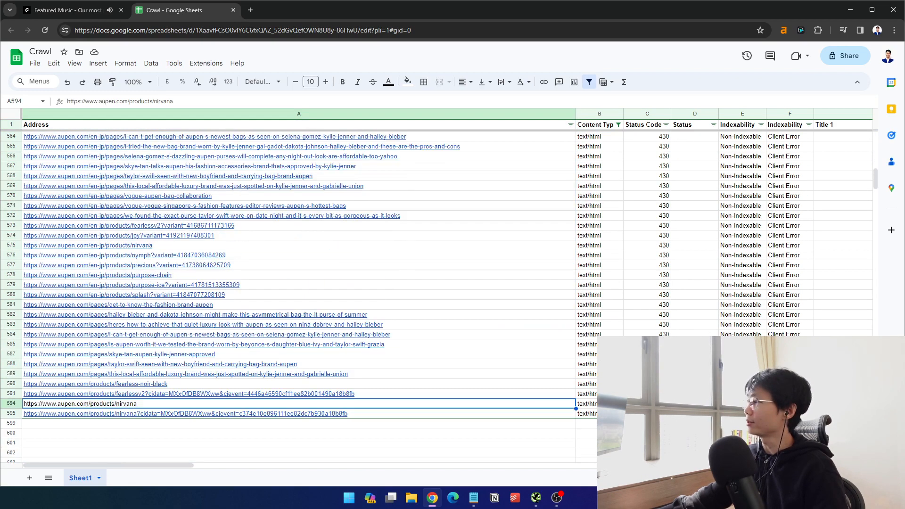
Open the blogs/news/meet-faye-mills address from the sheet and check its HTTP headers with the Ahrefs extension
{"action": "left_click", "coordinate": [652, 139]}
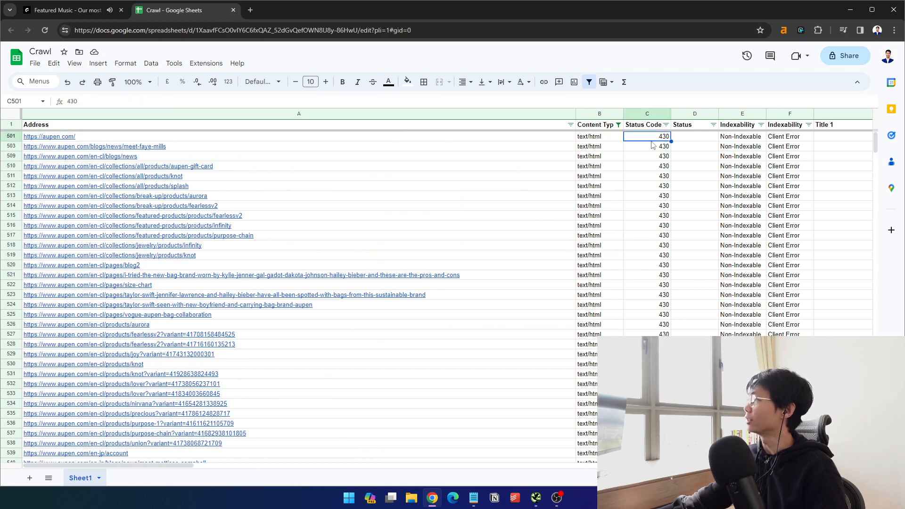
{"action": "left_click", "coordinate": [613, 141]}
{"action": "left_click", "coordinate": [135, 147]}
{"action": "left_click", "coordinate": [84, 163]}
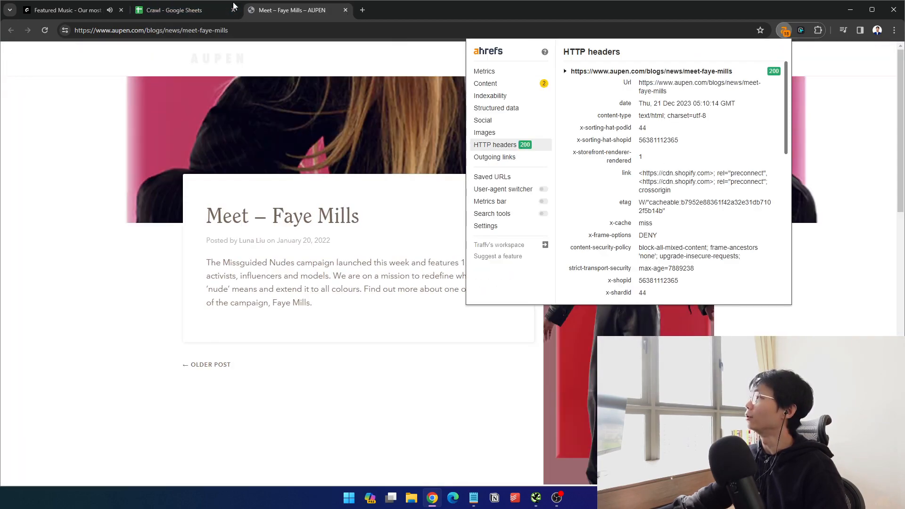
{"action": "left_click", "coordinate": [221, 7]}
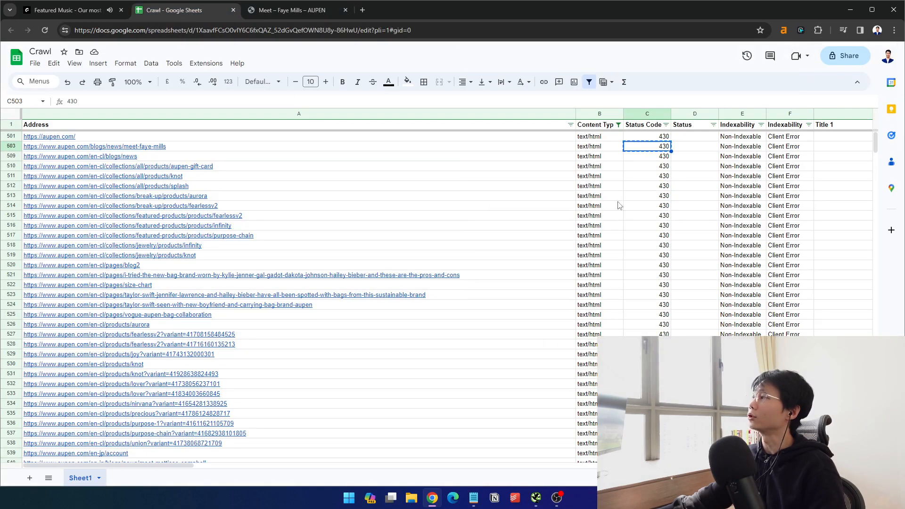
Search Google in a new tab for "430 status code" and read the featured explanation
{"action": "key", "text": "ctrl+t"}
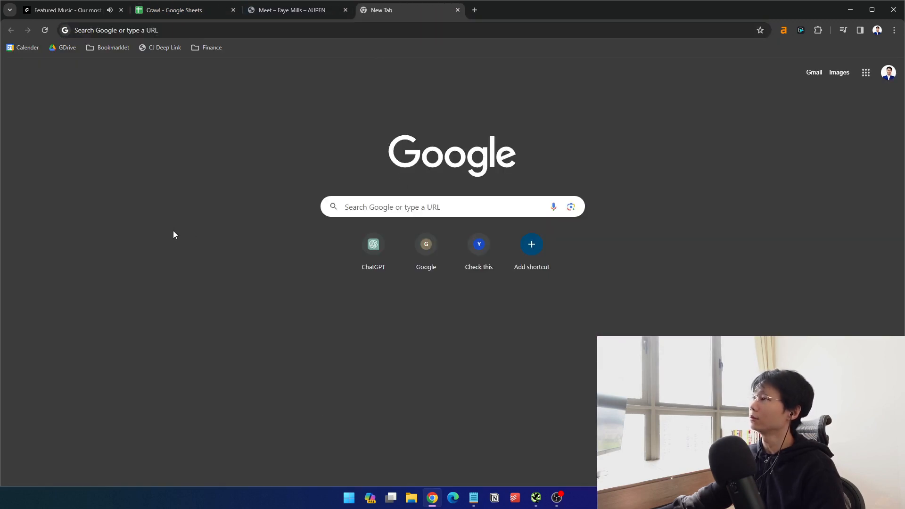
{"action": "left_click", "coordinate": [375, 208]}
{"action": "type", "text": "430"}
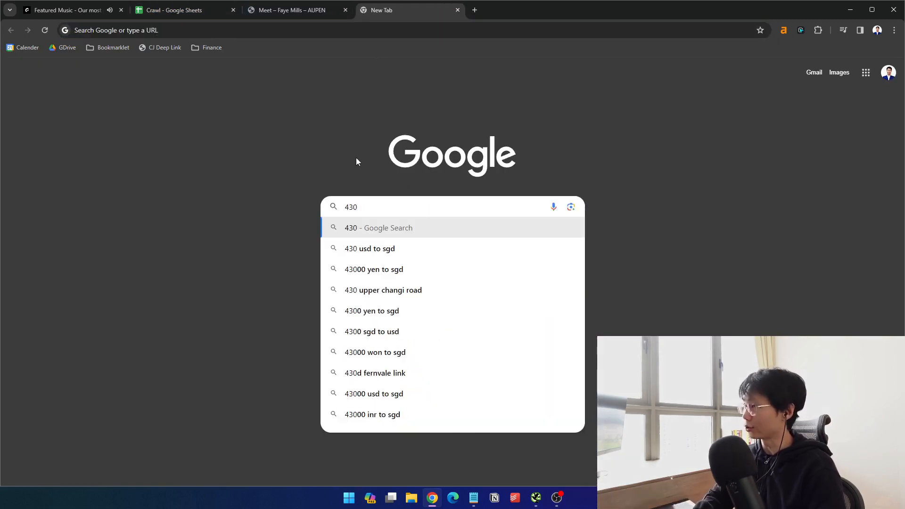
{"action": "type", "text": " status cod"}
{"action": "key", "text": "Return"}
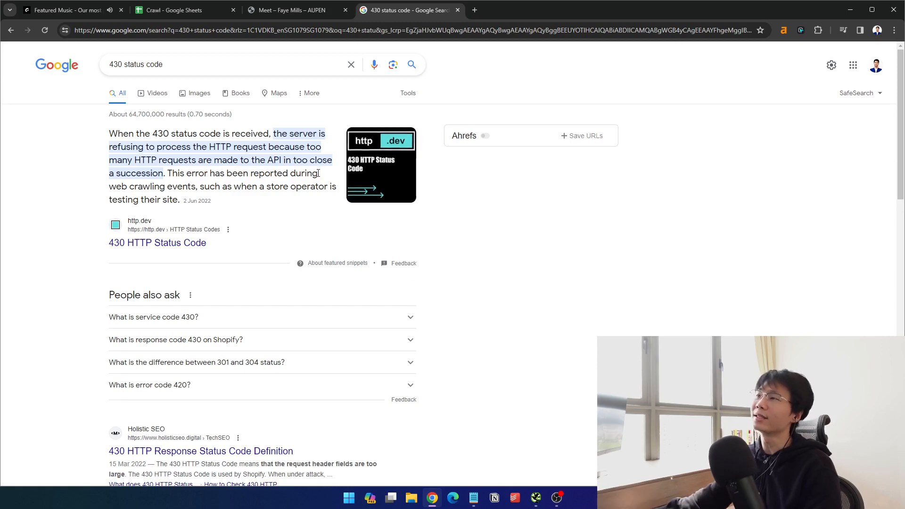
{"action": "left_click_drag", "start_coordinate": [111, 147], "coordinate": [183, 160]}
{"action": "left_click_drag", "start_coordinate": [240, 160], "coordinate": [244, 160]}
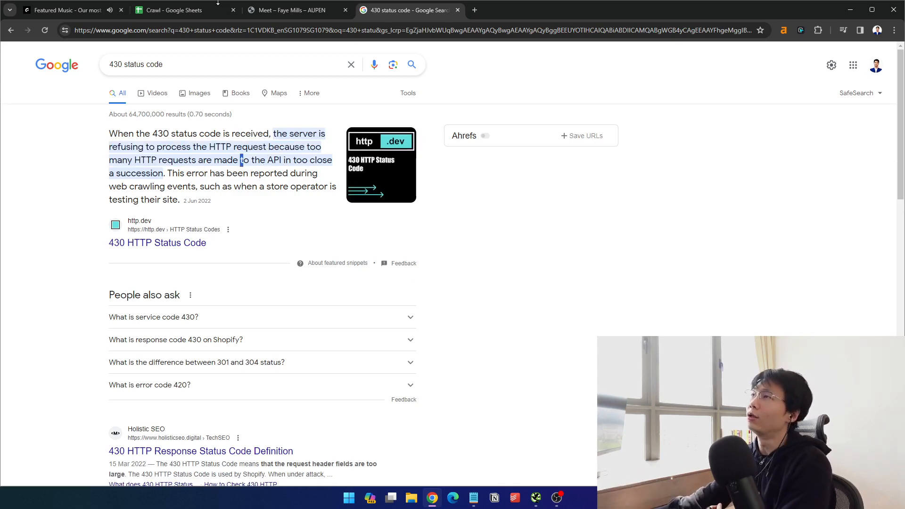
Return to the Crawl sheet and examine the Status Code values of the filtered text/html rows
{"action": "left_click", "coordinate": [203, 9]}
{"action": "left_click_drag", "start_coordinate": [662, 166], "coordinate": [648, 354]}
{"action": "left_click_drag", "start_coordinate": [636, 246], "coordinate": [628, 353]}
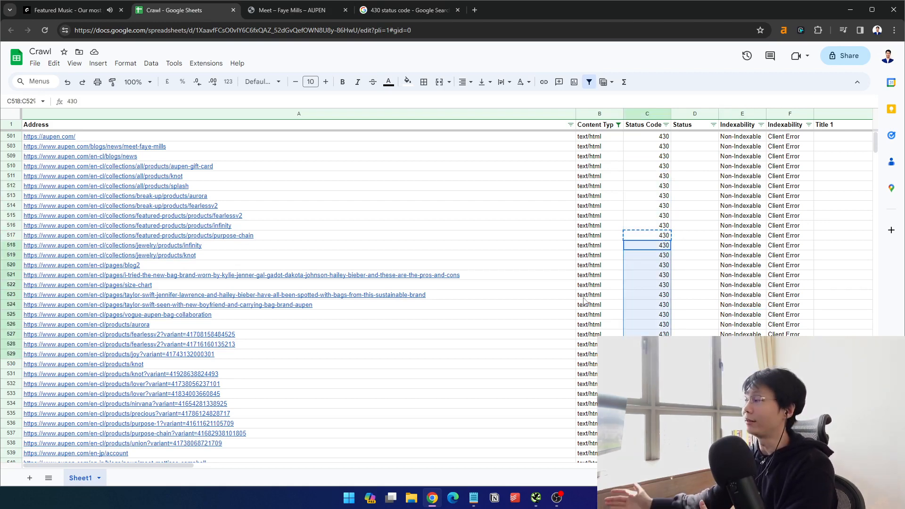
{"action": "left_click_drag", "start_coordinate": [647, 185], "coordinate": [589, 384]}
{"action": "left_click", "coordinate": [673, 311]}
{"action": "left_click", "coordinate": [627, 311]}
{"action": "left_click_drag", "start_coordinate": [645, 185], "coordinate": [653, 343]}
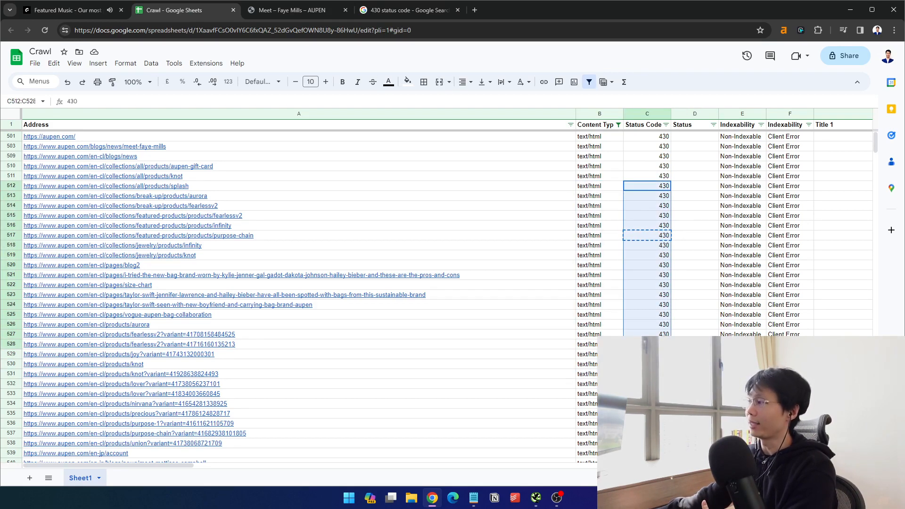
{"action": "left_click", "coordinate": [648, 303]}
{"action": "left_click", "coordinate": [605, 298]}
{"action": "left_click", "coordinate": [639, 301]}
{"action": "left_click", "coordinate": [655, 266]}
{"action": "left_click", "coordinate": [683, 235]}
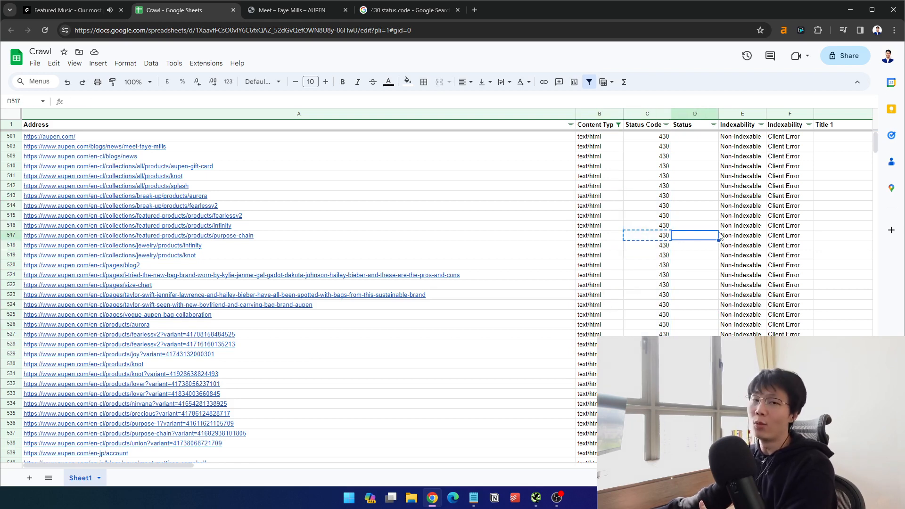
{"action": "left_click", "coordinate": [649, 197]}
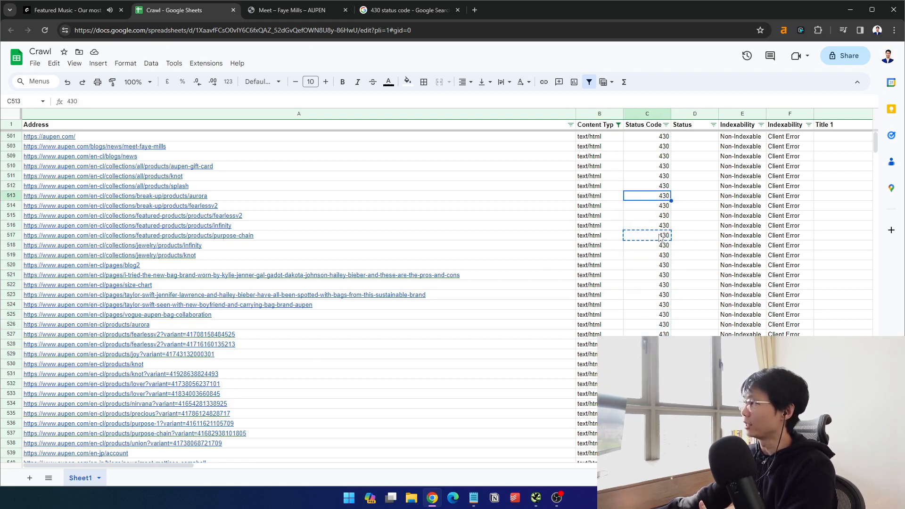
Go back to the search results and read the full featured snippet on when a 430 status code is returned
{"action": "left_click", "coordinate": [404, 10]}
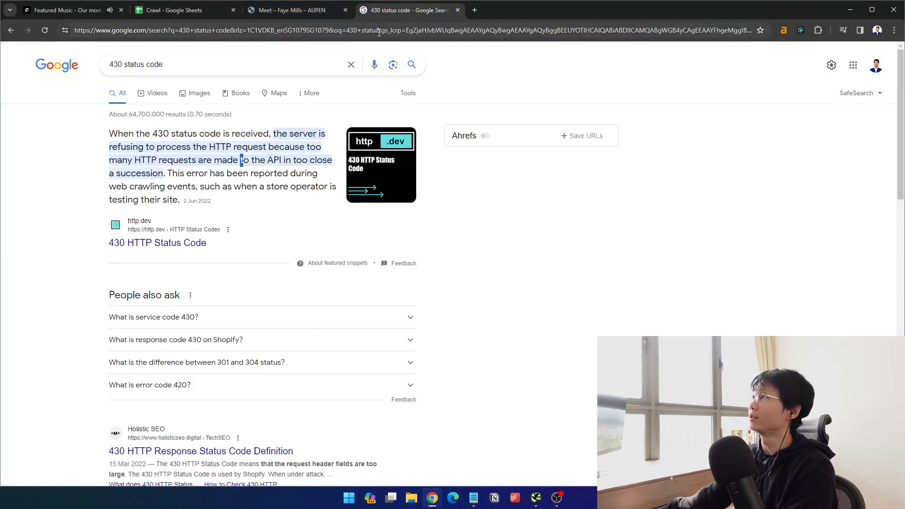
{"action": "left_click_drag", "start_coordinate": [110, 148], "coordinate": [262, 175]}
{"action": "left_click", "coordinate": [209, 163]}
{"action": "left_click", "coordinate": [279, 183]}
{"action": "left_click_drag", "start_coordinate": [101, 143], "coordinate": [184, 202]}
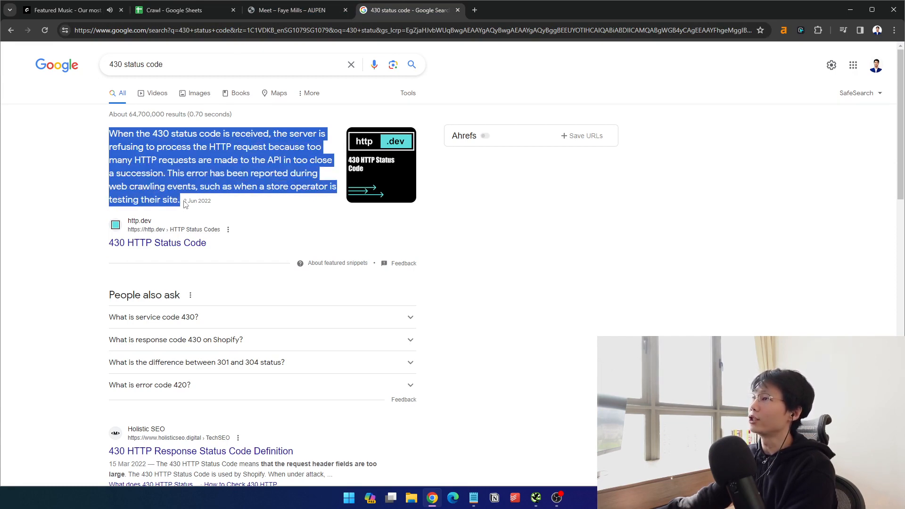
{"action": "left_click", "coordinate": [218, 176]}
{"action": "left_click", "coordinate": [286, 10]}
{"action": "left_click", "coordinate": [427, 10]}
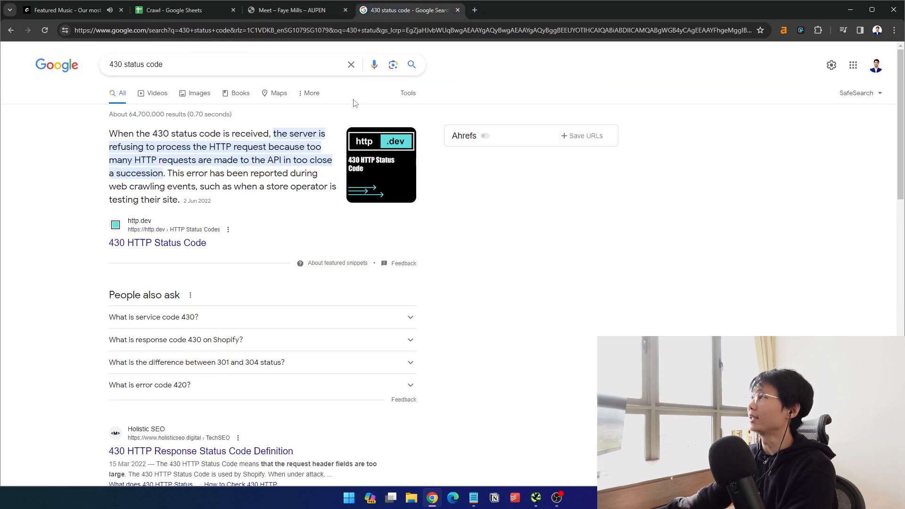
Switch back to the Crawl sheet and review the filtered addresses alongside their indexability
{"action": "left_click", "coordinate": [171, 15]}
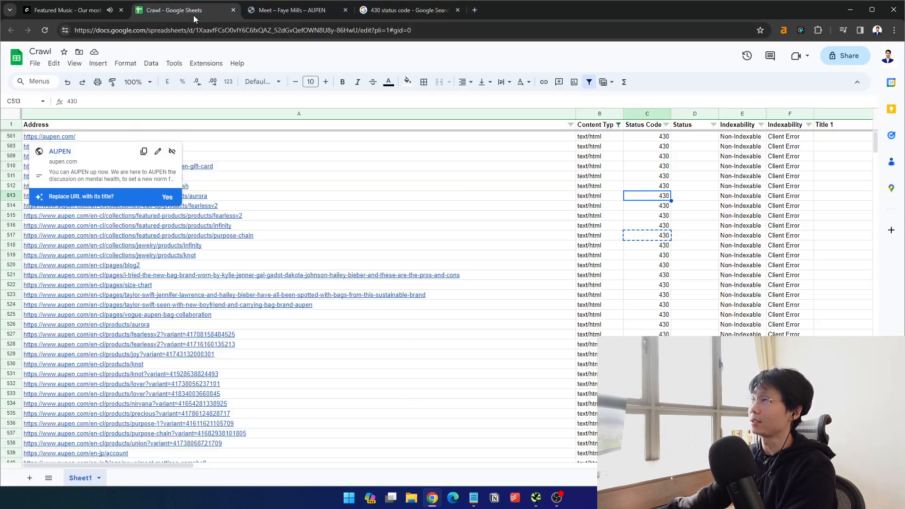
{"action": "left_click", "coordinate": [613, 180]}
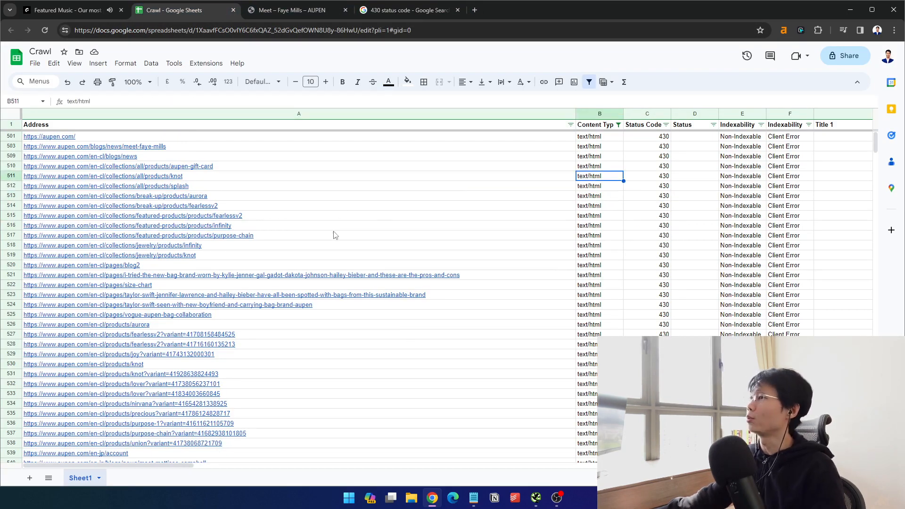
{"action": "left_click", "coordinate": [665, 181]}
{"action": "left_click", "coordinate": [595, 179]}
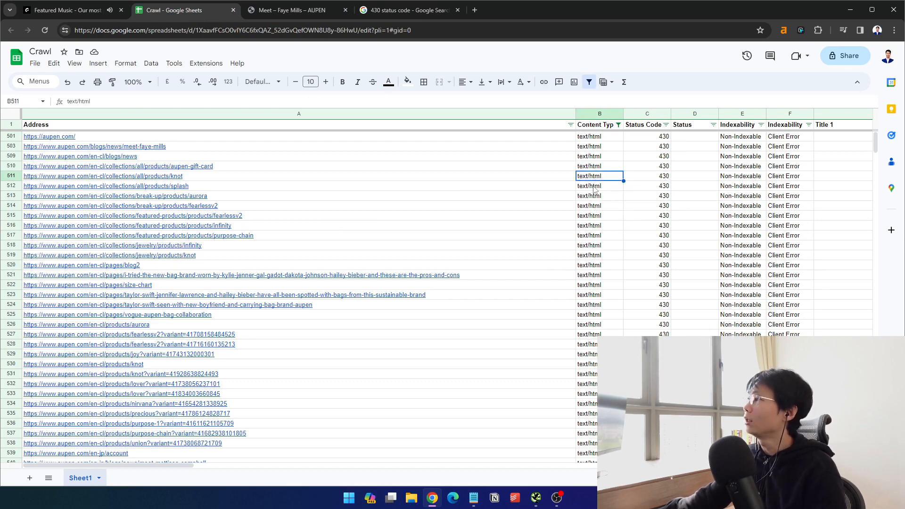
{"action": "left_click_drag", "start_coordinate": [317, 158], "coordinate": [299, 325]}
{"action": "left_click", "coordinate": [737, 266]}
{"action": "left_click_drag", "start_coordinate": [319, 188], "coordinate": [310, 337]}
{"action": "left_click", "coordinate": [547, 316]}
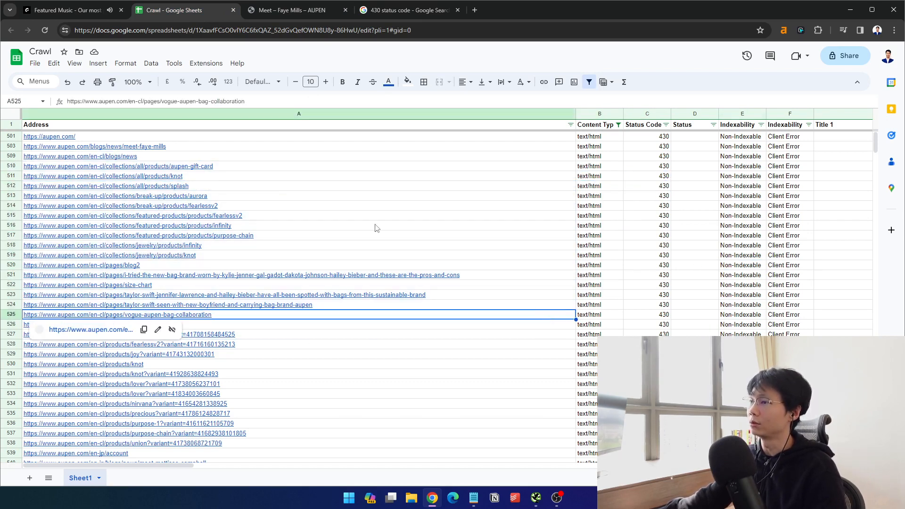
{"action": "scroll", "coordinate": [375, 225], "scroll_direction": "down", "scroll_amount": 2}
{"action": "left_click", "coordinate": [360, 284]}
{"action": "left_click", "coordinate": [341, 364]}
{"action": "left_click", "coordinate": [298, 325]}
{"action": "middle_click", "coordinate": [104, 340]}
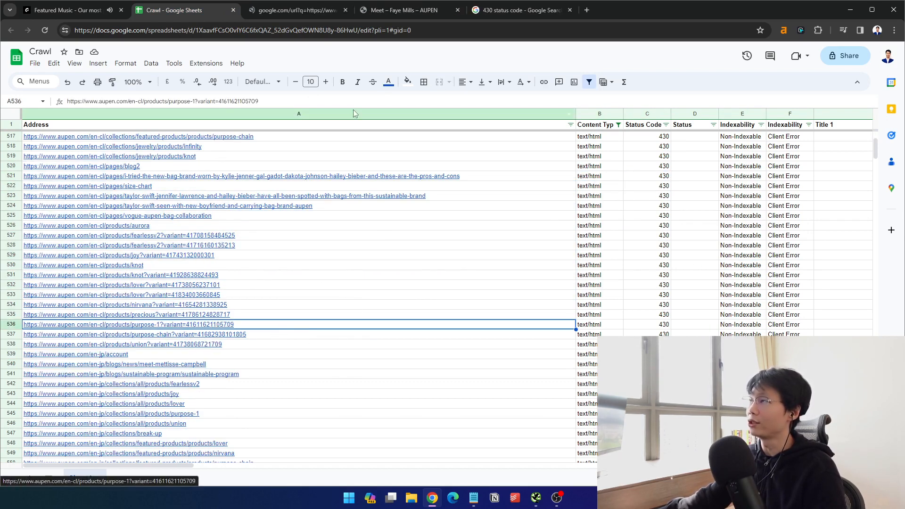
Close the 430 status code search results and inspect the purpose-1 product page's HTTP headers with the Ahrefs extension
{"action": "left_click", "coordinate": [523, 10]}
{"action": "left_click", "coordinate": [569, 11]}
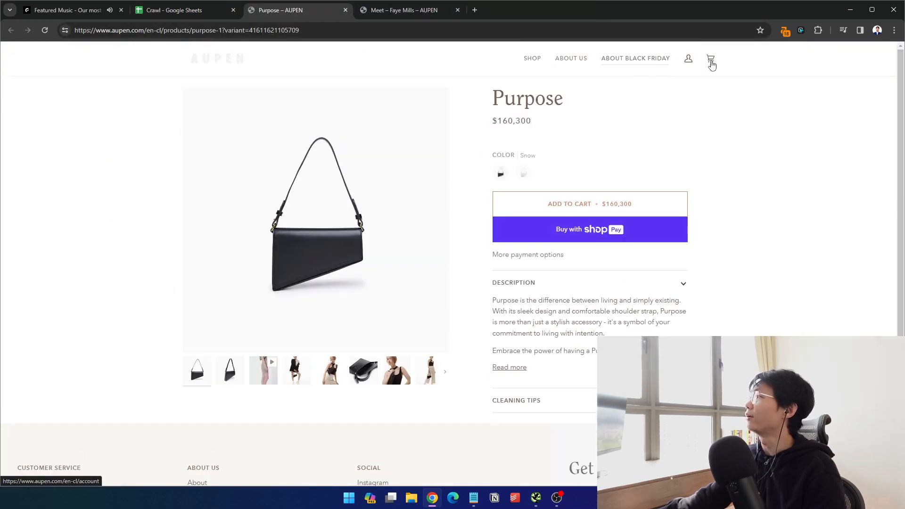
{"action": "left_click", "coordinate": [784, 31]}
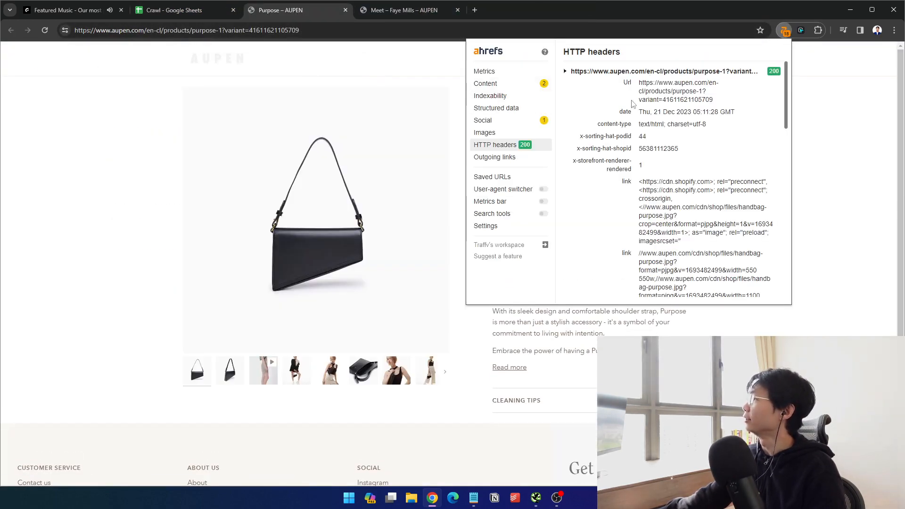
Close the AUPEN blog article page and return to the Status Code column of the Crawl sheet
{"action": "left_click", "coordinate": [436, 11]}
{"action": "left_click", "coordinate": [458, 10]}
{"action": "left_click", "coordinate": [174, 14]}
{"action": "left_click", "coordinate": [662, 315]}
Extend the Content Type filter to also include the text/html; charset=utf-8 rows
{"action": "scroll", "coordinate": [693, 317], "scroll_direction": "up", "scroll_amount": 2}
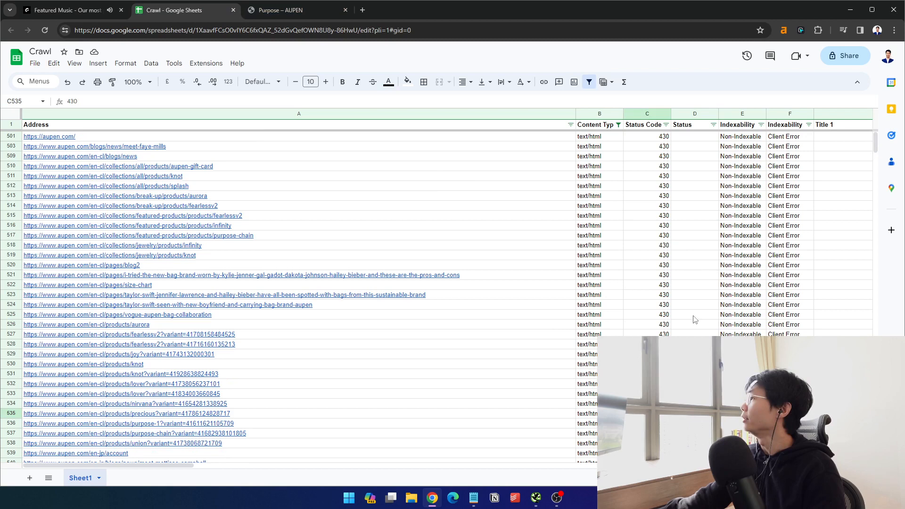
{"action": "left_click", "coordinate": [618, 124]}
{"action": "left_click", "coordinate": [551, 359]}
{"action": "left_click", "coordinate": [618, 125]}
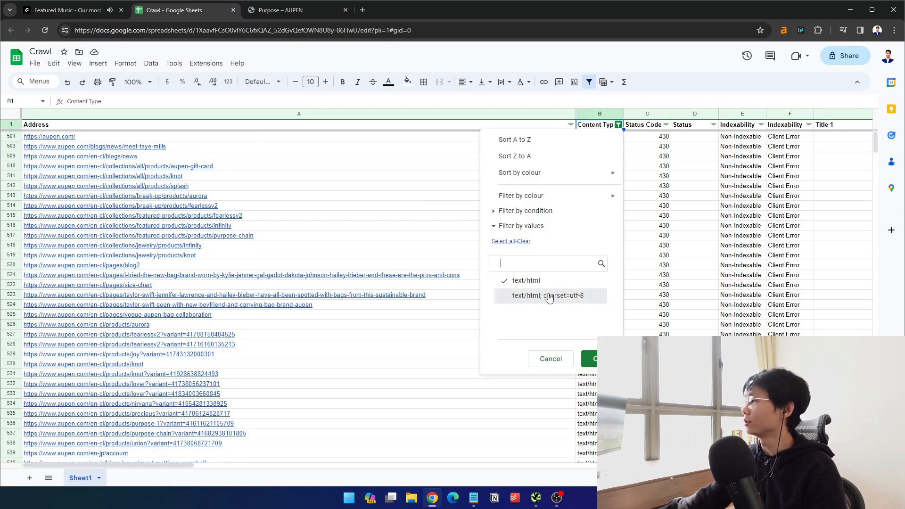
{"action": "left_click", "coordinate": [549, 296]}
{"action": "left_click", "coordinate": [591, 358]}
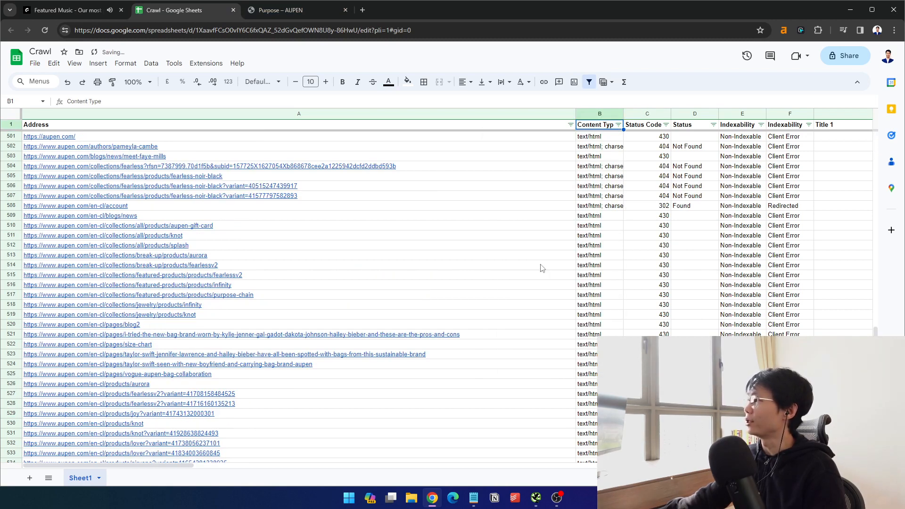
Apply the Default (Arial) font at size 10 to the entire sheet
{"action": "scroll", "coordinate": [541, 268], "scroll_direction": "up", "scroll_amount": 12}
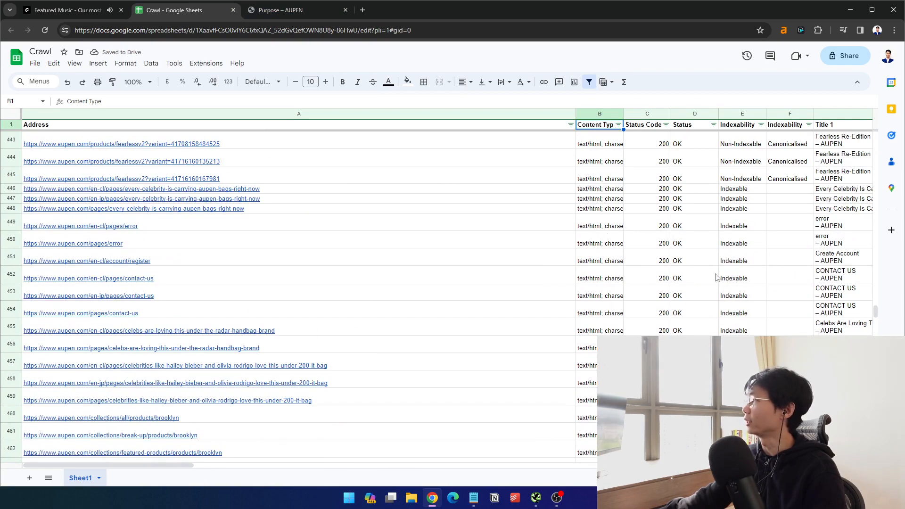
{"action": "left_click_drag", "start_coordinate": [875, 312], "coordinate": [876, 134]}
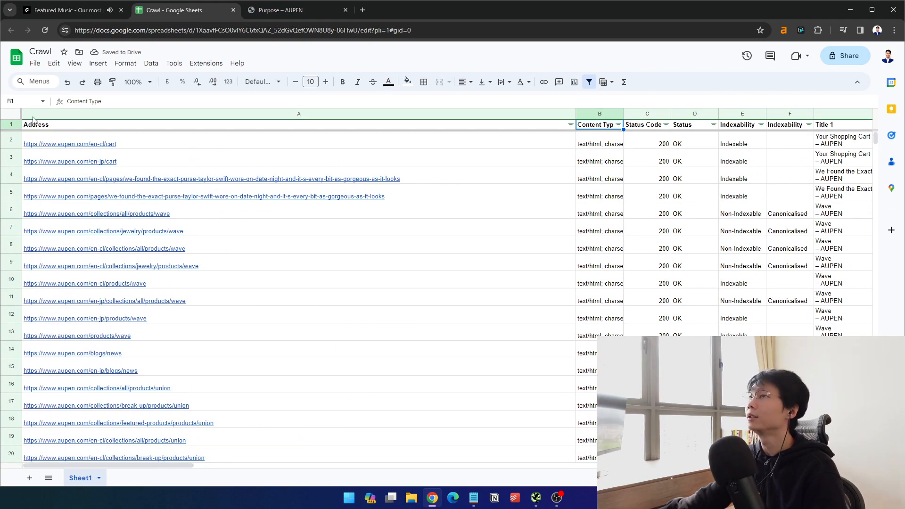
{"action": "left_click", "coordinate": [11, 114]}
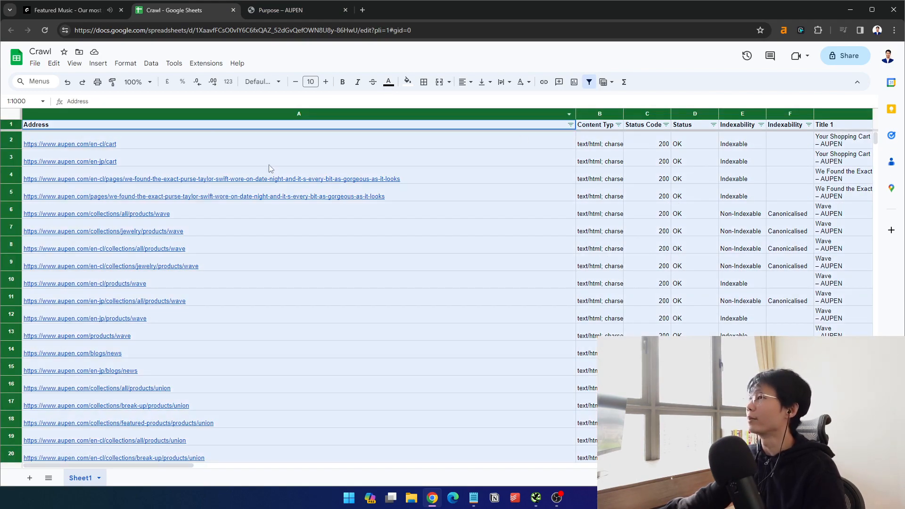
{"action": "left_click", "coordinate": [258, 84]}
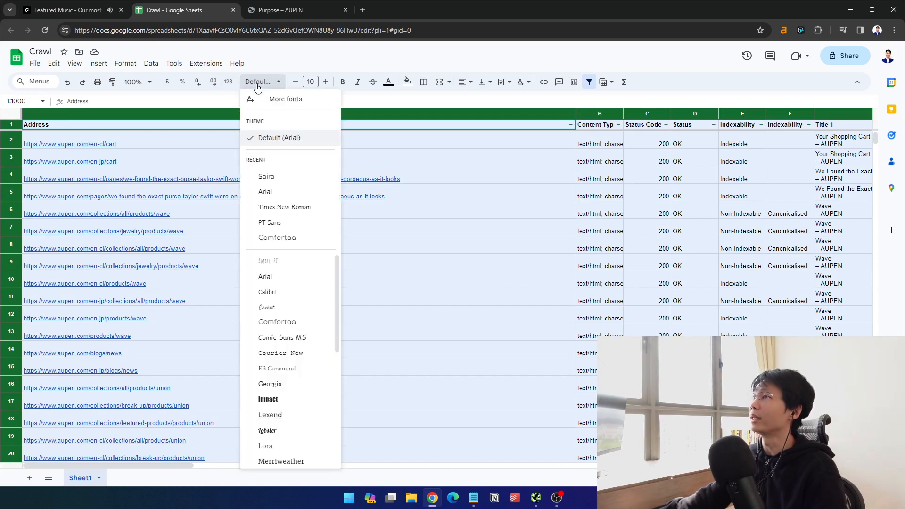
{"action": "left_click", "coordinate": [290, 141]}
{"action": "left_click", "coordinate": [310, 82]}
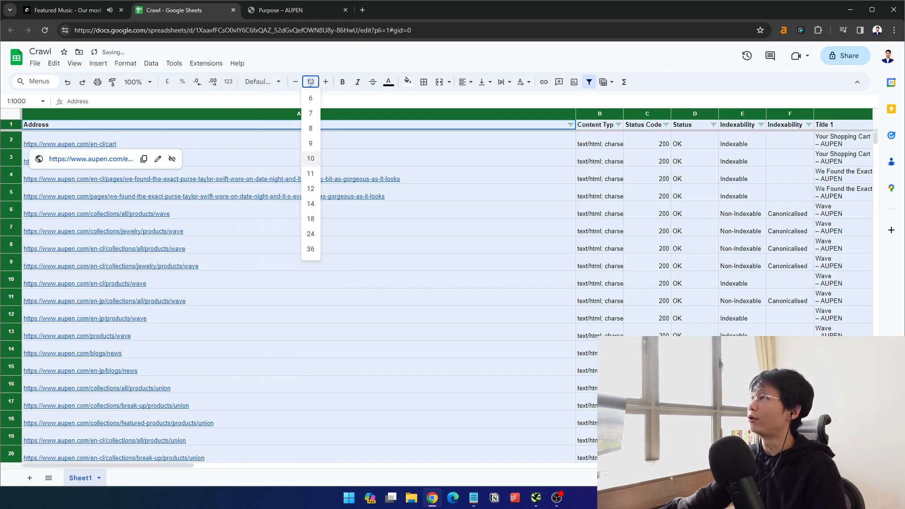
{"action": "left_click", "coordinate": [309, 160]}
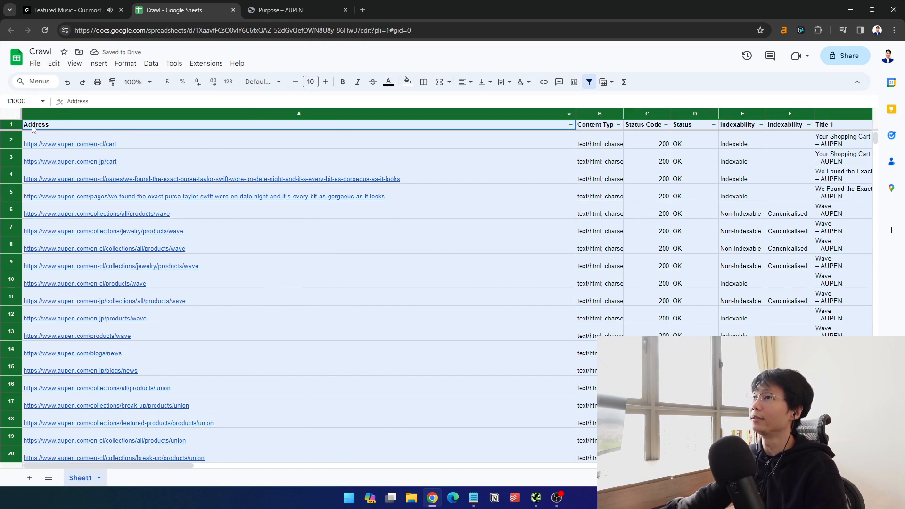
Resize rows 1 to 1000 to a uniform height of 21 pixels
{"action": "left_click", "coordinate": [10, 124]}
{"action": "left_click_drag", "start_coordinate": [874, 139], "coordinate": [872, 443]}
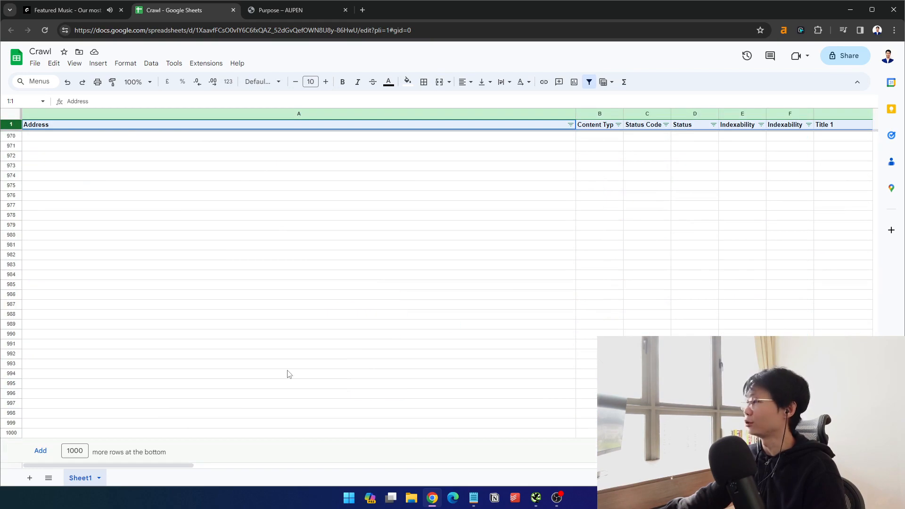
{"action": "left_click", "coordinate": [14, 432], "text": "shift"}
{"action": "right_click", "coordinate": [14, 432]}
{"action": "left_click", "coordinate": [67, 309]}
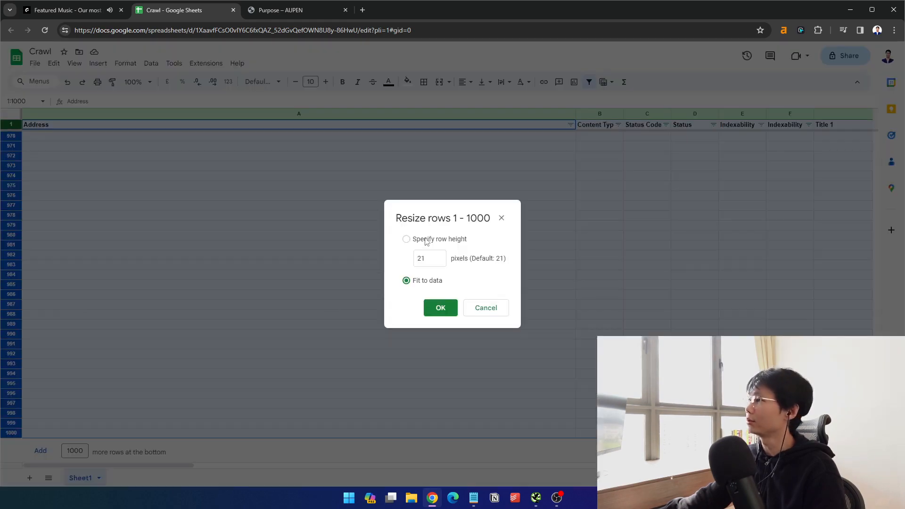
{"action": "left_click", "coordinate": [440, 307]}
{"action": "left_click_drag", "start_coordinate": [875, 450], "coordinate": [875, 134]}
{"action": "left_click", "coordinate": [513, 245]}
{"action": "scroll", "coordinate": [482, 342], "scroll_direction": "down", "scroll_amount": 3}
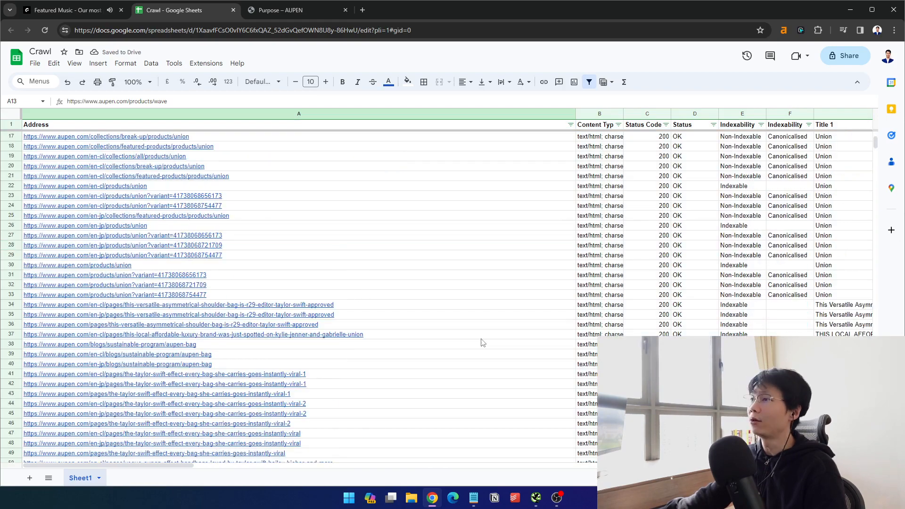
Filter the Status Code column to show only 200 and look through the Address column of those rows
{"action": "scroll", "coordinate": [482, 342], "scroll_direction": "up", "scroll_amount": 5}
{"action": "left_click", "coordinate": [666, 125]}
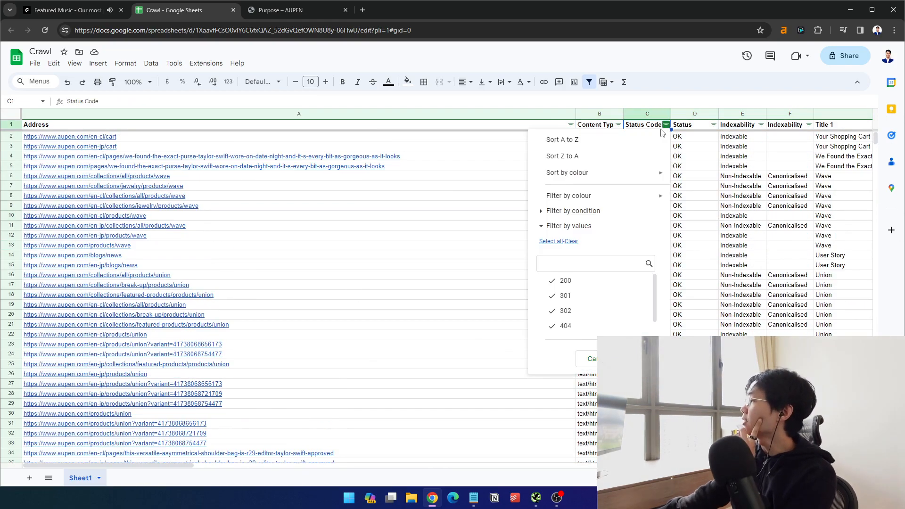
{"action": "scroll", "coordinate": [626, 317], "scroll_direction": "down", "scroll_amount": 1}
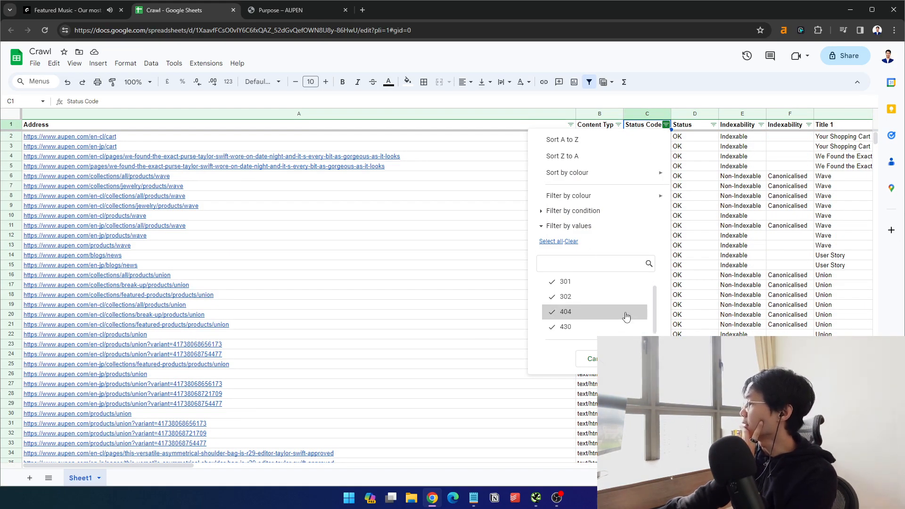
{"action": "scroll", "coordinate": [603, 292], "scroll_direction": "up", "scroll_amount": 1}
{"action": "left_click", "coordinate": [571, 241]}
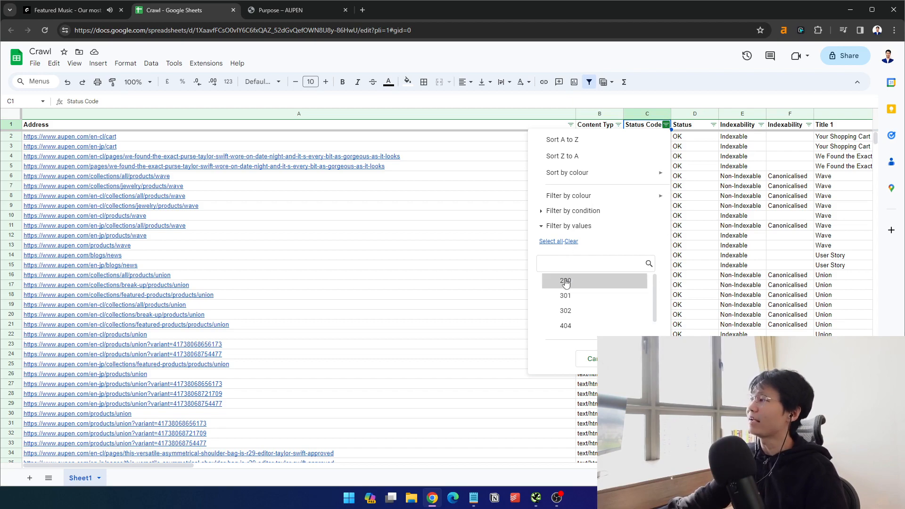
{"action": "left_click", "coordinate": [623, 285]}
{"action": "left_click", "coordinate": [637, 359]}
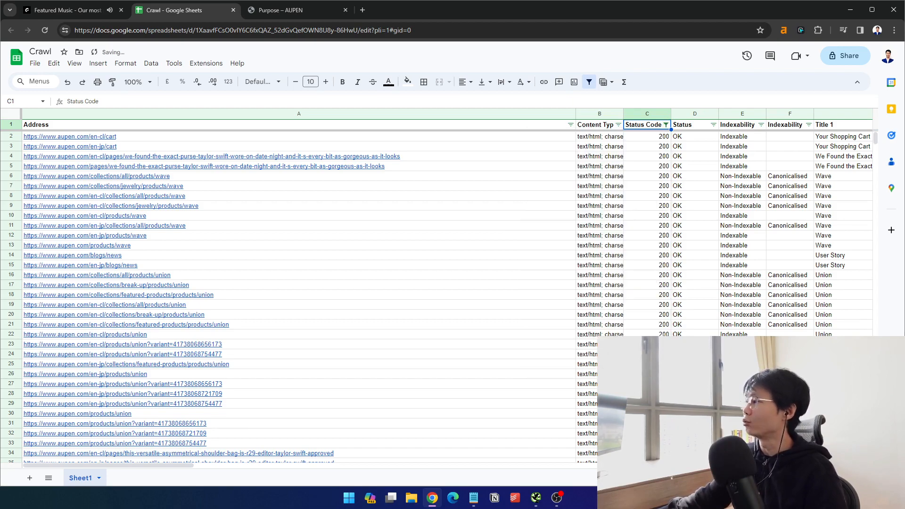
{"action": "left_click", "coordinate": [334, 113]}
{"action": "scroll", "coordinate": [396, 328], "scroll_direction": "down", "scroll_amount": 7}
{"action": "scroll", "coordinate": [371, 344], "scroll_direction": "up", "scroll_amount": 4}
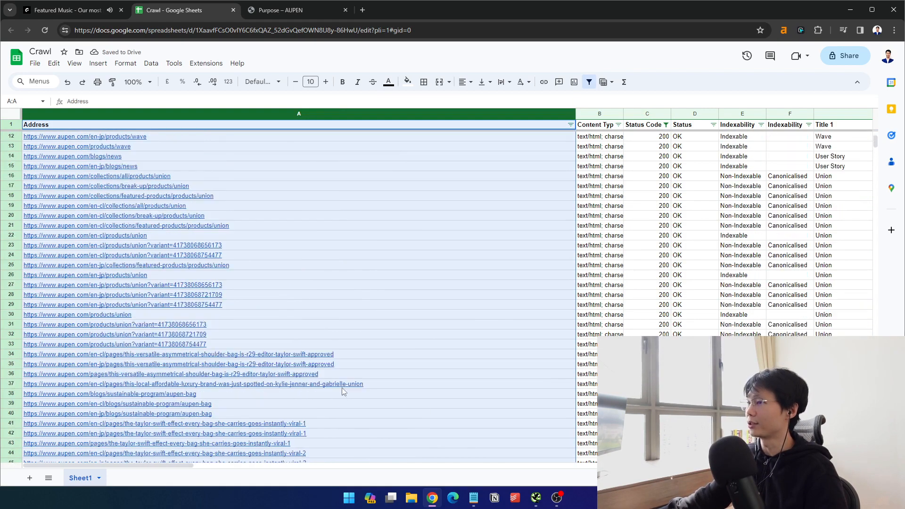
{"action": "scroll", "coordinate": [424, 353], "scroll_direction": "up", "scroll_amount": 3}
Change the Status Code filter to show only the rows with 430
{"action": "left_click", "coordinate": [666, 124]}
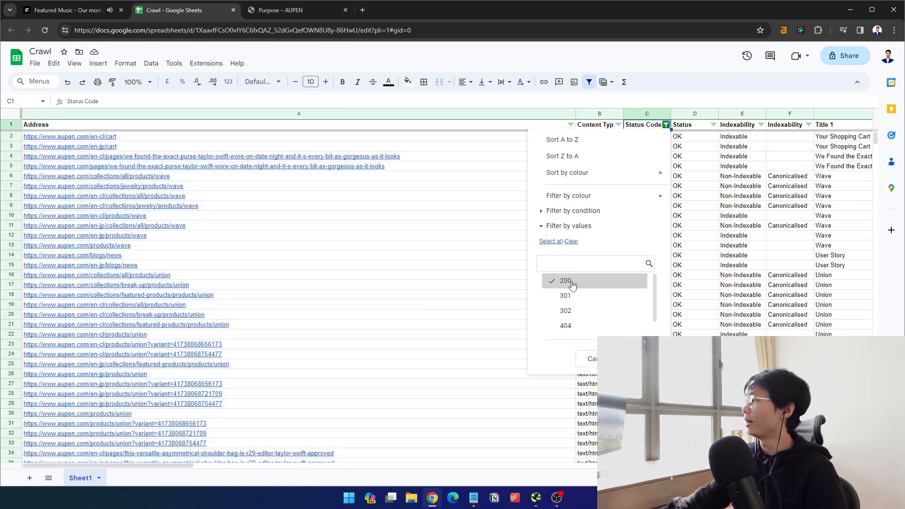
{"action": "scroll", "coordinate": [603, 320], "scroll_direction": "down", "scroll_amount": 1}
{"action": "left_click", "coordinate": [589, 330]}
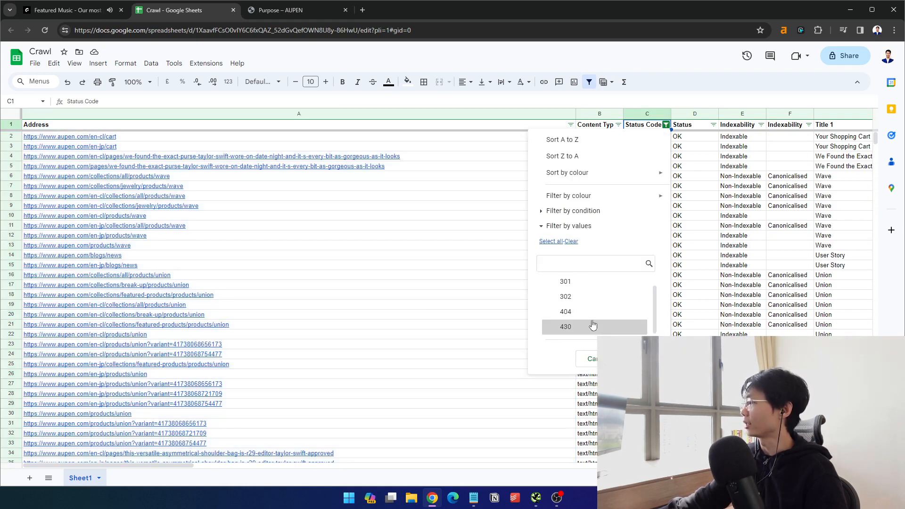
{"action": "left_click", "coordinate": [629, 359]}
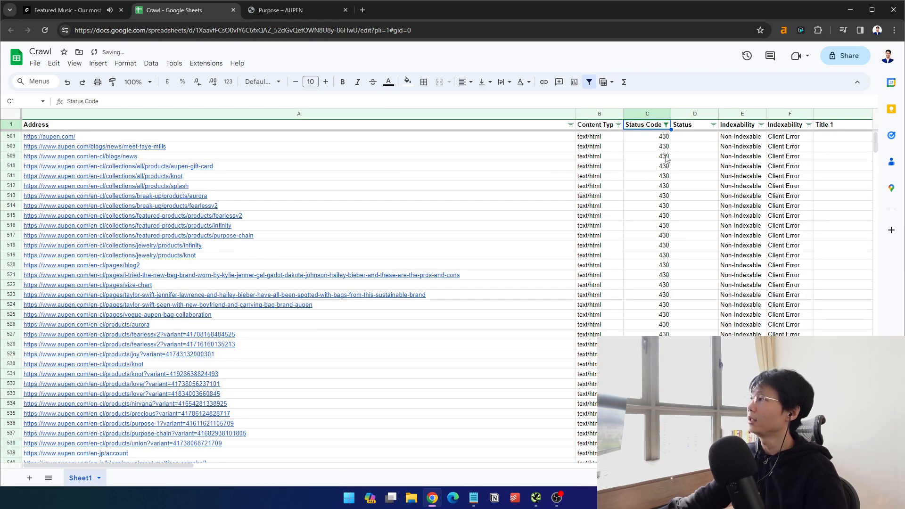
Examine the addresses of the 430 rows together with their Status and Indexability columns
{"action": "left_click", "coordinate": [373, 196]}
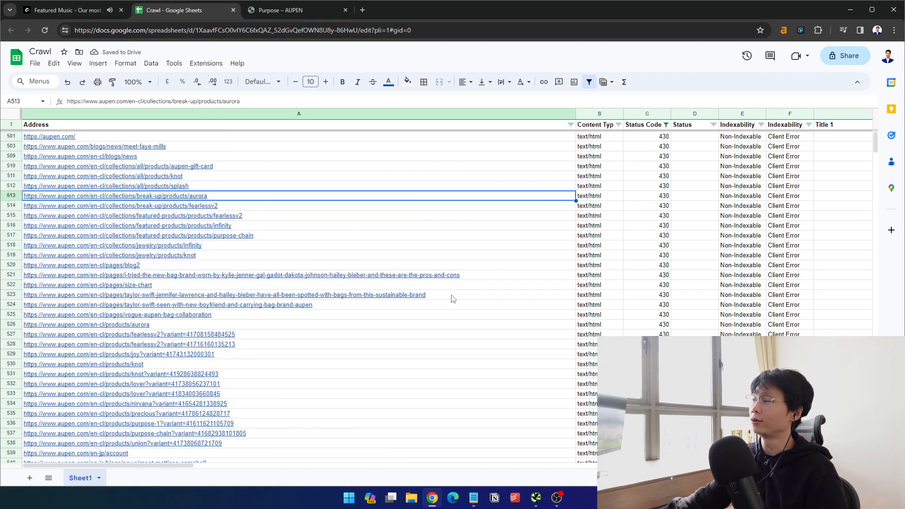
{"action": "left_click_drag", "start_coordinate": [206, 147], "coordinate": [283, 354]}
{"action": "left_click", "coordinate": [421, 326]}
{"action": "left_click", "coordinate": [415, 195]}
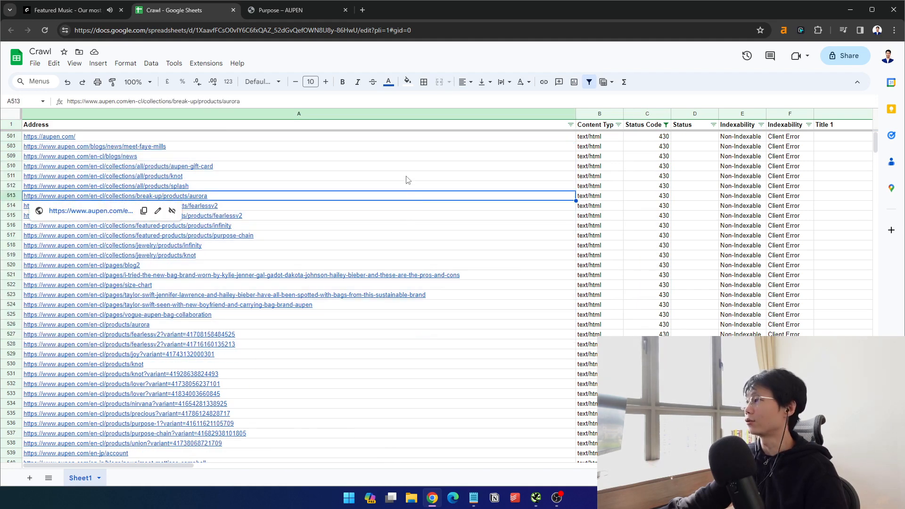
{"action": "left_click_drag", "start_coordinate": [404, 166], "coordinate": [395, 374]}
{"action": "left_click", "coordinate": [421, 385]}
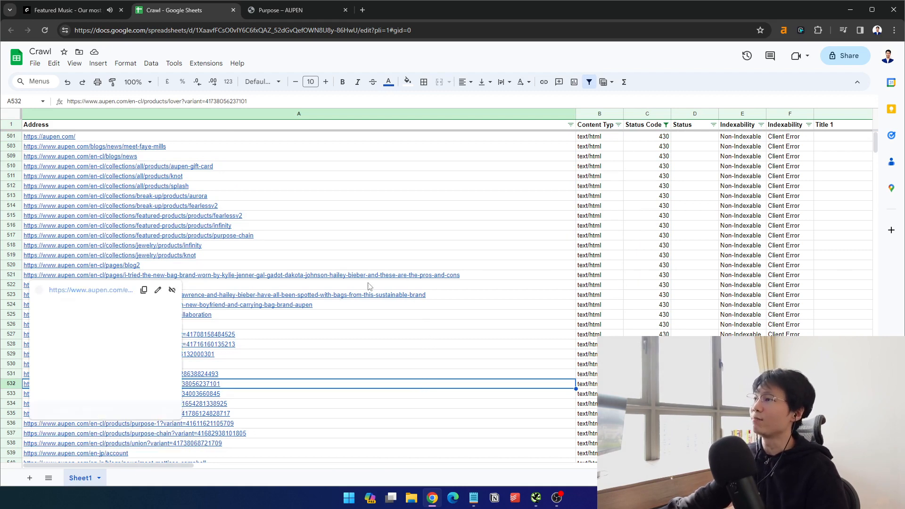
{"action": "left_click", "coordinate": [302, 276]}
{"action": "left_click", "coordinate": [675, 257]}
{"action": "left_click", "coordinate": [518, 215]}
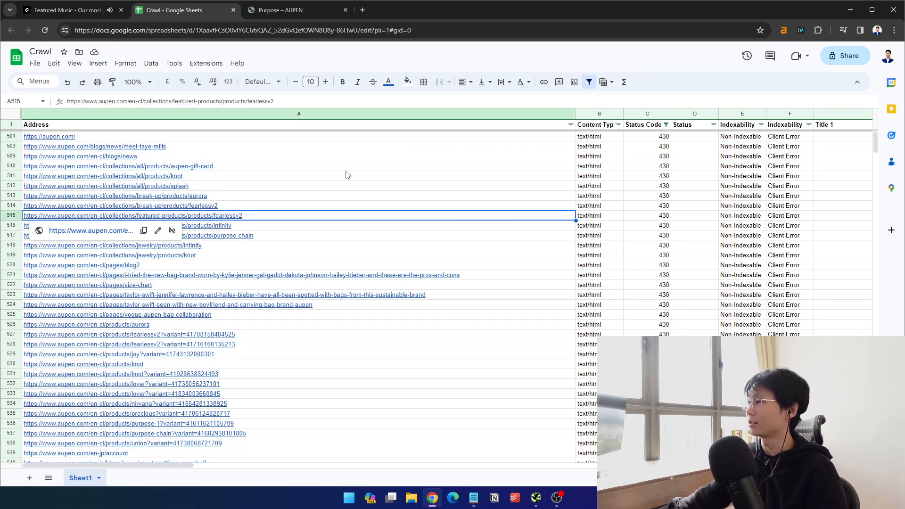
{"action": "left_click_drag", "start_coordinate": [346, 170], "coordinate": [385, 311]}
{"action": "left_click", "coordinate": [654, 243]}
{"action": "left_click", "coordinate": [706, 235]}
{"action": "left_click_drag", "start_coordinate": [369, 154], "coordinate": [419, 344]}
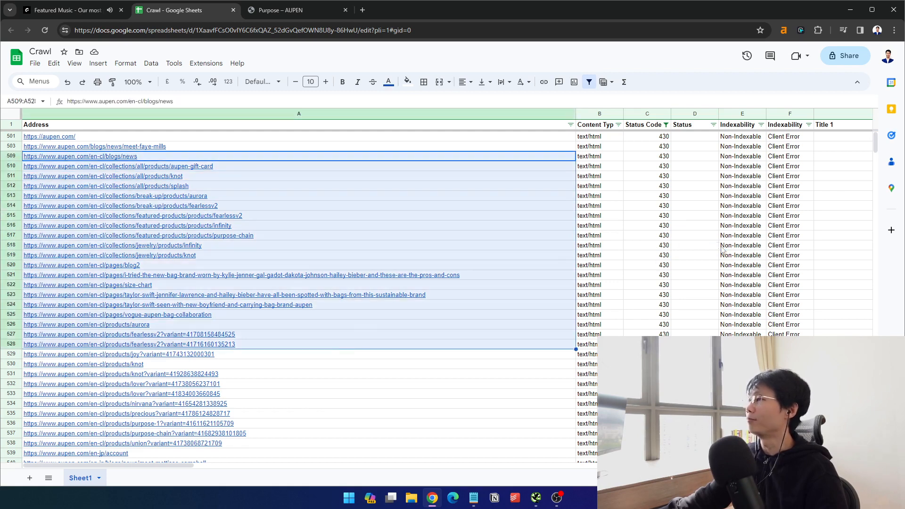
{"action": "left_click", "coordinate": [722, 246]}
Change the Status Code filter to show only the rows with 404
{"action": "left_click", "coordinate": [666, 124]}
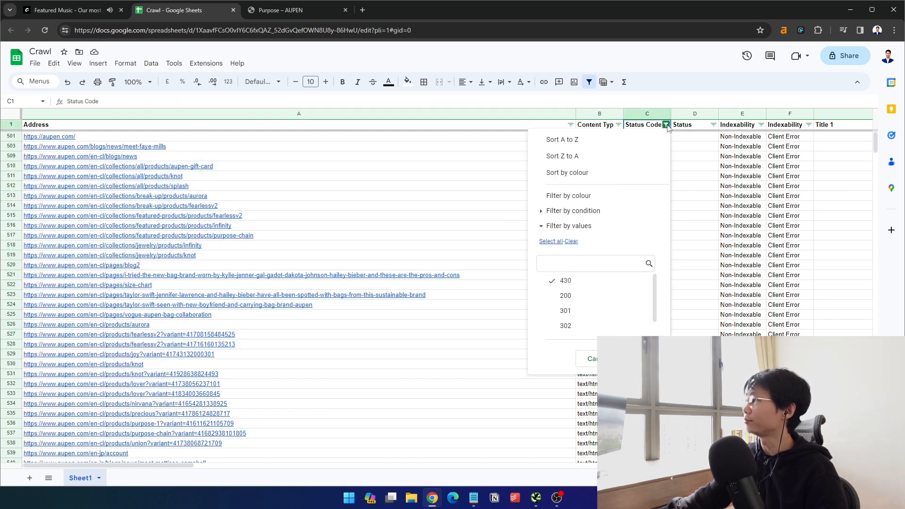
{"action": "scroll", "coordinate": [612, 304], "scroll_direction": "up", "scroll_amount": 3}
{"action": "left_click", "coordinate": [651, 359]}
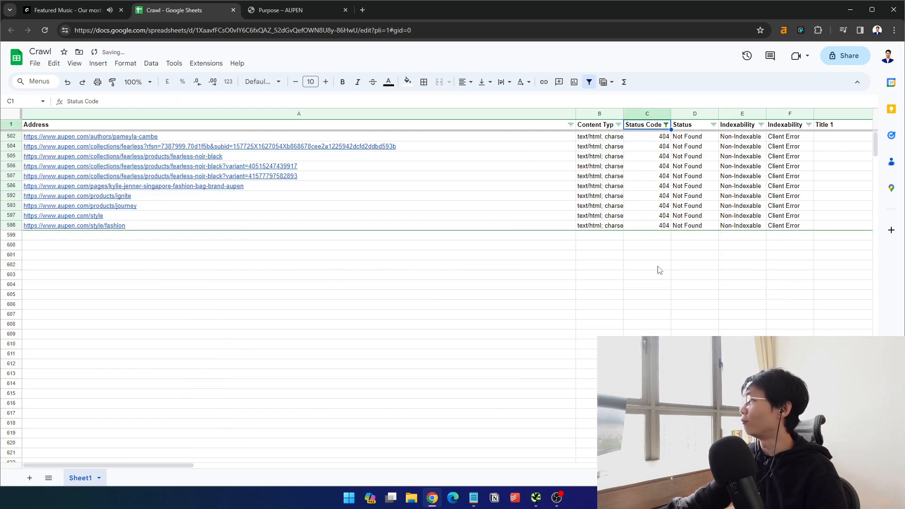
Open the author page address in row 502 of the 404 list and read the page it leads to
{"action": "left_click", "coordinate": [171, 138]}
{"action": "left_click", "coordinate": [92, 152]}
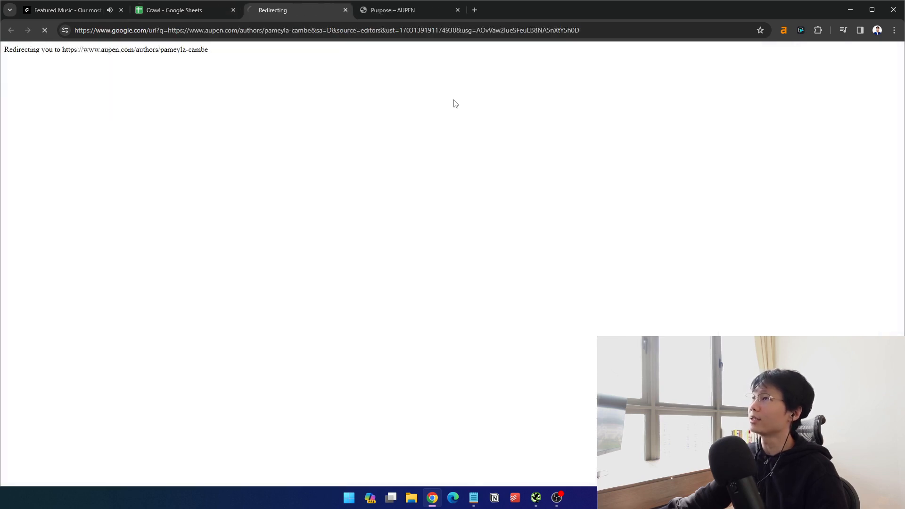
{"action": "left_click_drag", "start_coordinate": [304, 117], "coordinate": [812, 176]}
{"action": "left_click", "coordinate": [341, 135]}
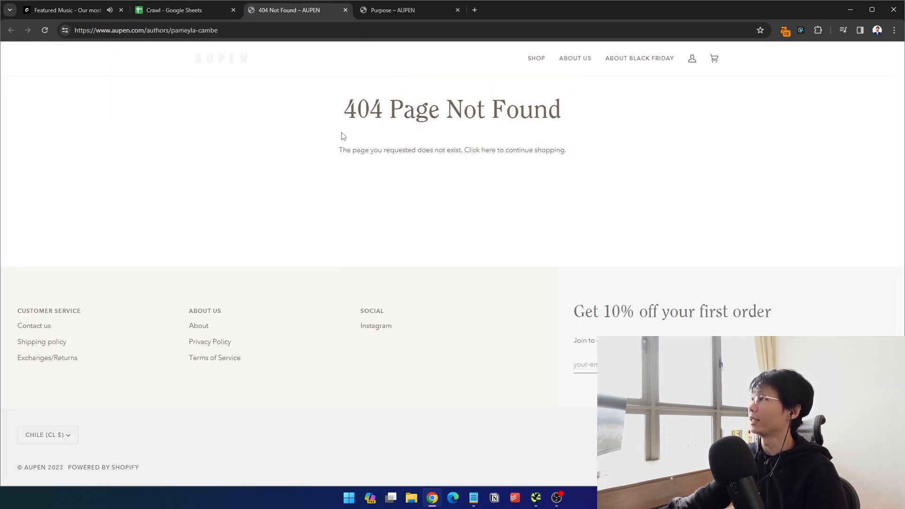
{"action": "left_click_drag", "start_coordinate": [302, 117], "coordinate": [763, 164]}
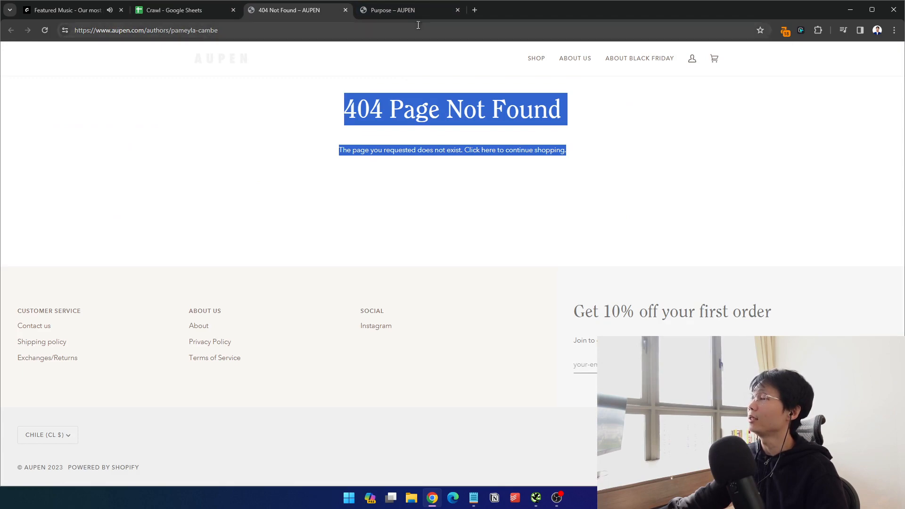
Close the Purpose product page and go back to the author page address in the Crawl sheet's 404 list
{"action": "left_click", "coordinate": [400, 10]}
{"action": "left_click", "coordinate": [457, 10]}
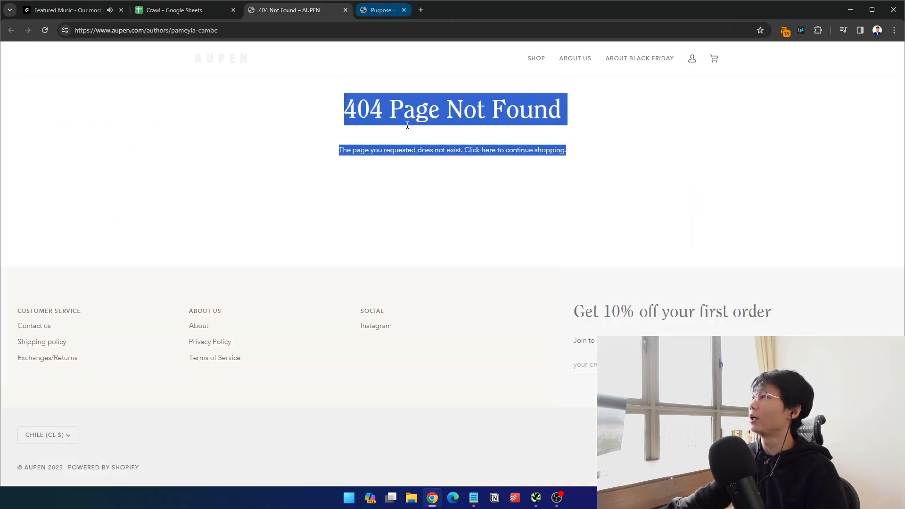
{"action": "left_click_drag", "start_coordinate": [357, 100], "coordinate": [705, 176]}
{"action": "key", "text": "ctrl+shift+Tab"}
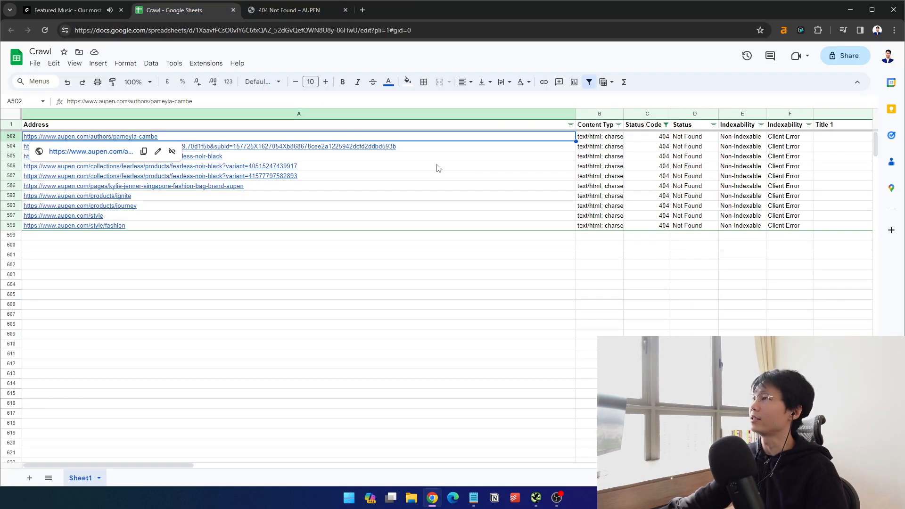
{"action": "left_click", "coordinate": [631, 153]}
{"action": "left_click", "coordinate": [441, 138]}
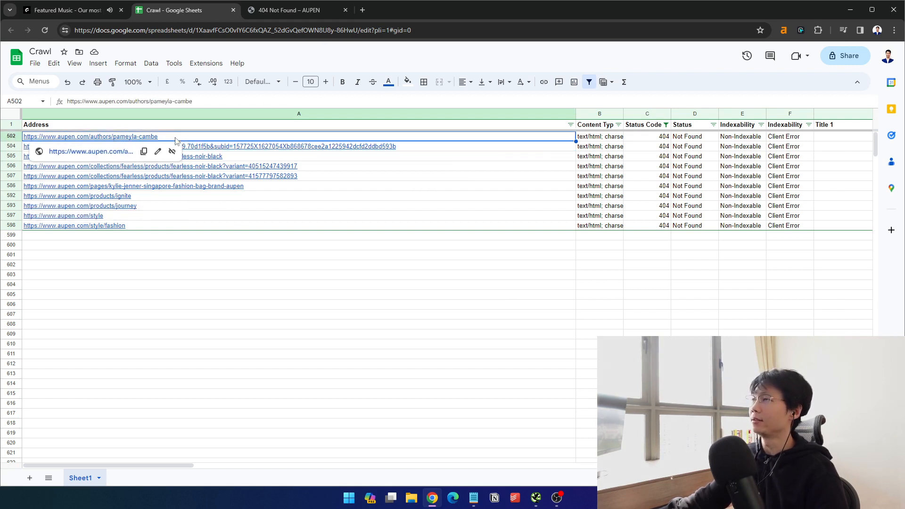
Compare the author page address in row 502 with the page it opened in the other tab
{"action": "left_click", "coordinate": [209, 156]}
{"action": "left_click", "coordinate": [251, 346]}
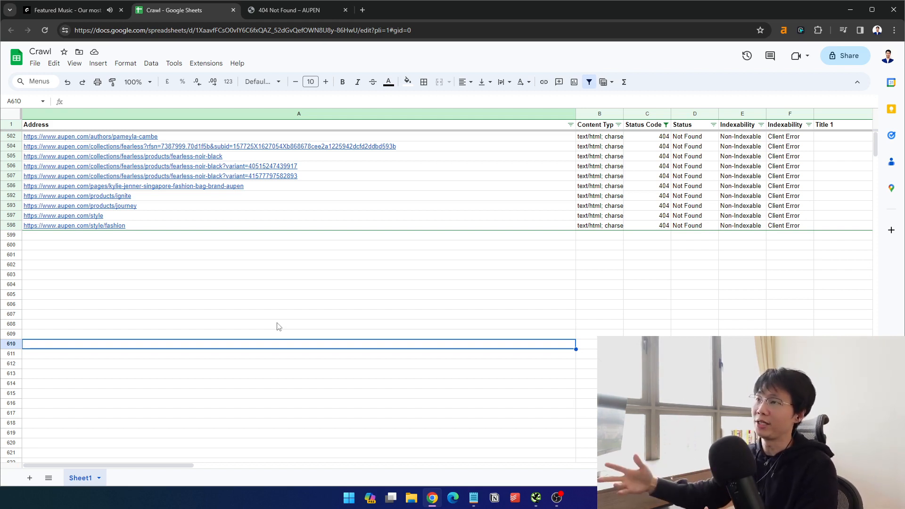
{"action": "left_click", "coordinate": [210, 137]}
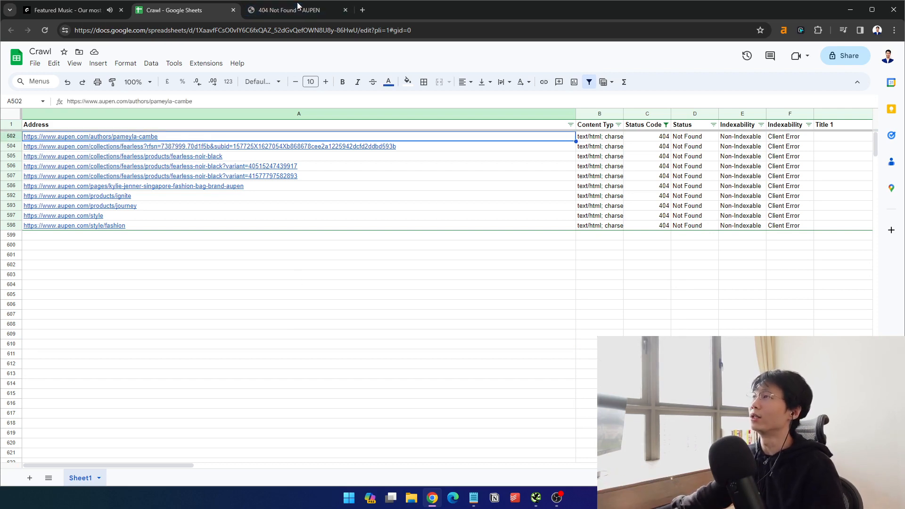
{"action": "left_click", "coordinate": [301, 10]}
{"action": "left_click", "coordinate": [176, 11]}
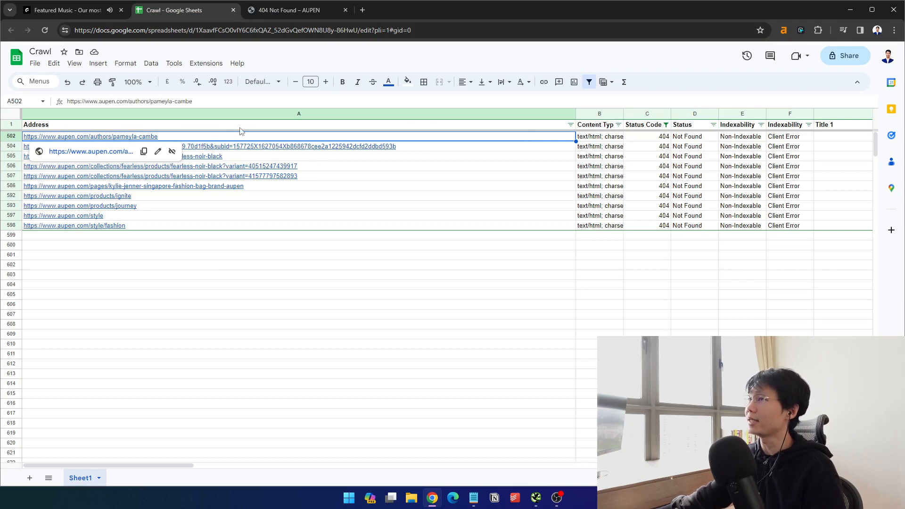
{"action": "left_click", "coordinate": [296, 10]}
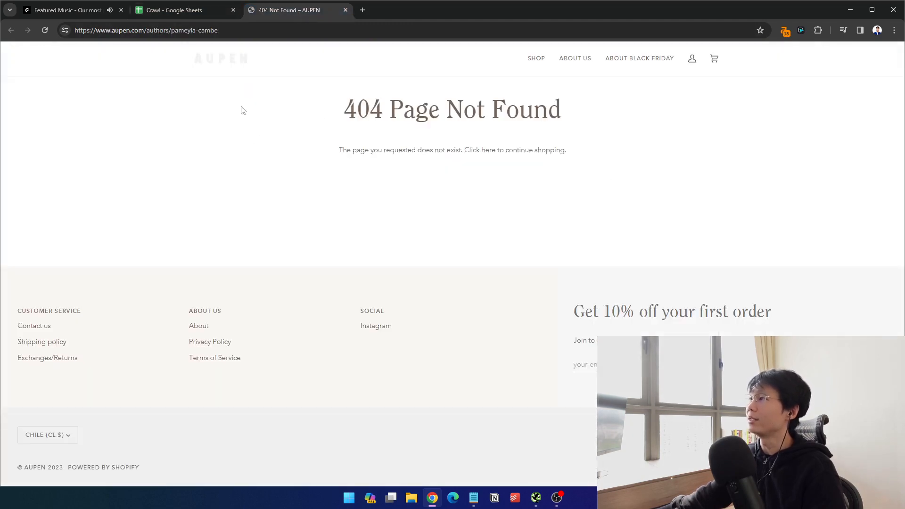
{"action": "left_click_drag", "start_coordinate": [243, 110], "coordinate": [708, 174]}
{"action": "left_click", "coordinate": [709, 174]}
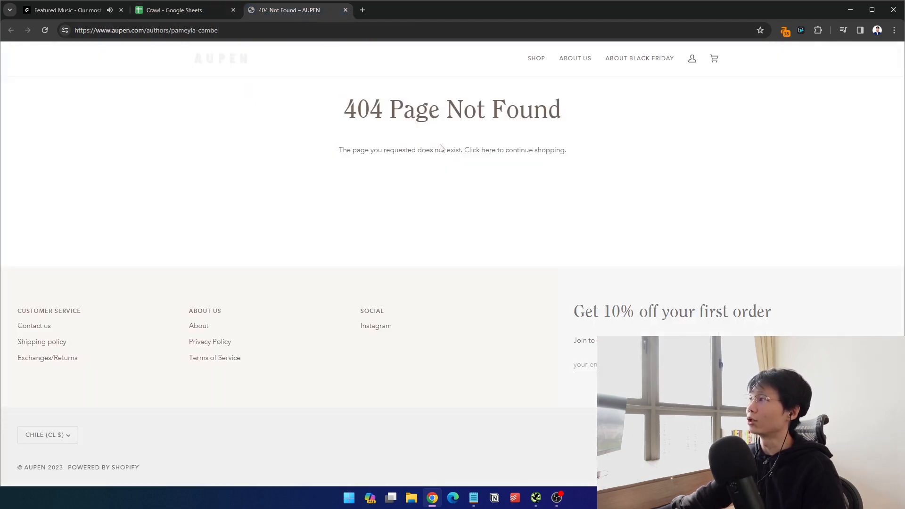
Examine the addresses, Content Type and Status Code cells of the rows in the 404 list
{"action": "left_click", "coordinate": [178, 10]}
{"action": "left_click_drag", "start_coordinate": [603, 146], "coordinate": [608, 226]}
{"action": "left_click", "coordinate": [660, 187]}
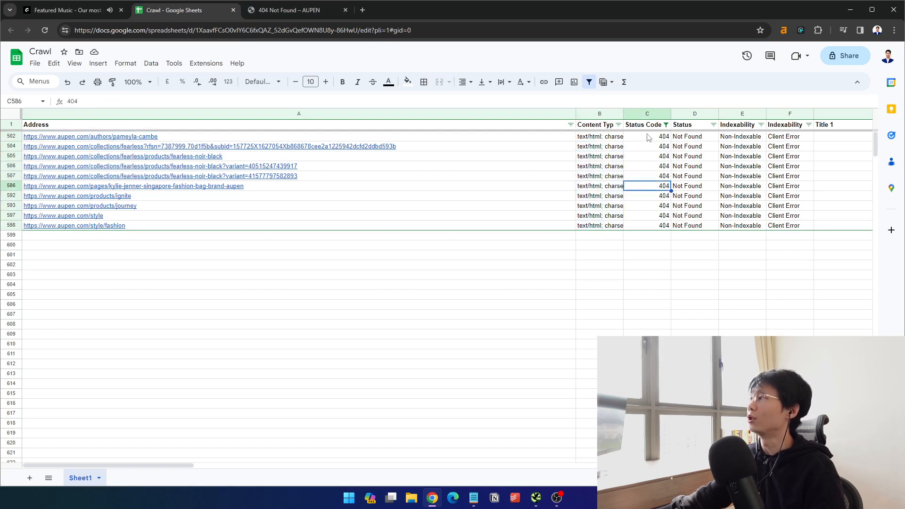
{"action": "left_click_drag", "start_coordinate": [648, 137], "coordinate": [604, 228]}
{"action": "left_click_drag", "start_coordinate": [207, 137], "coordinate": [182, 237]}
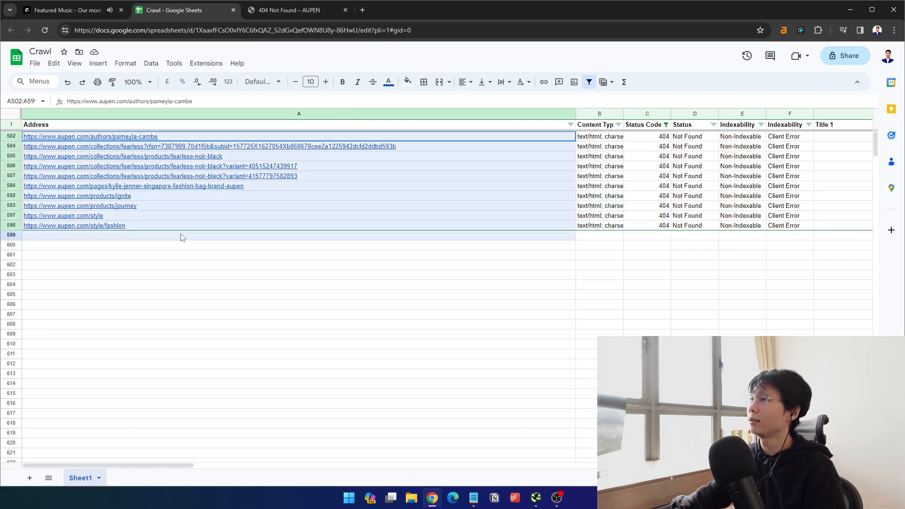
{"action": "left_click", "coordinate": [180, 137]}
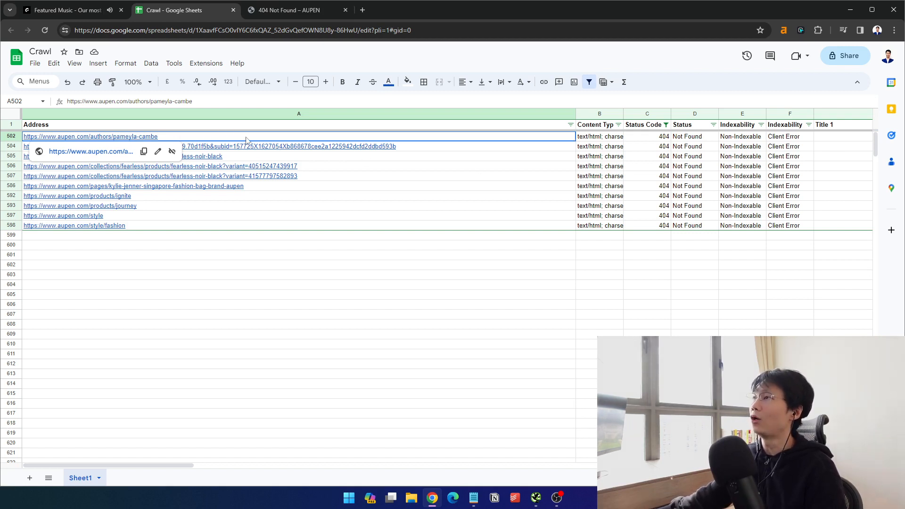
{"action": "left_click_drag", "start_coordinate": [246, 137], "coordinate": [250, 229]}
{"action": "left_click", "coordinate": [632, 221]}
{"action": "left_click_drag", "start_coordinate": [609, 228], "coordinate": [604, 136]}
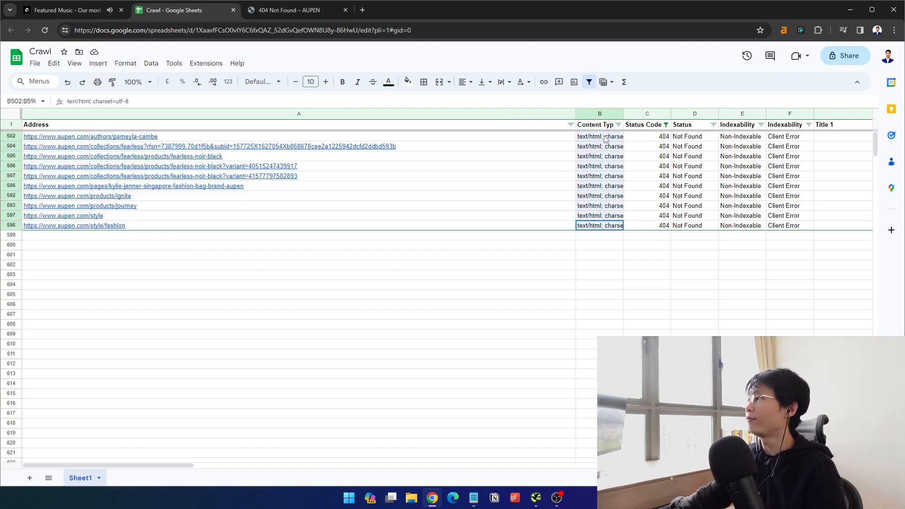
Open the /style and /style/fashion addresses from rows 597 and 598 and close the author page
{"action": "left_click", "coordinate": [105, 225]}
{"action": "left_click", "coordinate": [71, 241]}
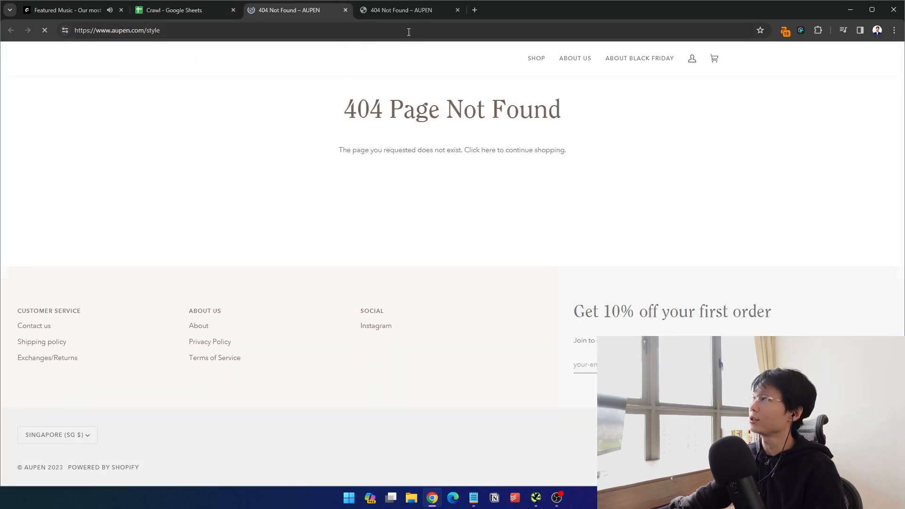
{"action": "left_click", "coordinate": [457, 10]}
{"action": "left_click", "coordinate": [193, 10]}
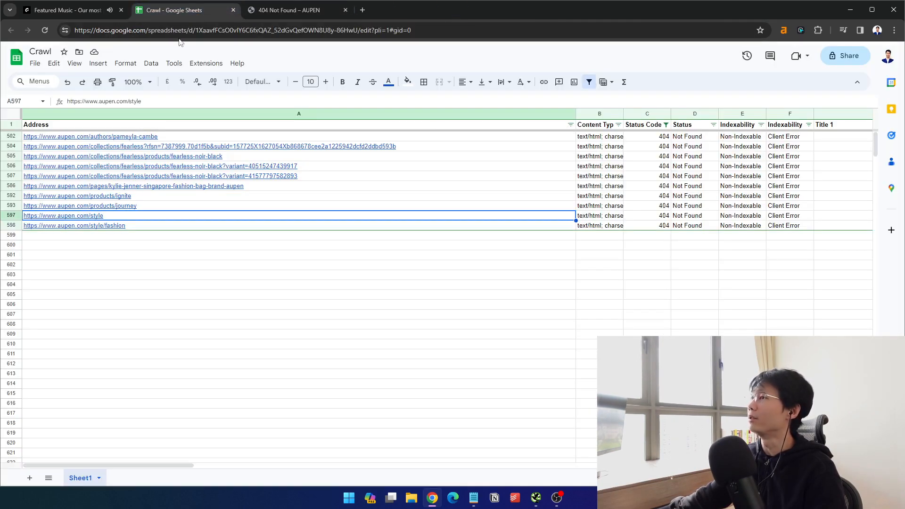
{"action": "left_click", "coordinate": [108, 225]}
{"action": "left_click", "coordinate": [99, 245]}
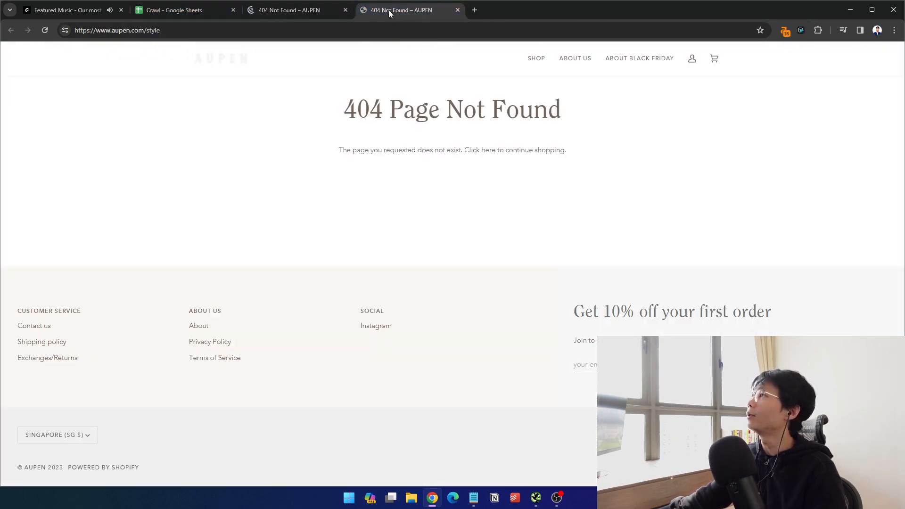
{"action": "left_click", "coordinate": [203, 13]}
Open the /products/ignite address in row 592 and the Kylie Jenner fashion bag page address in row 586
{"action": "left_click", "coordinate": [120, 196]}
{"action": "left_click", "coordinate": [97, 211]}
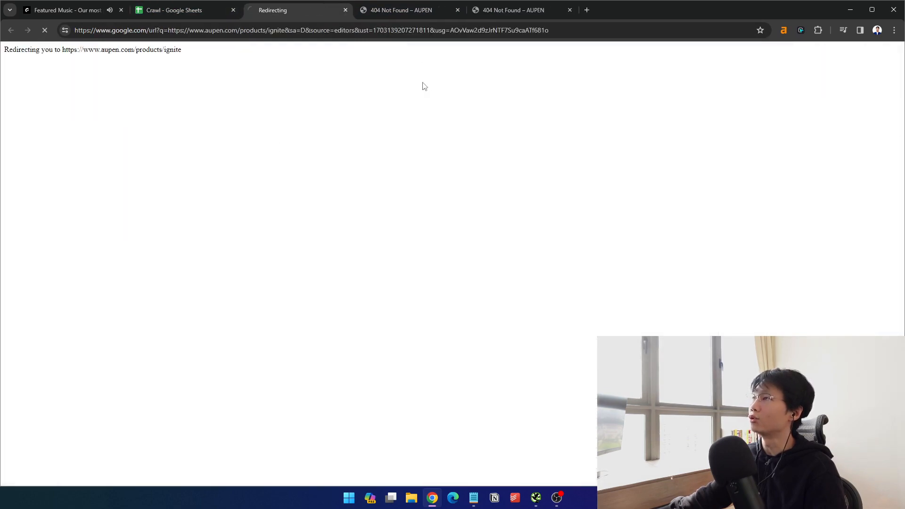
{"action": "left_click", "coordinate": [202, 14]}
{"action": "left_click_drag", "start_coordinate": [608, 147], "coordinate": [615, 213]}
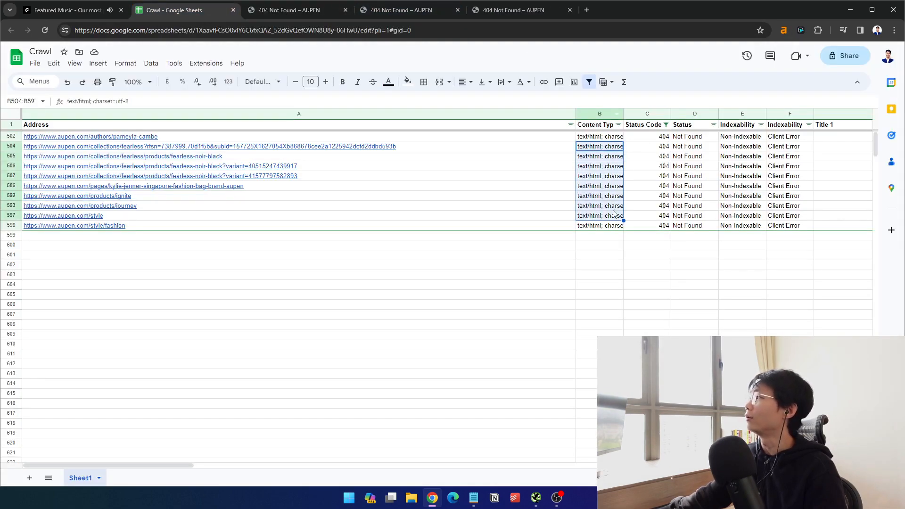
{"action": "left_click", "coordinate": [645, 196]}
{"action": "left_click", "coordinate": [187, 160]}
{"action": "left_click", "coordinate": [154, 190]}
{"action": "left_click", "coordinate": [118, 201]}
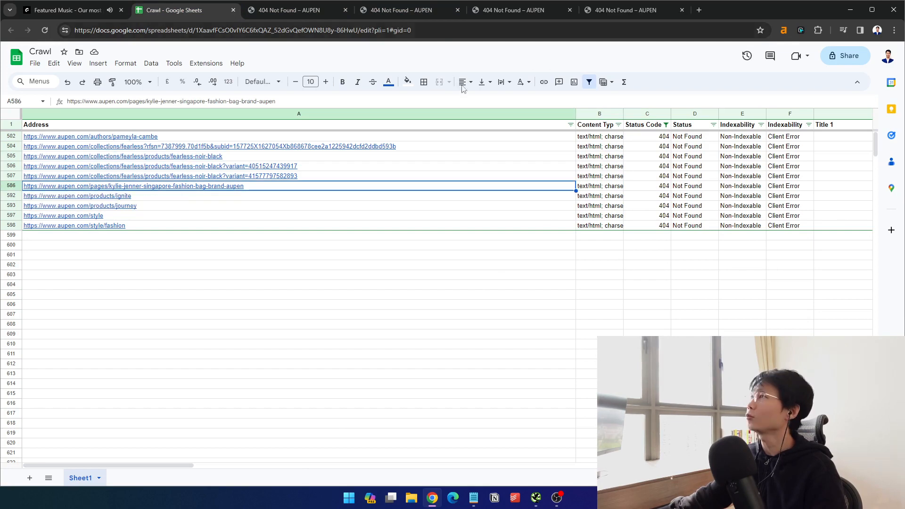
Open the fearless-noir-black variant address in row 506 and check its page against the 404 rows in the sheet
{"action": "left_click_drag", "start_coordinate": [651, 148], "coordinate": [649, 226]}
{"action": "left_click", "coordinate": [238, 177]}
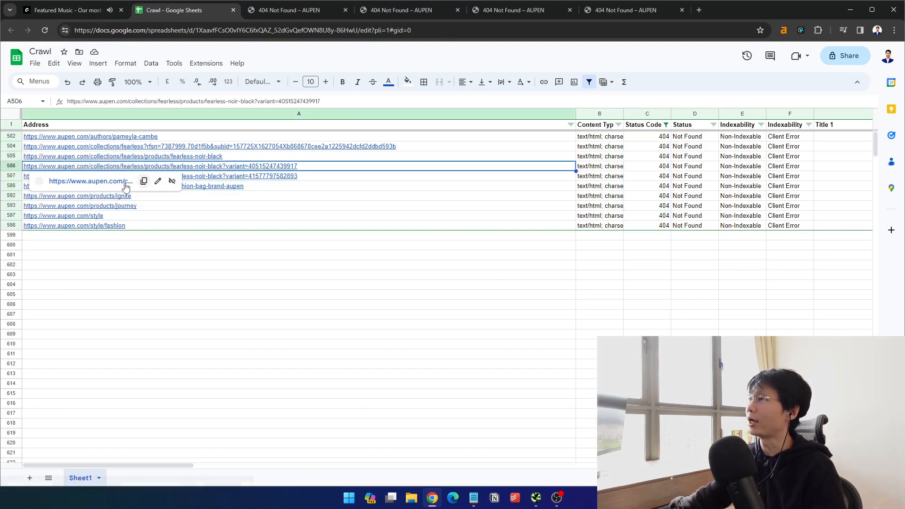
{"action": "left_click", "coordinate": [75, 197]}
{"action": "left_click_drag", "start_coordinate": [650, 147], "coordinate": [637, 216]}
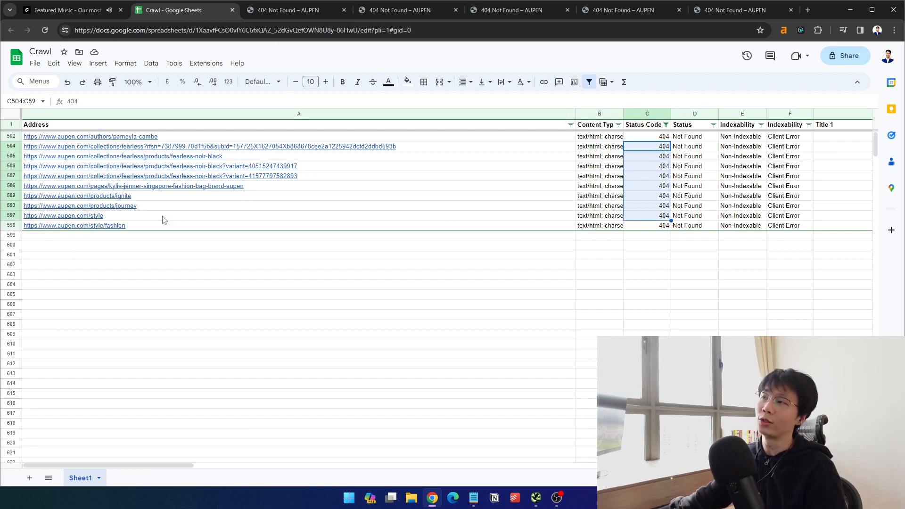
{"action": "left_click", "coordinate": [304, 13]}
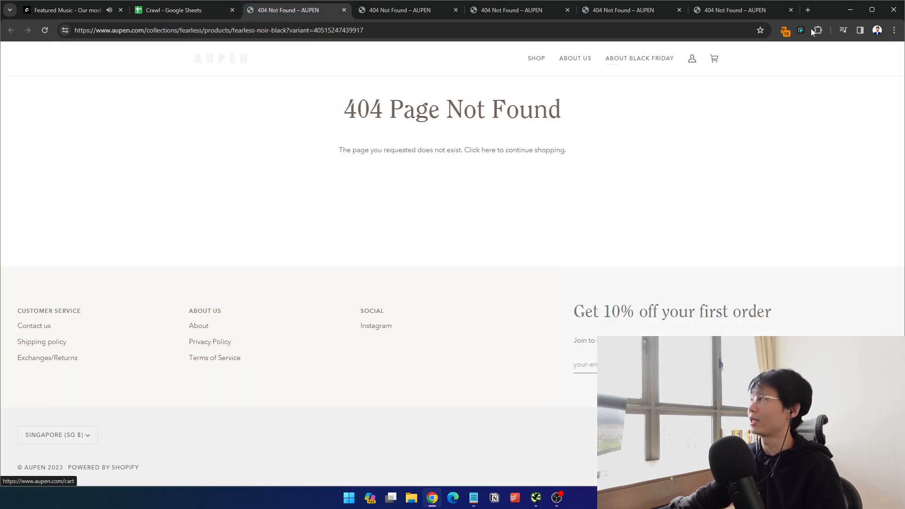
{"action": "left_click", "coordinate": [167, 9]}
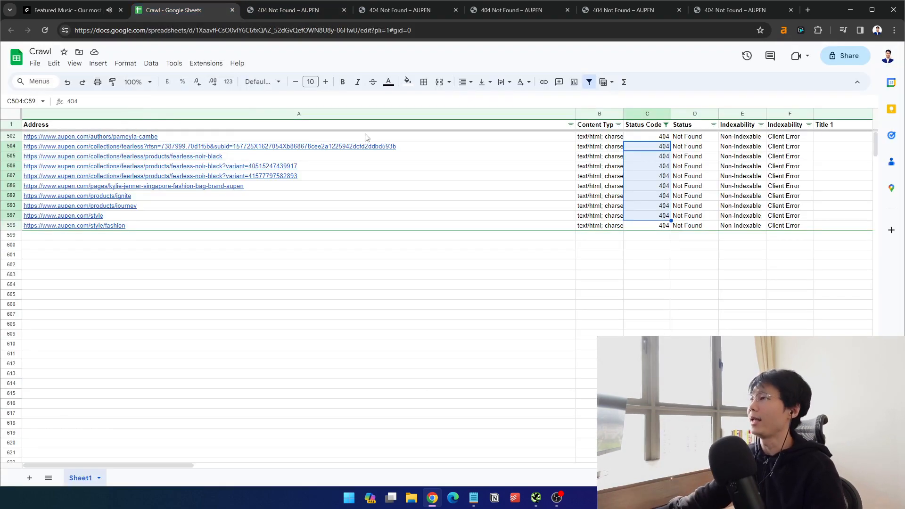
{"action": "left_click", "coordinate": [301, 9]}
{"action": "left_click", "coordinate": [198, 11]}
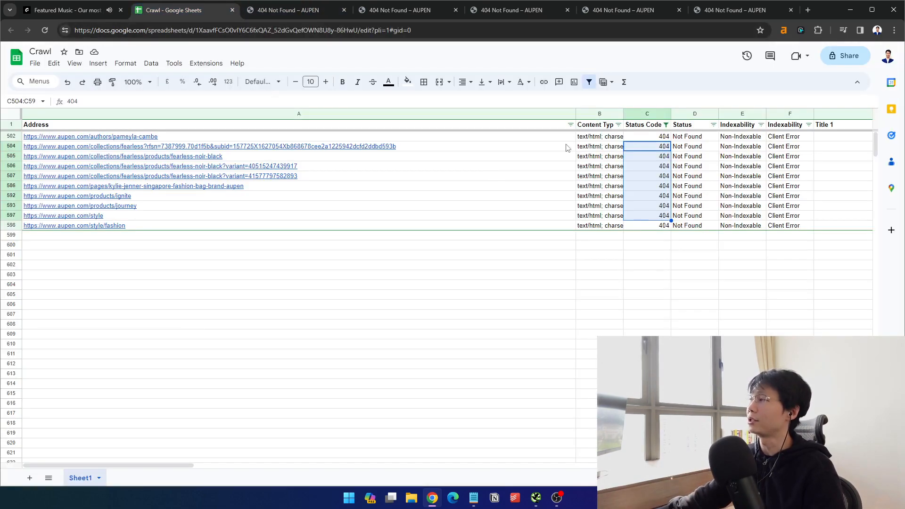
{"action": "left_click_drag", "start_coordinate": [581, 138], "coordinate": [577, 203]}
{"action": "left_click", "coordinate": [335, 245]}
Close all the opened AUPEN error pages and return to the Crawl sheet
{"action": "left_click", "coordinate": [298, 11]}
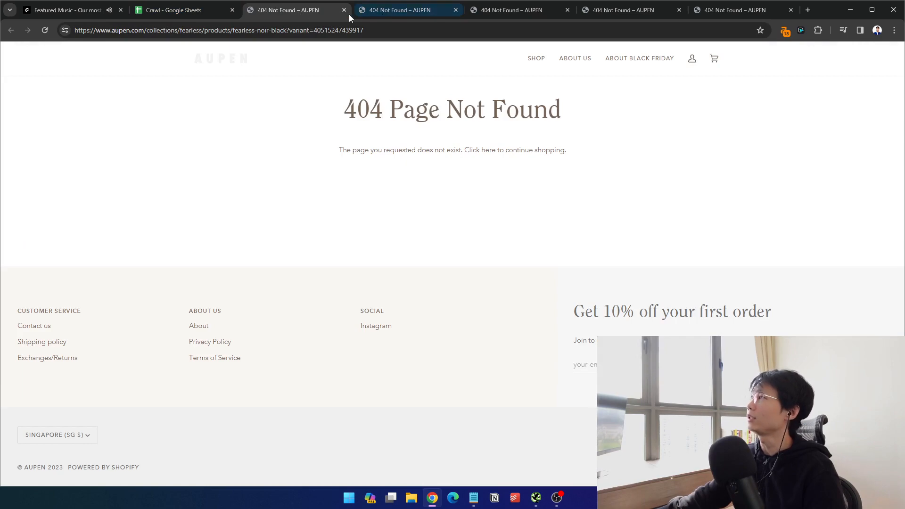
{"action": "left_click", "coordinate": [344, 10]}
{"action": "left_click", "coordinate": [343, 11]}
{"action": "left_click", "coordinate": [305, 13]}
{"action": "left_click", "coordinate": [346, 10]}
{"action": "left_click", "coordinate": [346, 10]}
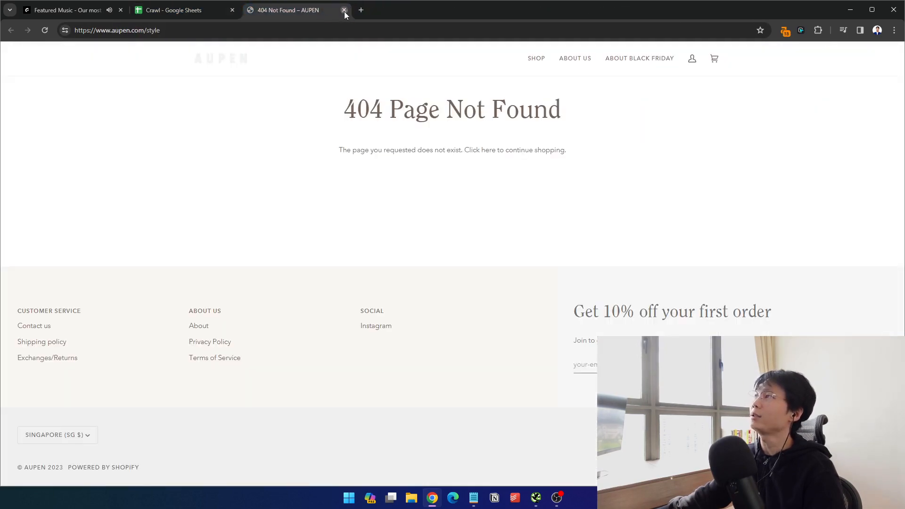
{"action": "left_click", "coordinate": [344, 9]}
{"action": "left_click", "coordinate": [613, 157]}
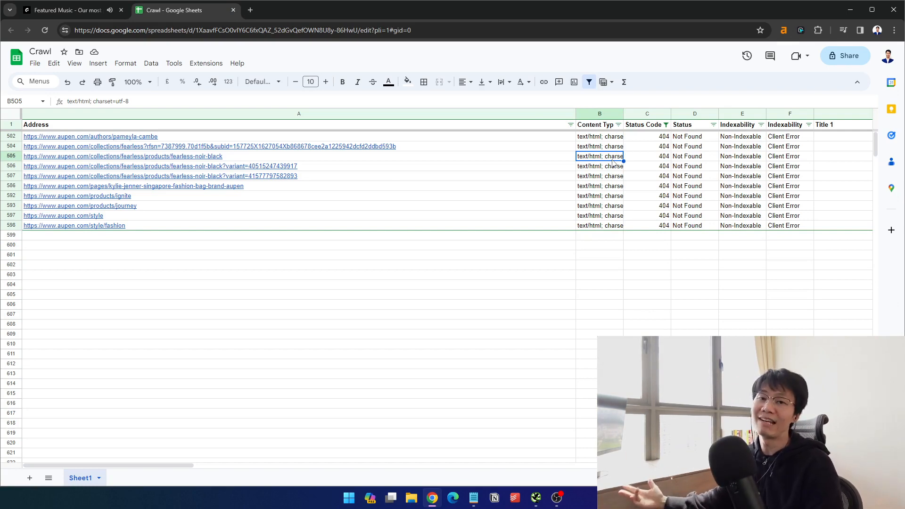
{"action": "left_click", "coordinate": [611, 139]}
{"action": "left_click", "coordinate": [659, 148]}
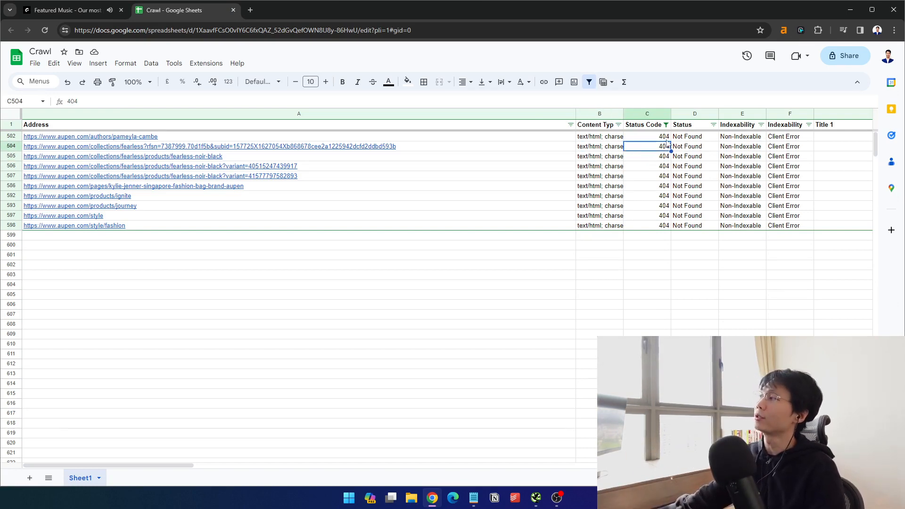
{"action": "key", "text": "Up"}
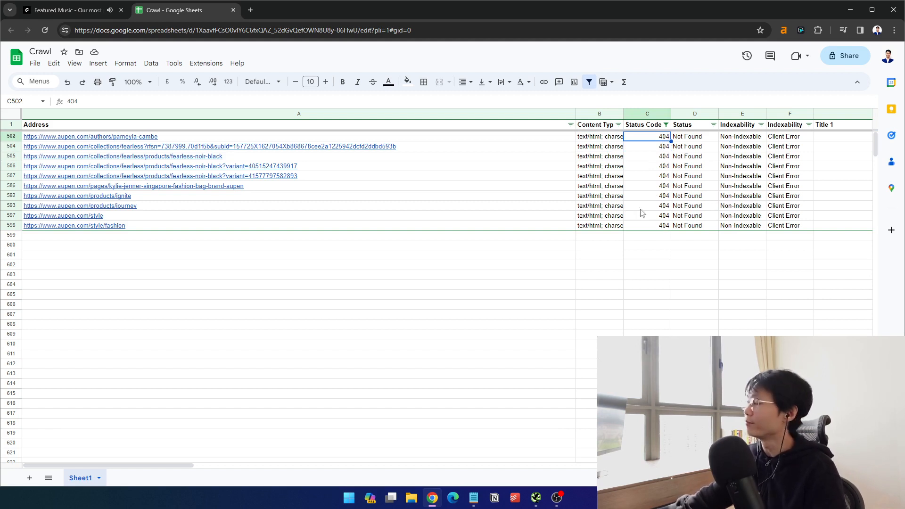
{"action": "left_click", "coordinate": [401, 196]}
{"action": "left_click", "coordinate": [283, 274]}
Switch to Screaming Frog SEO Spider and place its window so the sheet's address column stays visible beside it
{"action": "left_click", "coordinate": [236, 205]}
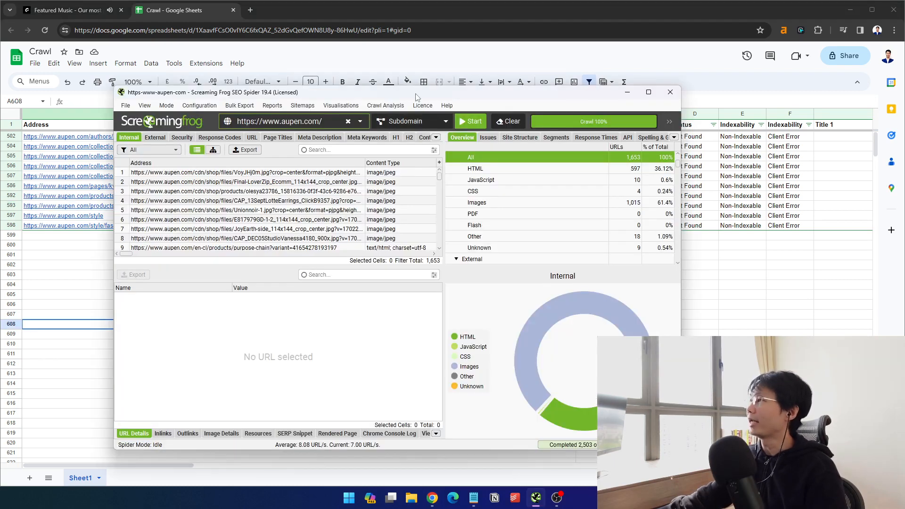
{"action": "left_click_drag", "start_coordinate": [416, 95], "coordinate": [479, 87]}
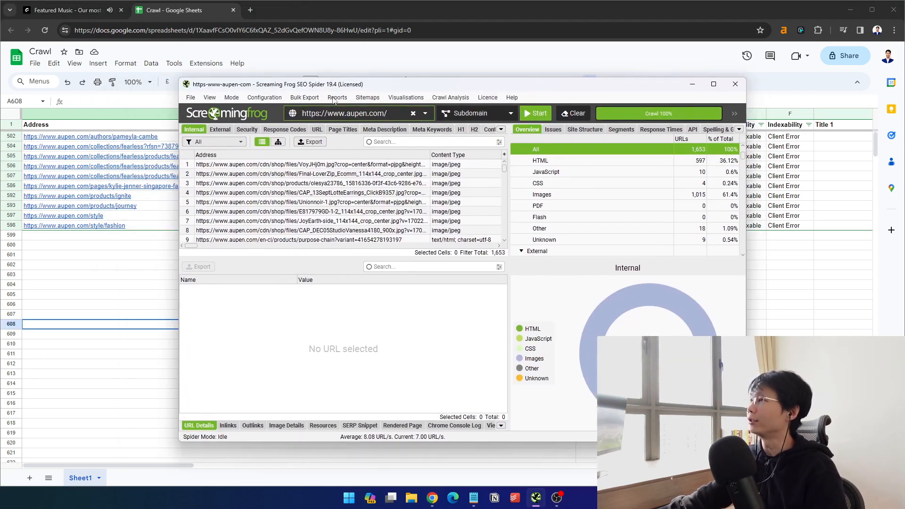
{"action": "left_click_drag", "start_coordinate": [320, 88], "coordinate": [377, 81]}
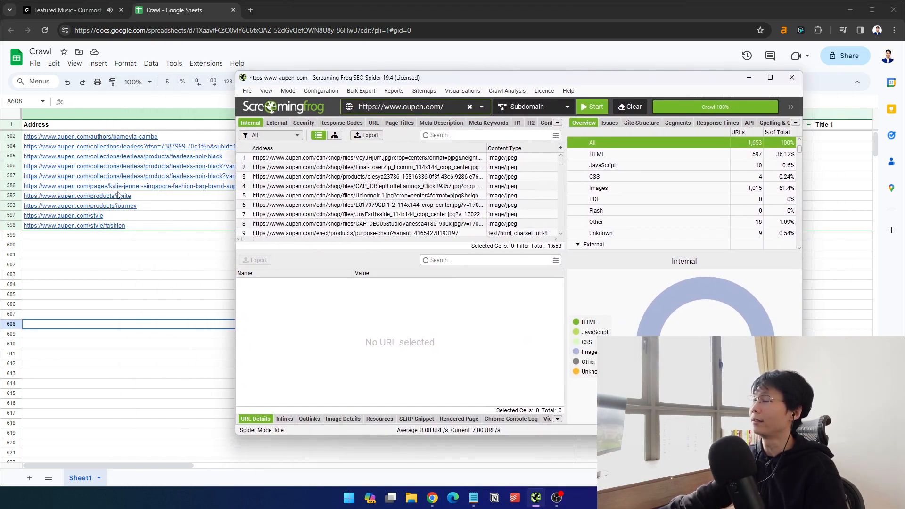
{"action": "mouse_move", "coordinate": [116, 179]}
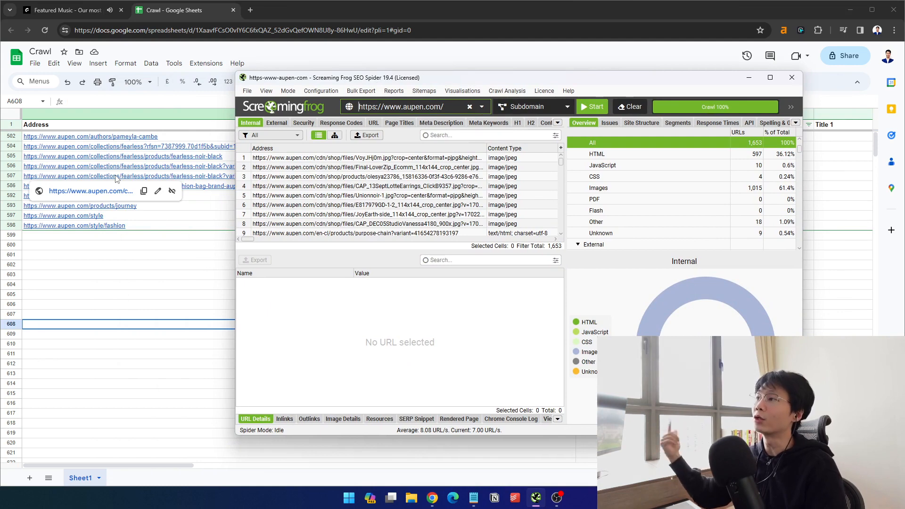
Copy the author page address from row 502, search for it in Screaming Frog's Internal list and widen the window
{"action": "left_click", "coordinate": [117, 179]}
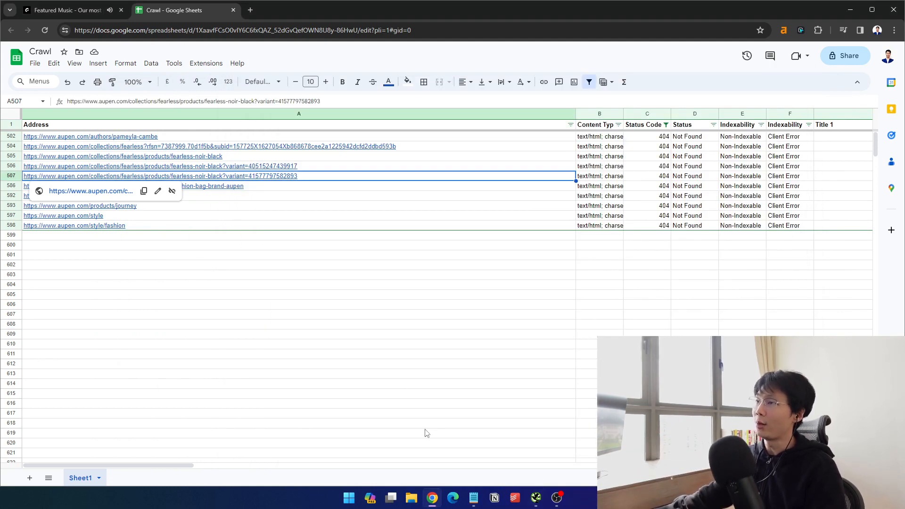
{"action": "left_click", "coordinate": [538, 502]}
{"action": "left_click", "coordinate": [158, 274]}
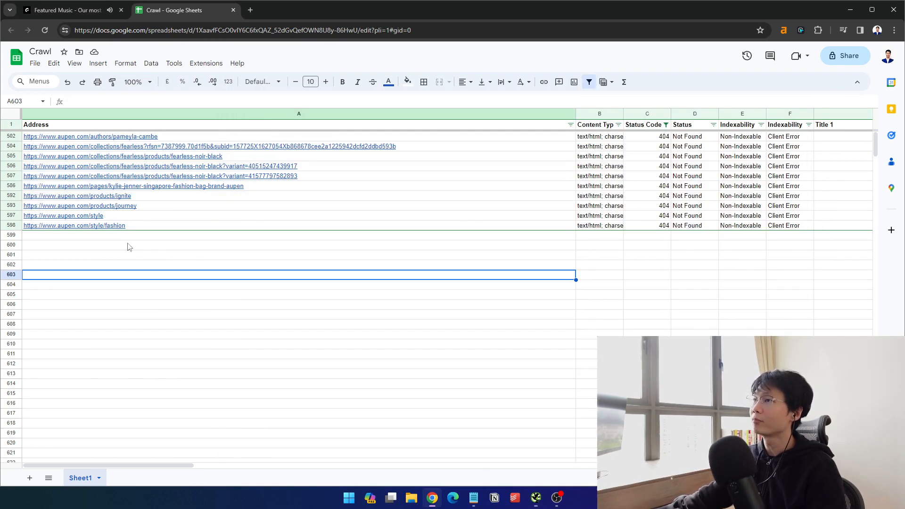
{"action": "left_click", "coordinate": [130, 140]}
{"action": "key", "text": "alt+Tab"}
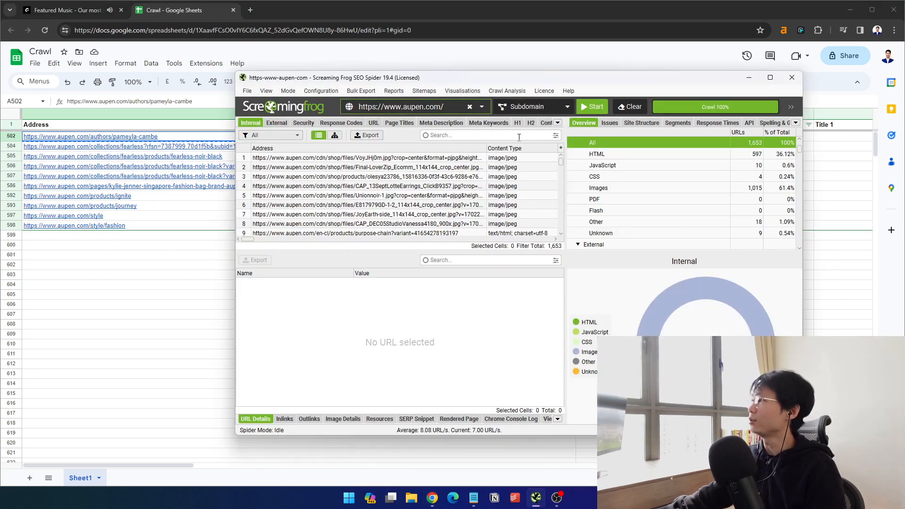
{"action": "left_click", "coordinate": [519, 136]}
{"action": "type", "text": "https://www.aupen.com/authors/pameyla-cambe"}
{"action": "left_click_drag", "start_coordinate": [235, 71], "coordinate": [133, 59]}
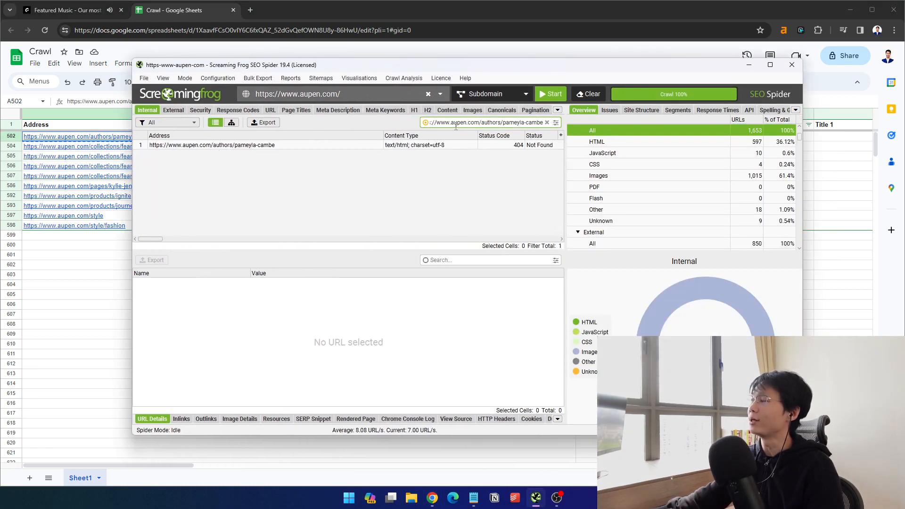
Clear the address search in Screaming Frog and go back to the Crawl sheet
{"action": "left_click", "coordinate": [546, 123]}
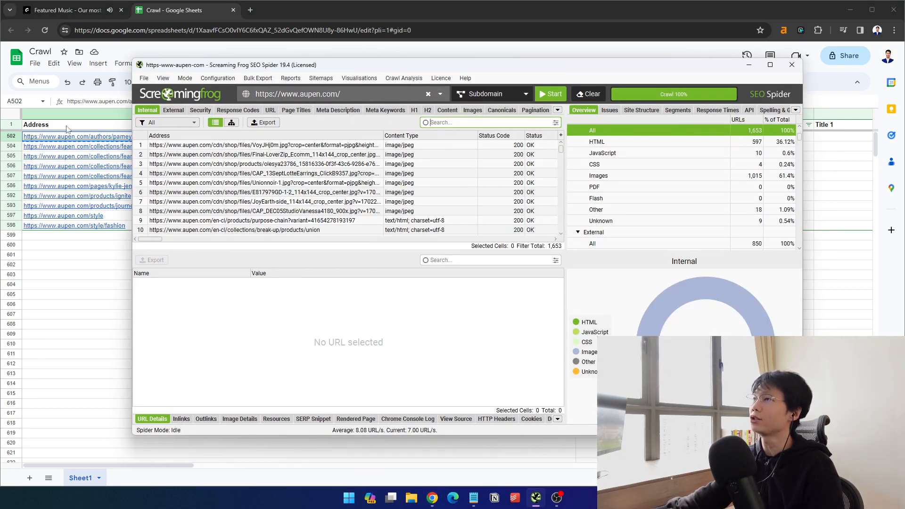
{"action": "left_click", "coordinate": [67, 137]}
{"action": "left_click", "coordinate": [557, 497]}
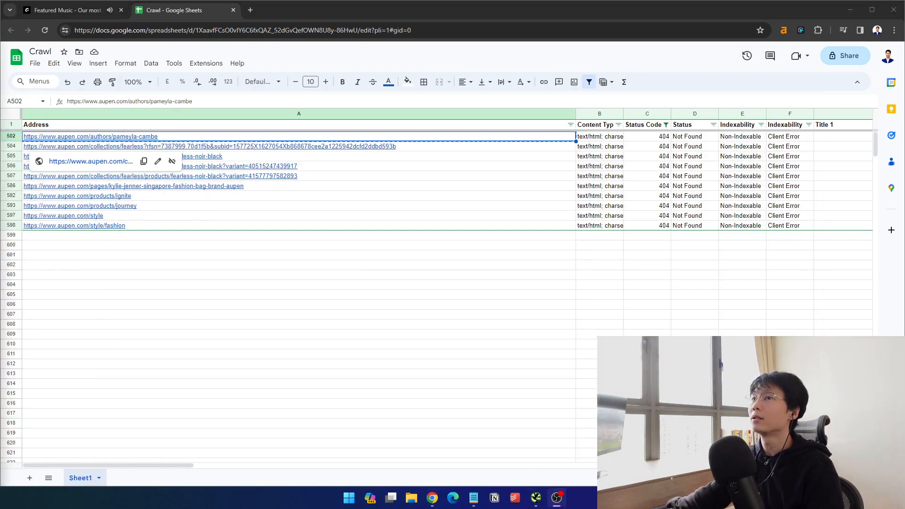
Switch to Screaming Frog, search the Internal list for the row 502 author page address and select the matching URL
{"action": "left_click", "coordinate": [536, 498]}
{"action": "left_click", "coordinate": [523, 123]}
{"action": "type", "text": "https://www.aupen.com/authors/pameyla-cambe"}
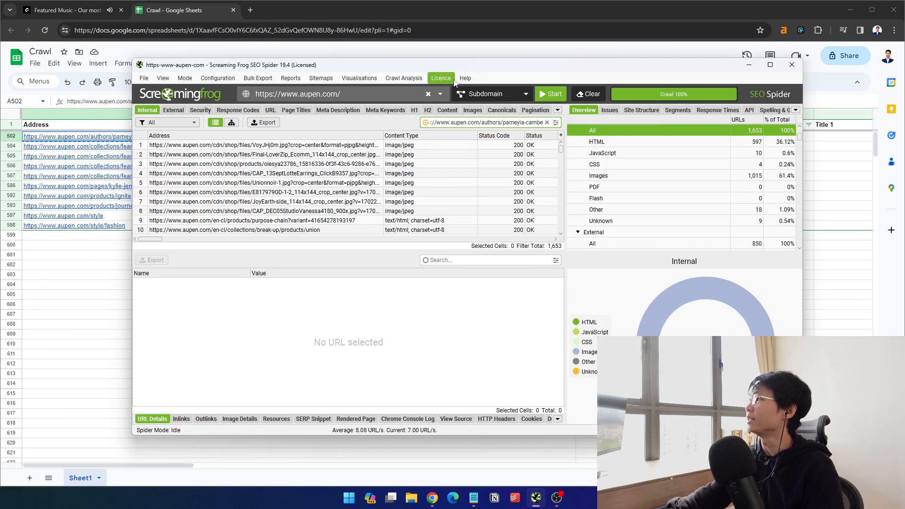
{"action": "left_click_drag", "start_coordinate": [436, 67], "coordinate": [428, 63]}
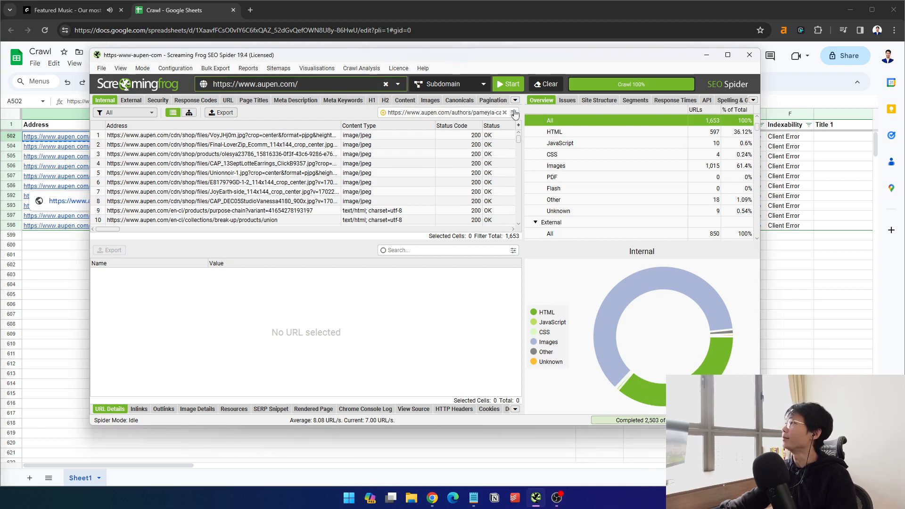
{"action": "left_click", "coordinate": [442, 112]}
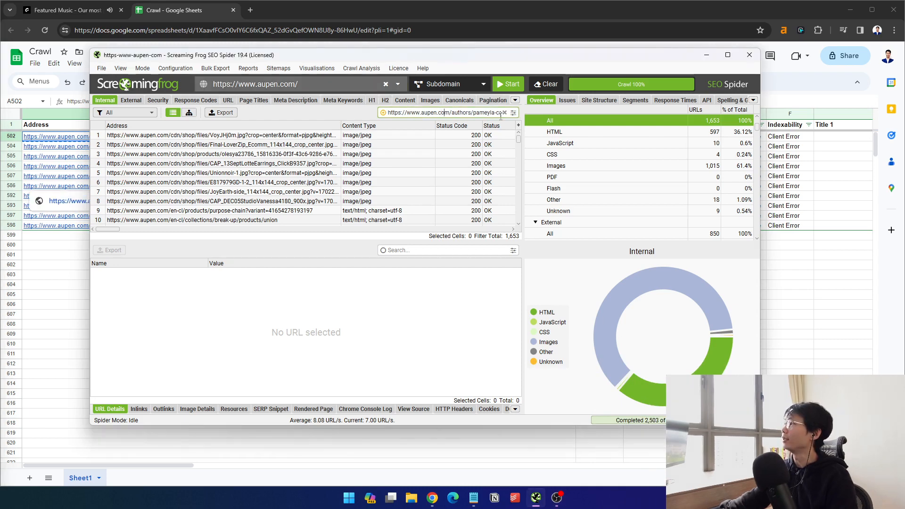
{"action": "key", "text": "Return"}
{"action": "left_click", "coordinate": [214, 135]}
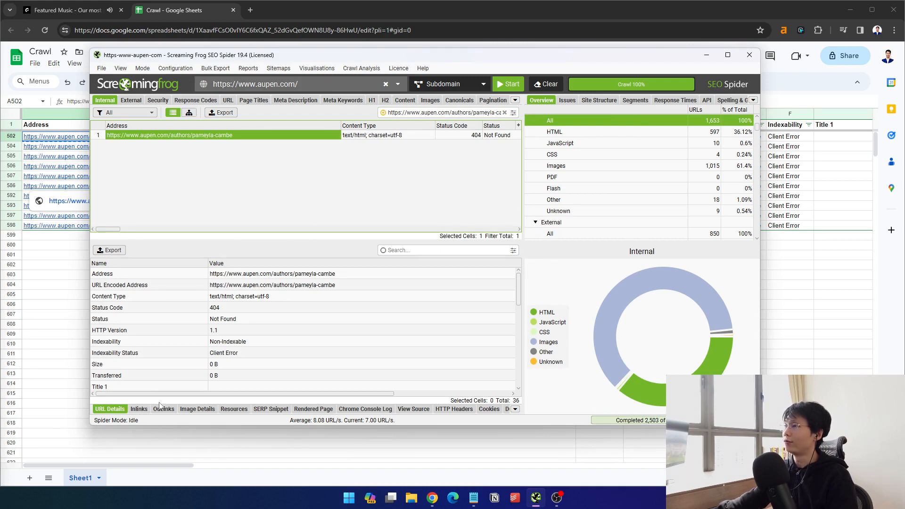
Show the selected URL's inlinks and open the linking Kylie Jenner article without a language prefix in the browser
{"action": "left_click", "coordinate": [139, 409]}
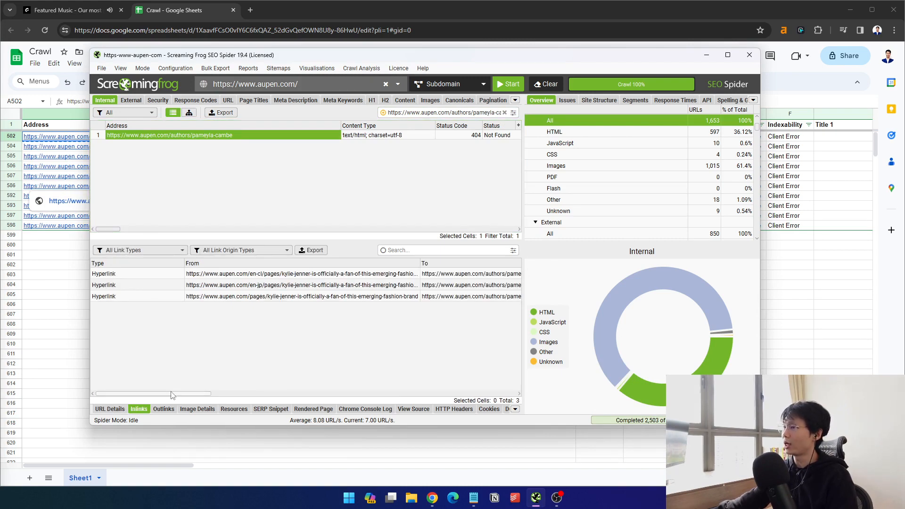
{"action": "mouse_move", "coordinate": [173, 393]}
{"action": "left_mouse_down"}
{"action": "mouse_move", "coordinate": [262, 393]}
{"action": "mouse_move", "coordinate": [167, 393]}
{"action": "left_mouse_up"}
{"action": "left_click_drag", "start_coordinate": [296, 274], "coordinate": [292, 301]}
{"action": "right_click", "coordinate": [255, 297]}
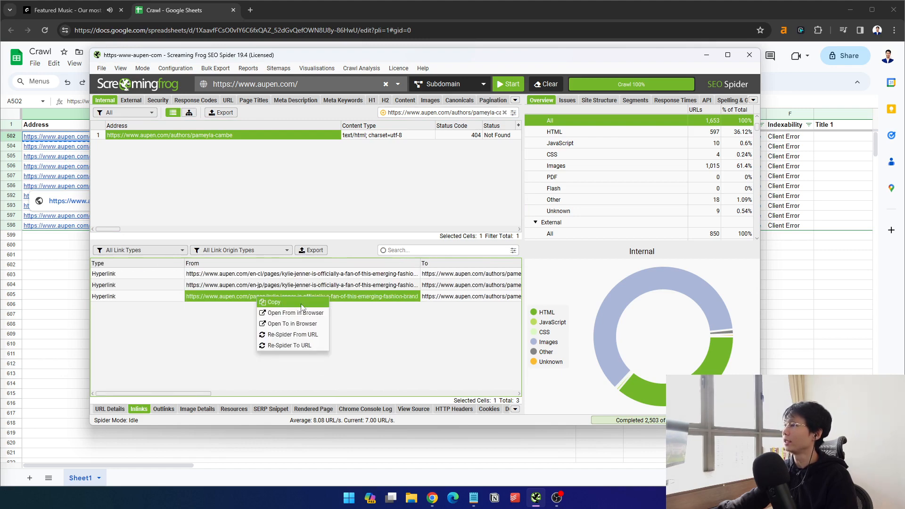
{"action": "left_click", "coordinate": [278, 314]}
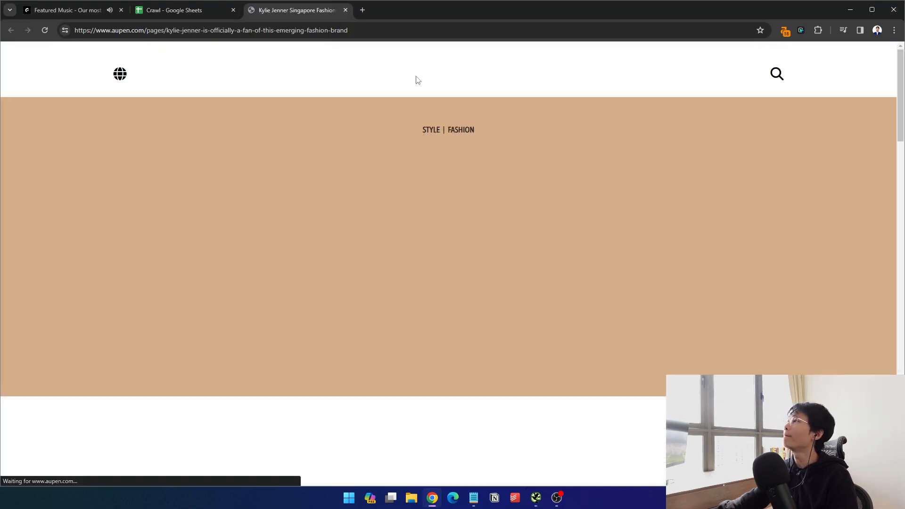
Look through the Kylie Jenner article's body for the link to the author page
{"action": "scroll", "coordinate": [403, 196], "scroll_direction": "down", "scroll_amount": 15}
{"action": "scroll", "coordinate": [230, 188], "scroll_direction": "up", "scroll_amount": 3}
{"action": "scroll", "coordinate": [559, 339], "scroll_direction": "down", "scroll_amount": 20}
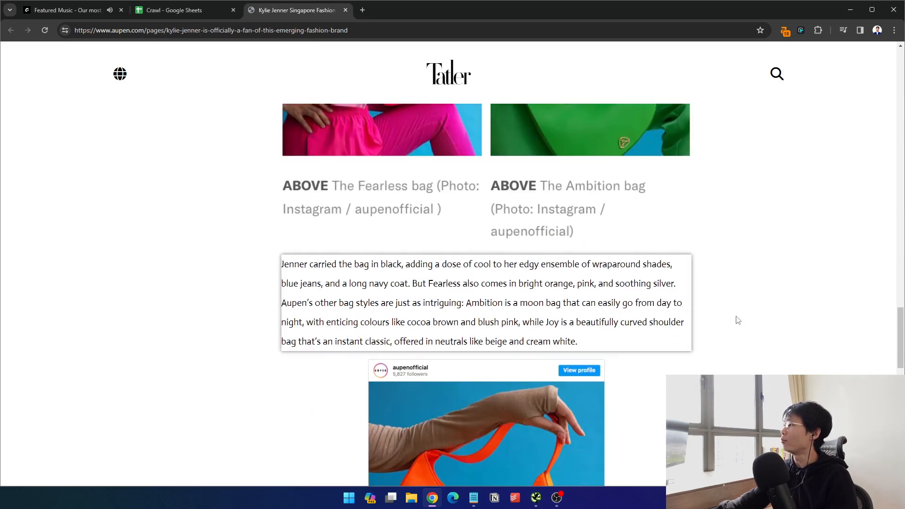
{"action": "scroll", "coordinate": [557, 407], "scroll_direction": "down", "scroll_amount": 12}
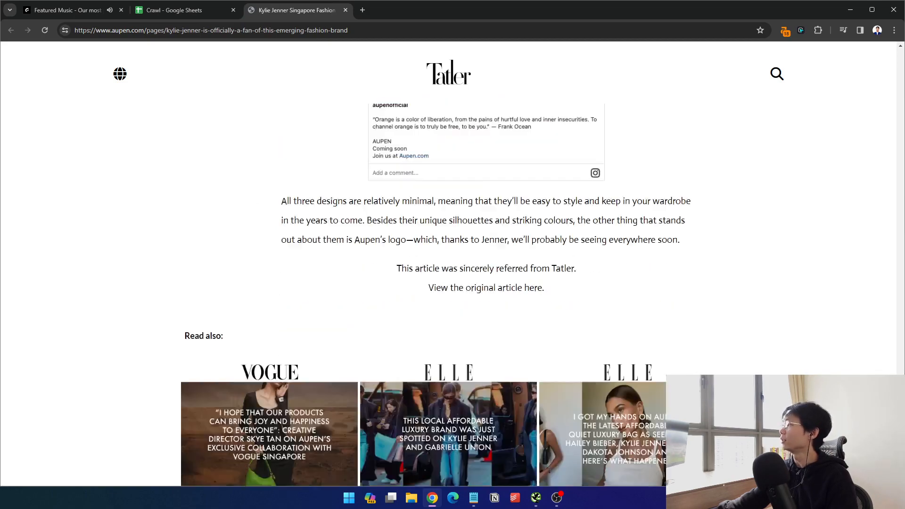
{"action": "scroll", "coordinate": [558, 407], "scroll_direction": "up", "scroll_amount": 3}
{"action": "scroll", "coordinate": [473, 431], "scroll_direction": "up", "scroll_amount": 5}
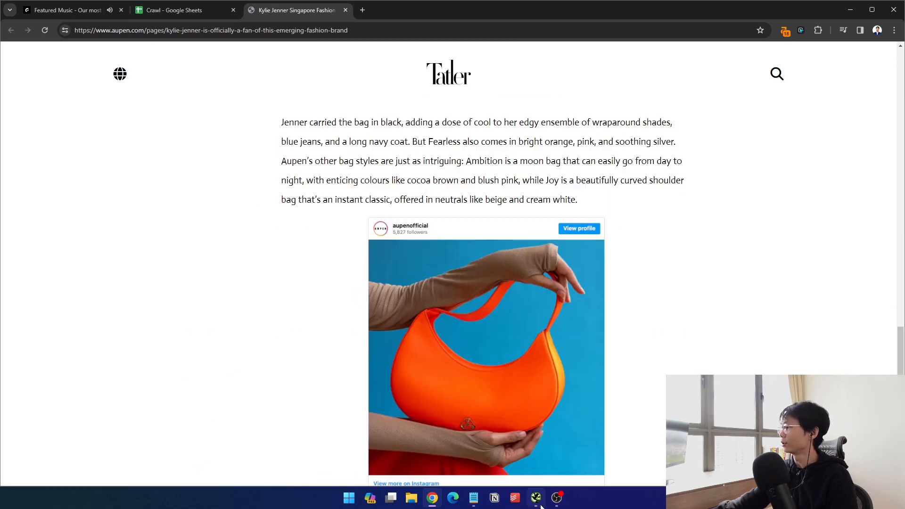
Check the inlinks' anchor text in Screaming Frog and search the article page for "by"
{"action": "left_click", "coordinate": [536, 497]}
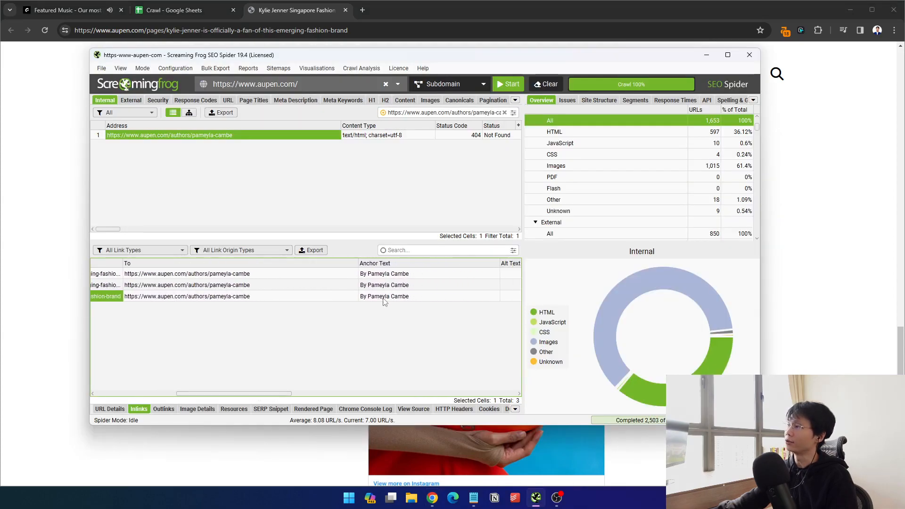
{"action": "left_click", "coordinate": [838, 269]}
{"action": "key", "text": "ctrl+f"}
{"action": "type", "text": "by"}
{"action": "left_click", "coordinate": [759, 51]}
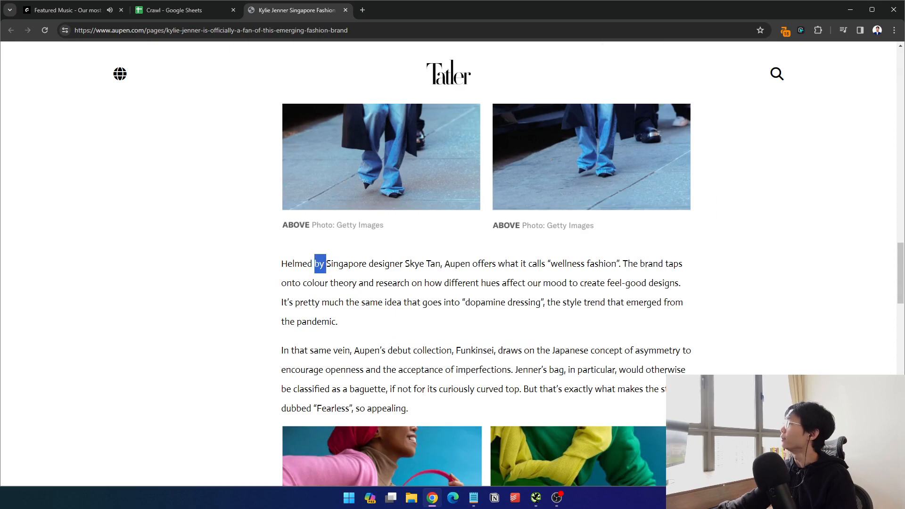
Examine the headline and author byline at the start of the article for a clickable link
{"action": "scroll", "coordinate": [492, 312], "scroll_direction": "up", "scroll_amount": 15}
{"action": "scroll", "coordinate": [492, 312], "scroll_direction": "up", "scroll_amount": 8}
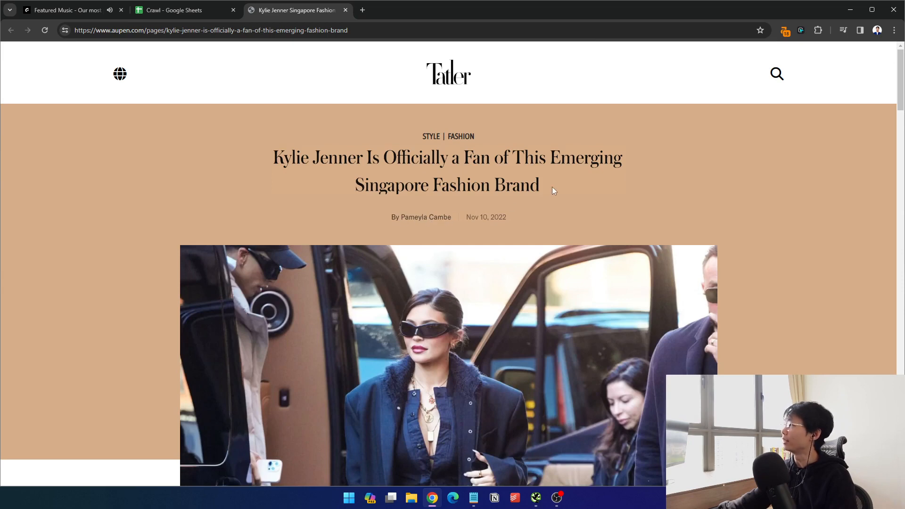
{"action": "right_click", "coordinate": [477, 196]}
{"action": "left_click", "coordinate": [360, 207]}
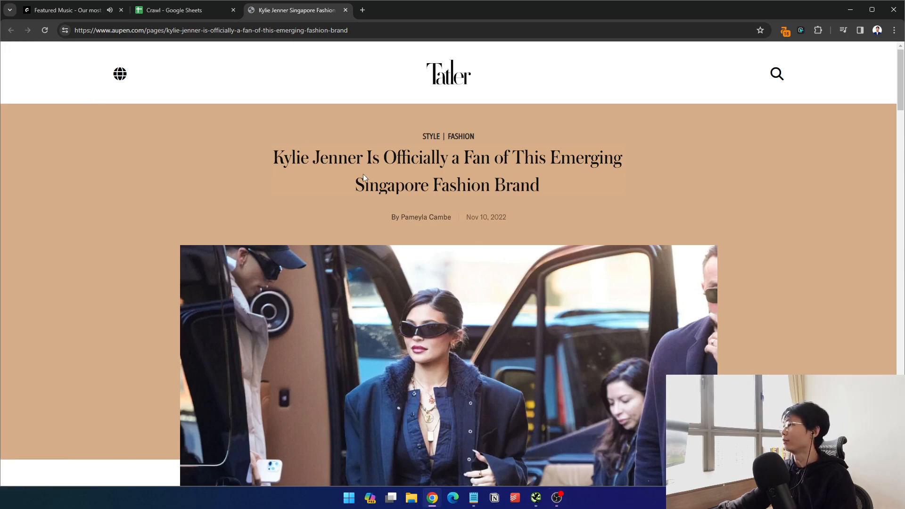
{"action": "triple_click", "coordinate": [337, 152]}
{"action": "left_click", "coordinate": [383, 138]}
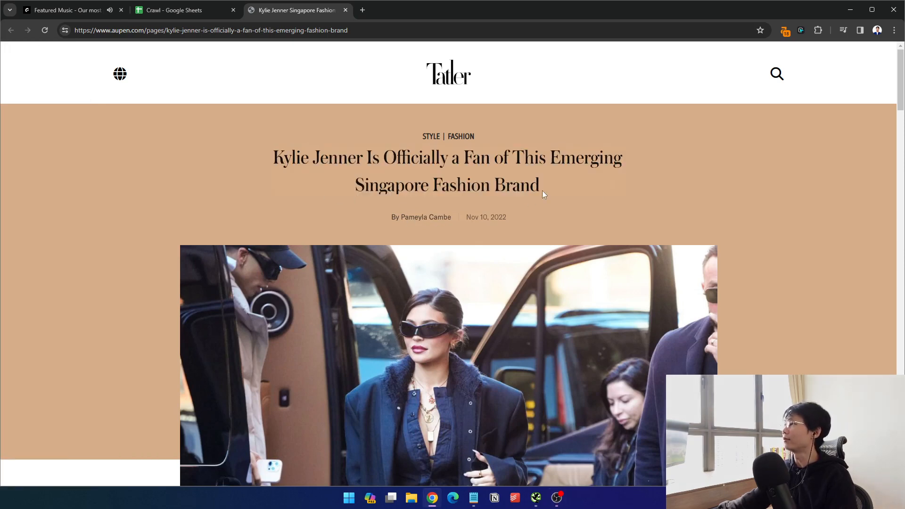
{"action": "triple_click", "coordinate": [290, 158]}
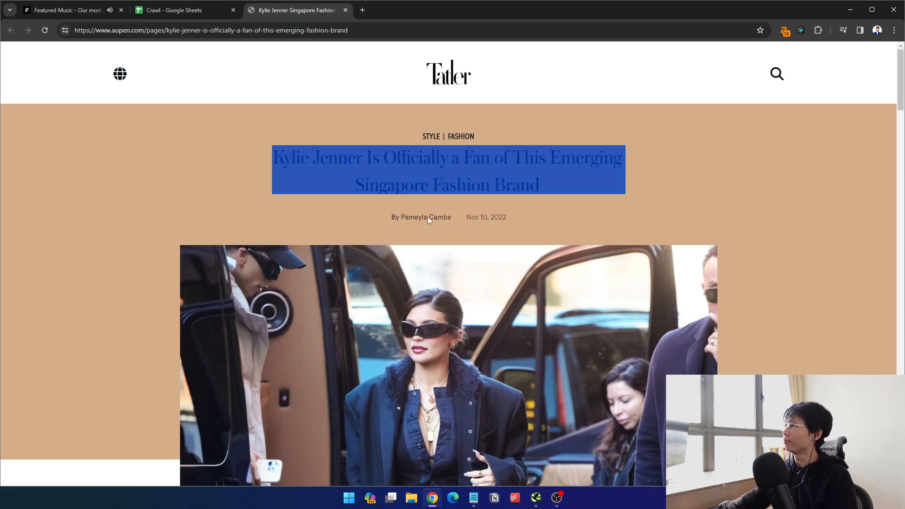
{"action": "left_click", "coordinate": [329, 210]}
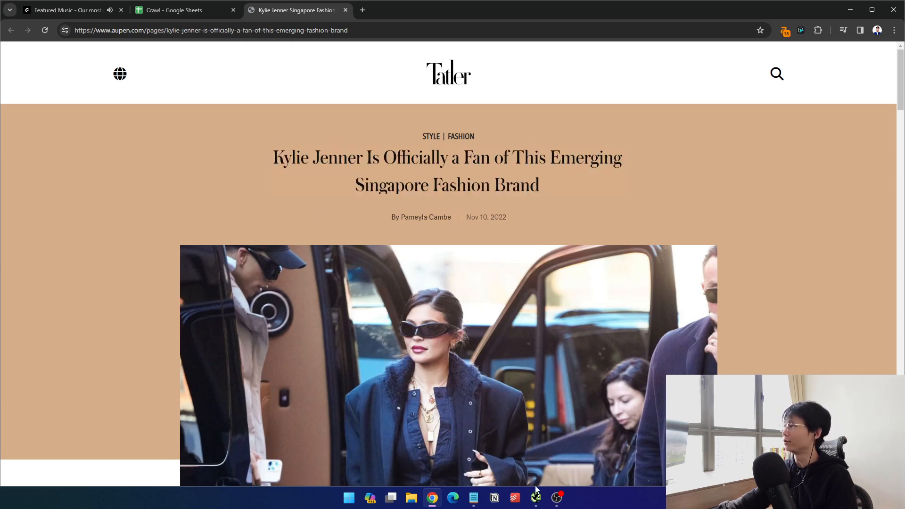
Inspect the byline area in the developer tools, enlarge them and search the page's code for "by"
{"action": "right_click", "coordinate": [438, 219]}
{"action": "left_click", "coordinate": [471, 360]}
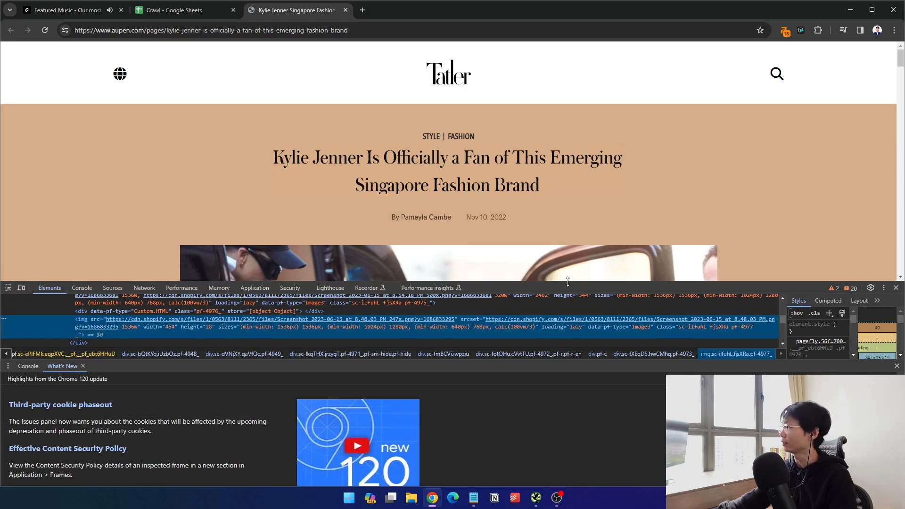
{"action": "left_click_drag", "start_coordinate": [567, 281], "coordinate": [567, 159]}
{"action": "key", "text": "ctrl+f"}
{"action": "type", "text": "by"}
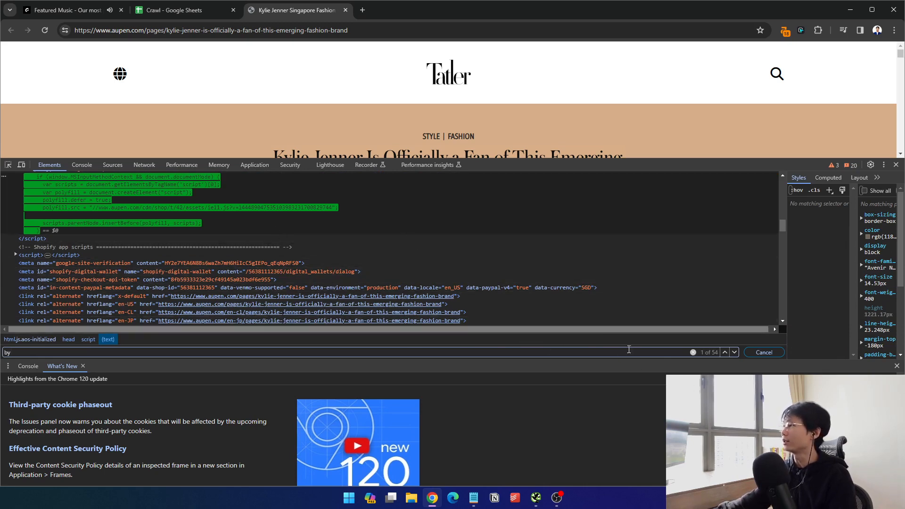
Copy the author anchor text from Screaming Frog's inlinks, find it in the article's element code and select the matching link element
{"action": "left_click", "coordinate": [536, 497]}
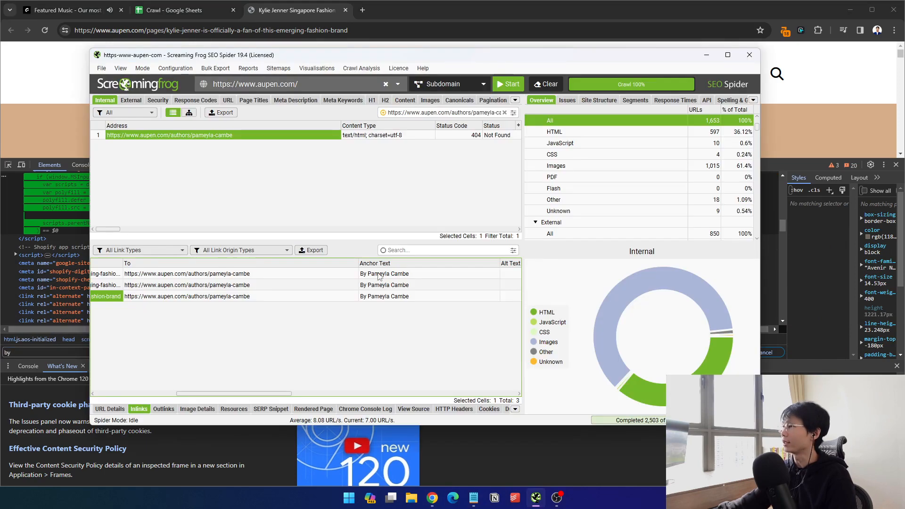
{"action": "left_click", "coordinate": [390, 275]}
{"action": "key", "text": "ctrl+c"}
{"action": "left_click", "coordinate": [44, 352]}
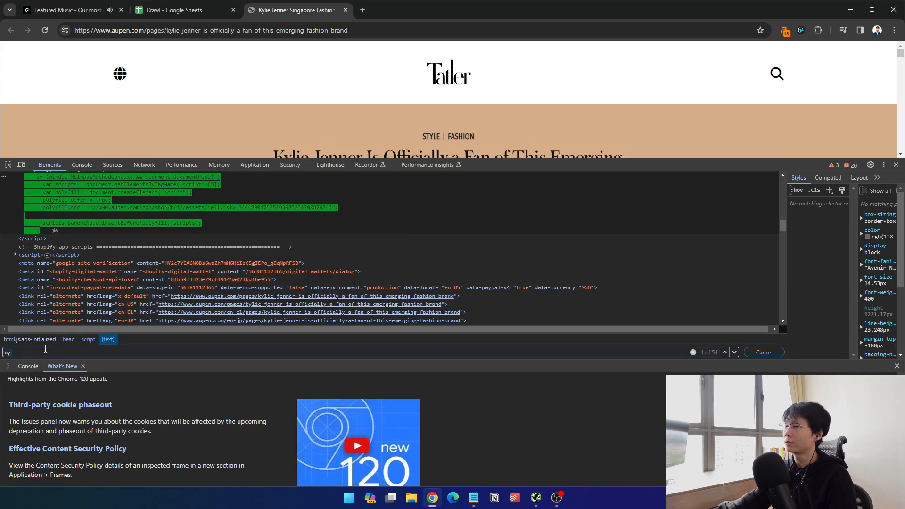
{"action": "key", "text": "ctrl+a"}
{"action": "key", "text": "ctrl+v"}
{"action": "left_click_drag", "start_coordinate": [533, 359], "coordinate": [497, 440]}
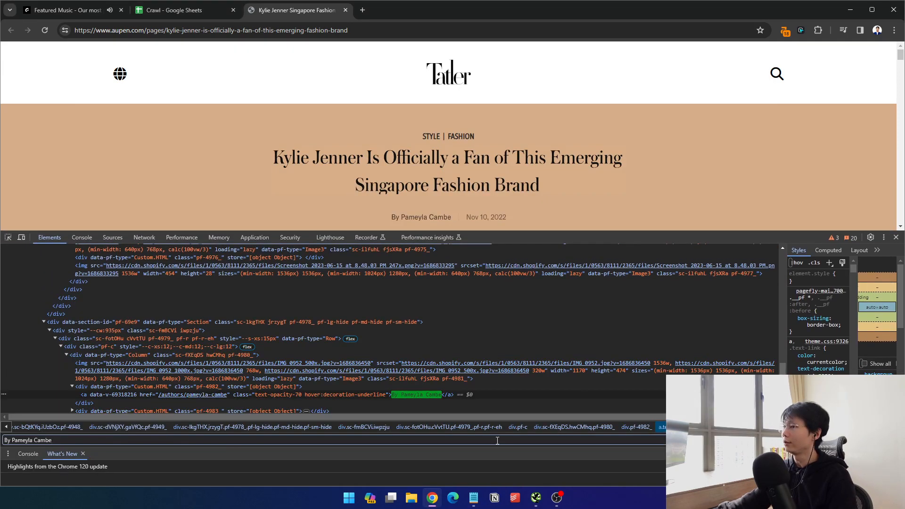
{"action": "left_click", "coordinate": [422, 393]}
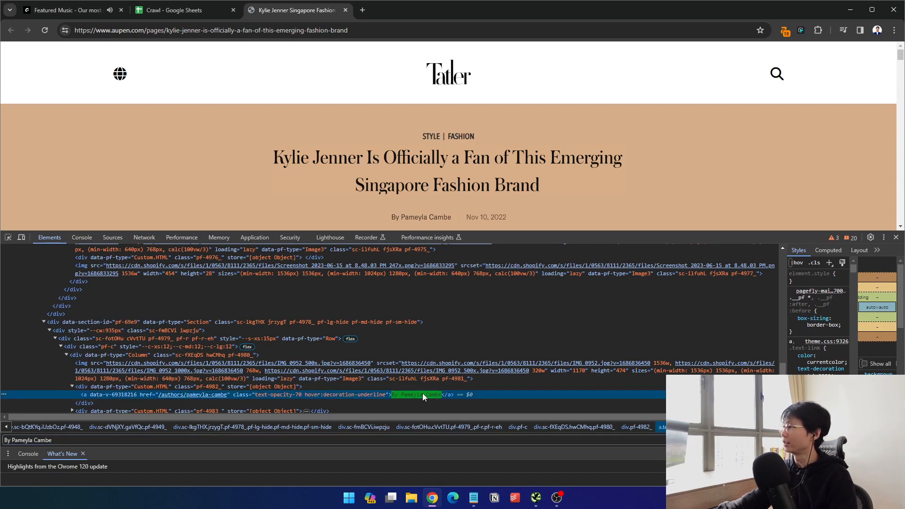
Compare the author link's code with the article's visible byline and text, adjusting the developer tools' height
{"action": "right_click", "coordinate": [422, 393]}
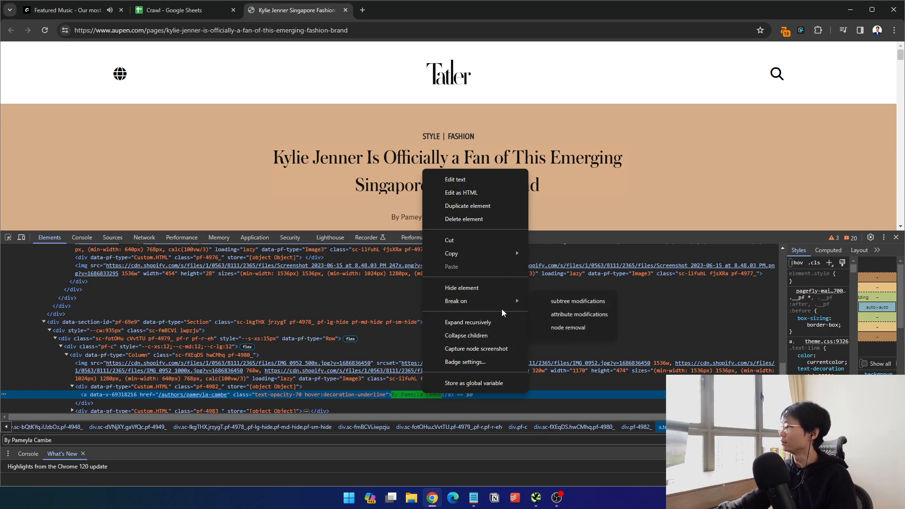
{"action": "left_click", "coordinate": [314, 383]}
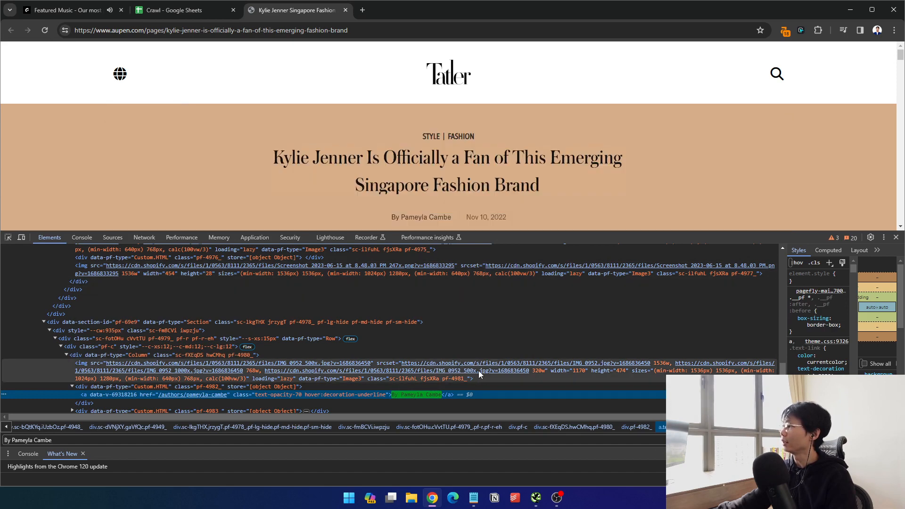
{"action": "scroll", "coordinate": [479, 370], "scroll_direction": "down", "scroll_amount": 1}
{"action": "scroll", "coordinate": [556, 176], "scroll_direction": "down", "scroll_amount": 5}
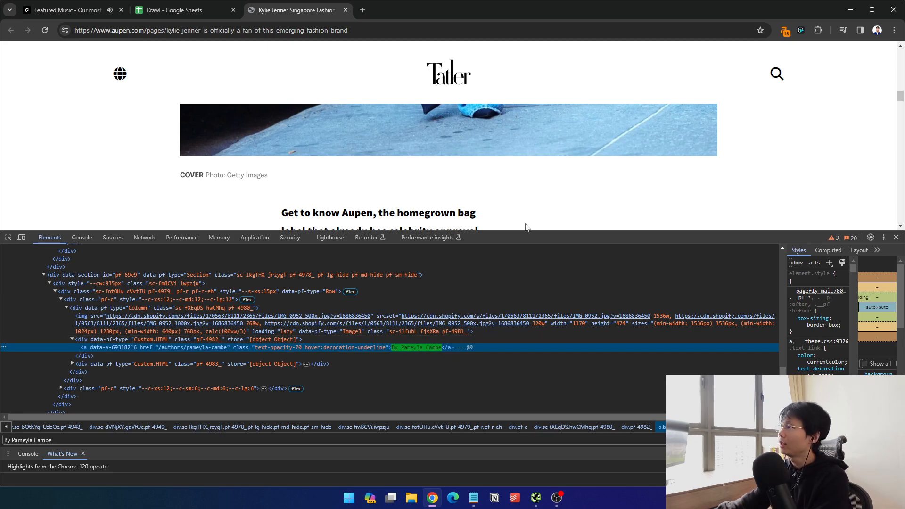
{"action": "left_click_drag", "start_coordinate": [522, 231], "coordinate": [466, 228]}
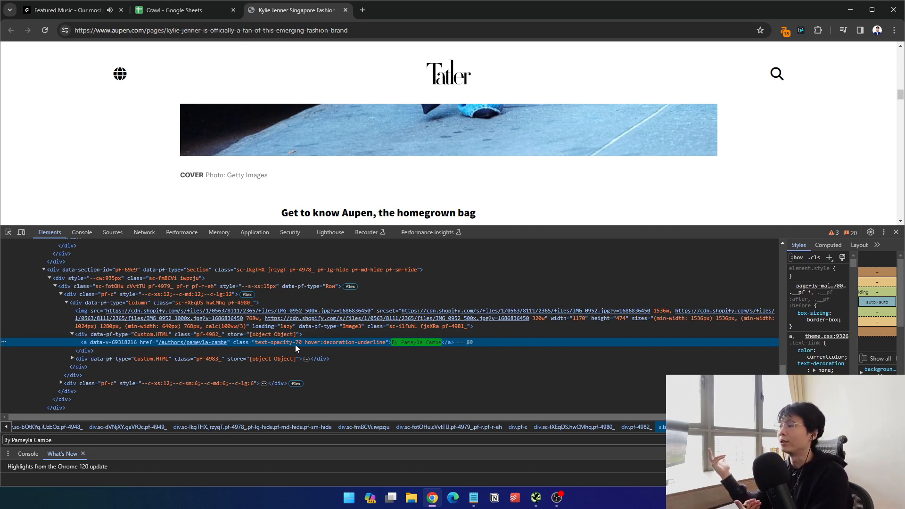
{"action": "scroll", "coordinate": [569, 190], "scroll_direction": "up", "scroll_amount": 3}
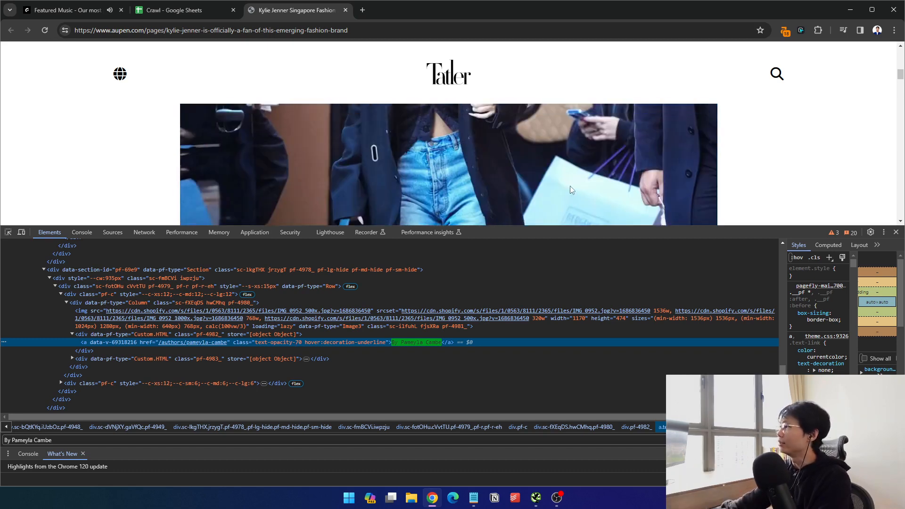
{"action": "scroll", "coordinate": [569, 190], "scroll_direction": "up", "scroll_amount": 3}
{"action": "left_click_drag", "start_coordinate": [512, 226], "coordinate": [512, 333]}
{"action": "scroll", "coordinate": [522, 176], "scroll_direction": "up", "scroll_amount": 4}
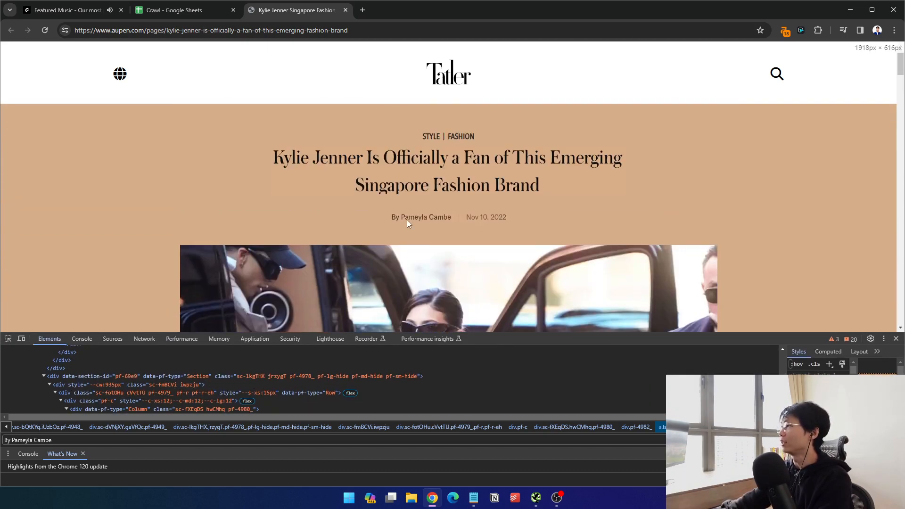
{"action": "scroll", "coordinate": [433, 262], "scroll_direction": "down", "scroll_amount": 10}
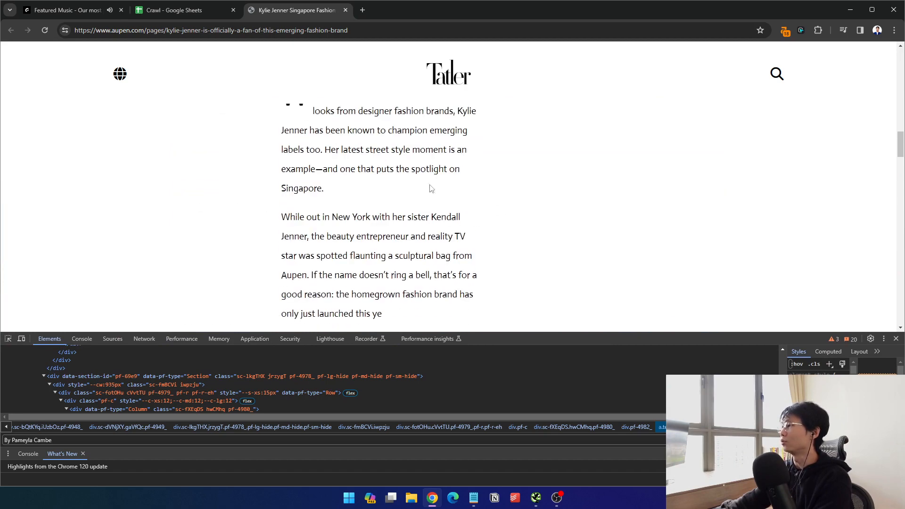
{"action": "left_click_drag", "start_coordinate": [507, 332], "coordinate": [504, 194]}
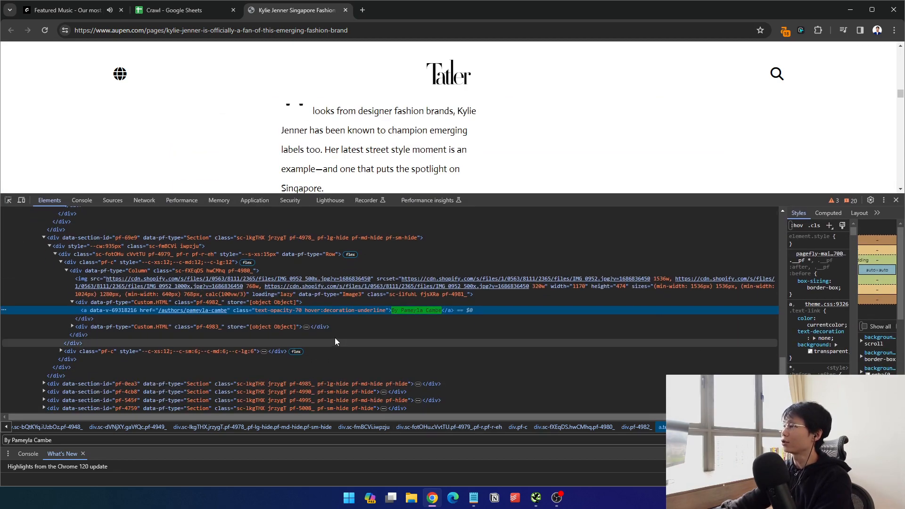
Open the author link from the element code in a new tab, return to the article and highlight the link's anchor text
{"action": "left_click", "coordinate": [198, 311], "text": "ctrl"}
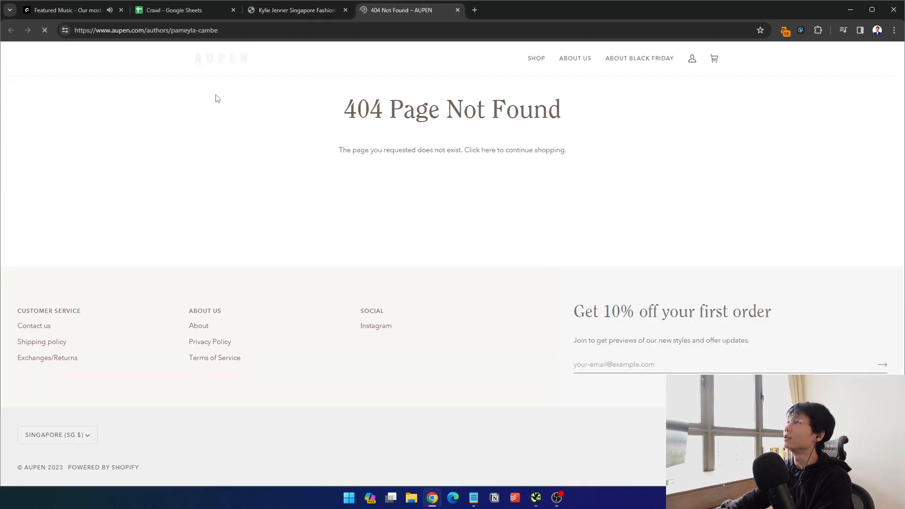
{"action": "left_click", "coordinate": [307, 12]}
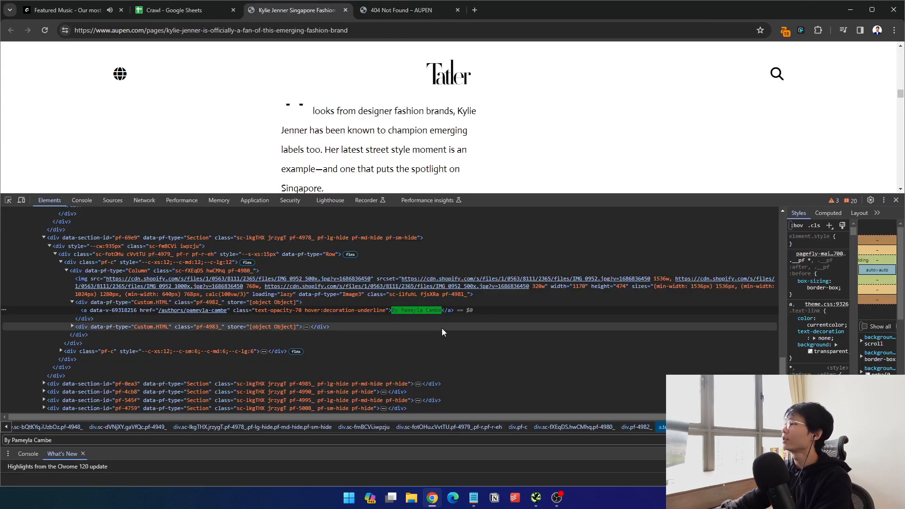
{"action": "left_click", "coordinate": [397, 311]}
{"action": "double_click", "coordinate": [394, 311]}
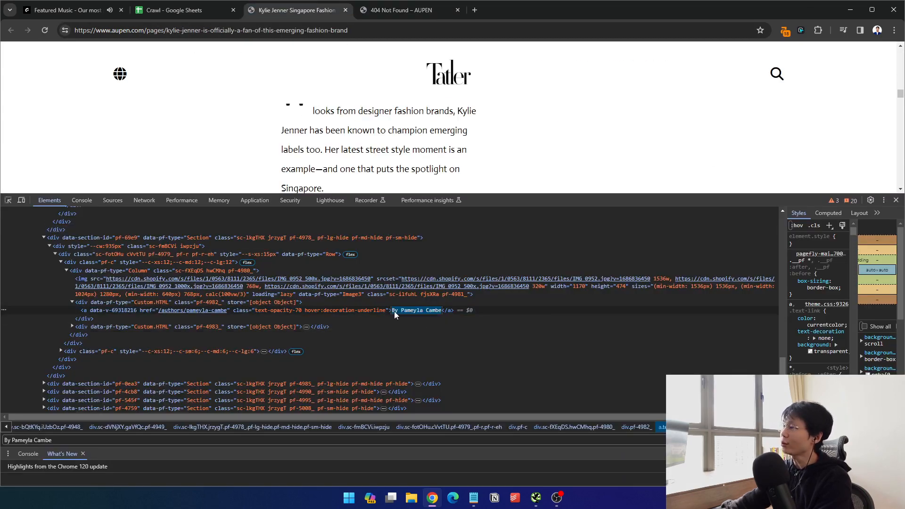
{"action": "left_click_drag", "start_coordinate": [498, 203], "coordinate": [498, 258]}
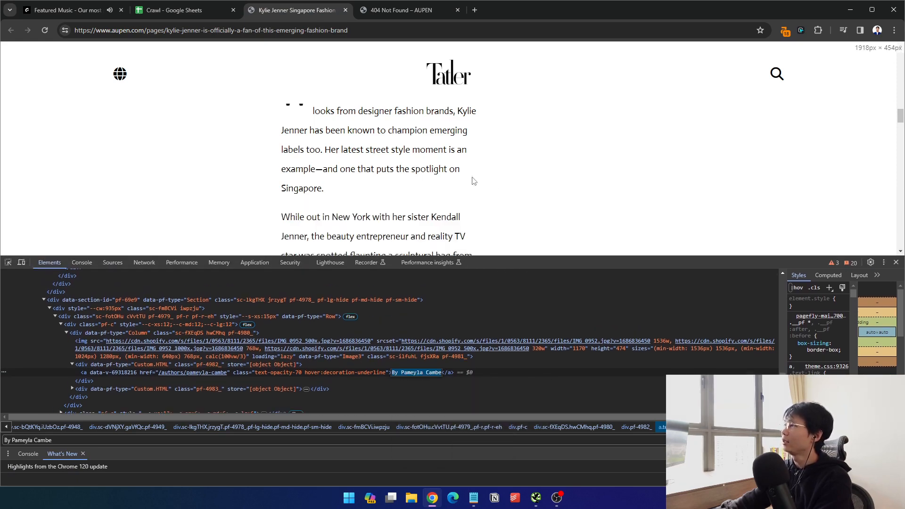
Switch the article to a mobile device preview and choose iPhone SE as the device
{"action": "scroll", "coordinate": [143, 149], "scroll_direction": "up", "scroll_amount": 5}
{"action": "right_click", "coordinate": [143, 149]}
{"action": "left_click", "coordinate": [191, 399]}
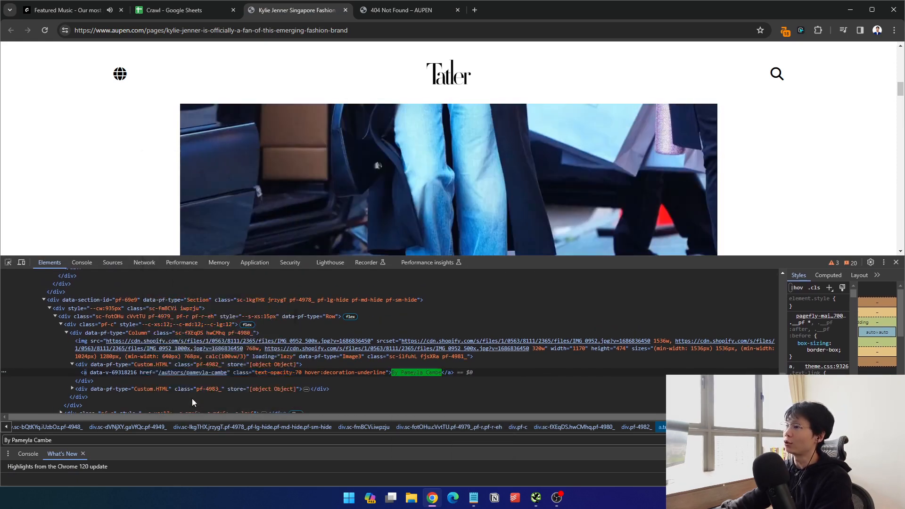
{"action": "left_click", "coordinate": [21, 262]}
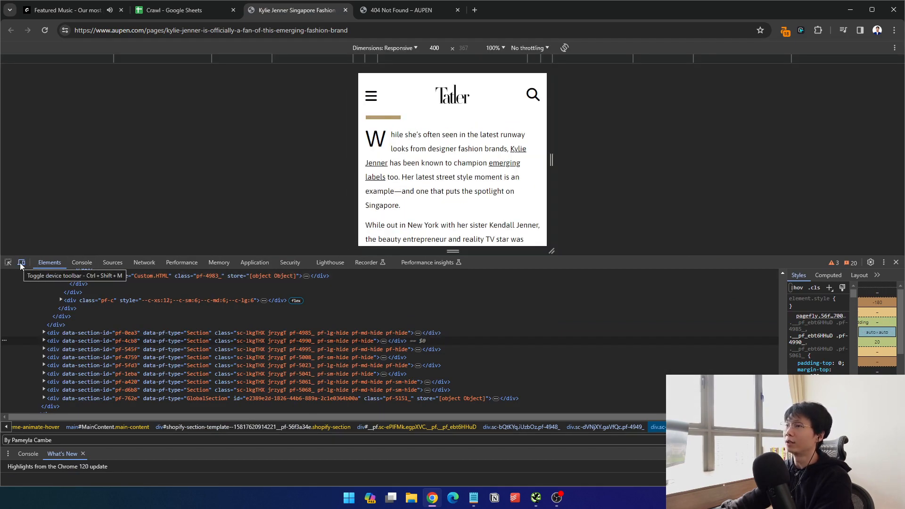
{"action": "left_click", "coordinate": [413, 49]}
{"action": "left_click", "coordinate": [408, 99]}
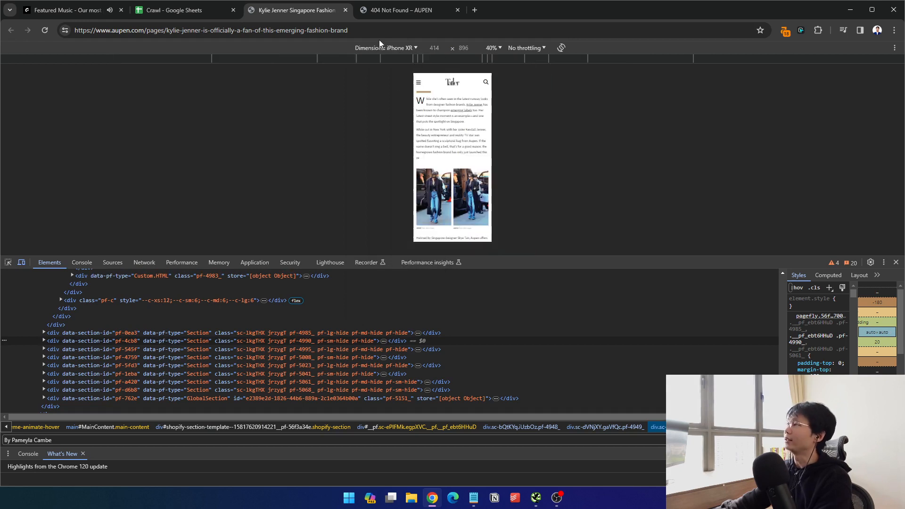
{"action": "left_click", "coordinate": [384, 47]}
{"action": "left_click", "coordinate": [398, 76]}
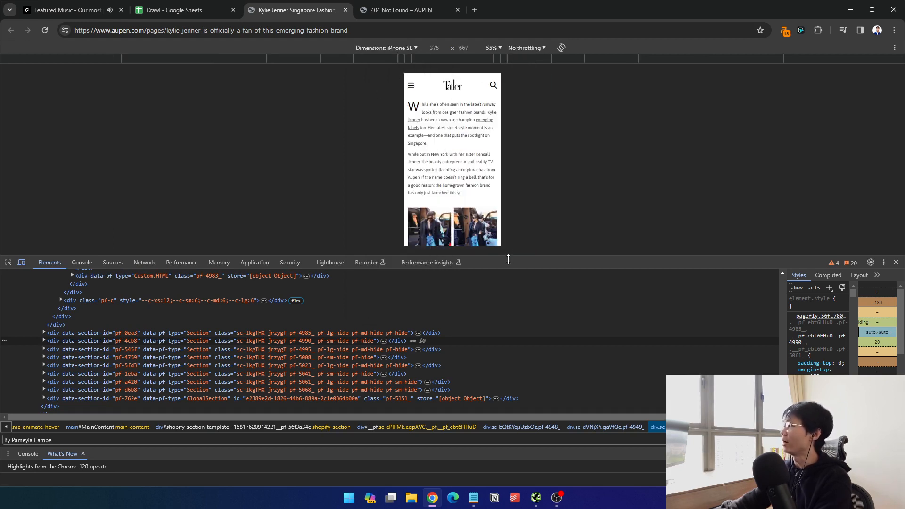
Find the byline in the mobile preview, reload the article and search its element code for the author's byline text
{"action": "left_click_drag", "start_coordinate": [508, 260], "coordinate": [508, 297]}
{"action": "scroll", "coordinate": [472, 162], "scroll_direction": "up", "scroll_amount": 3}
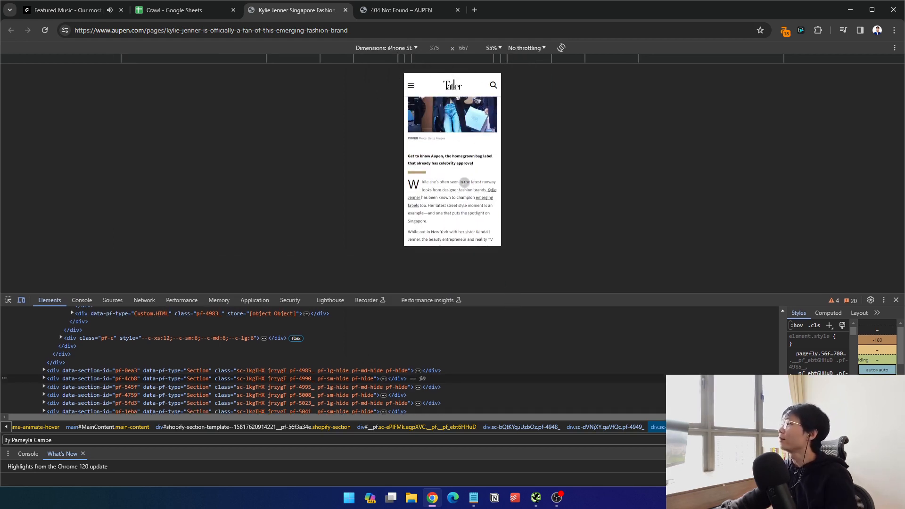
{"action": "scroll", "coordinate": [468, 157], "scroll_direction": "up", "scroll_amount": 4}
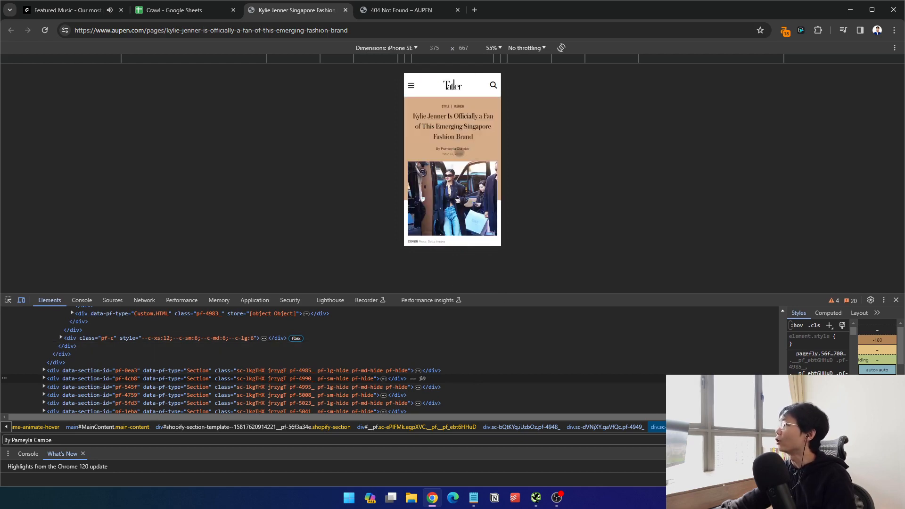
{"action": "left_click", "coordinate": [45, 30]}
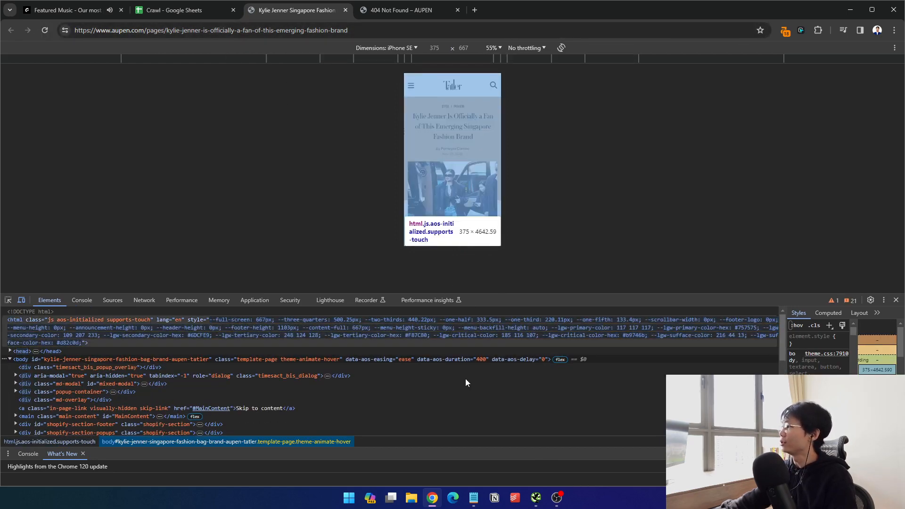
{"action": "key", "text": "ctrl+f"}
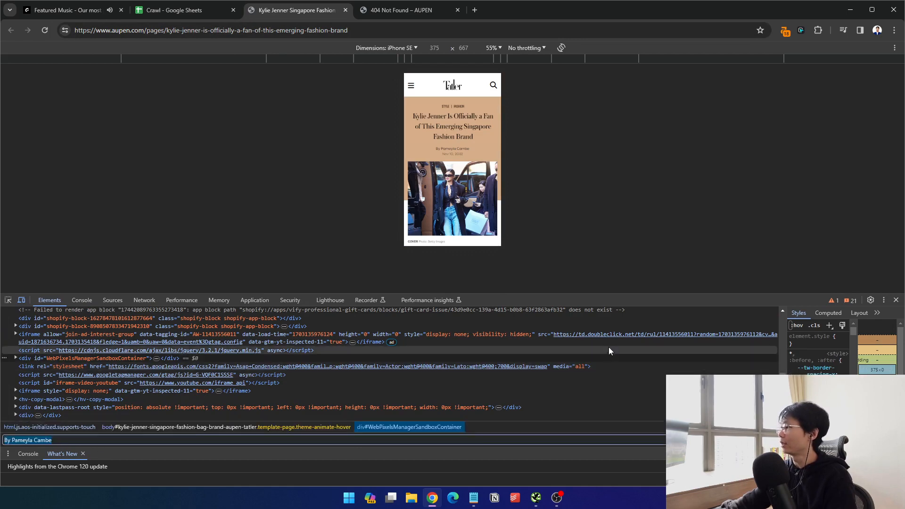
{"action": "key", "text": "Return"}
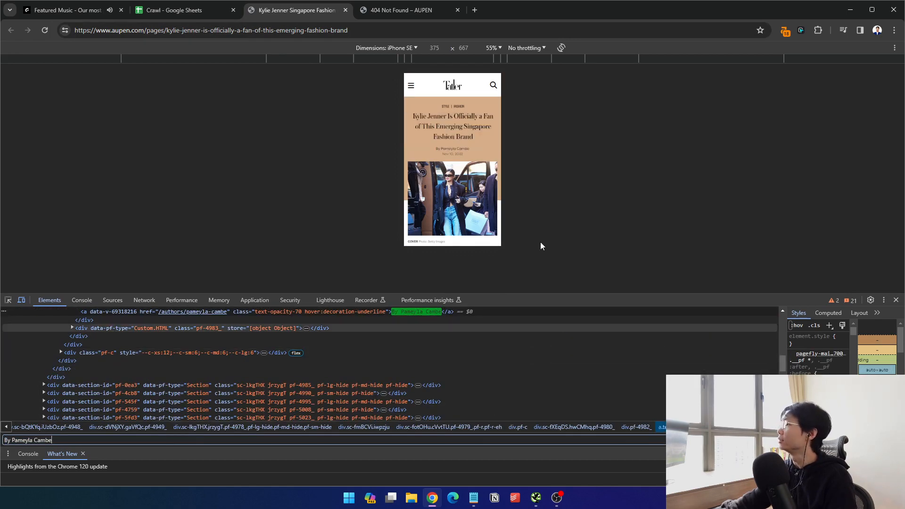
Test the author's byline link in the mobile preview twice, returning to the article each time
{"action": "left_click", "coordinate": [453, 149]}
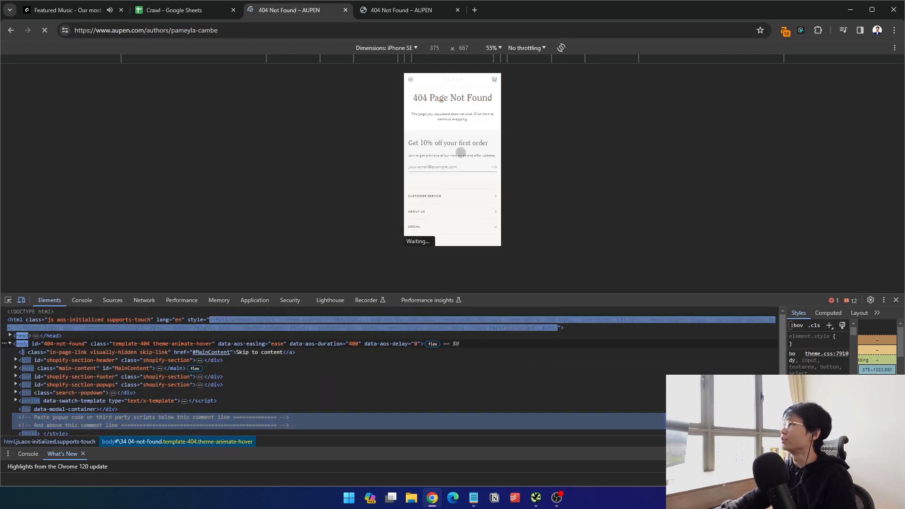
{"action": "left_click", "coordinate": [11, 31]}
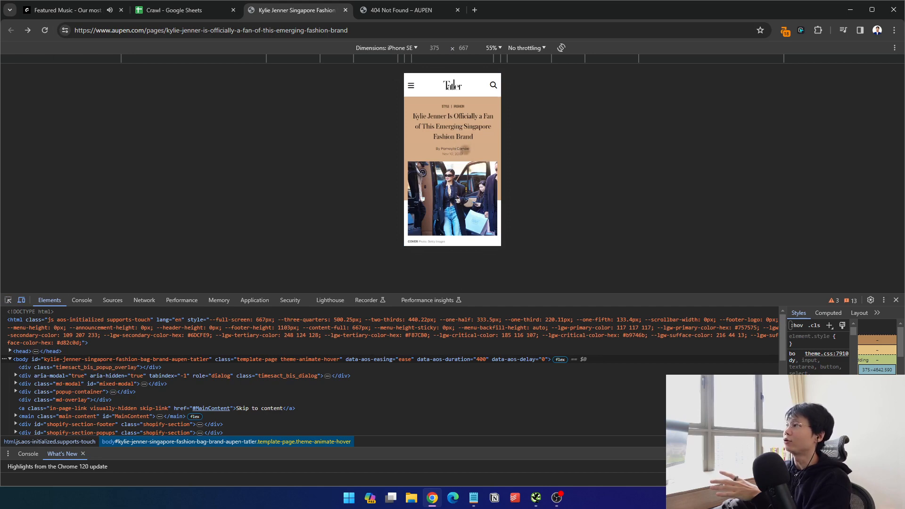
{"action": "left_click", "coordinate": [455, 148]}
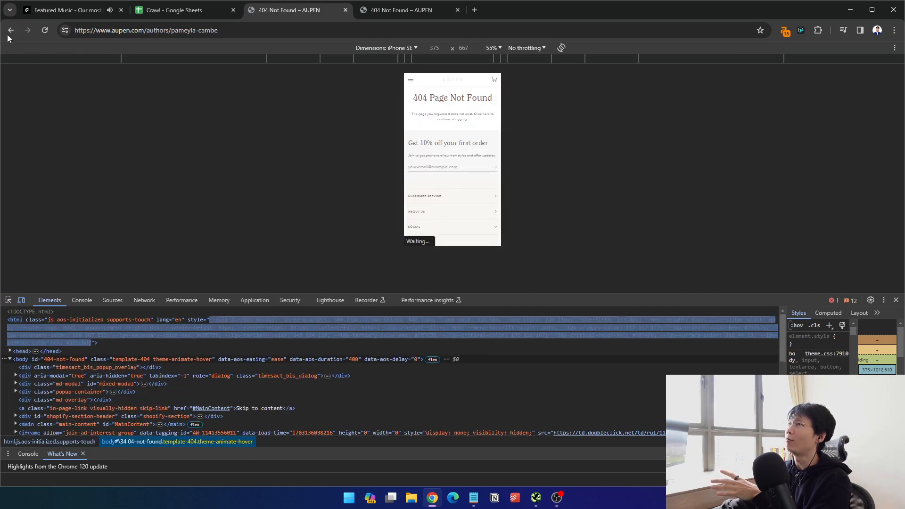
{"action": "key", "text": "alt+Left"}
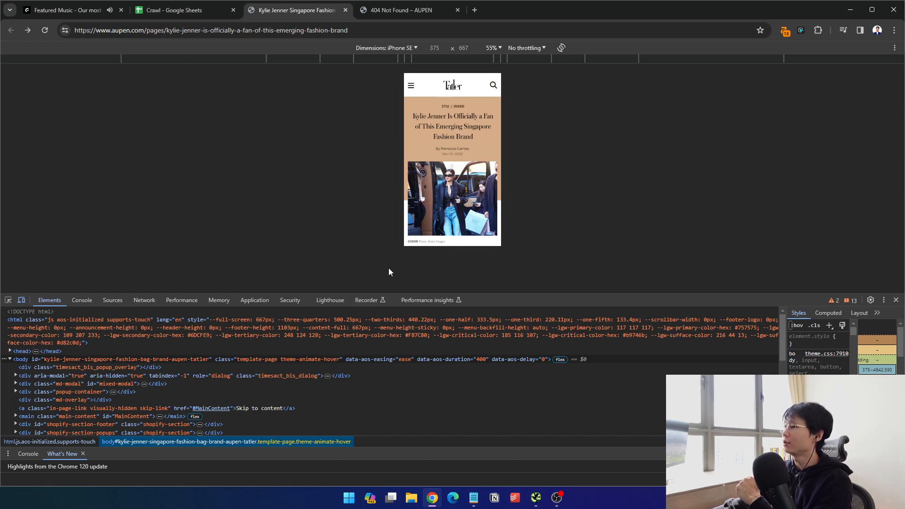
Compare the article's byline in desktop and mobile layouts, leave device emulation off and close the developer tools
{"action": "left_click", "coordinate": [21, 300]}
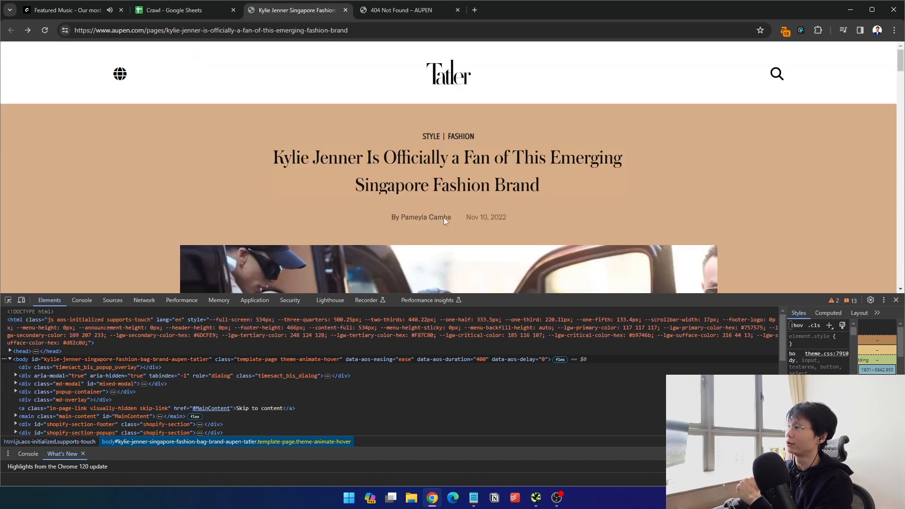
{"action": "left_click", "coordinate": [21, 300]}
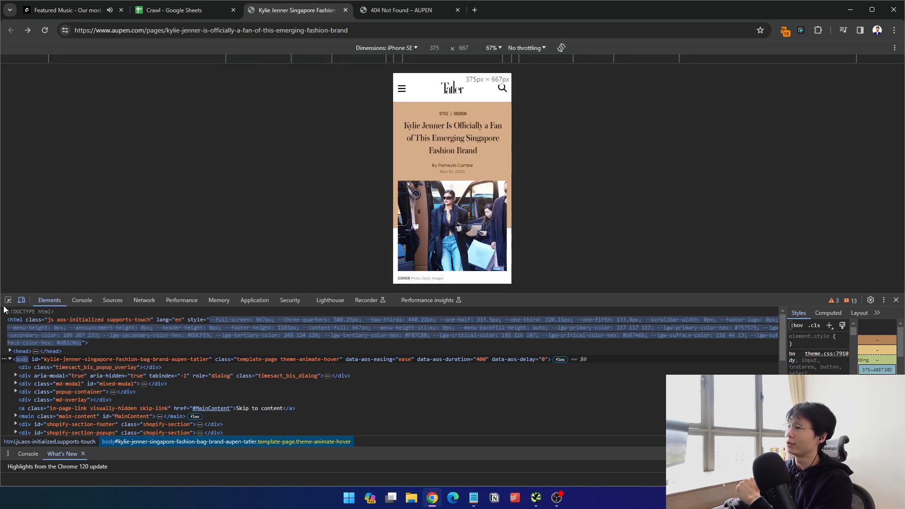
{"action": "left_click", "coordinate": [21, 300]}
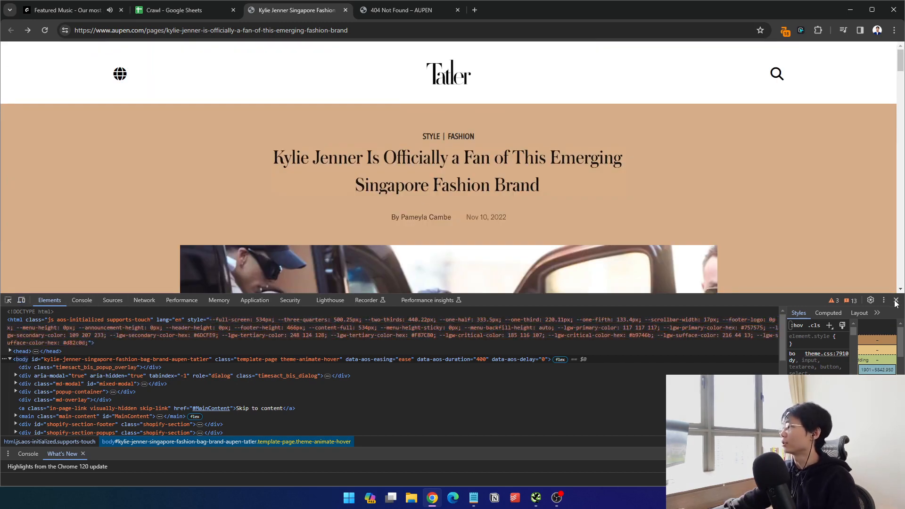
{"action": "left_click", "coordinate": [895, 300]}
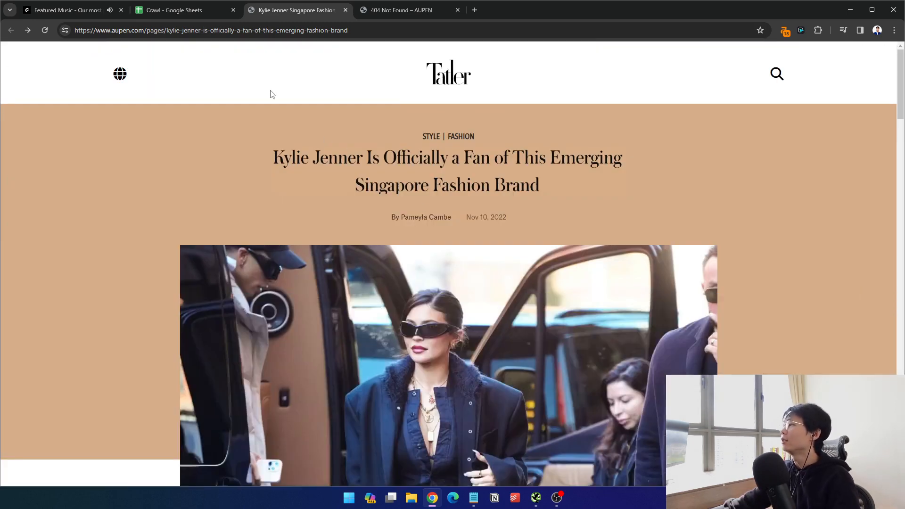
Close the 404 page's browser tab and select the author page's URL in the Crawl spreadsheet
{"action": "left_click", "coordinate": [414, 13]}
{"action": "left_click", "coordinate": [457, 10]}
{"action": "left_click", "coordinate": [217, 10]}
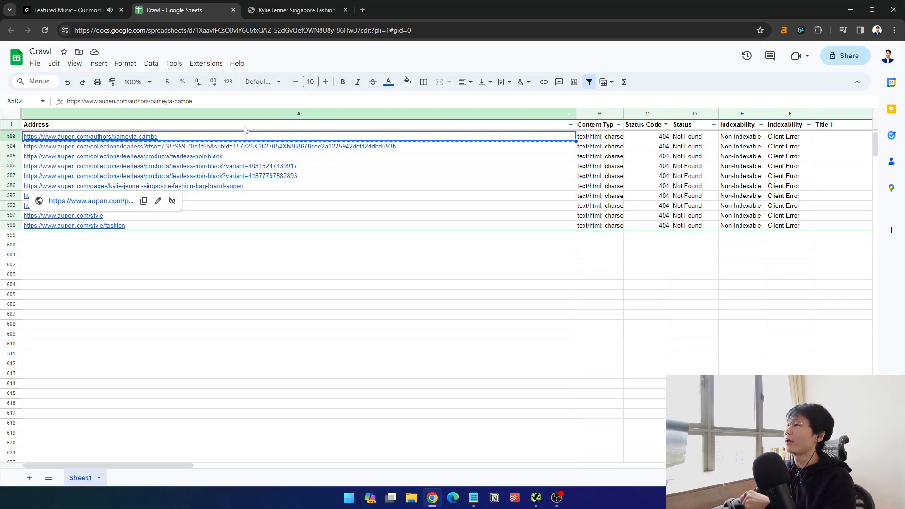
{"action": "left_click", "coordinate": [153, 140]}
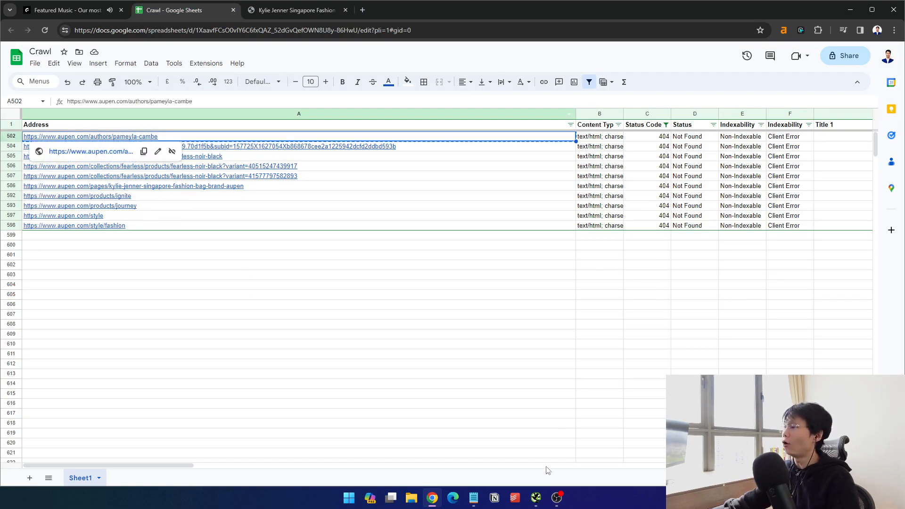
Switch to Screaming Frog and examine the From, To and Anchor Text columns of the author page's inlinks
{"action": "left_click", "coordinate": [536, 498]}
{"action": "scroll", "coordinate": [235, 395], "scroll_direction": "left", "scroll_amount": 5}
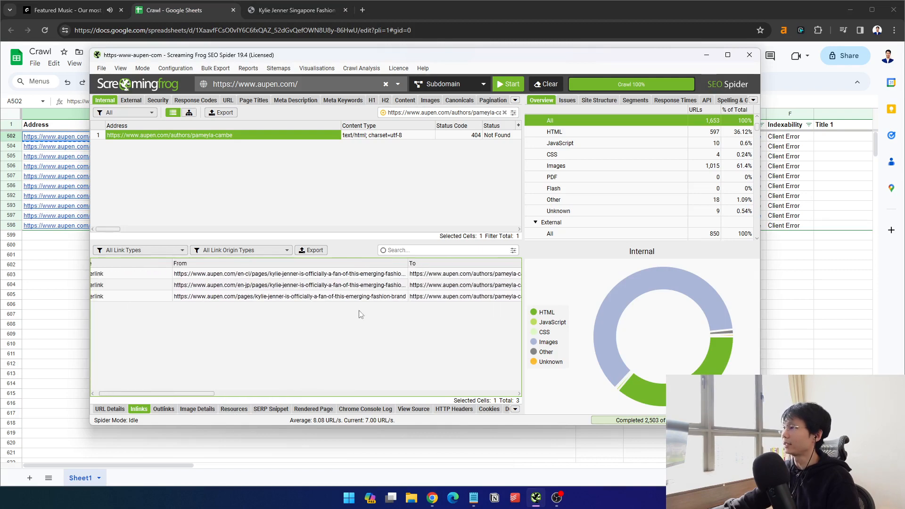
{"action": "left_click", "coordinate": [231, 276]}
{"action": "left_click_drag", "start_coordinate": [330, 277], "coordinate": [308, 301]}
{"action": "left_click_drag", "start_coordinate": [176, 394], "coordinate": [171, 393]}
{"action": "left_click_drag", "start_coordinate": [470, 279], "coordinate": [468, 297]}
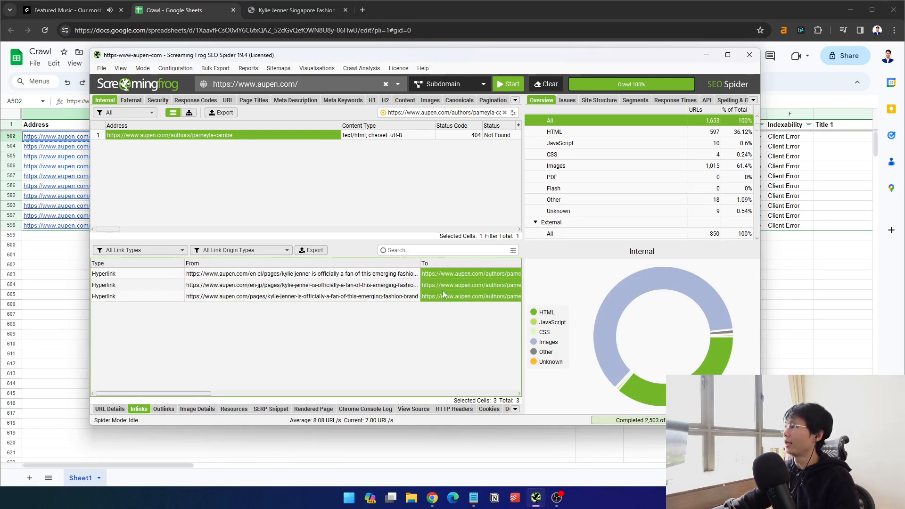
{"action": "left_click_drag", "start_coordinate": [330, 273], "coordinate": [333, 302]}
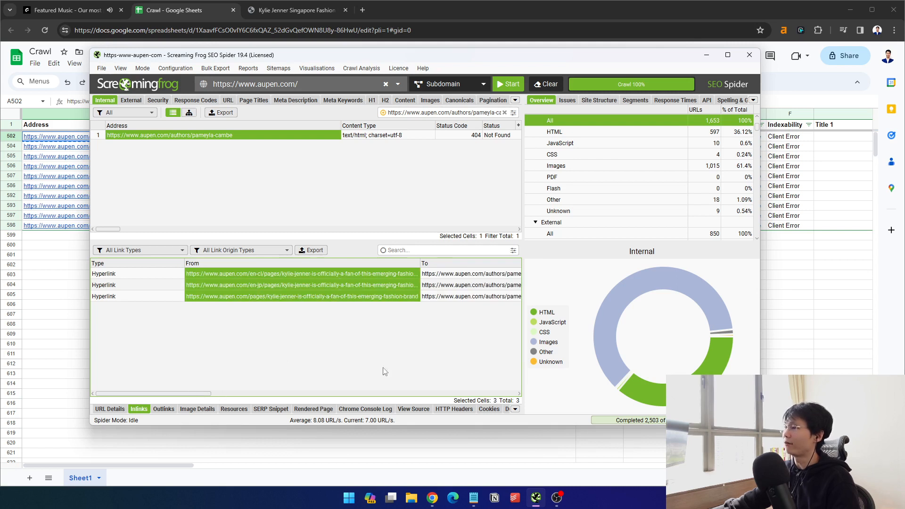
{"action": "left_click_drag", "start_coordinate": [490, 278], "coordinate": [484, 299]}
{"action": "left_click_drag", "start_coordinate": [352, 280], "coordinate": [269, 299]}
{"action": "left_click_drag", "start_coordinate": [188, 393], "coordinate": [261, 393]}
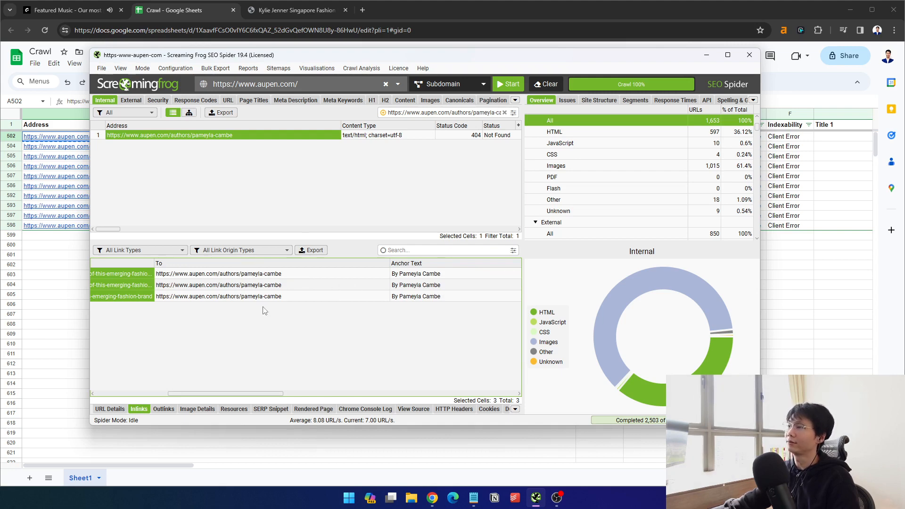
Add a new sheet to the Crawl spreadsheet and rename it "Fix 404 pages"
{"action": "left_click", "coordinate": [29, 477]}
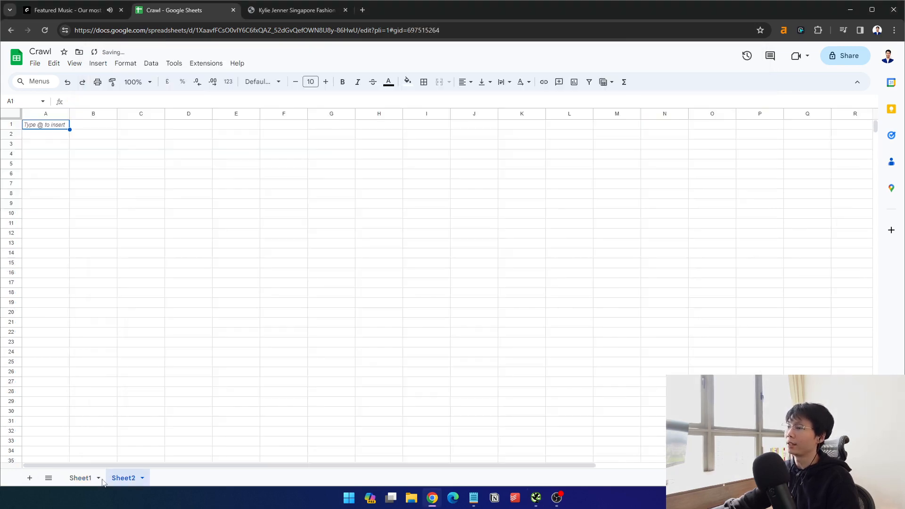
{"action": "right_click", "coordinate": [123, 478]}
{"action": "left_click", "coordinate": [141, 357]}
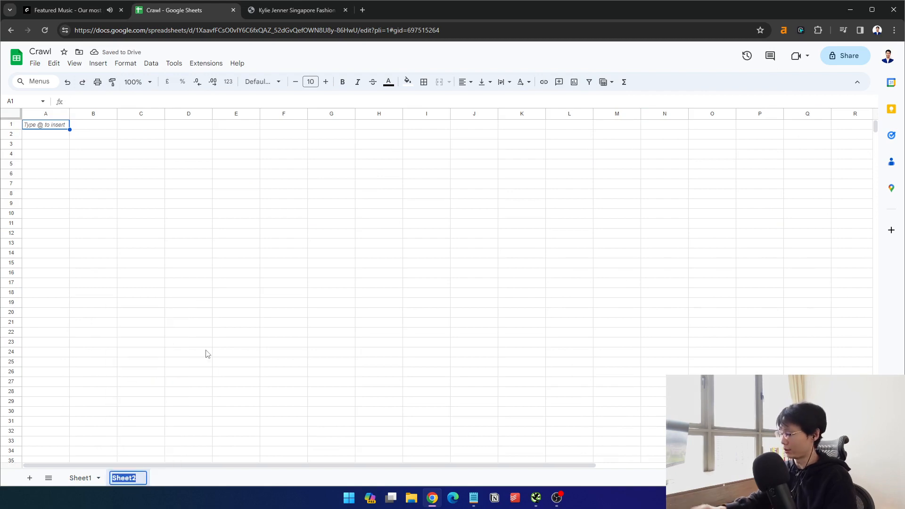
{"action": "type", "text": "Fix 404 pages"}
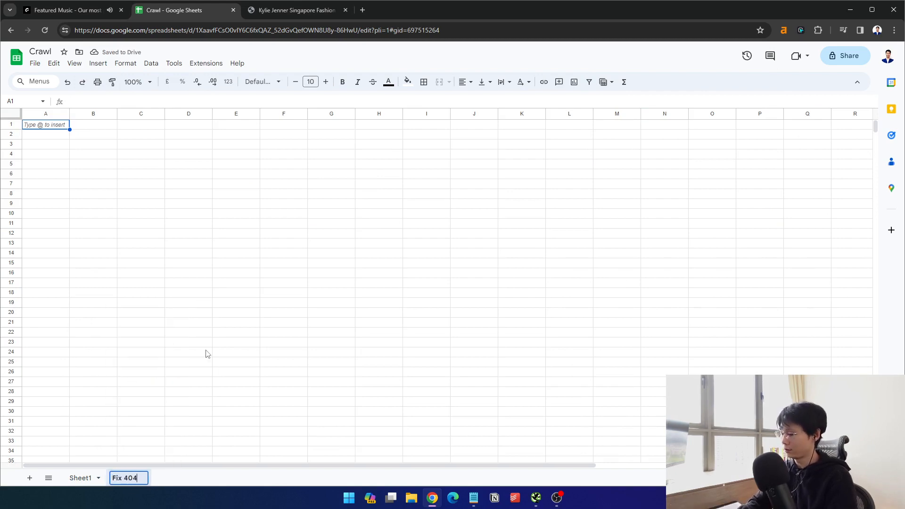
{"action": "key", "text": "Return"}
Copy the Address header and the filtered 404 URLs from Sheet1 into column A of the "Fix 404 pages" sheet
{"action": "key", "text": "ctrl+shift+Page_Up"}
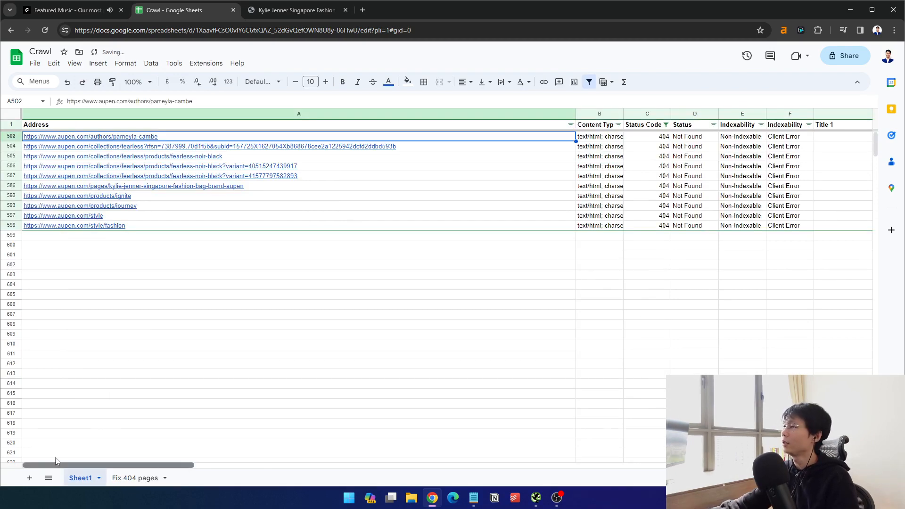
{"action": "left_click", "coordinate": [169, 137]}
{"action": "left_click", "coordinate": [80, 126]}
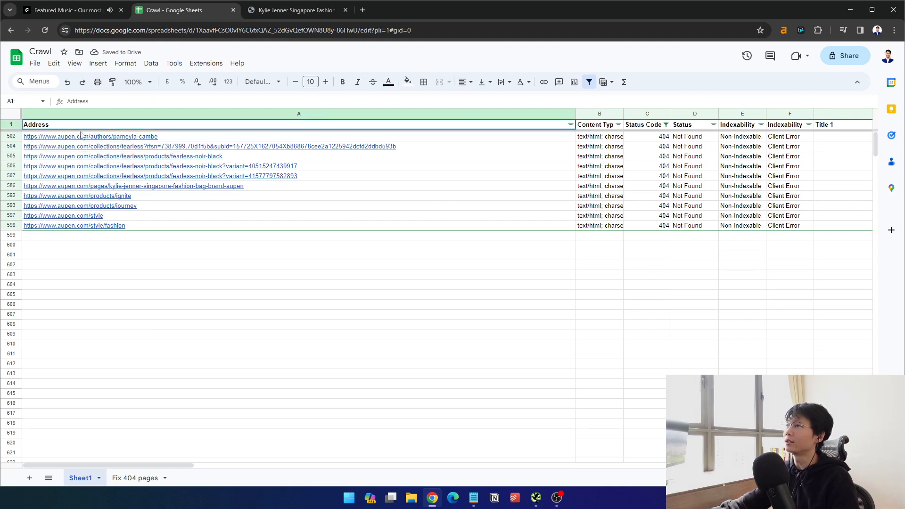
{"action": "key", "text": "ctrl+shift+Page_Down"}
{"action": "key", "text": "ctrl+shift+Page_Up"}
{"action": "key", "text": "shift+Down"}
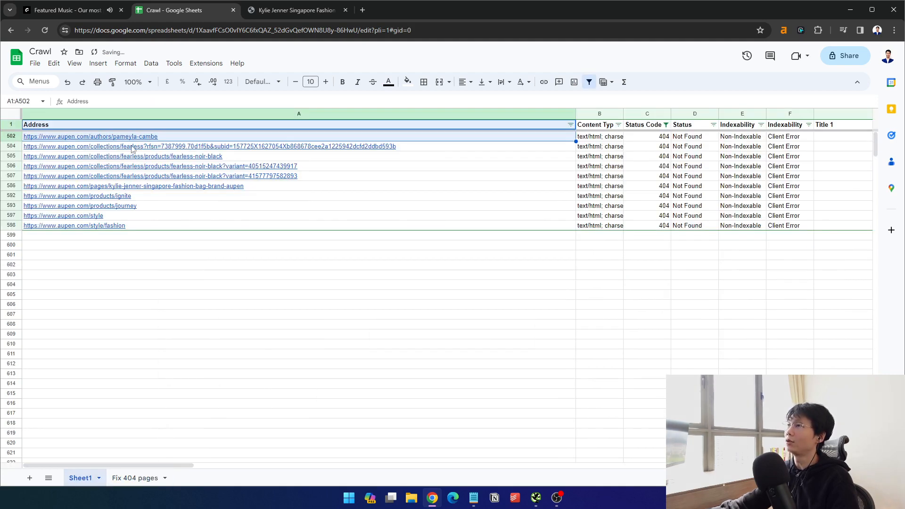
{"action": "key", "text": "ctrl+shift+Down"}
{"action": "key", "text": "ctrl+shift+Page_Down"}
Enter "Status" as the header in cell B1, beside the Address column
{"action": "left_click", "coordinate": [197, 125]}
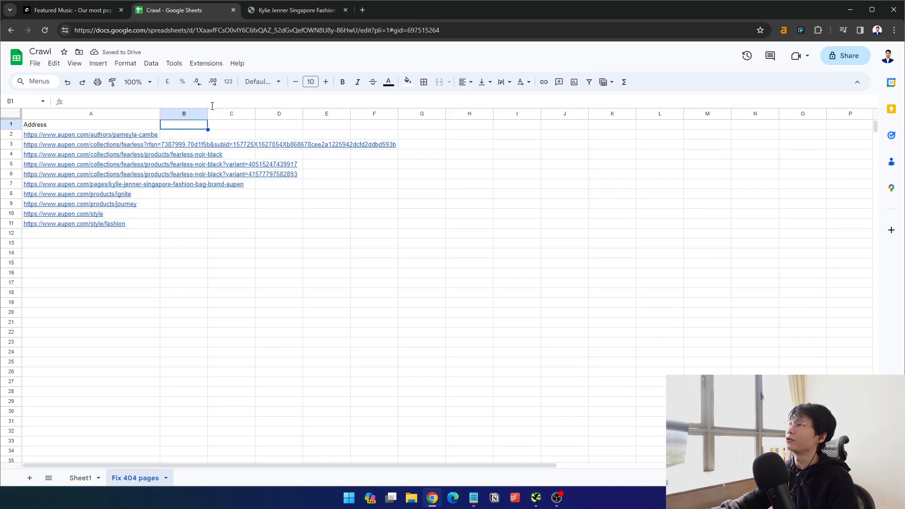
{"action": "type", "text": "Status"}
{"action": "key", "text": "Return"}
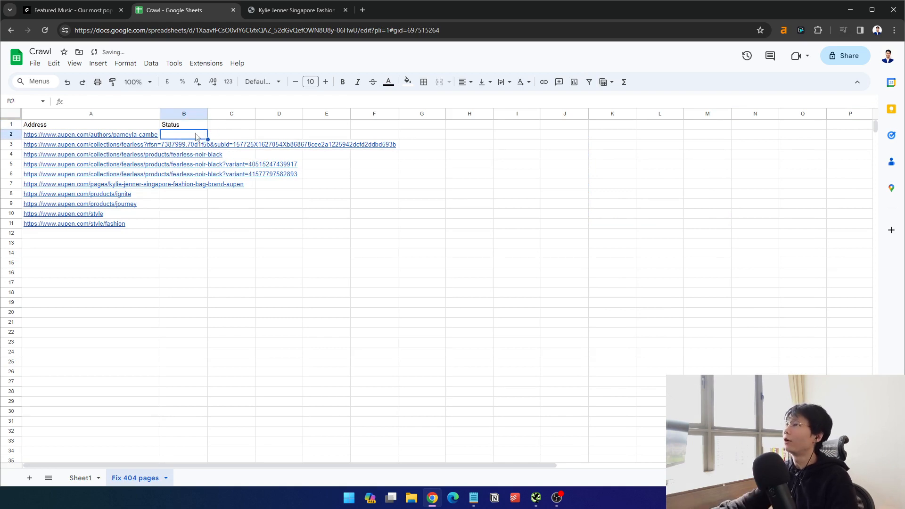
Insert tick boxes in B2:B11 and fit column A's width to the full URLs
{"action": "left_click_drag", "start_coordinate": [196, 135], "coordinate": [188, 226]}
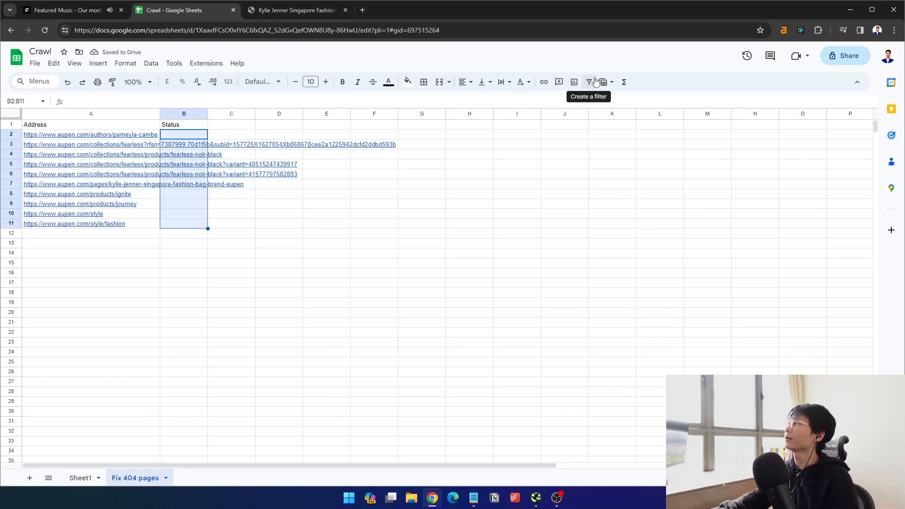
{"action": "left_click", "coordinate": [98, 63]}
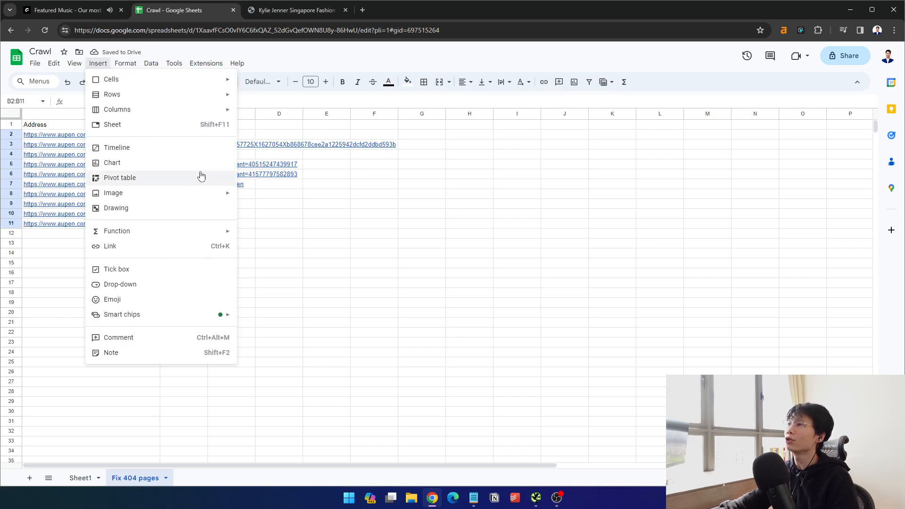
{"action": "left_click", "coordinate": [152, 269]}
{"action": "left_click", "coordinate": [357, 286]}
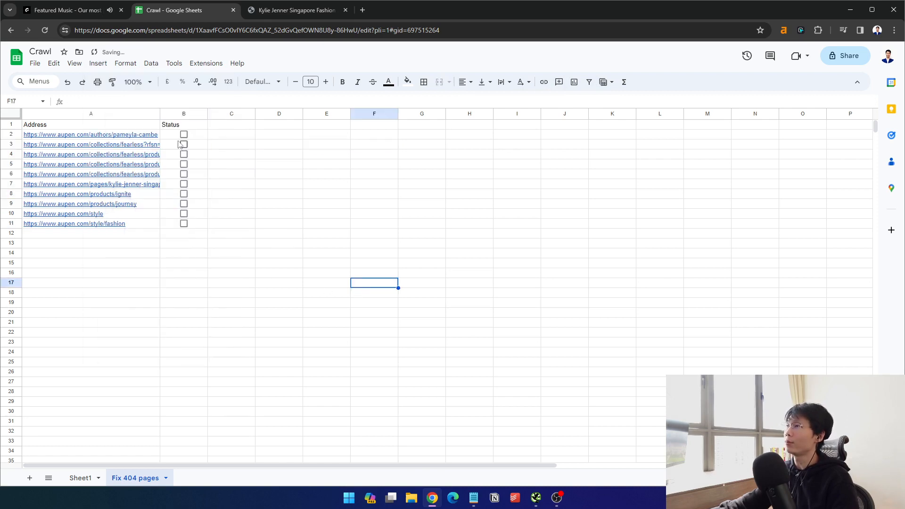
{"action": "double_click", "coordinate": [159, 114]}
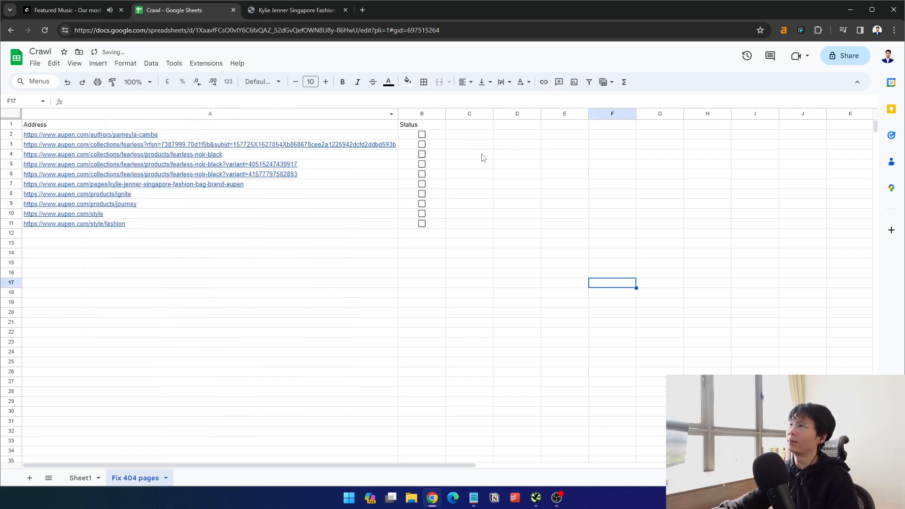
Narrow the Address column and insert a new column between Address and Status
{"action": "left_click", "coordinate": [422, 135]}
{"action": "left_click_drag", "start_coordinate": [395, 112], "coordinate": [260, 113]}
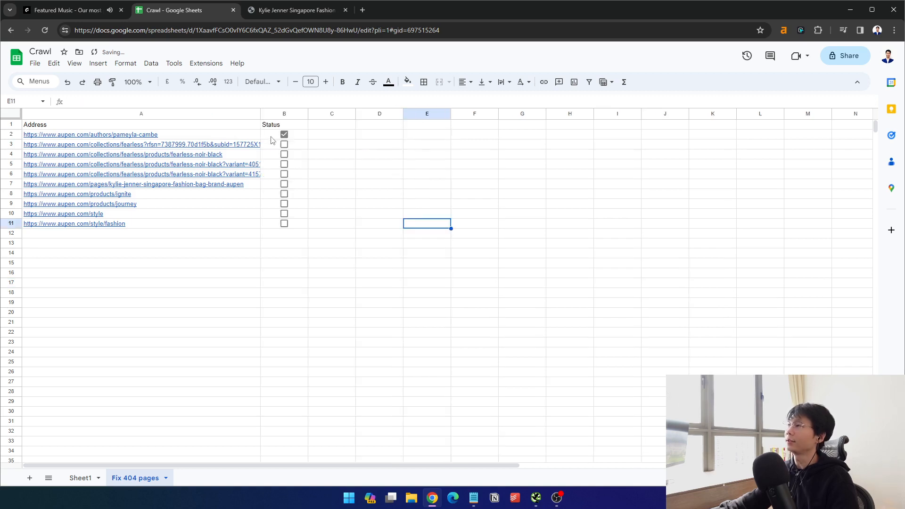
{"action": "right_click", "coordinate": [298, 114]}
{"action": "left_click", "coordinate": [365, 191]}
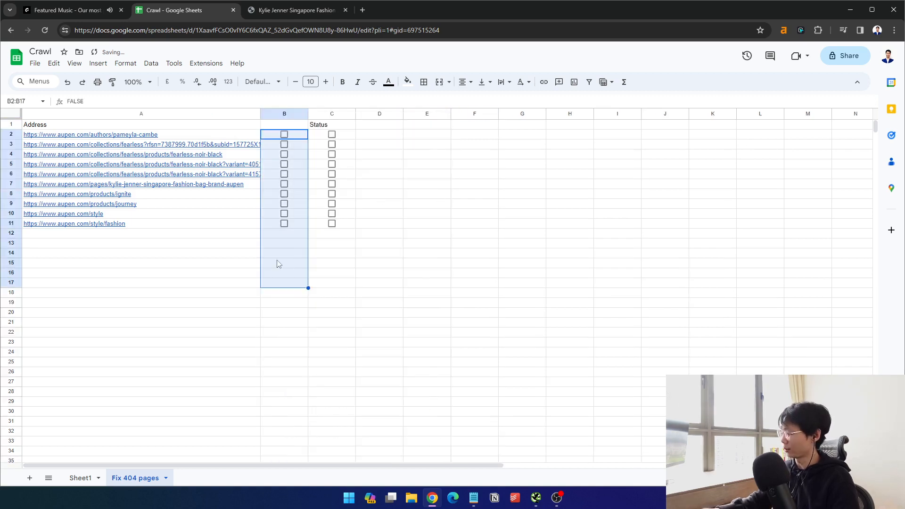
Clear the tick boxes from new column B and enter "Final URL" as its header in B1
{"action": "left_click", "coordinate": [286, 125]}
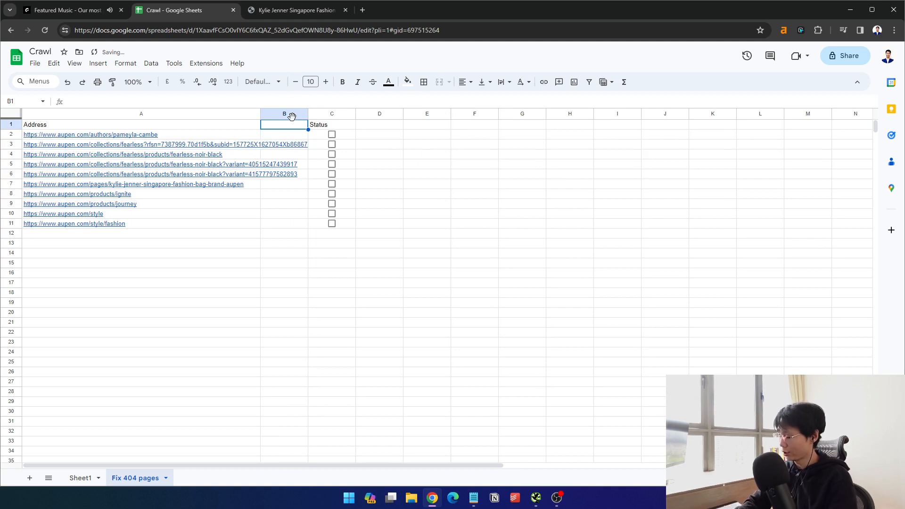
{"action": "type", "text": "Final URL"}
{"action": "key", "text": "Return"}
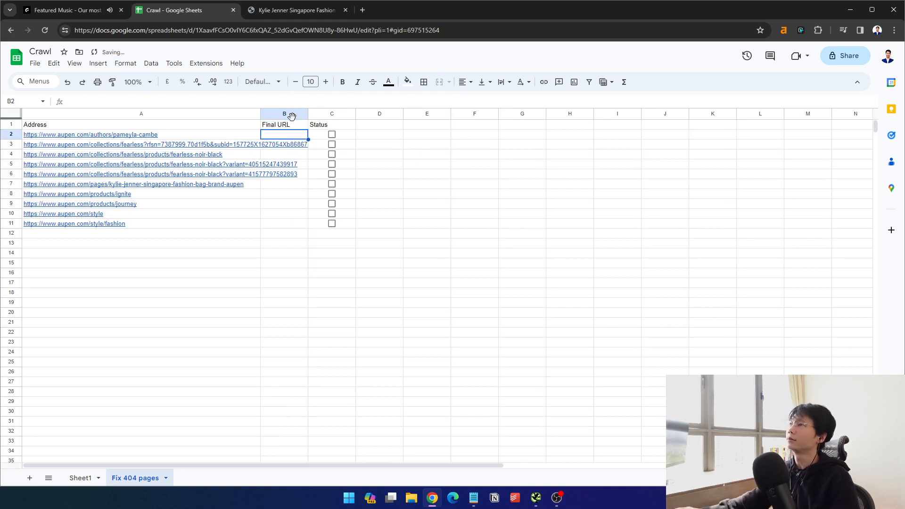
{"action": "left_click", "coordinate": [248, 136]}
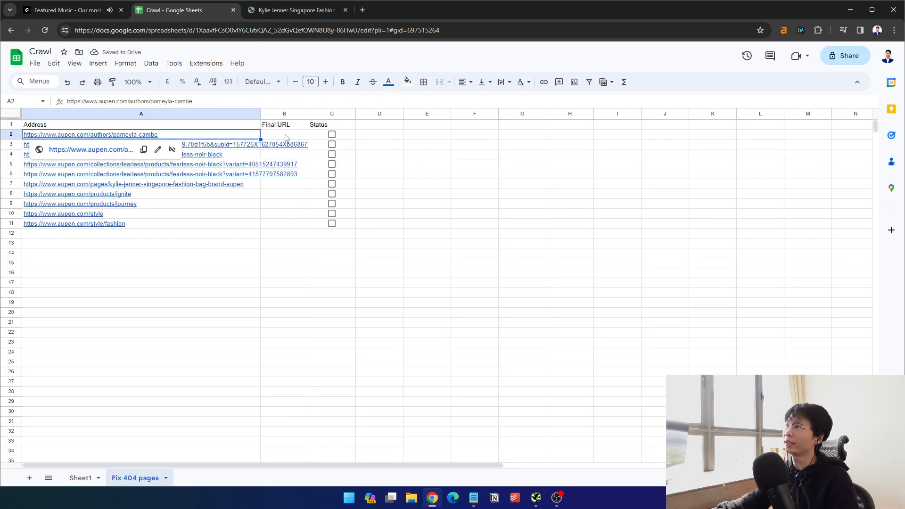
{"action": "left_click_drag", "start_coordinate": [287, 136], "coordinate": [286, 223]}
{"action": "left_click", "coordinate": [251, 253]}
{"action": "left_click_drag", "start_coordinate": [276, 135], "coordinate": [284, 223]}
{"action": "left_click", "coordinate": [294, 133]}
Change the header in B1 to "Recomended URL" and widen column B to fit the text
{"action": "double_click", "coordinate": [271, 125]}
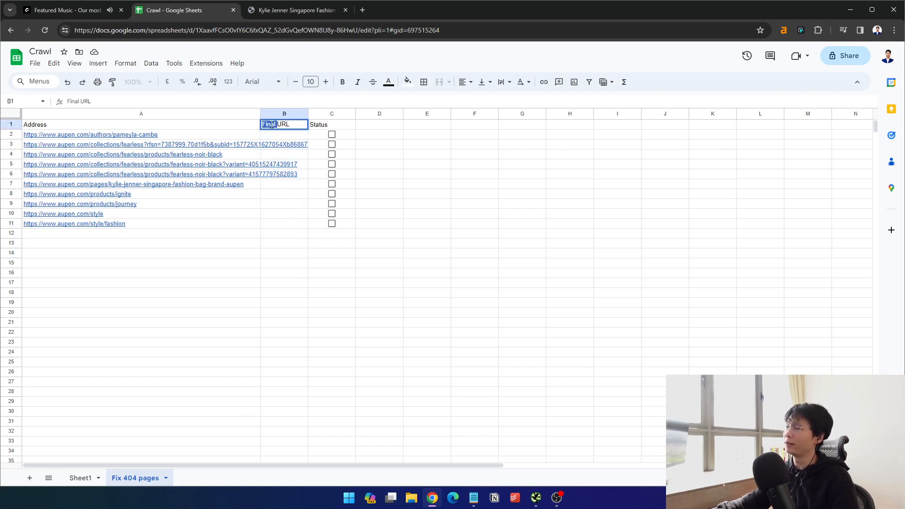
{"action": "type", "text": "Recomenda"}
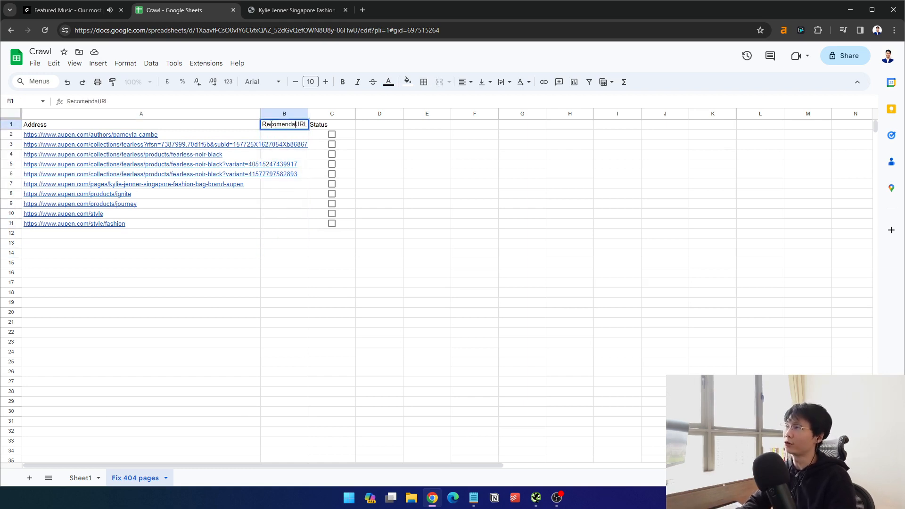
{"action": "key", "text": "BackSpace"}
{"action": "type", "text": "ed"}
{"action": "key", "text": "Return"}
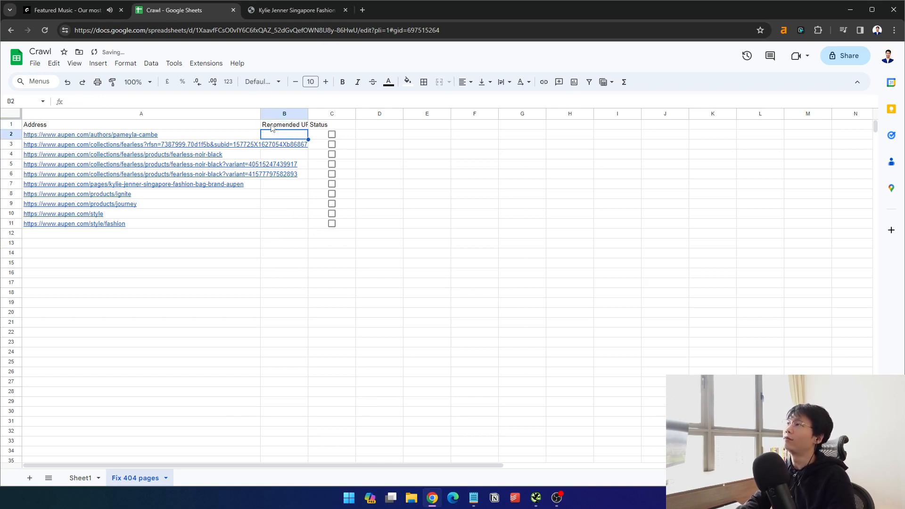
{"action": "left_click_drag", "start_coordinate": [310, 113], "coordinate": [316, 113]}
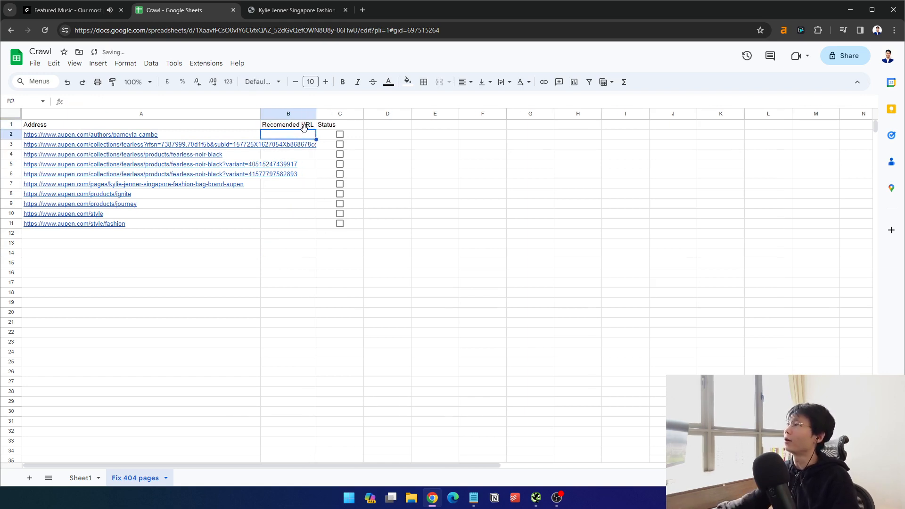
Review the first 404 URL in column A alongside the Kylie Jenner article page and its web address
{"action": "left_click", "coordinate": [211, 126]}
{"action": "left_click", "coordinate": [170, 137]}
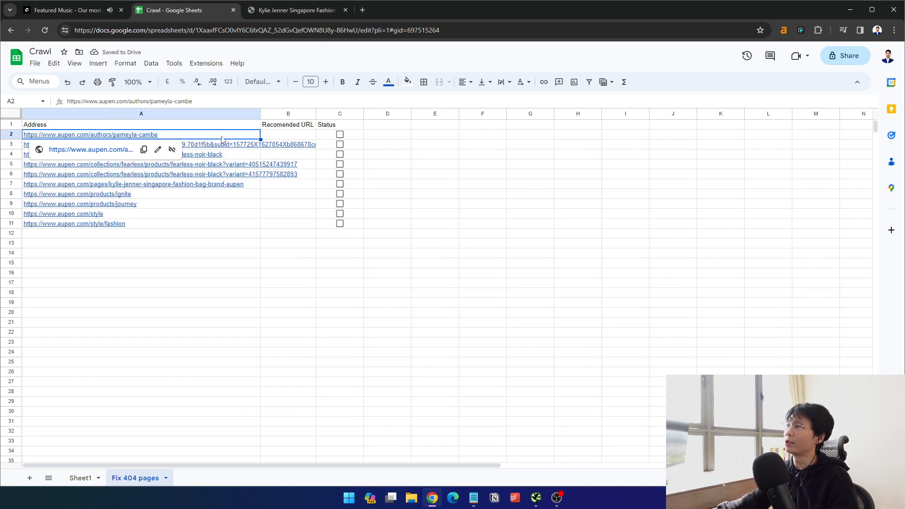
{"action": "left_click", "coordinate": [286, 136]}
{"action": "left_click", "coordinate": [257, 136]}
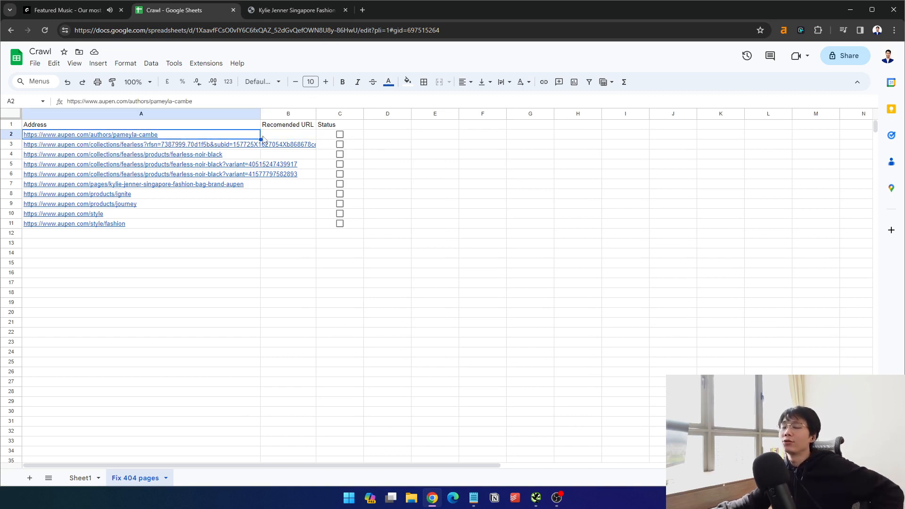
{"action": "key", "text": "ctrl+c"}
{"action": "mouse_move", "coordinate": [191, 136]}
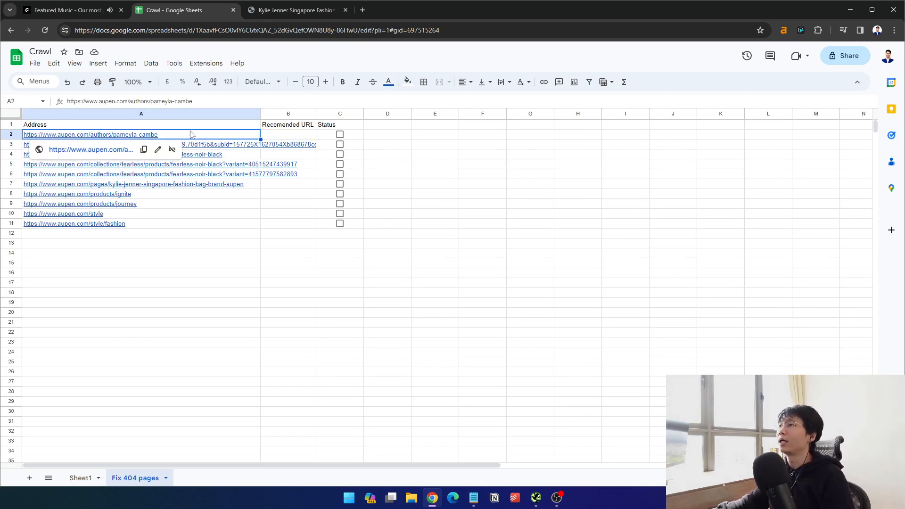
{"action": "left_click", "coordinate": [311, 10]}
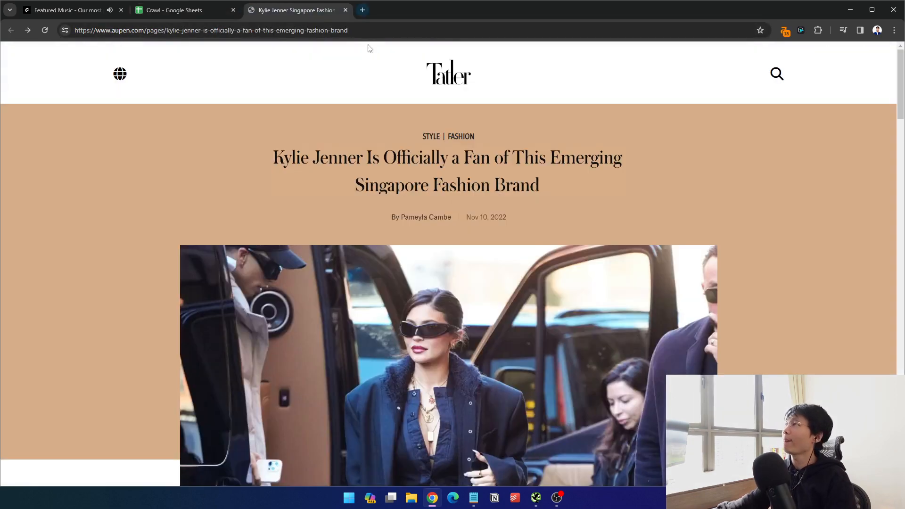
{"action": "left_click", "coordinate": [299, 31]}
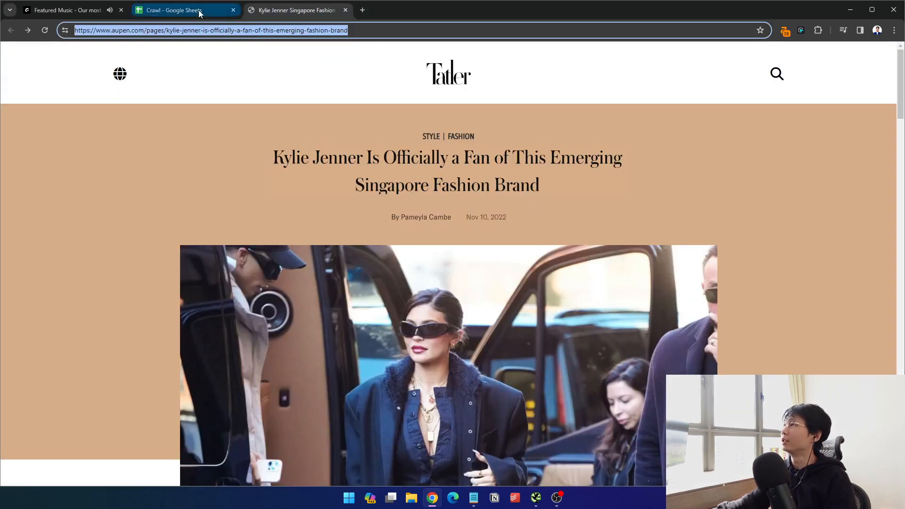
Go to Sheet1 in the Crawl spreadsheet and undo the 404 filter on the Status Code column
{"action": "left_click", "coordinate": [174, 10]}
{"action": "left_click", "coordinate": [80, 477]}
{"action": "right_click", "coordinate": [617, 282]}
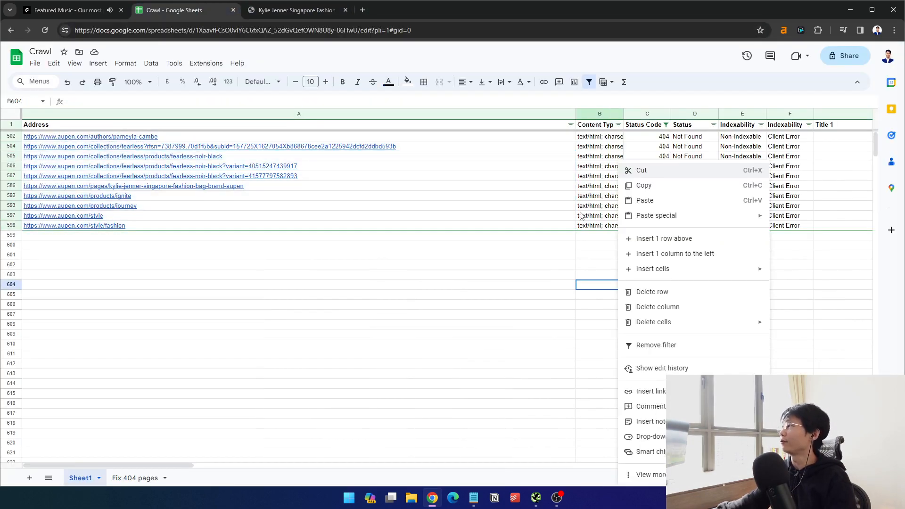
{"action": "left_click", "coordinate": [503, 188]}
{"action": "key", "text": "ctrl+z"}
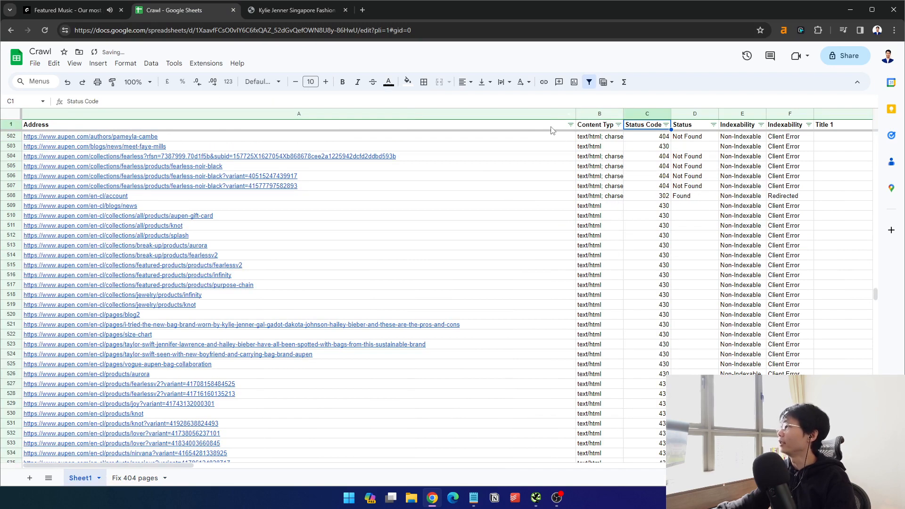
Filter the Address column of Sheet1 by values to the URL matching "autho"
{"action": "left_click", "coordinate": [570, 125]}
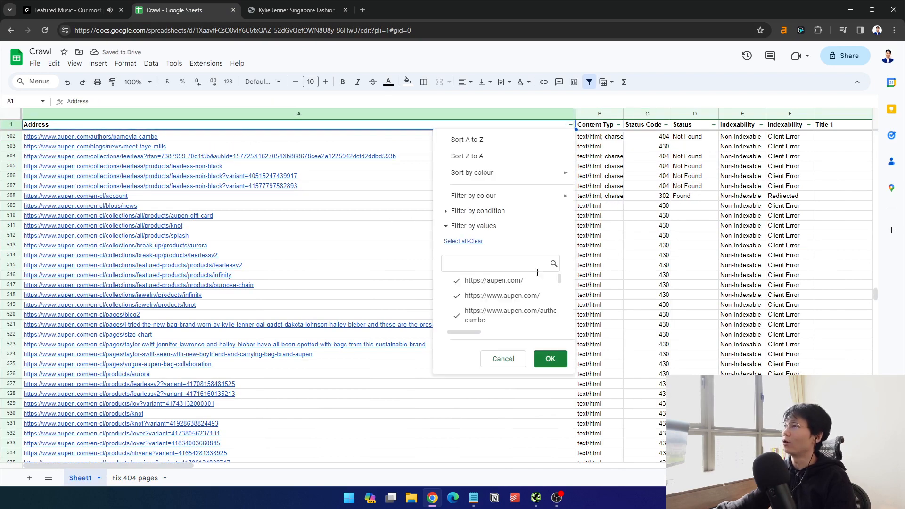
{"action": "left_click", "coordinate": [490, 261]}
{"action": "type", "text": "autho"}
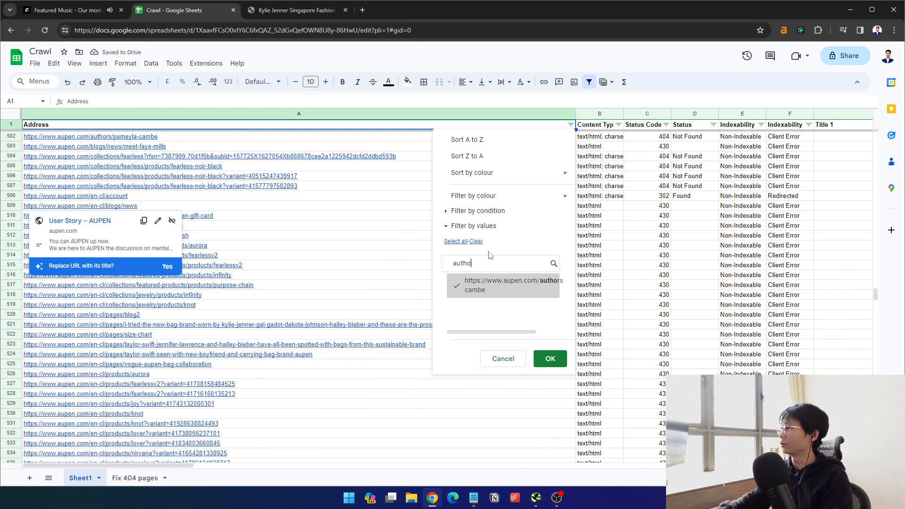
{"action": "left_click", "coordinate": [554, 361]}
{"action": "left_click", "coordinate": [570, 125]}
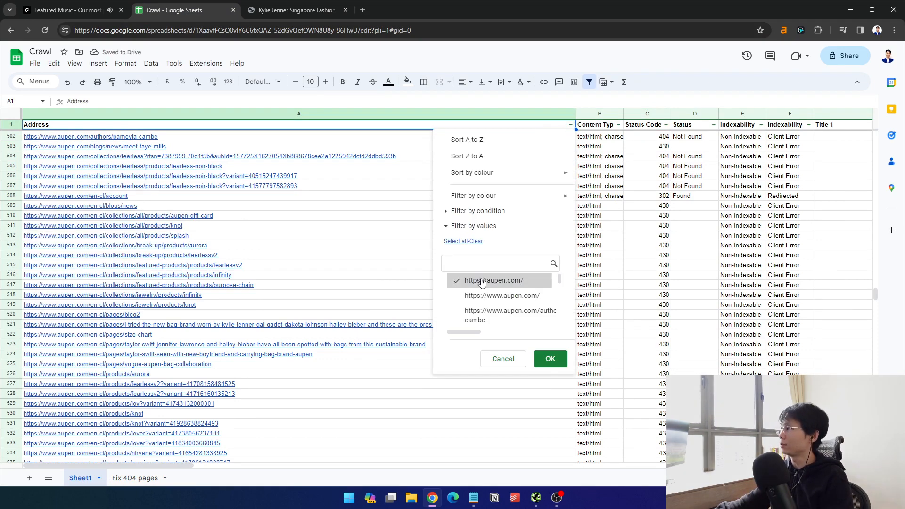
{"action": "left_click", "coordinate": [494, 263]}
{"action": "type", "text": "autho"}
{"action": "left_click", "coordinate": [545, 359]}
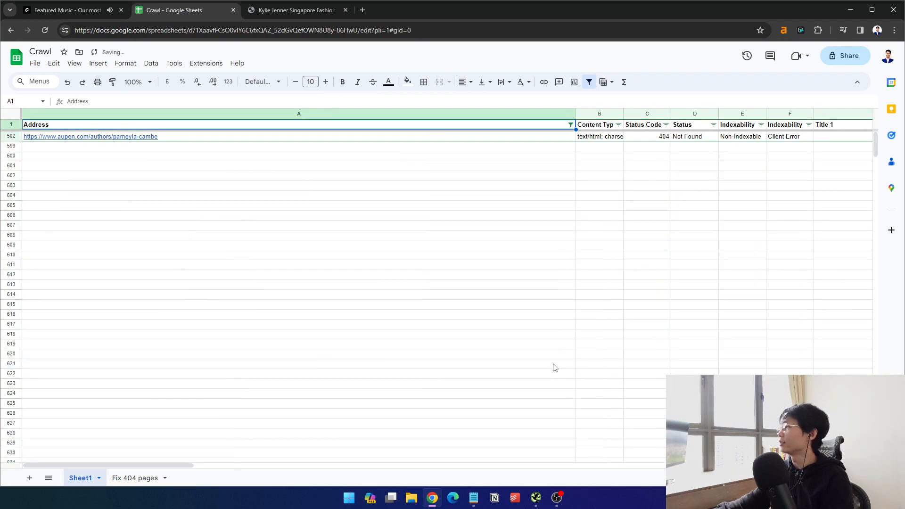
{"action": "left_click", "coordinate": [604, 244]}
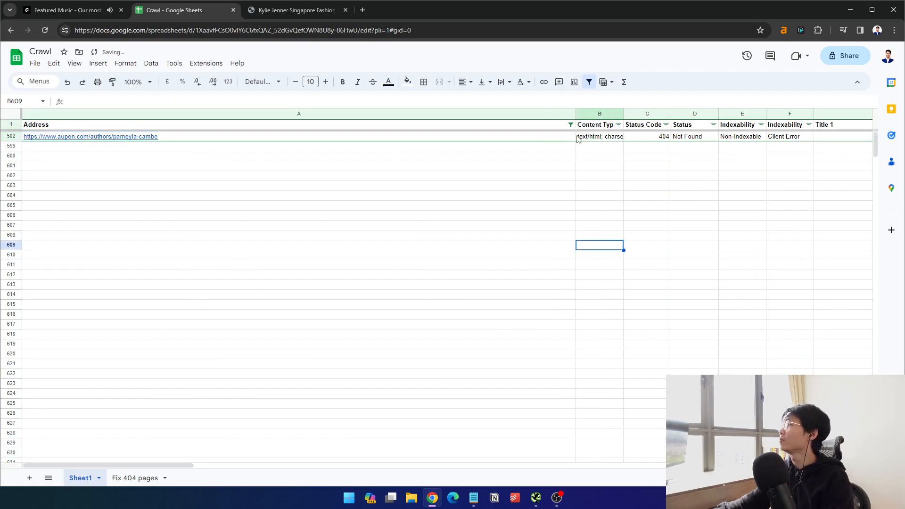
Scan the body of the Kylie Jenner article page and return to its beginning
{"action": "left_click", "coordinate": [262, 12]}
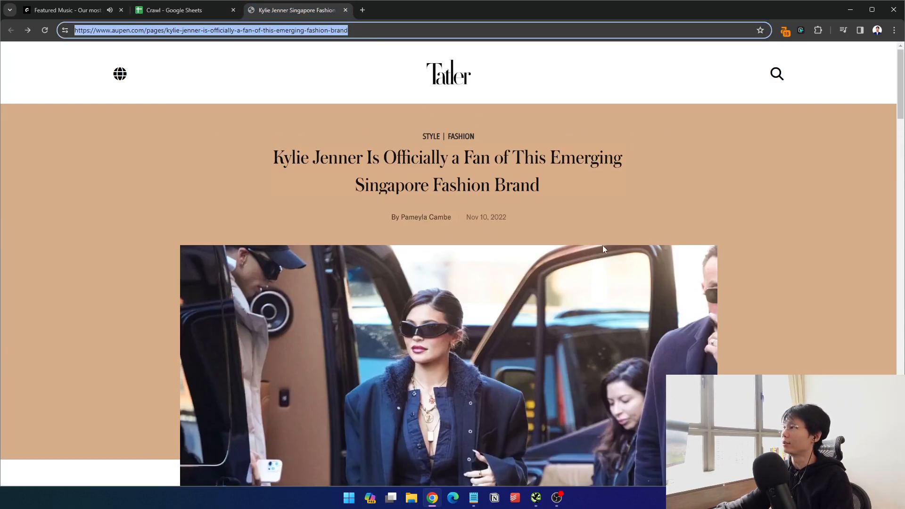
{"action": "scroll", "coordinate": [603, 248], "scroll_direction": "down", "scroll_amount": 15}
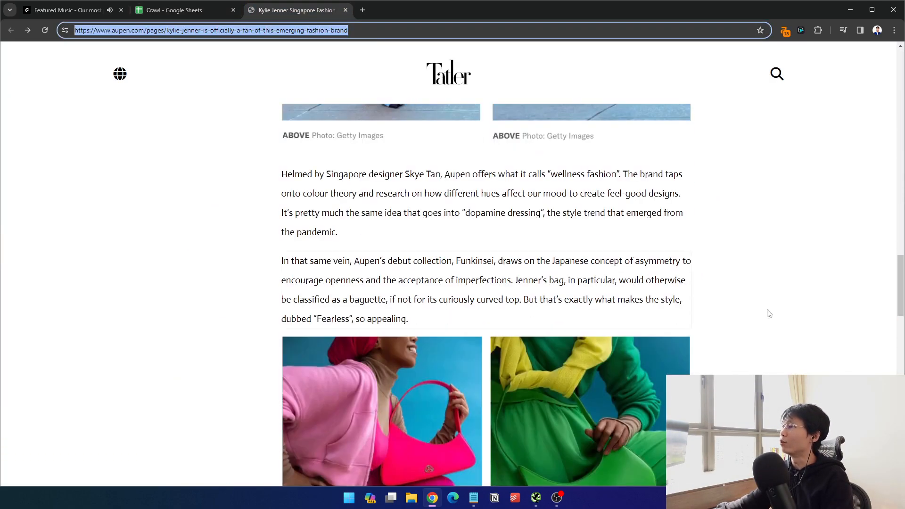
{"action": "left_click_drag", "start_coordinate": [898, 296], "coordinate": [890, 45]}
Clear the Address filter on Sheet1 and inspect the status codes around the author URL's row
{"action": "left_click", "coordinate": [229, 9]}
{"action": "left_click", "coordinate": [642, 241]}
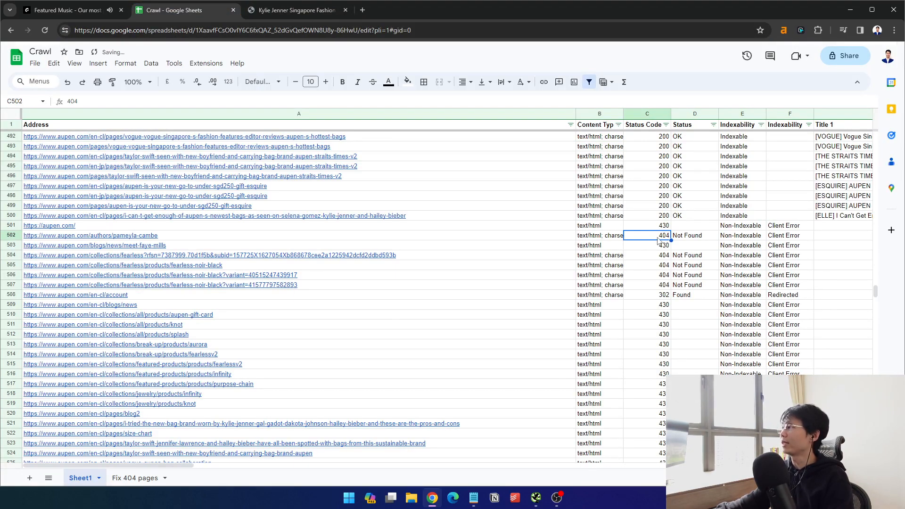
{"action": "left_click", "coordinate": [619, 297]}
{"action": "left_click", "coordinate": [661, 295]}
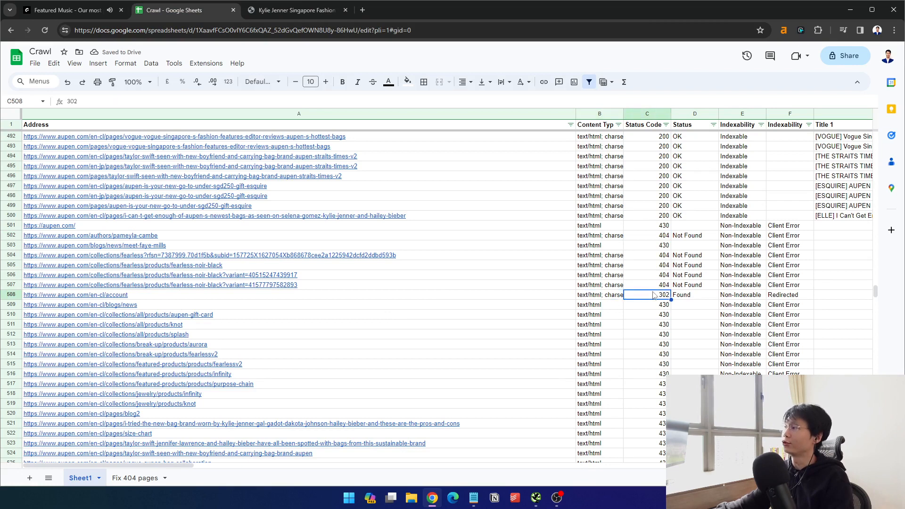
{"action": "left_click", "coordinate": [616, 285]}
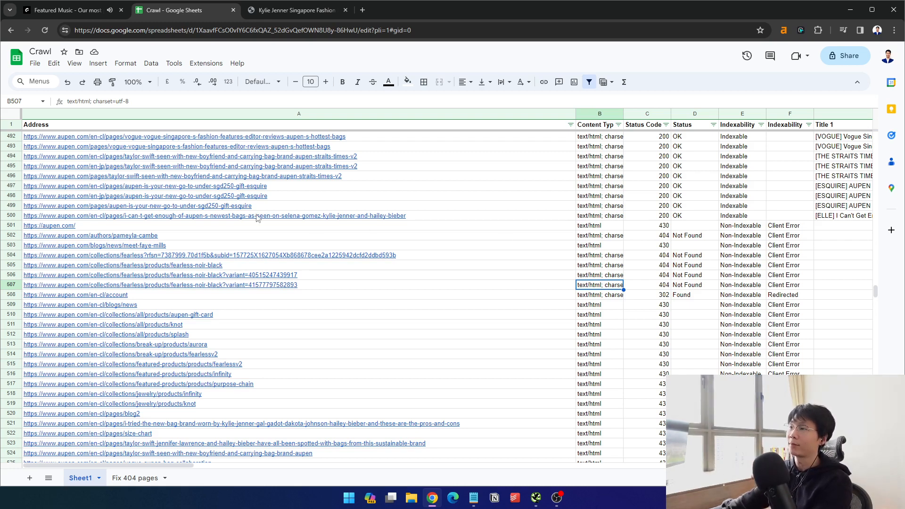
Inspect the author byline and the opening of the Kylie Jenner article
{"action": "left_click", "coordinate": [284, 11]}
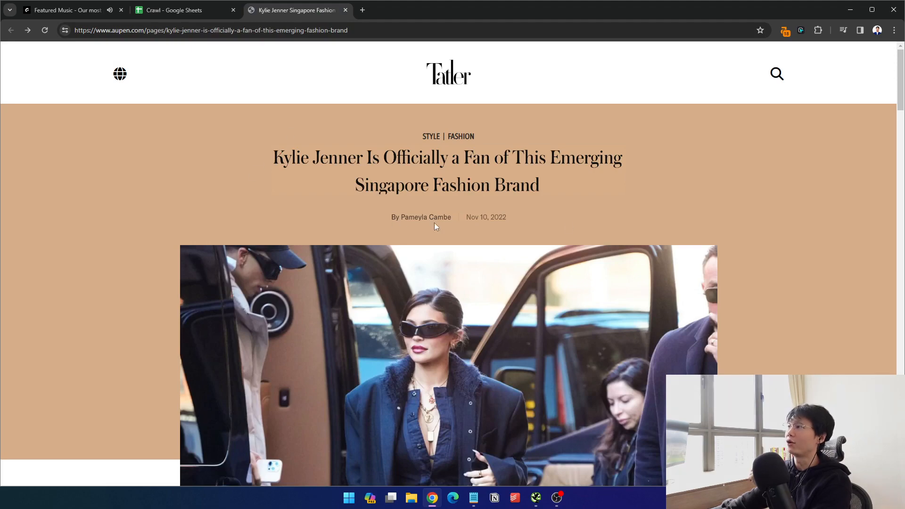
{"action": "scroll", "coordinate": [304, 239], "scroll_direction": "down", "scroll_amount": 10}
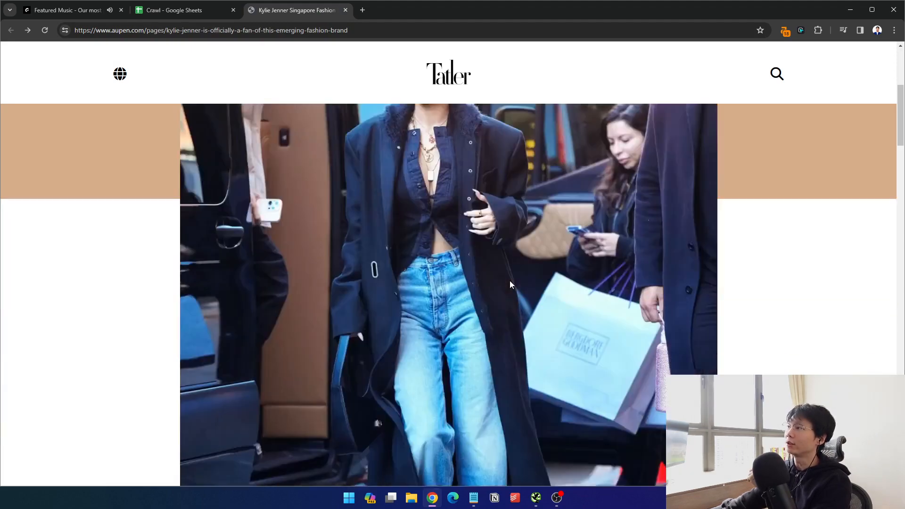
{"action": "key", "text": "ctrl+shift+Tab"}
Edit the author page URL in cell A502 of Sheet1, changing "authors" to "author" in the path
{"action": "left_click", "coordinate": [236, 236]}
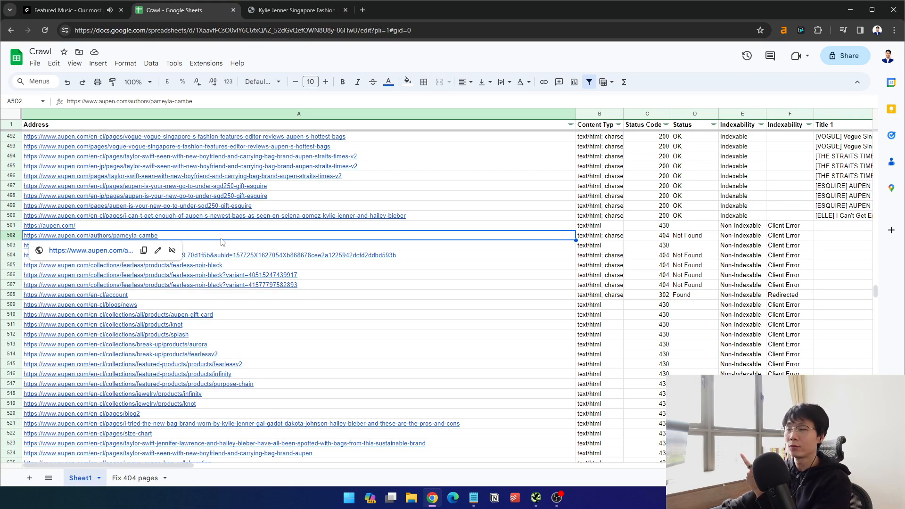
{"action": "double_click", "coordinate": [116, 237]}
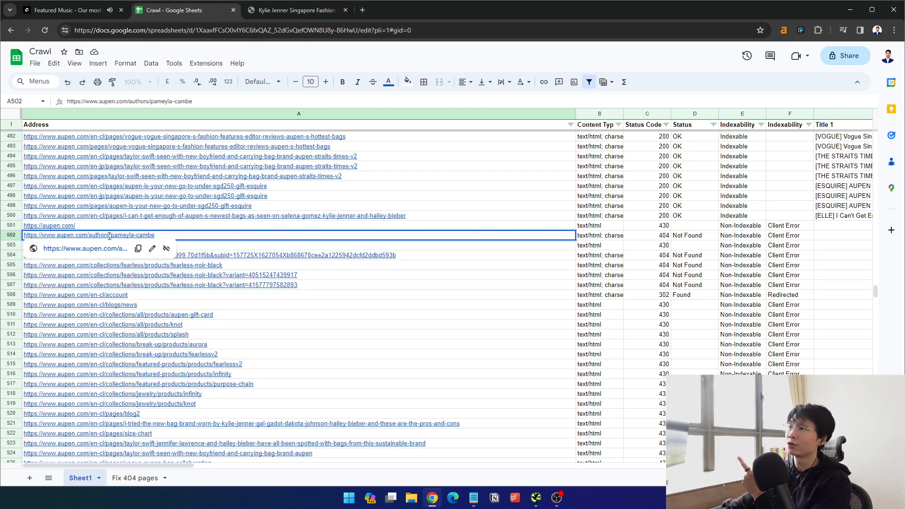
{"action": "left_click", "coordinate": [110, 237]}
{"action": "key", "text": "BackSpace"}
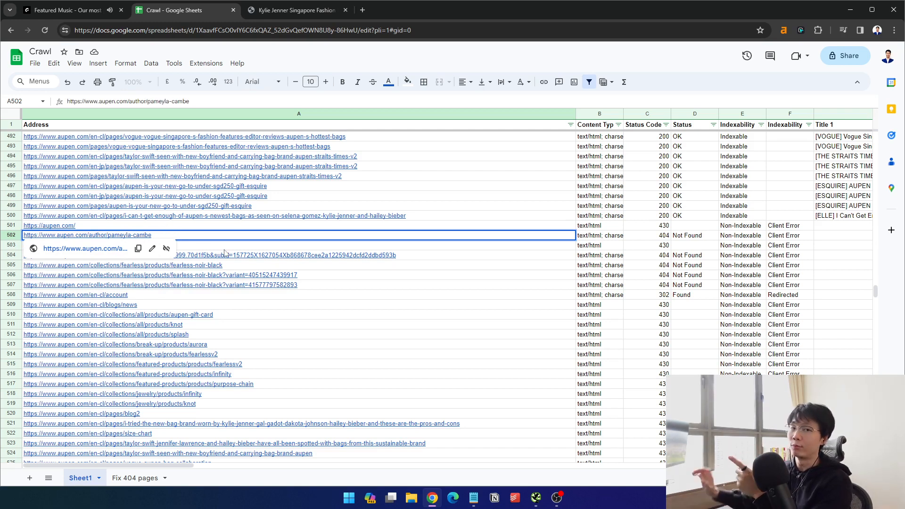
Switch to Screaming Frog SEO Spider and examine which pages link to the 404 author URL, comparing it with cell A502
{"action": "left_click", "coordinate": [536, 497]}
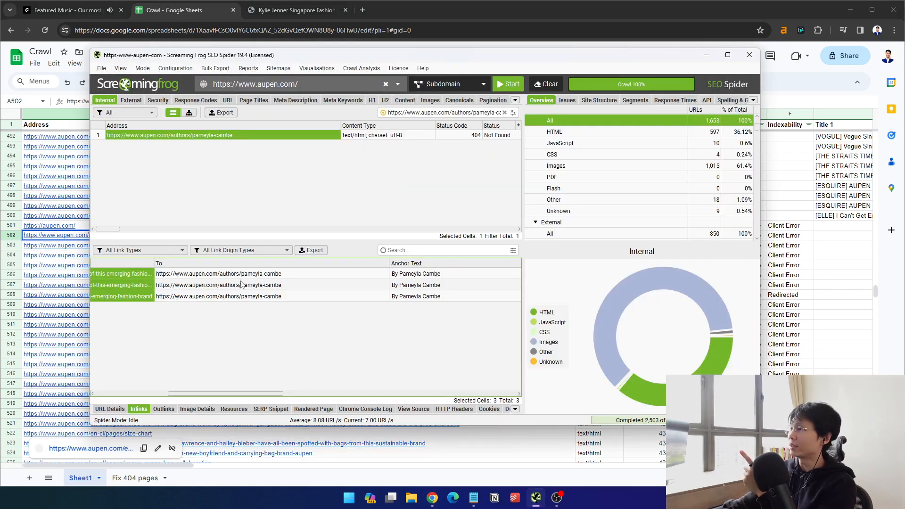
{"action": "scroll", "coordinate": [269, 300], "scroll_direction": "left", "scroll_amount": 5}
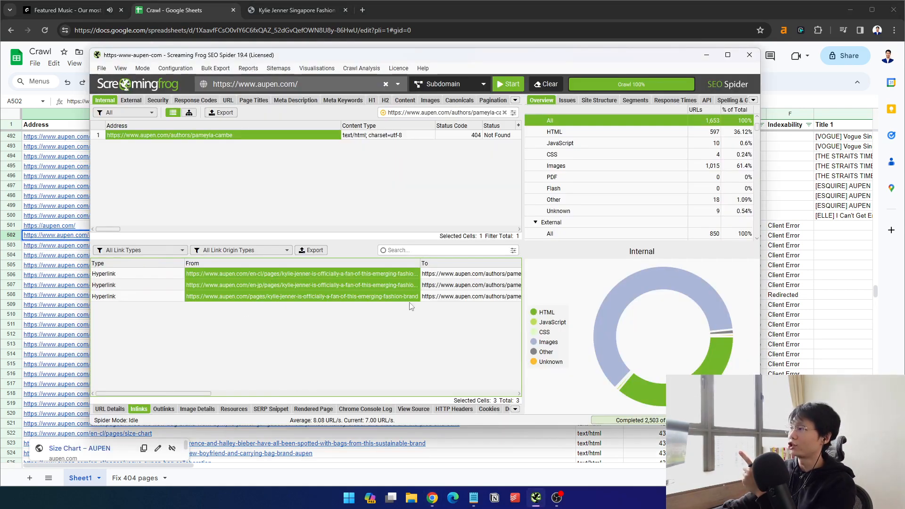
{"action": "left_click", "coordinate": [81, 250]}
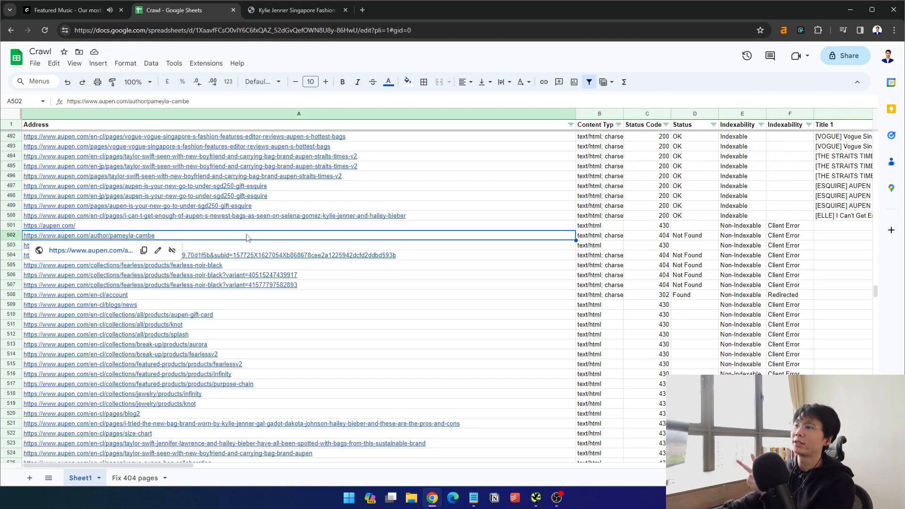
{"action": "left_click", "coordinate": [535, 497]}
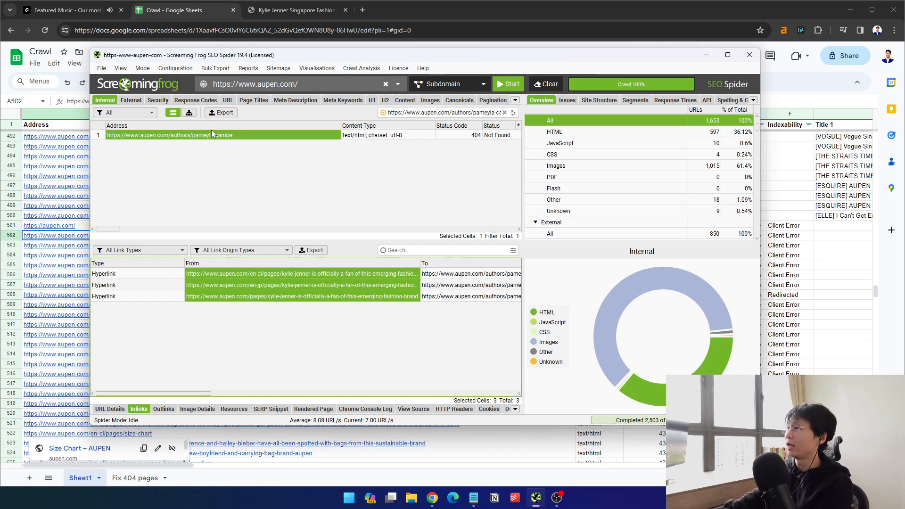
Search Google for the 410 status code, read its definition, and return to the Crawl spreadsheet
{"action": "left_click", "coordinate": [367, 160]}
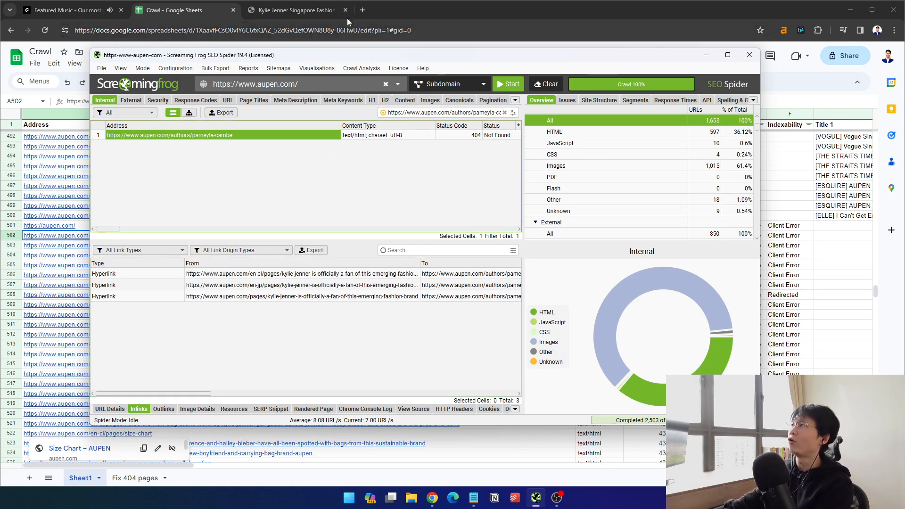
{"action": "left_click", "coordinate": [370, 8]}
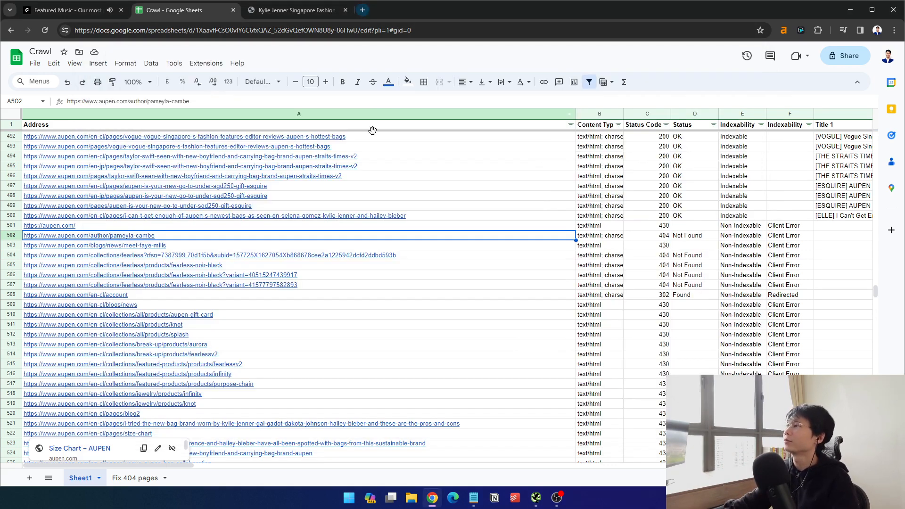
{"action": "left_click", "coordinate": [363, 10]}
{"action": "type", "text": "410 status"}
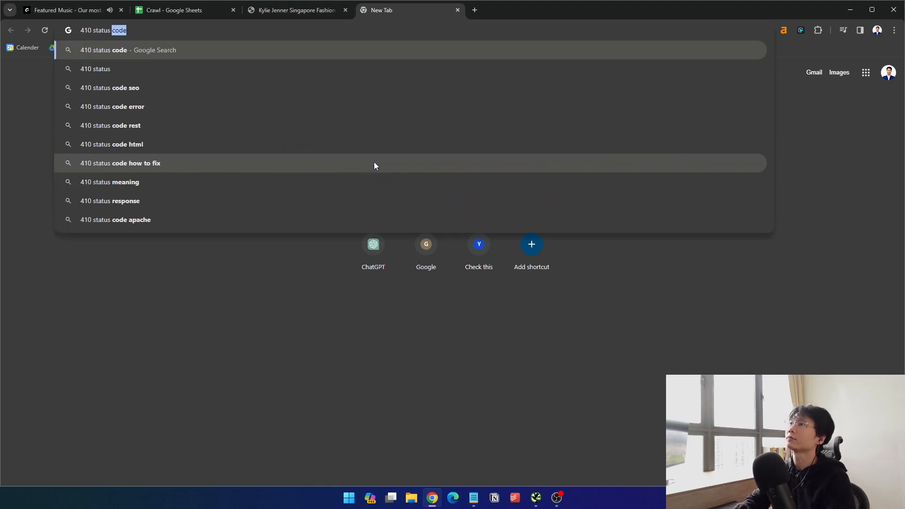
{"action": "key", "text": "Return"}
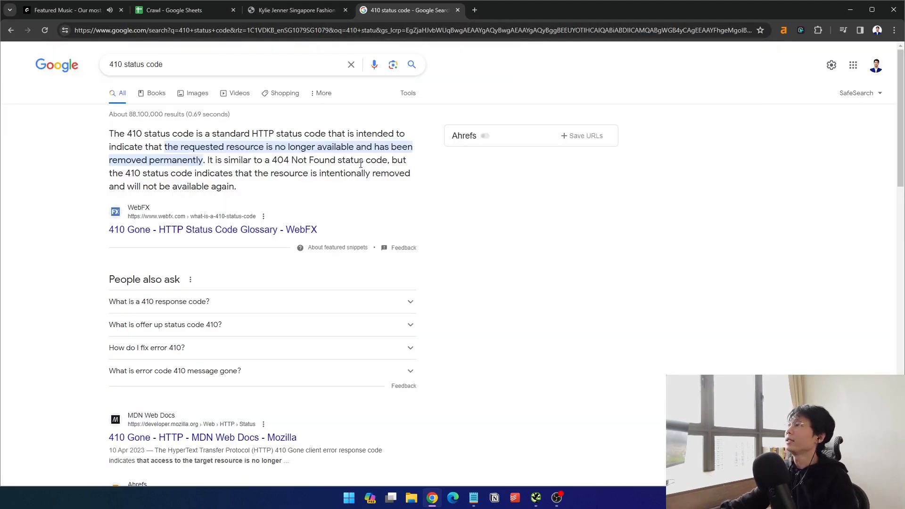
{"action": "left_click_drag", "start_coordinate": [292, 187], "coordinate": [72, 146]}
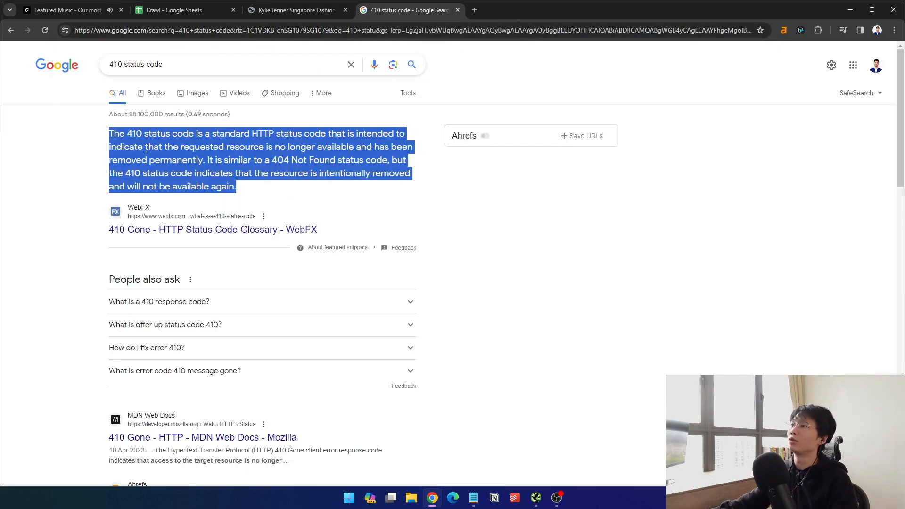
{"action": "left_click", "coordinate": [106, 150]}
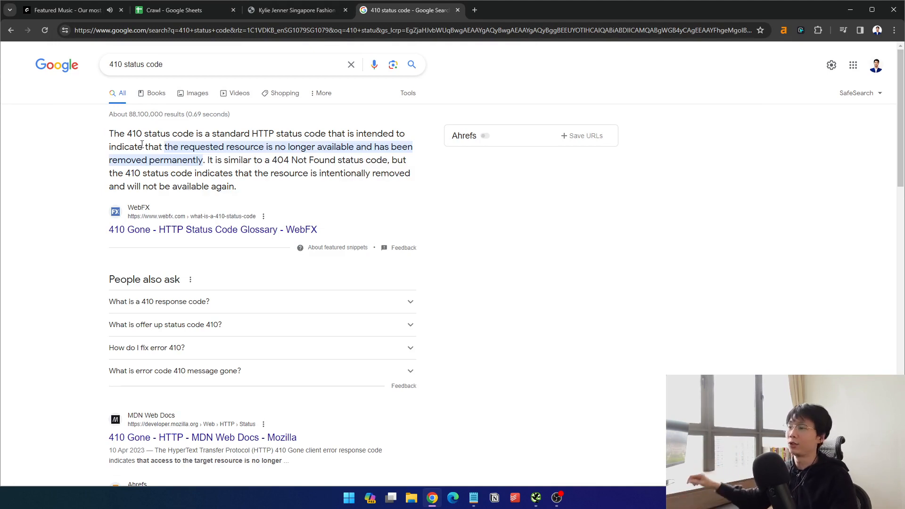
{"action": "mouse_move", "coordinate": [110, 146]}
{"action": "left_mouse_down"}
{"action": "mouse_move", "coordinate": [271, 175]}
{"action": "mouse_move", "coordinate": [99, 142]}
{"action": "left_mouse_up"}
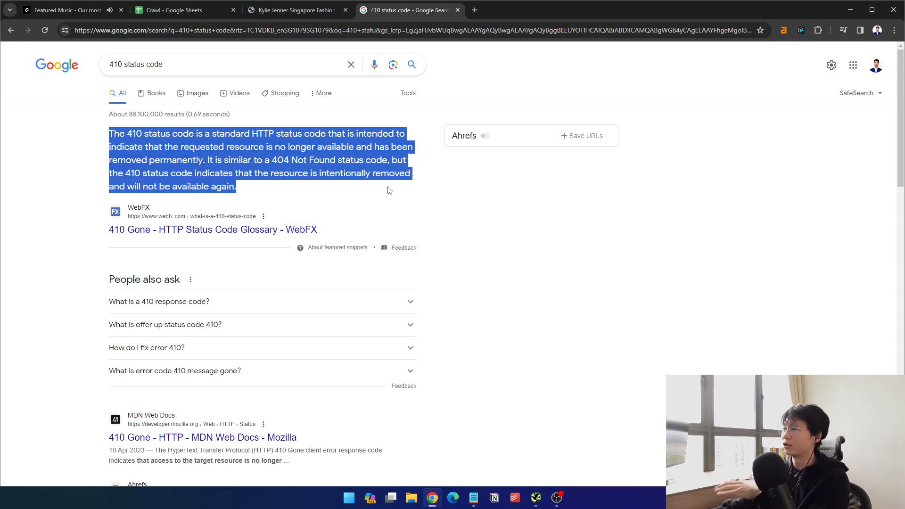
{"action": "left_click", "coordinate": [457, 10]}
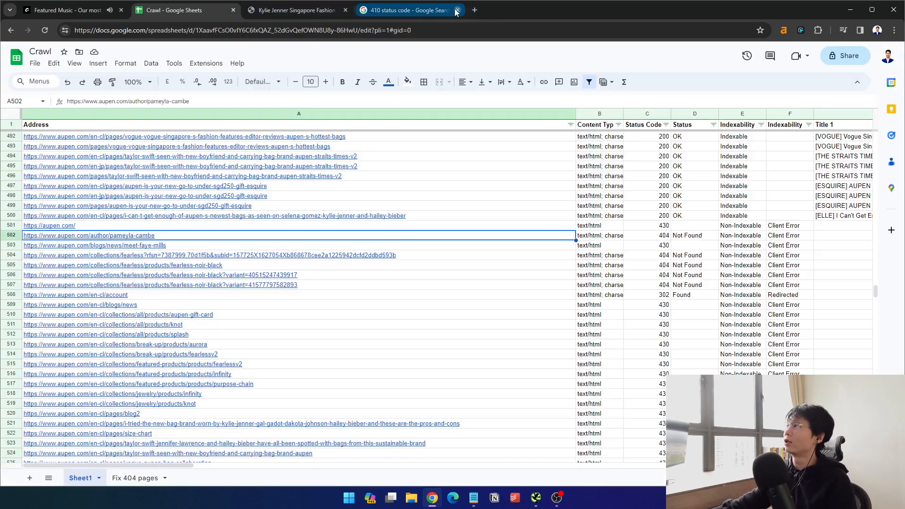
Review the addresses and column headers in the Fix 404 pages sheet
{"action": "left_click", "coordinate": [135, 478]}
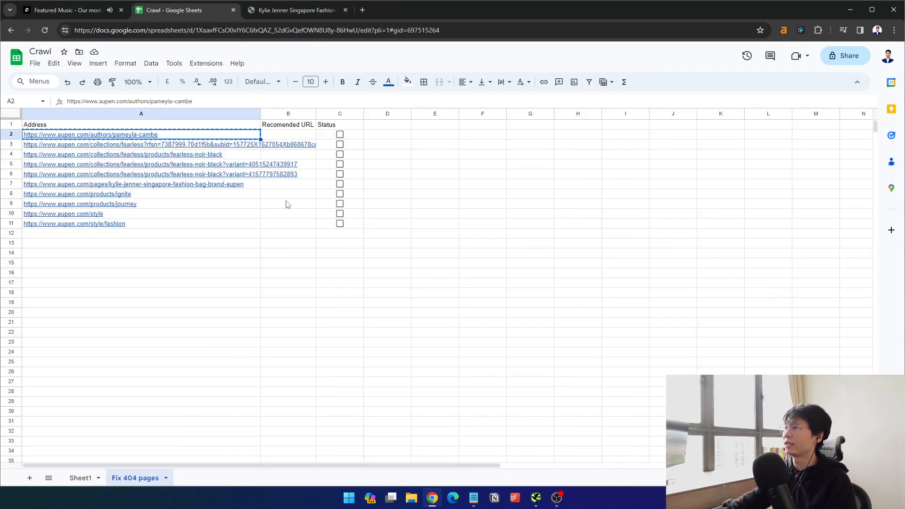
{"action": "left_click_drag", "start_coordinate": [161, 137], "coordinate": [184, 227]}
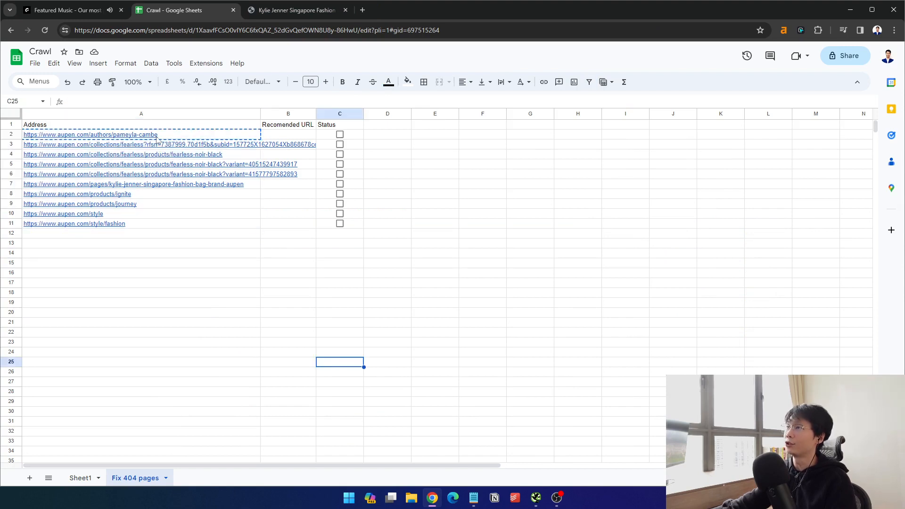
{"action": "left_click_drag", "start_coordinate": [156, 137], "coordinate": [188, 224]}
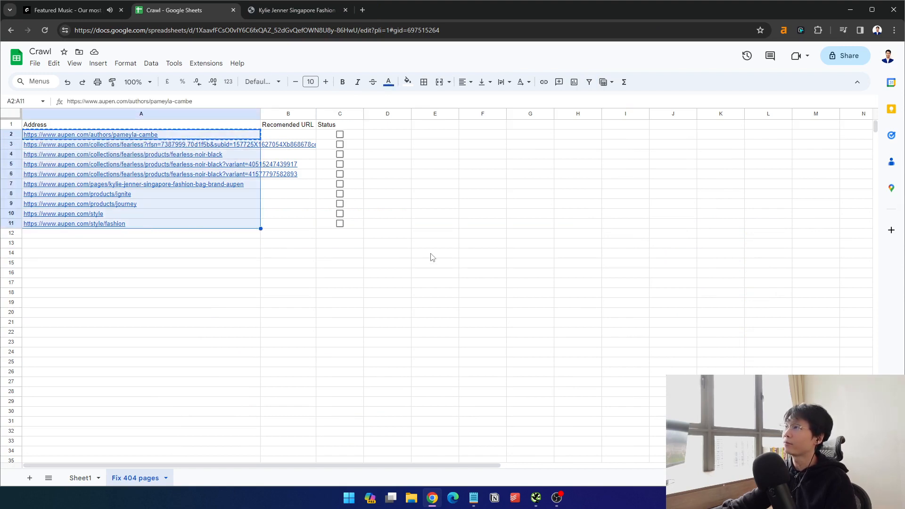
{"action": "left_click", "coordinate": [431, 255]}
{"action": "left_click", "coordinate": [302, 126]}
{"action": "key", "text": "Left"}
{"action": "key", "text": "Down"}
{"action": "key", "text": "Right"}
{"action": "key", "text": "Left"}
{"action": "key", "text": "Up"}
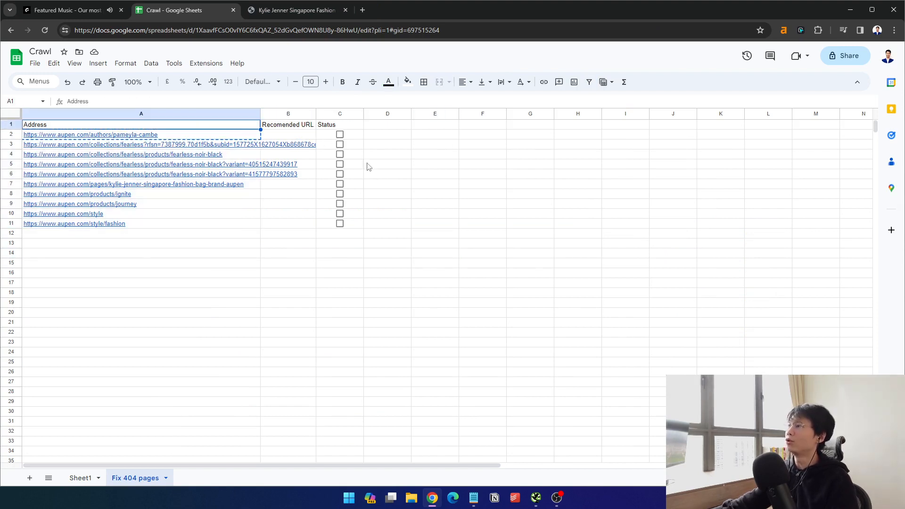
Switch to Screaming Frog SEO Spider and copy the three source page URLs that link to the 404 author page
{"action": "left_click", "coordinate": [204, 135]}
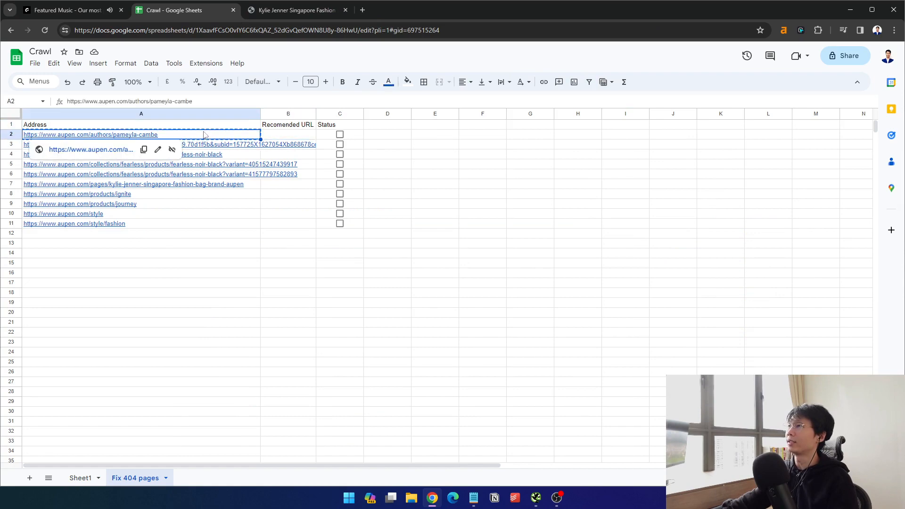
{"action": "left_click", "coordinate": [533, 501]}
{"action": "left_click_drag", "start_coordinate": [226, 273], "coordinate": [224, 293]}
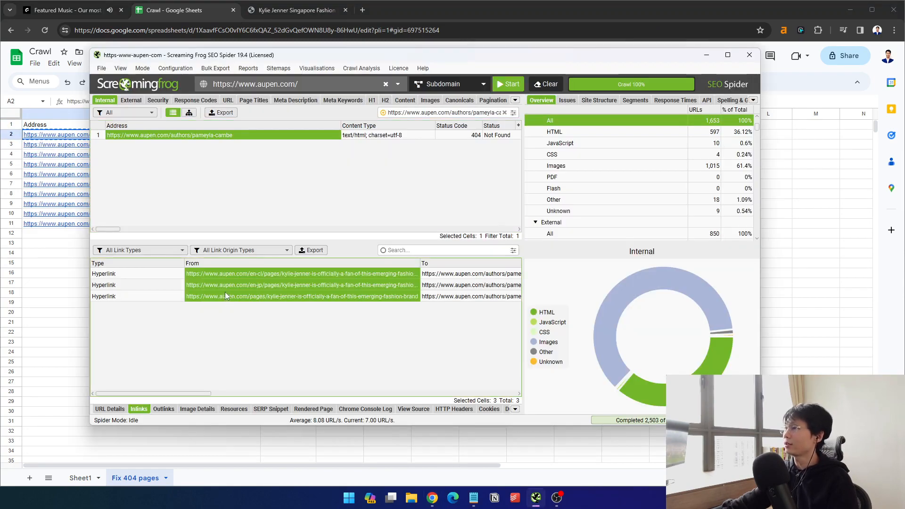
{"action": "left_click", "coordinate": [57, 286]}
{"action": "left_click", "coordinate": [119, 135]}
{"action": "right_click", "coordinate": [119, 136]}
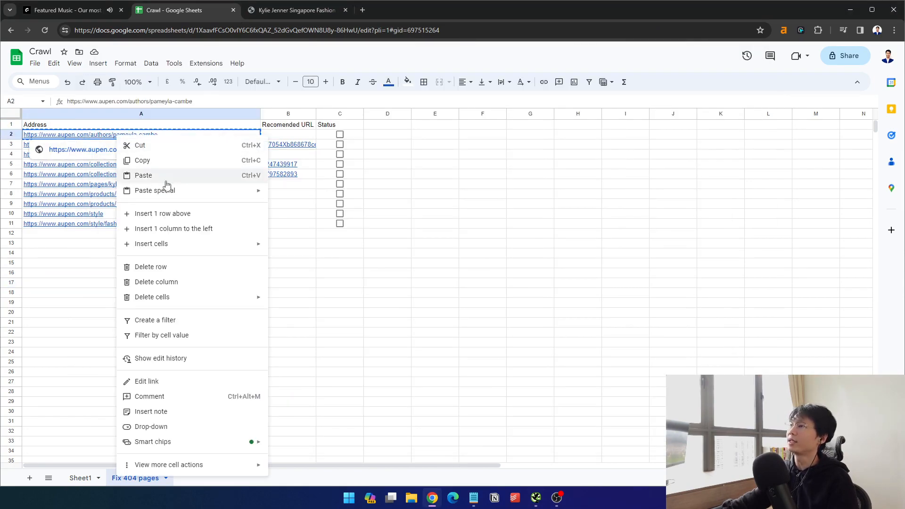
{"action": "left_click", "coordinate": [522, 322]}
{"action": "left_click", "coordinate": [112, 135]}
{"action": "right_click", "coordinate": [111, 135]}
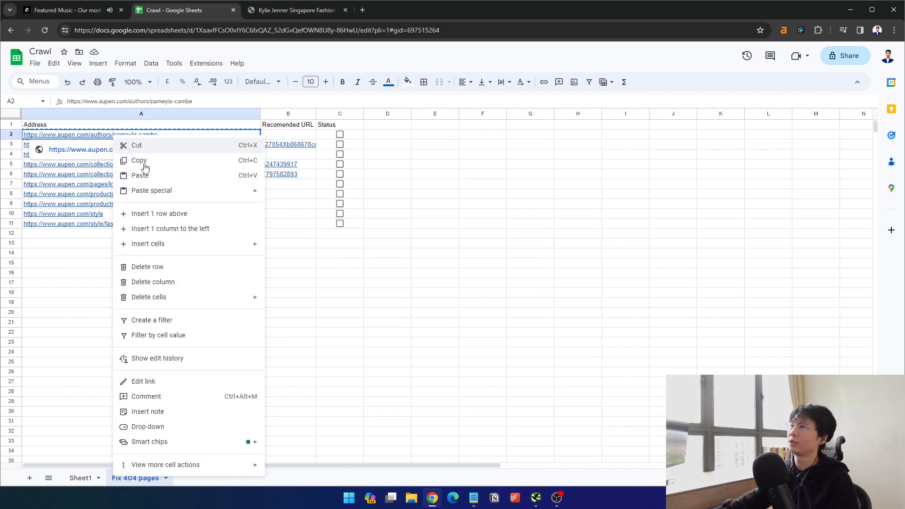
{"action": "left_click", "coordinate": [519, 321]}
{"action": "left_click_drag", "start_coordinate": [137, 144], "coordinate": [131, 226]}
{"action": "left_click", "coordinate": [109, 342]}
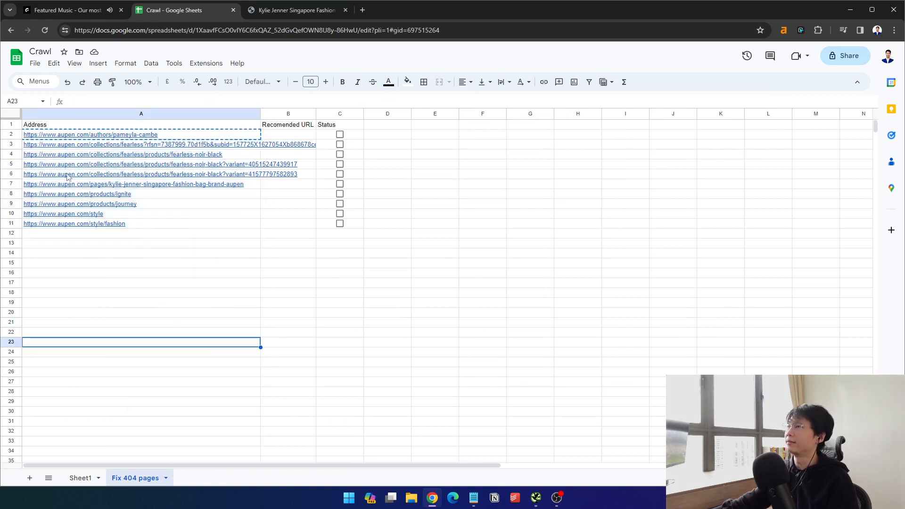
Paste the three linking page URLs into A14:A16 of the Fix 404 pages sheet and move those rows directly below the author URL
{"action": "left_click", "coordinate": [72, 257]}
{"action": "type", "text": "https://www.aupen.com/en-cl/pages/kylie-jenner-is-officially-a-fan-of-this-emerging-fashion-brand https://www.aupen.com/en-jp/pages/kylie-jenner-is-officially-a-fan-of-this-emerging-fashion-brand https://www.aupen.com/pages/kylie-jenner-is-officially-a-fan-of-this-emerging-fashion-brand"}
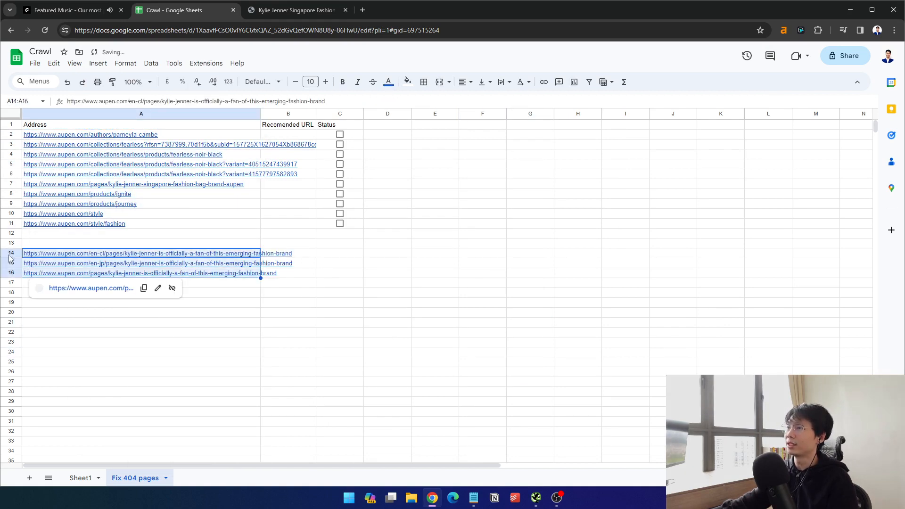
{"action": "left_click", "coordinate": [10, 254]}
{"action": "left_click", "coordinate": [19, 274], "text": "shift"}
{"action": "left_click_drag", "start_coordinate": [16, 252], "coordinate": [16, 141]}
{"action": "left_click", "coordinate": [207, 165]}
{"action": "left_click", "coordinate": [395, 145]}
{"action": "left_click", "coordinate": [10, 174]}
{"action": "left_click", "coordinate": [530, 176]}
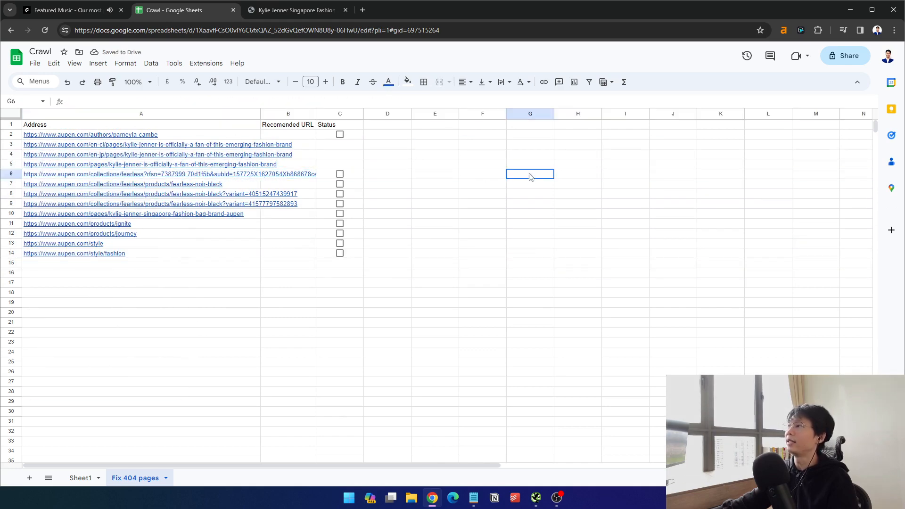
{"action": "left_click_drag", "start_coordinate": [294, 148], "coordinate": [279, 168]}
{"action": "left_click", "coordinate": [536, 179]}
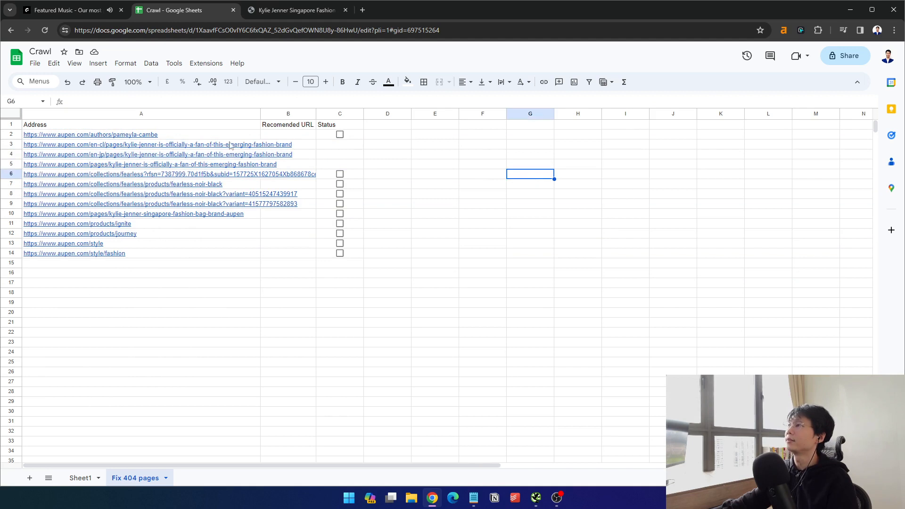
{"action": "left_click_drag", "start_coordinate": [117, 136], "coordinate": [218, 166]}
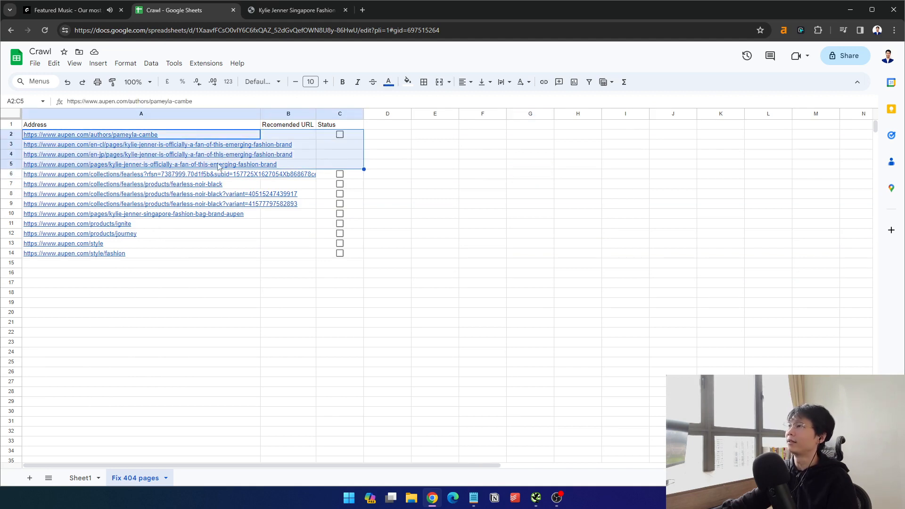
Insert an empty row below the three linking pages and remove the Status tick box from C6
{"action": "left_click", "coordinate": [192, 176]}
{"action": "left_click", "coordinate": [11, 174]}
{"action": "left_click", "coordinate": [12, 253], "text": "shift"}
{"action": "left_click_drag", "start_coordinate": [11, 213], "coordinate": [14, 179]}
{"action": "left_click", "coordinate": [340, 173]}
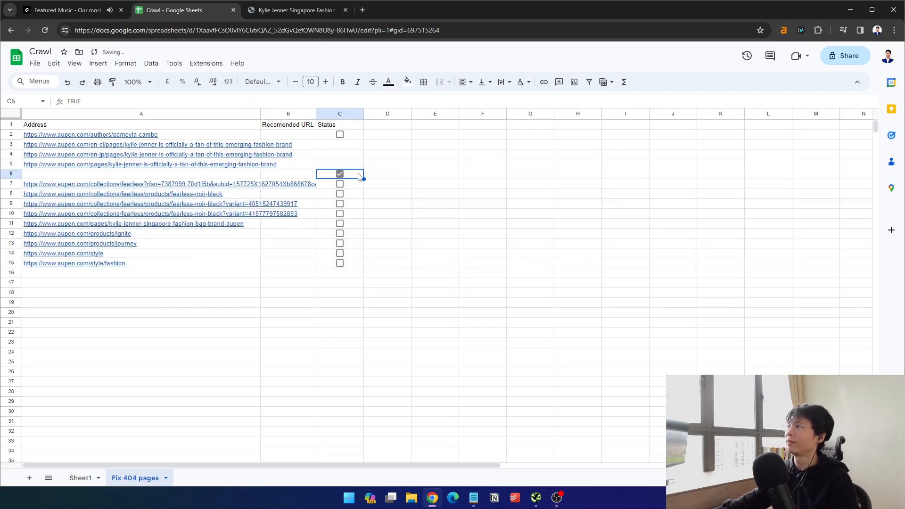
{"action": "key", "text": "Delete"}
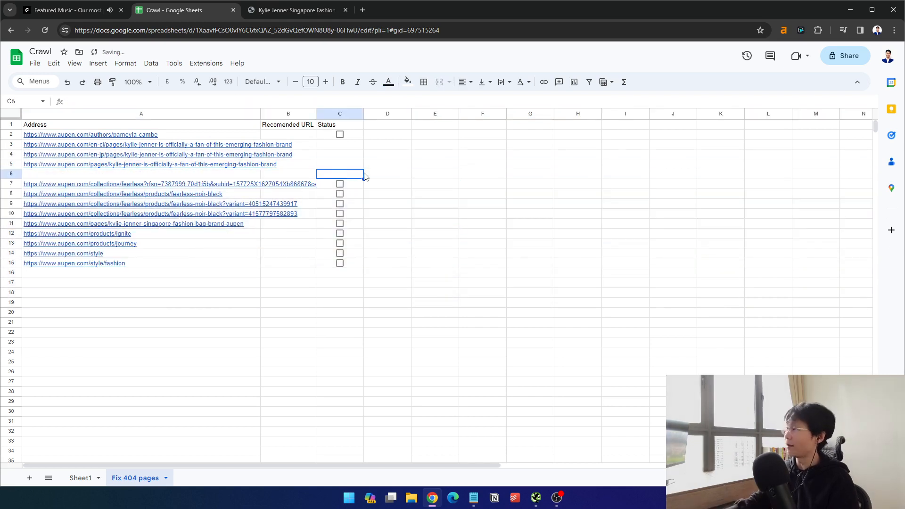
Add a note to the author URL in A2 containing the three linking page URLs from A3:A5
{"action": "left_click_drag", "start_coordinate": [143, 146], "coordinate": [143, 164]}
{"action": "key", "text": "ctrl+c"}
{"action": "left_click", "coordinate": [144, 136]}
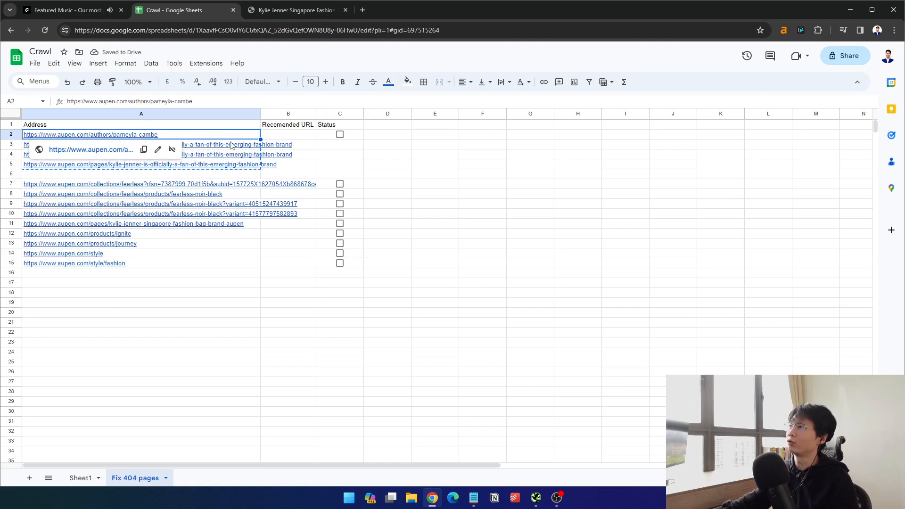
{"action": "left_click_drag", "start_coordinate": [231, 145], "coordinate": [231, 168]}
{"action": "right_click", "coordinate": [161, 137]}
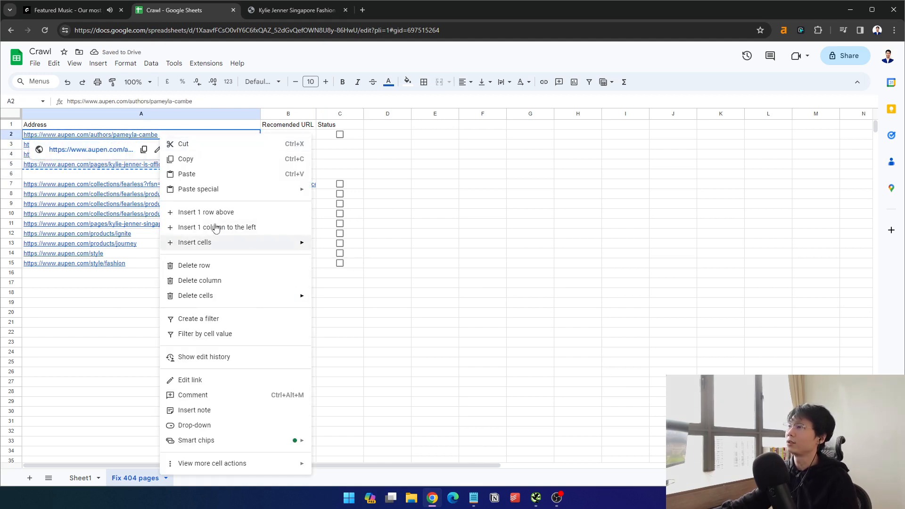
{"action": "left_click", "coordinate": [233, 410]}
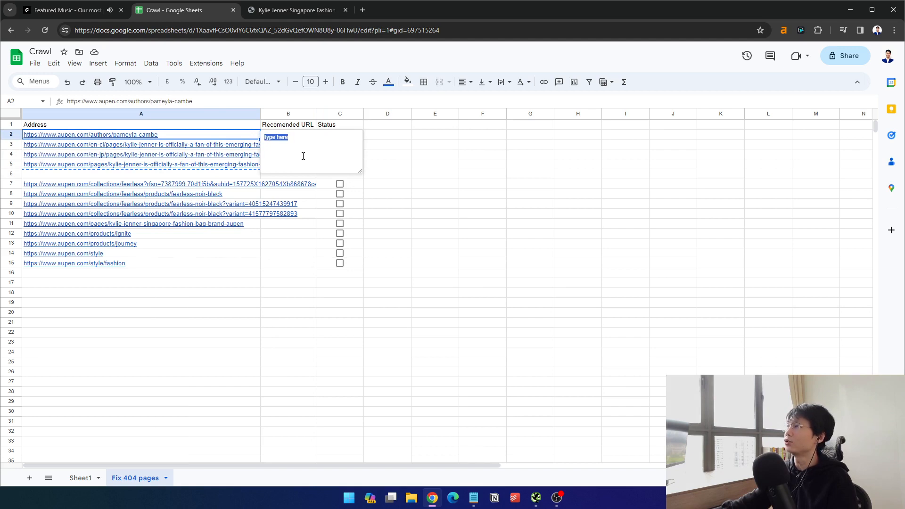
{"action": "key", "text": "ctrl+v"}
{"action": "left_click_drag", "start_coordinate": [360, 171], "coordinate": [521, 258]}
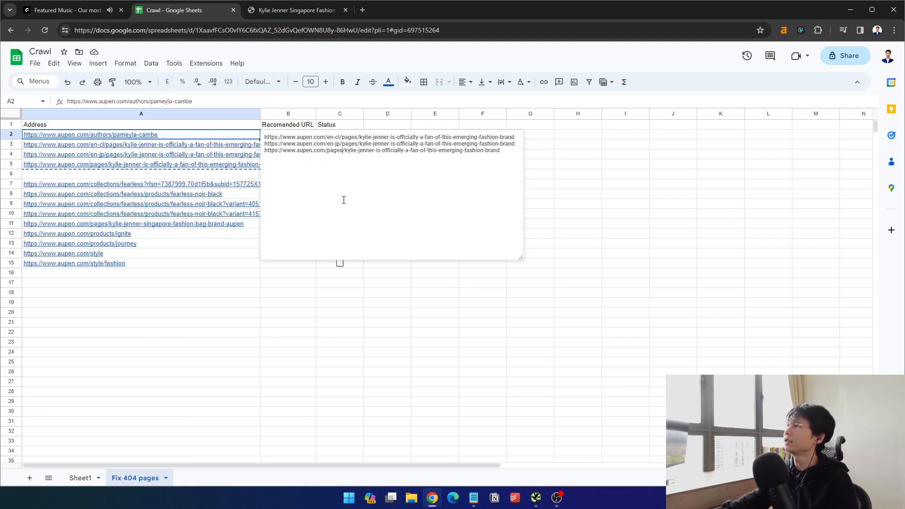
{"action": "left_click_drag", "start_coordinate": [511, 153], "coordinate": [269, 133]}
{"action": "left_click", "coordinate": [248, 165]}
{"action": "left_click", "coordinate": [579, 204]}
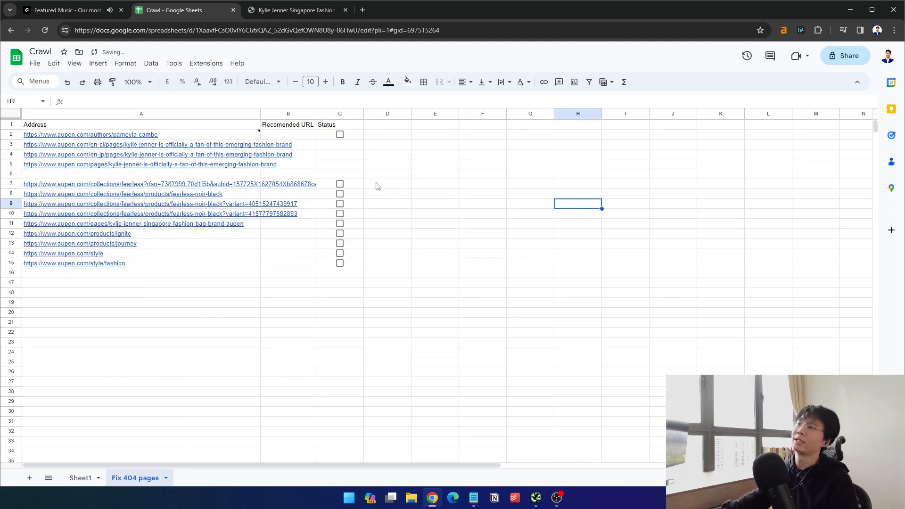
{"action": "left_click", "coordinate": [198, 146]}
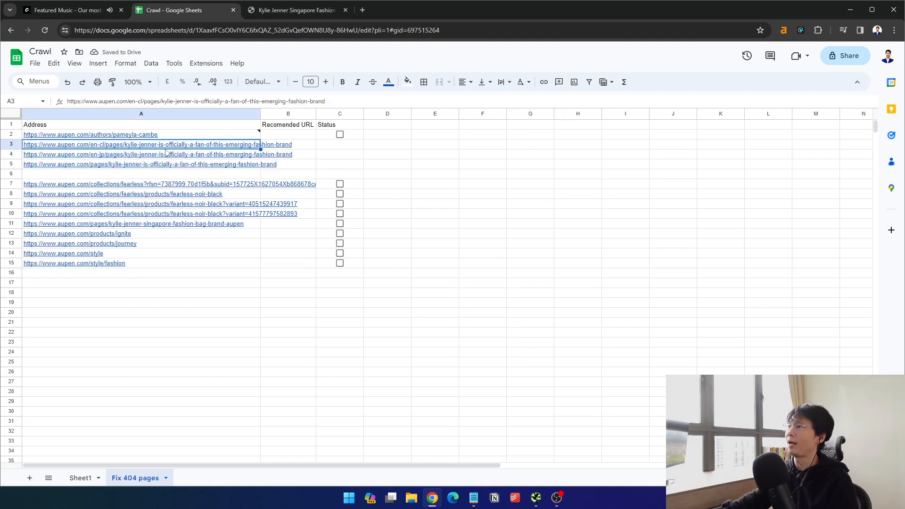
{"action": "left_click", "coordinate": [356, 165]}
{"action": "left_click", "coordinate": [242, 174]}
{"action": "left_click", "coordinate": [285, 165]}
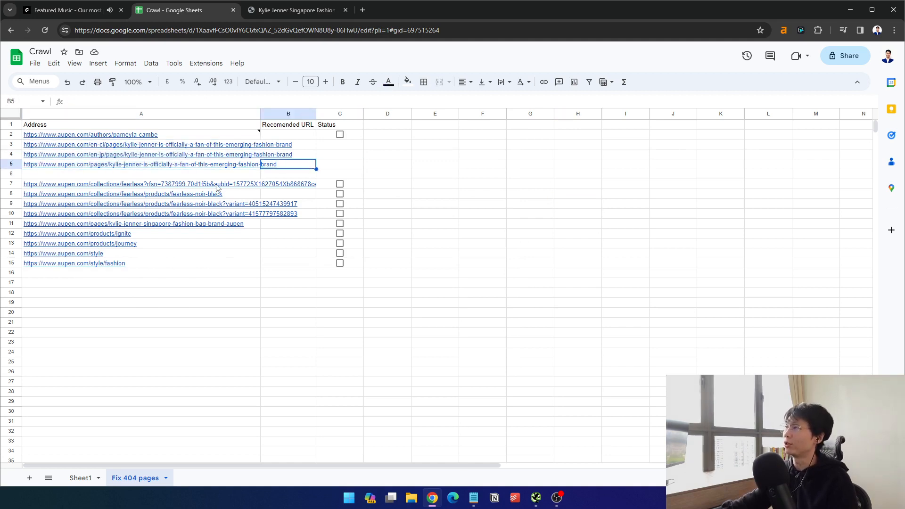
{"action": "left_click", "coordinate": [213, 185]}
{"action": "left_click", "coordinate": [384, 173]}
{"action": "left_click", "coordinate": [205, 173]}
Search the Screaming Frog crawl for the collections/fearless URL from A7 and examine the inlinks' source pages, targets and anchor text
{"action": "left_click", "coordinate": [136, 186]}
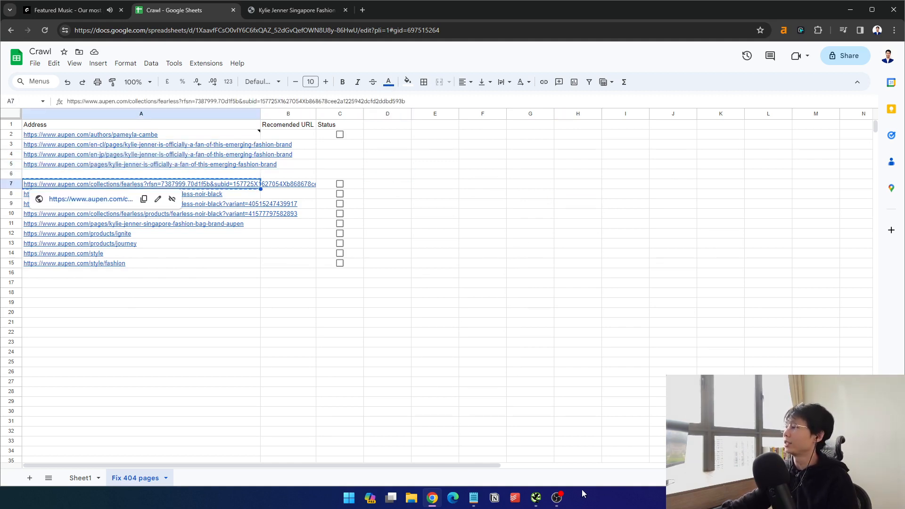
{"action": "key", "text": "ctrl+c"}
{"action": "left_click", "coordinate": [535, 498]}
{"action": "triple_click", "coordinate": [435, 113]}
{"action": "key", "text": "ctrl+v"}
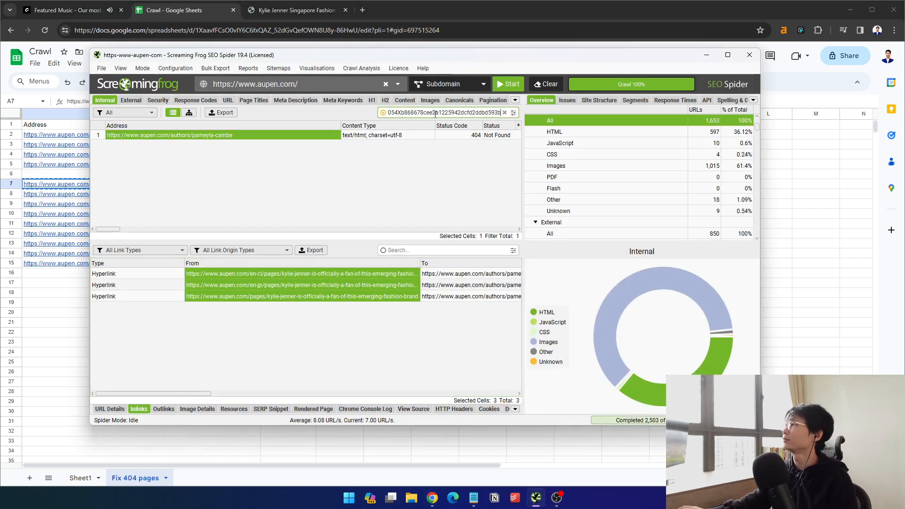
{"action": "left_click", "coordinate": [339, 137]}
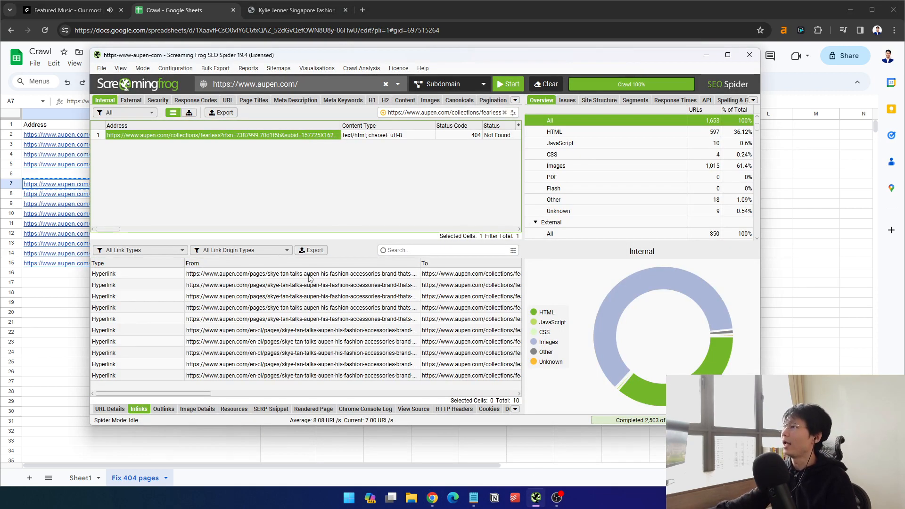
{"action": "left_click", "coordinate": [281, 393]}
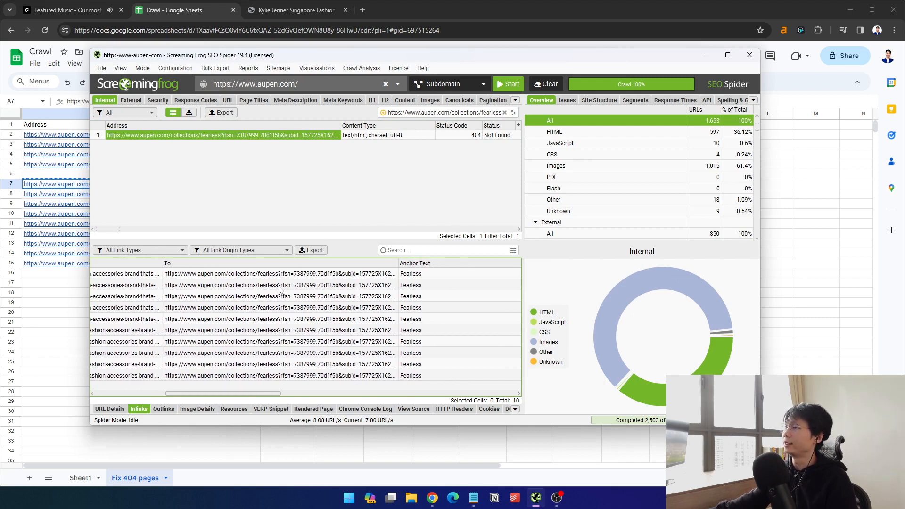
{"action": "left_click", "coordinate": [313, 394]}
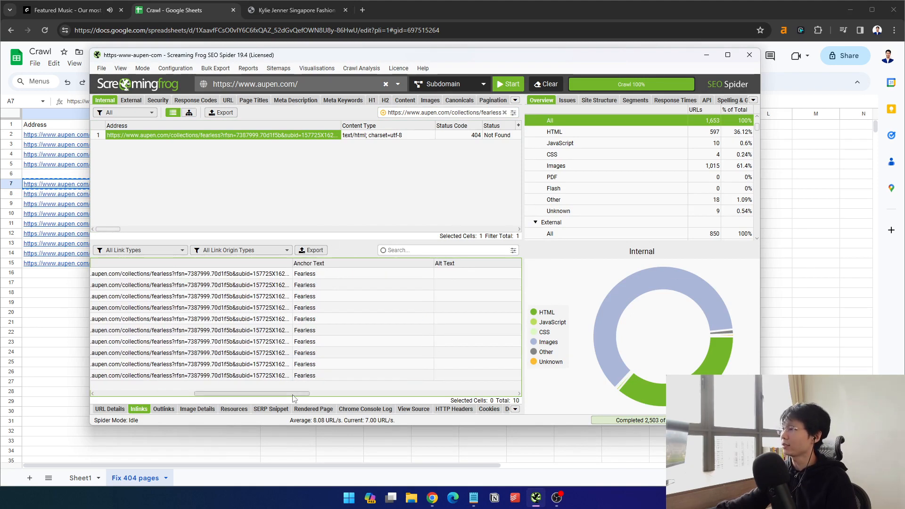
Return to the Crawl spreadsheet in Google Sheets and filter Sheet1's Status Code column to show only 404
{"action": "left_click_drag", "start_coordinate": [292, 395], "coordinate": [191, 395]}
{"action": "left_click", "coordinate": [706, 56]}
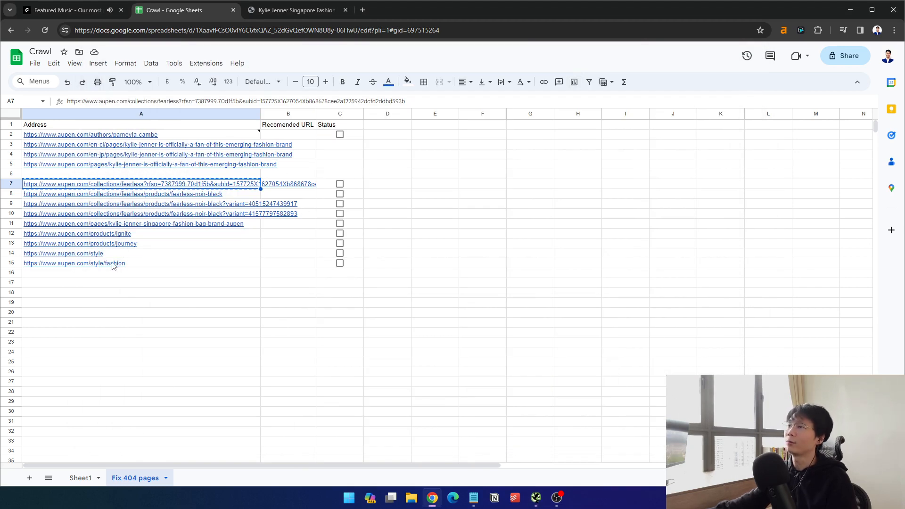
{"action": "left_click_drag", "start_coordinate": [112, 264], "coordinate": [358, 165]}
{"action": "left_click", "coordinate": [482, 342]}
{"action": "left_click", "coordinate": [473, 177]}
{"action": "left_click", "coordinate": [89, 479]}
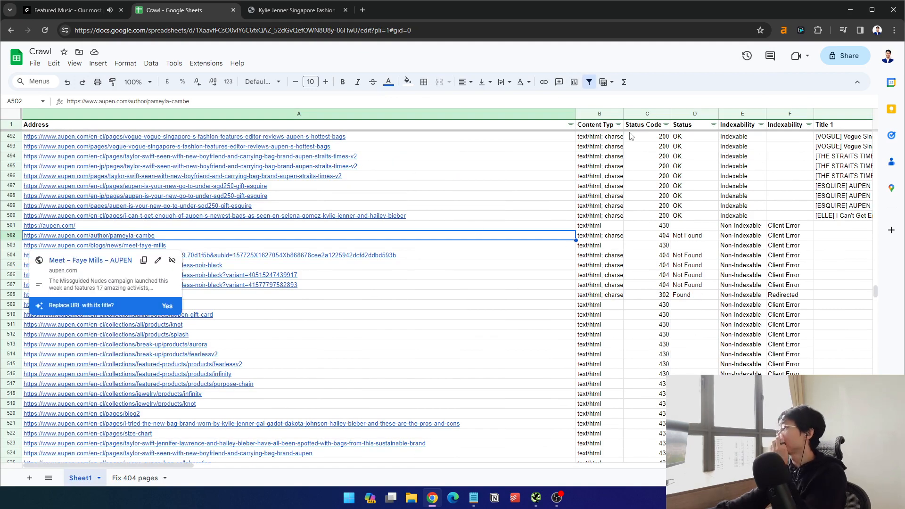
{"action": "left_click", "coordinate": [665, 124]}
{"action": "left_click", "coordinate": [571, 241]}
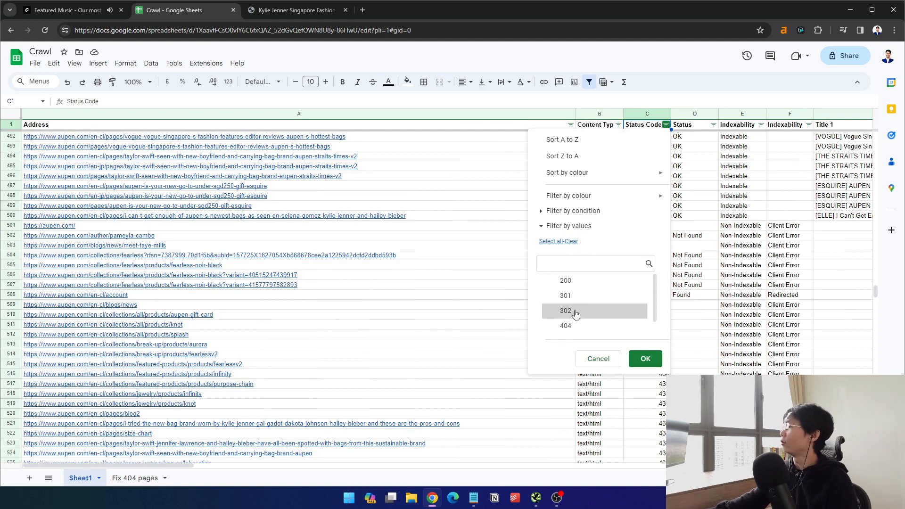
{"action": "left_click", "coordinate": [571, 326]}
{"action": "left_click", "coordinate": [647, 357]}
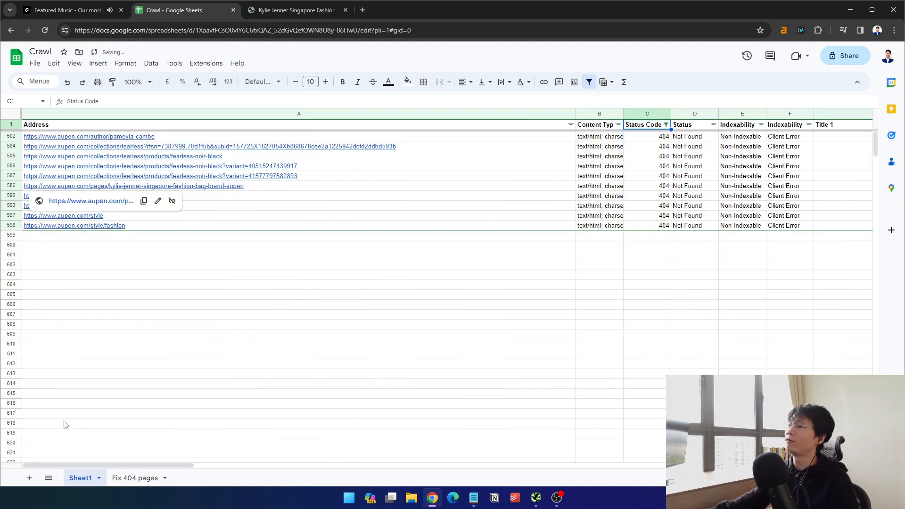
Review the Recomended URL column and the linking page rows on the Fix 404 pages sheet
{"action": "left_click", "coordinate": [135, 478]}
{"action": "left_click_drag", "start_coordinate": [288, 135], "coordinate": [275, 265]}
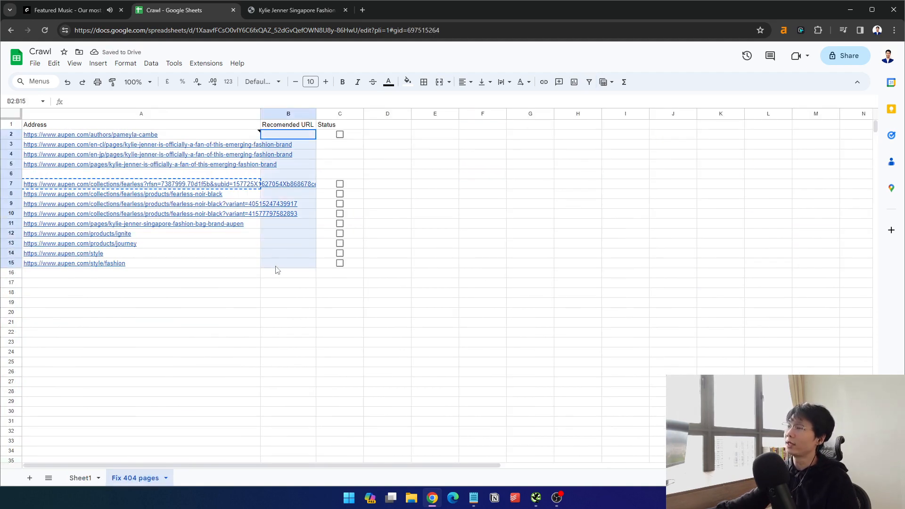
{"action": "left_click", "coordinate": [251, 265]}
{"action": "left_click_drag", "start_coordinate": [279, 135], "coordinate": [272, 278]}
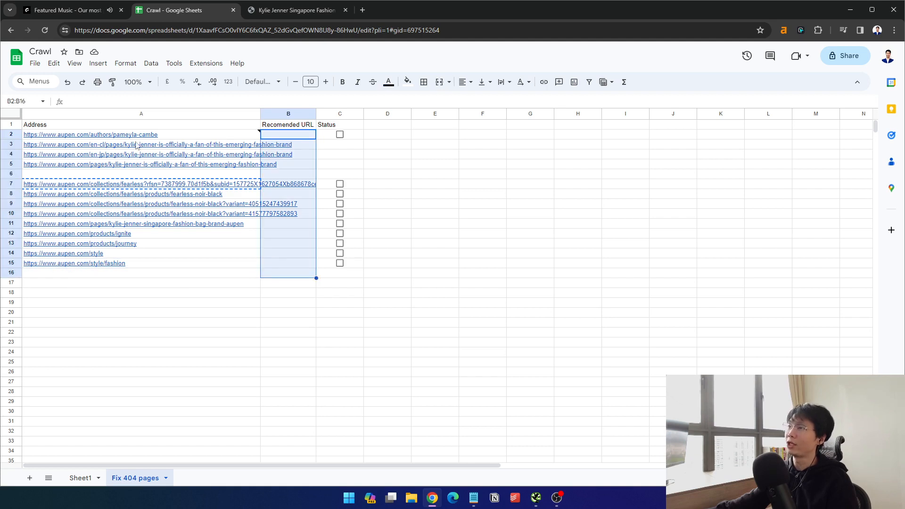
{"action": "left_click", "coordinate": [289, 136]}
{"action": "left_click_drag", "start_coordinate": [289, 138], "coordinate": [291, 272]}
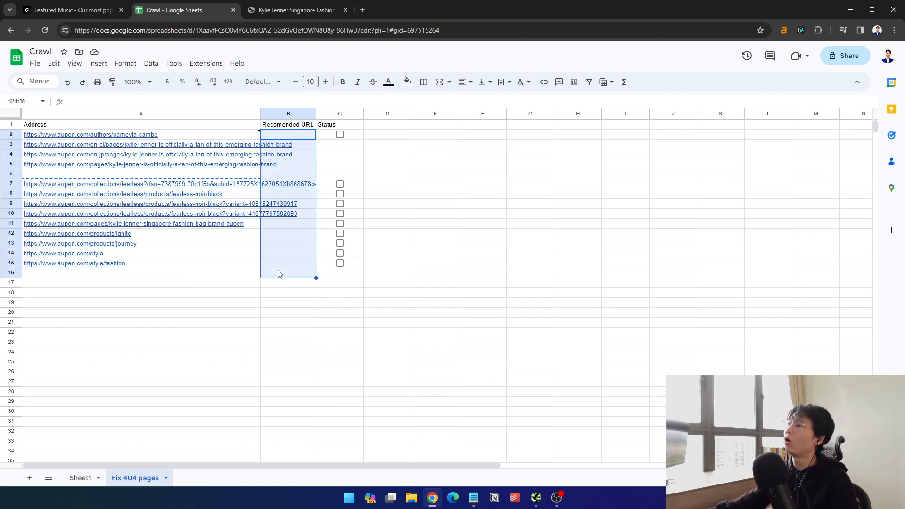
{"action": "left_click_drag", "start_coordinate": [155, 144], "coordinate": [283, 167]}
{"action": "left_click", "coordinate": [338, 174]}
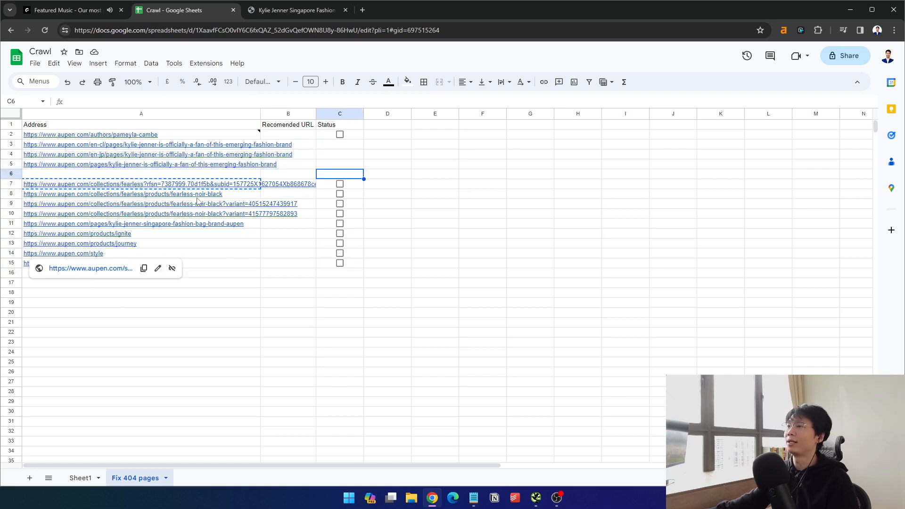
Try the Status tick boxes in C7 and C8 by ticking and clearing them
{"action": "left_click", "coordinate": [340, 184]}
{"action": "left_click", "coordinate": [339, 193]}
{"action": "left_click", "coordinate": [340, 184]}
{"action": "left_click", "coordinate": [339, 194]}
{"action": "left_click", "coordinate": [476, 187]}
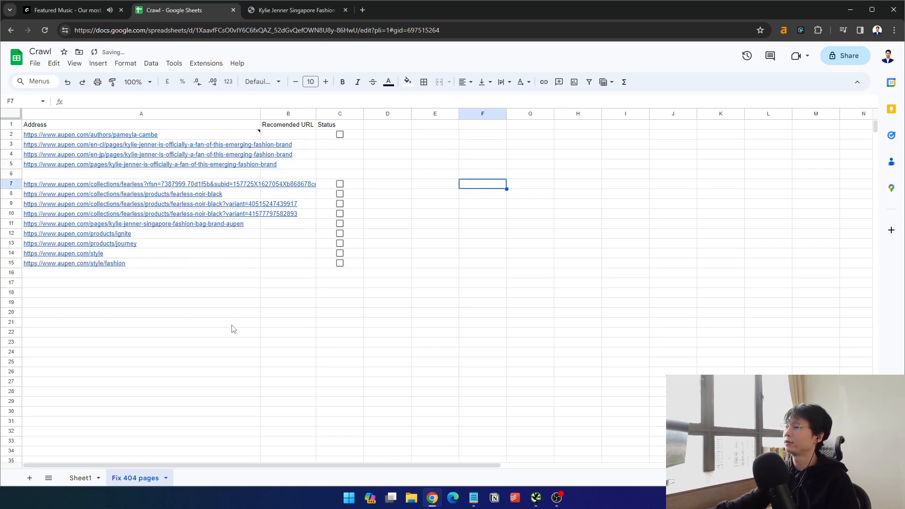
Open Sheet1 and review the status code values offered by the Status Code filter, particularly 301 and 302
{"action": "left_click", "coordinate": [89, 478]}
{"action": "left_click", "coordinate": [666, 124]}
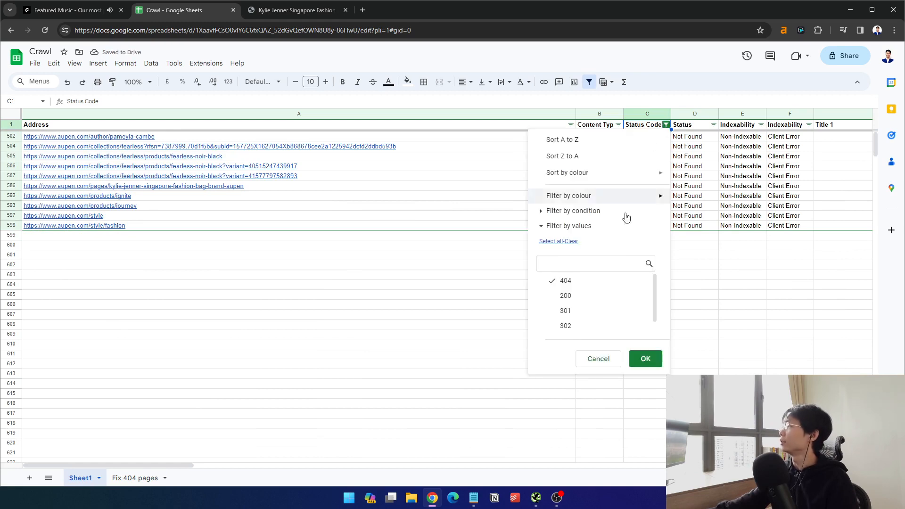
{"action": "left_click", "coordinate": [594, 325]}
{"action": "scroll", "coordinate": [594, 316], "scroll_direction": "down", "scroll_amount": 1}
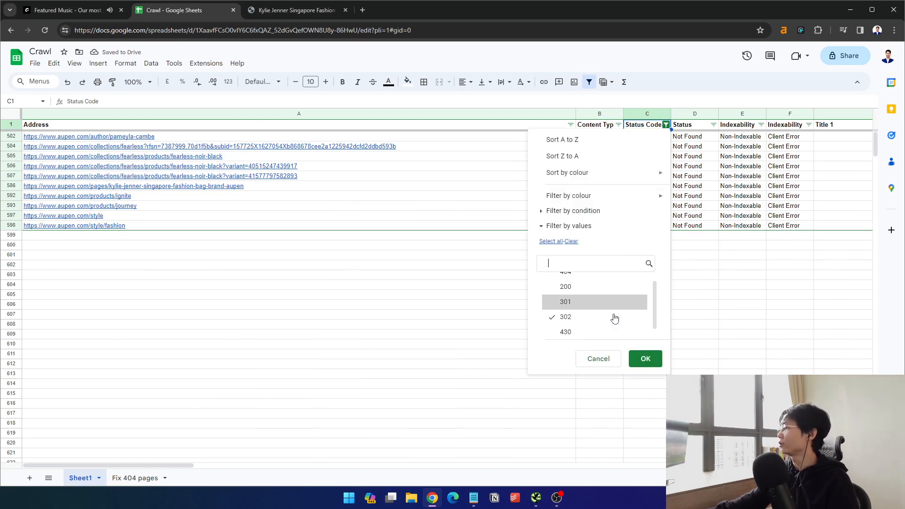
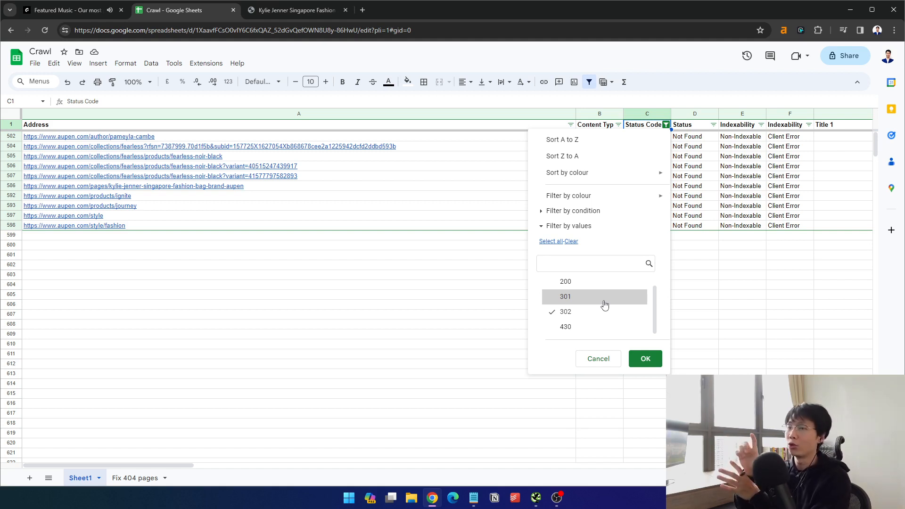
{"action": "left_click", "coordinate": [280, 205]}
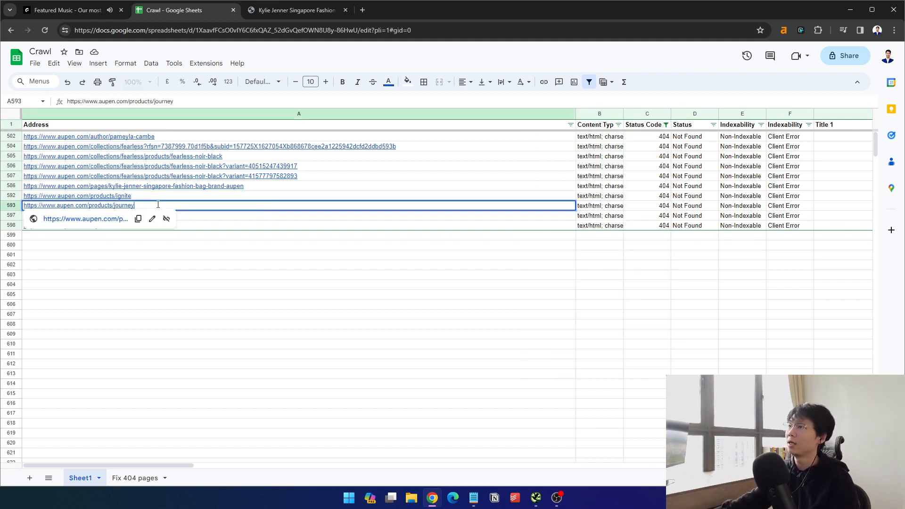
{"action": "left_click_drag", "start_coordinate": [158, 204], "coordinate": [7, 211]}
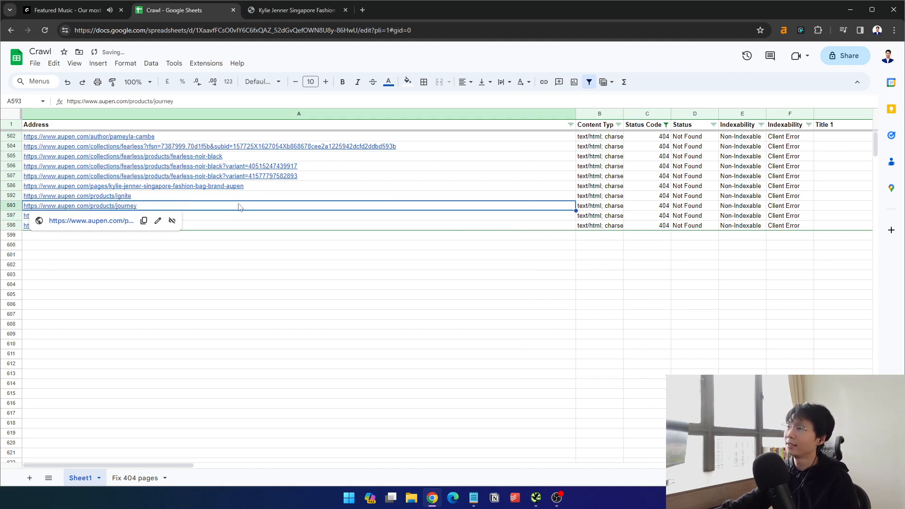
{"action": "key", "text": "Escape"}
{"action": "left_click", "coordinate": [588, 210]}
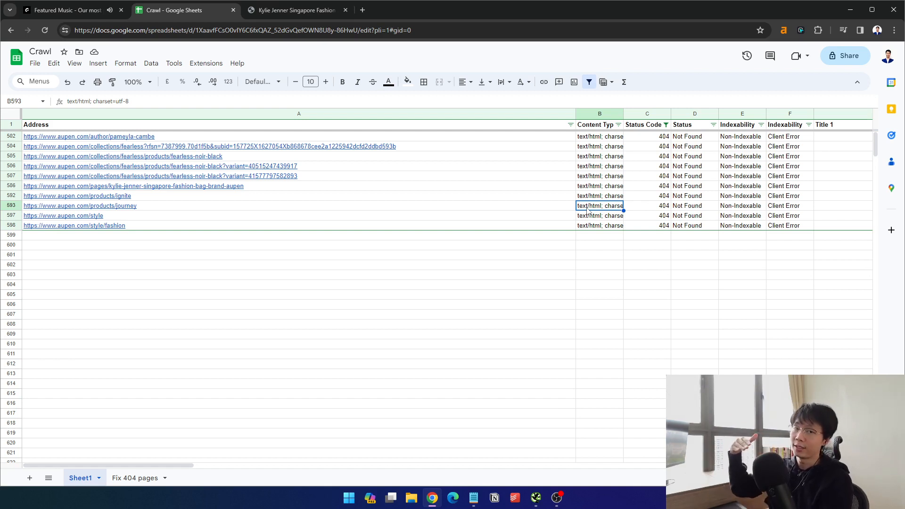
Start a list below the filtered 404 rows with the heading "markets" in A601 and "us" in A602
{"action": "left_click", "coordinate": [179, 267]}
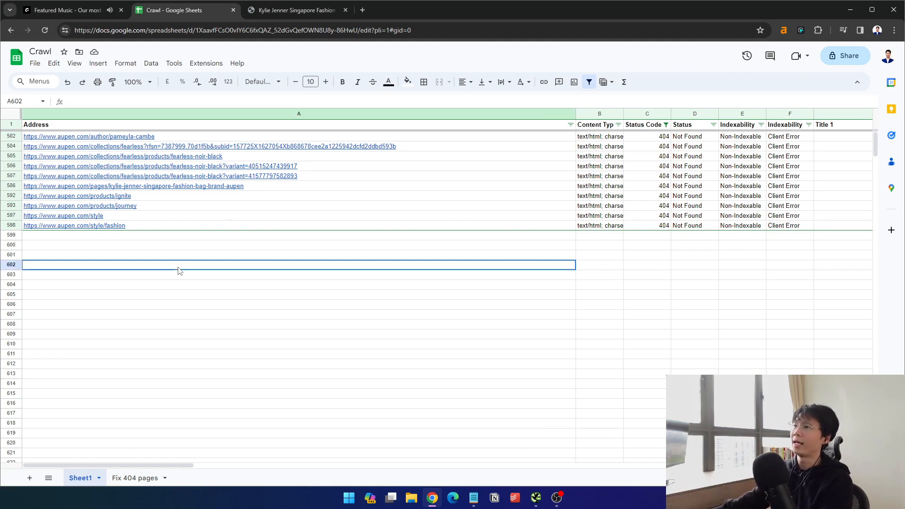
{"action": "double_click", "coordinate": [211, 262]}
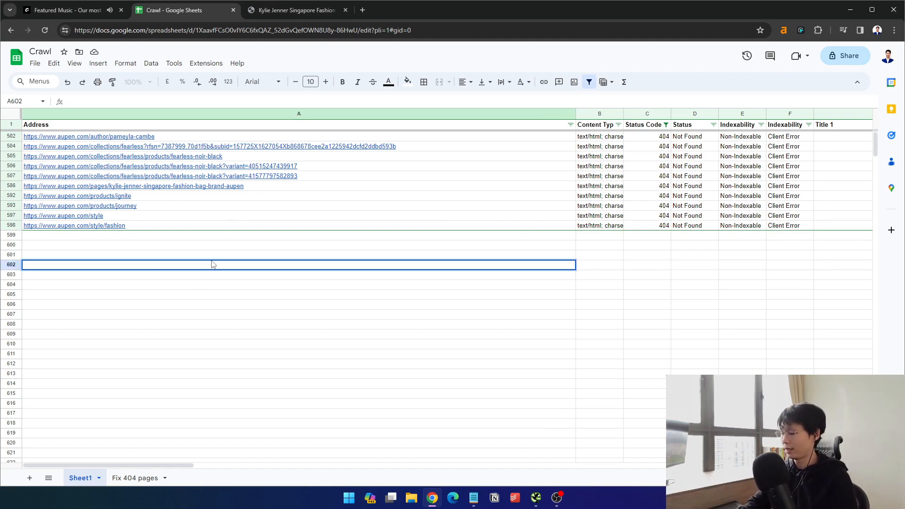
{"action": "type", "text": "us"}
{"action": "key", "text": "Return"}
{"action": "key", "text": "Up"}
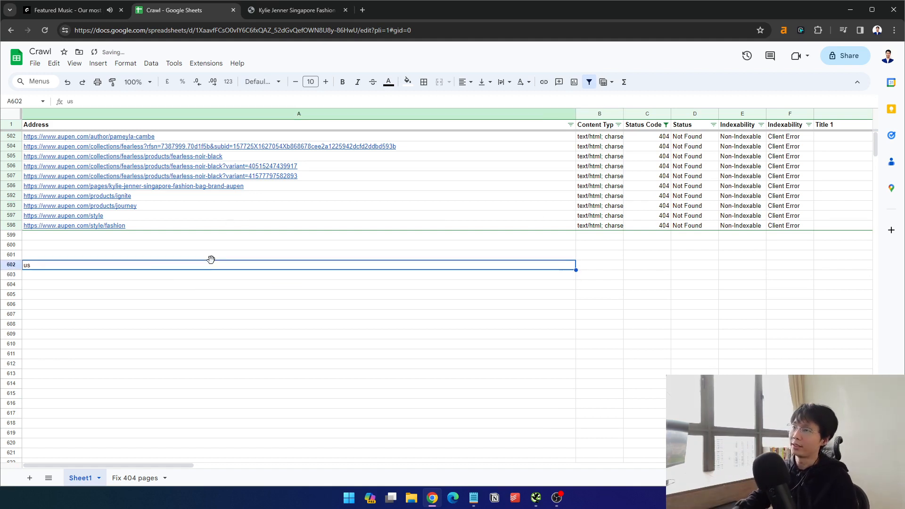
{"action": "key", "text": "Up"}
{"action": "type", "text": "markets"}
{"action": "key", "text": "Return"}
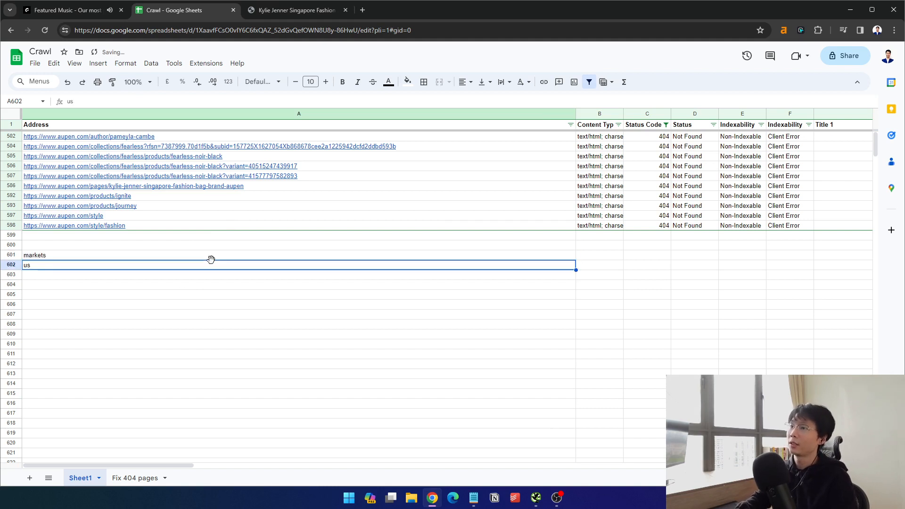
Extend the markets list with "uk" in A603 and "sg" in A604
{"action": "key", "text": "Down"}
{"action": "type", "text": "uk"}
{"action": "key", "text": "Return"}
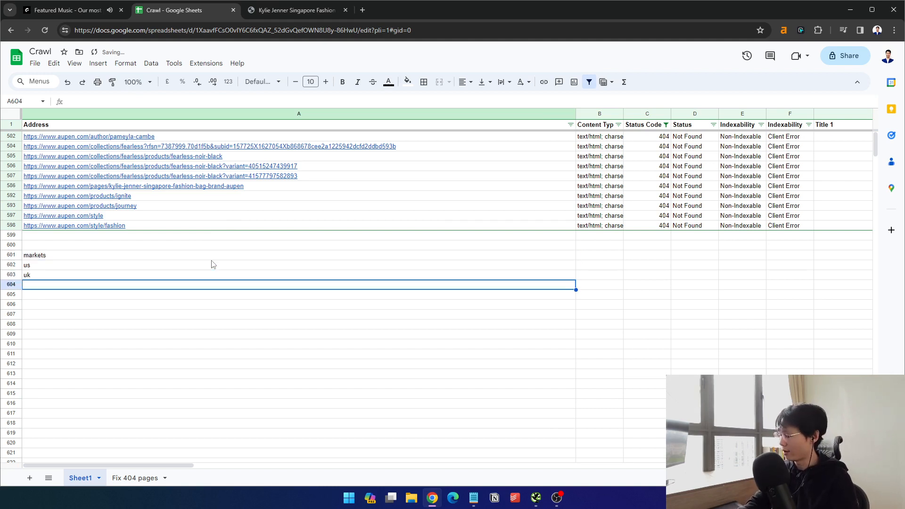
{"action": "type", "text": "sg"}
{"action": "key", "text": "Return"}
{"action": "key", "text": "Up"}
{"action": "key", "text": "Up"}
{"action": "key", "text": "Up"}
{"action": "key", "text": "Up"}
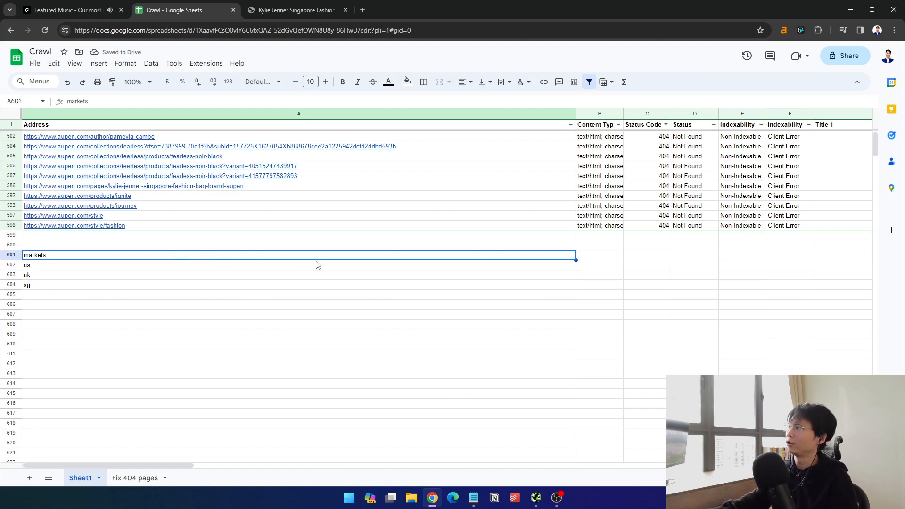
Enter ".com" in B601 beside the markets heading and ".com/us" in B602 beside us
{"action": "left_click", "coordinate": [607, 252]}
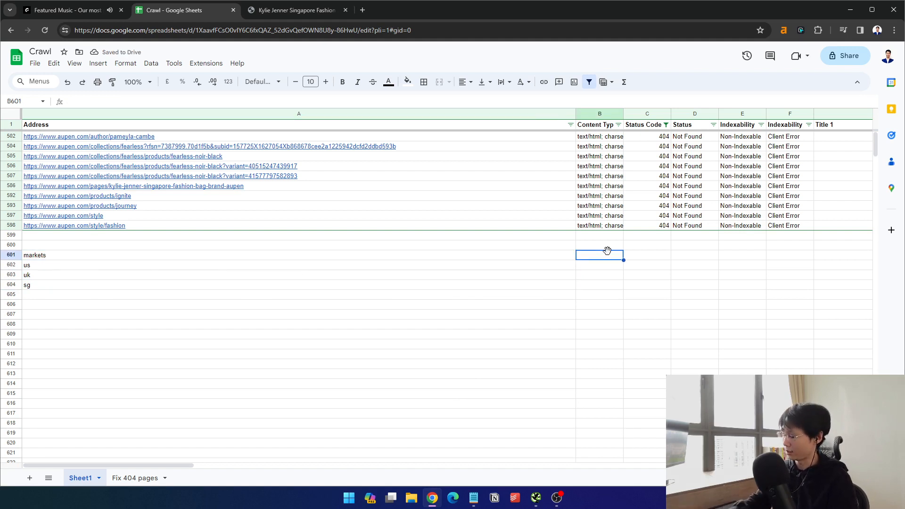
{"action": "type", "text": ".com"}
{"action": "key", "text": "Return"}
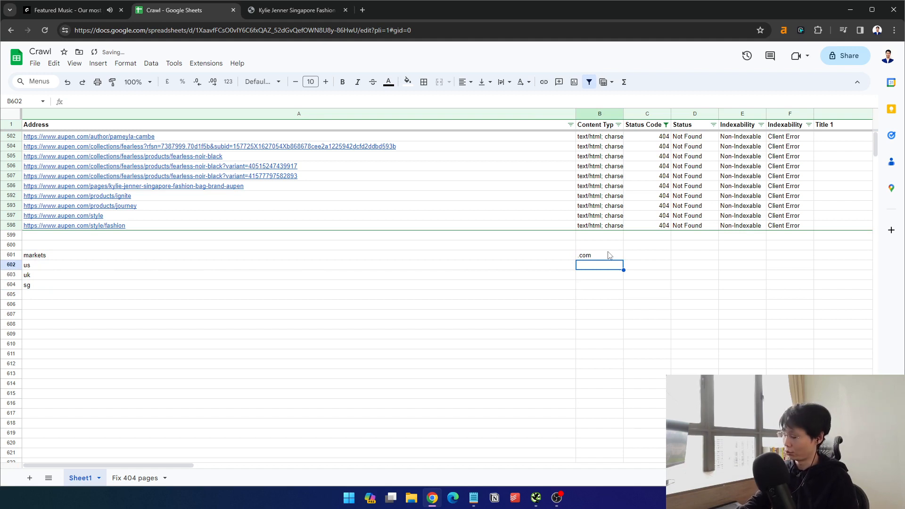
{"action": "type", "text": "."}
{"action": "key", "text": "BackSpace"}
{"action": "type", "text": "c"}
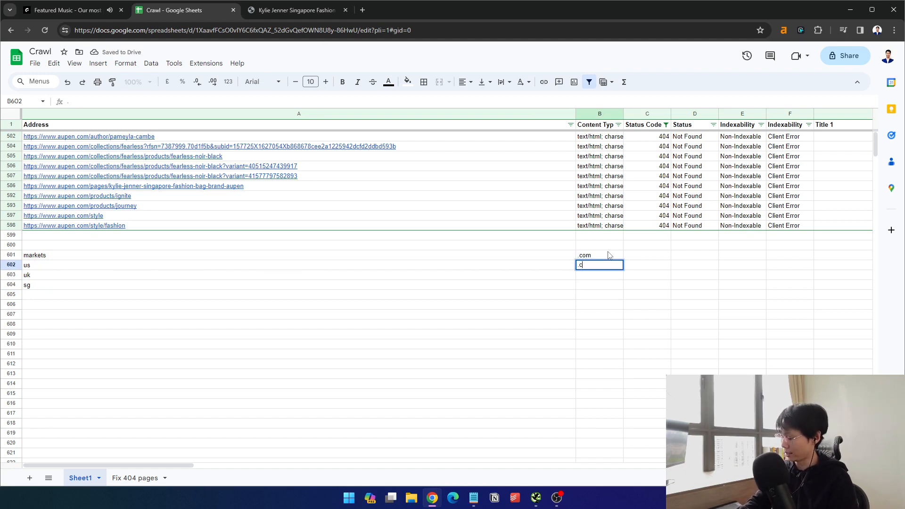
{"action": "type", "text": "om/us"}
{"action": "key", "text": "Return"}
Enter ".com/uk" in B603 for the uk market and ".com/sg" in B604 for sg
{"action": "type", "text": ".co"}
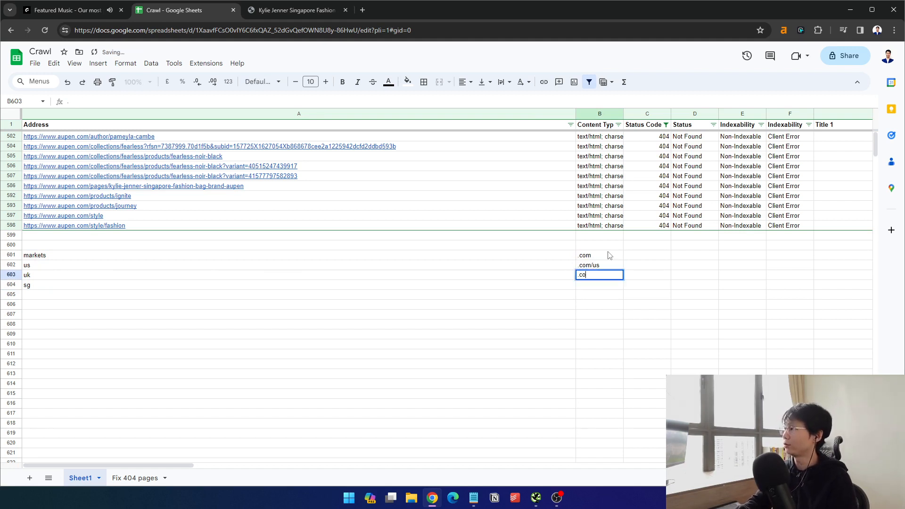
{"action": "type", "text": "m/uk"}
{"action": "key", "text": "Return"}
{"action": "type", "text": ".com/"}
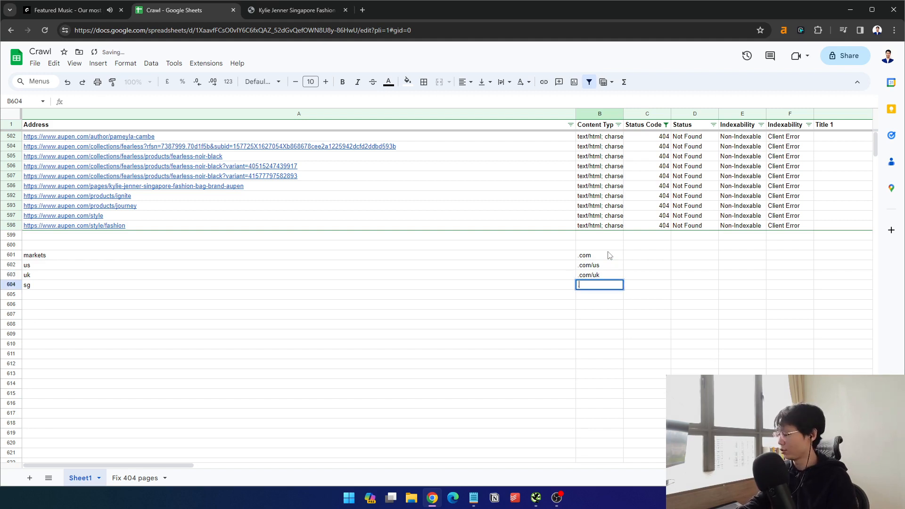
{"action": "type", "text": "sg"}
{"action": "key", "text": "Return"}
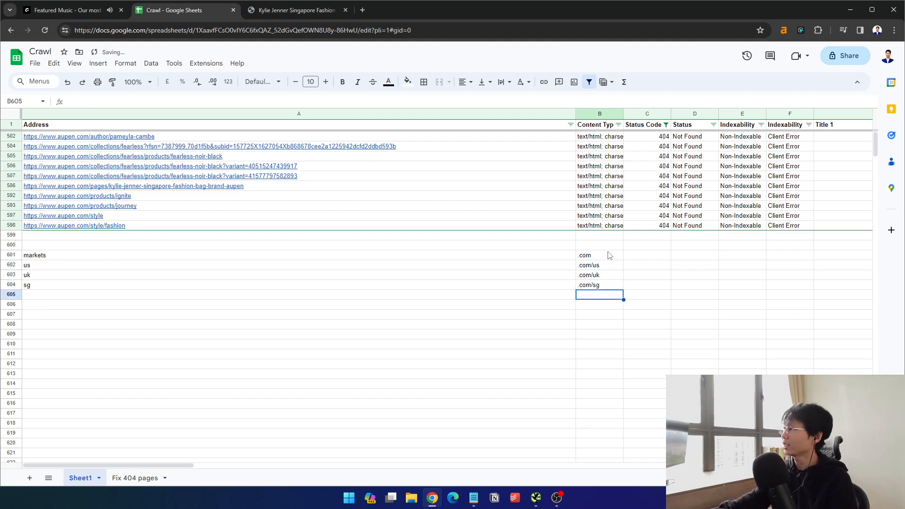
Compare the main .com domain with the us, uk and sg market subfolders in A601:B604
{"action": "left_click", "coordinate": [560, 257]}
{"action": "left_click", "coordinate": [606, 258]}
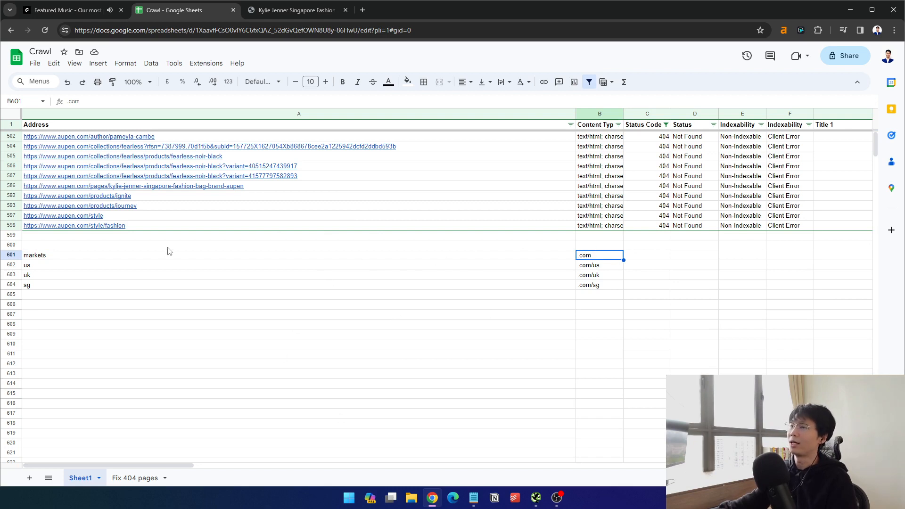
{"action": "left_click", "coordinate": [110, 265]}
{"action": "left_click", "coordinate": [94, 276]}
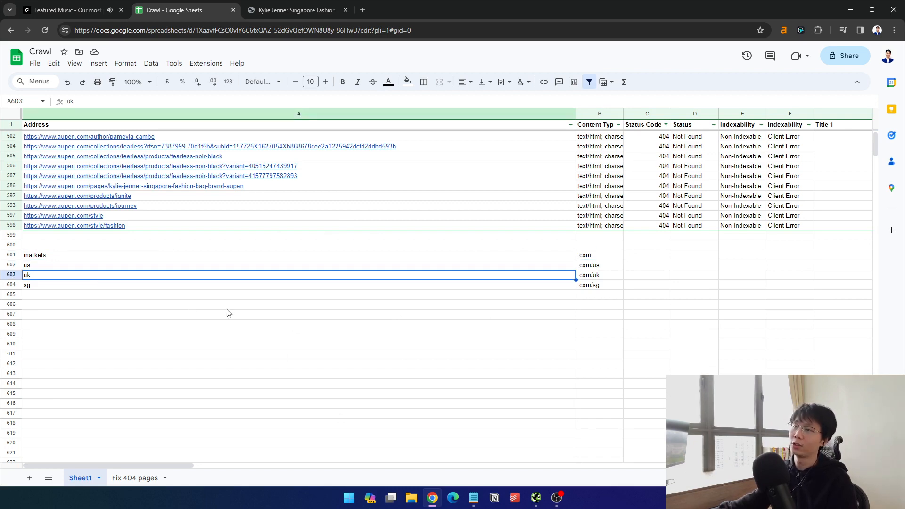
{"action": "left_click", "coordinate": [85, 287]}
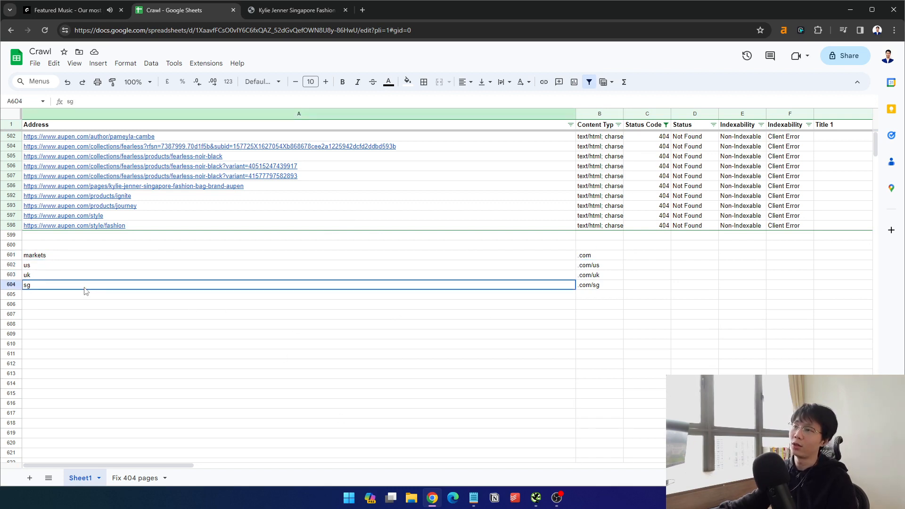
{"action": "left_click", "coordinate": [62, 268]}
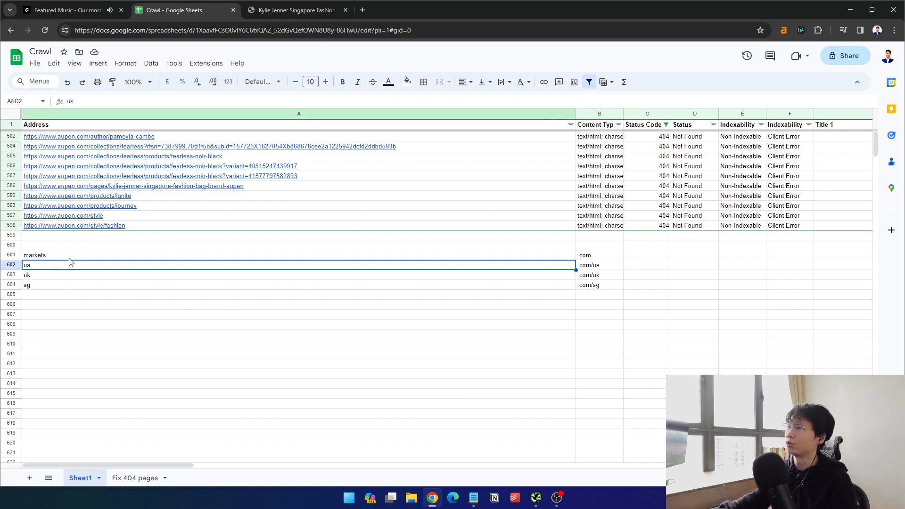
{"action": "left_click", "coordinate": [586, 266]}
{"action": "left_click", "coordinate": [604, 259]}
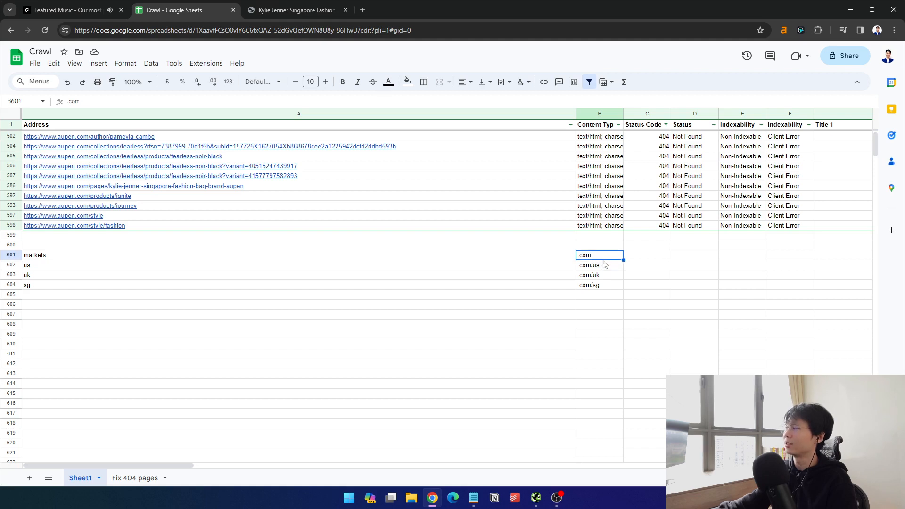
{"action": "left_click", "coordinate": [602, 263]}
{"action": "left_click", "coordinate": [510, 259]}
{"action": "left_click", "coordinate": [591, 263]}
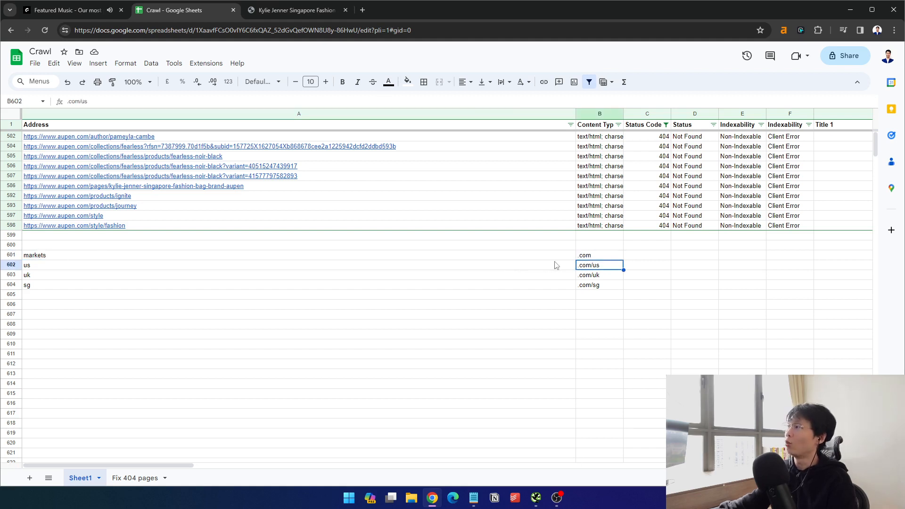
{"action": "left_click", "coordinate": [600, 256]}
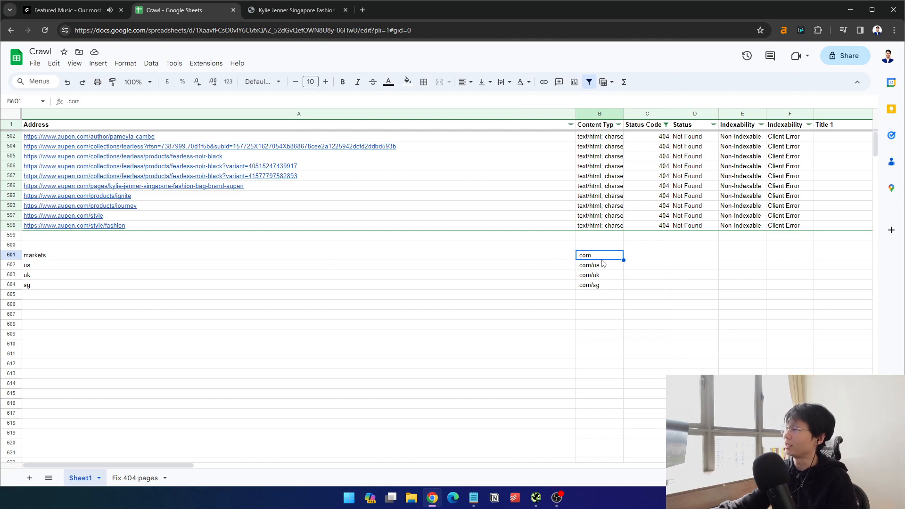
{"action": "key", "text": "Return"}
{"action": "key", "text": "Return"}
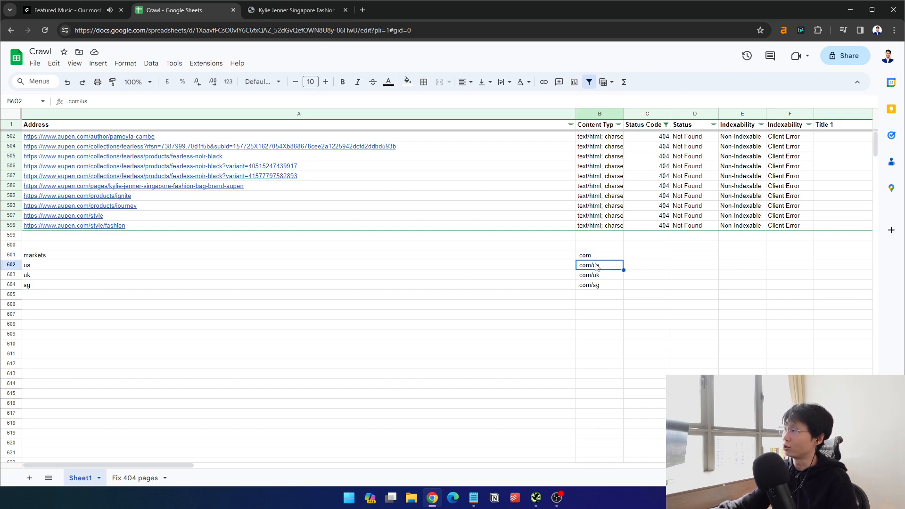
Enter the status code 302 in C601 beside the main .com domain
{"action": "left_click", "coordinate": [630, 255]}
{"action": "type", "text": "302"}
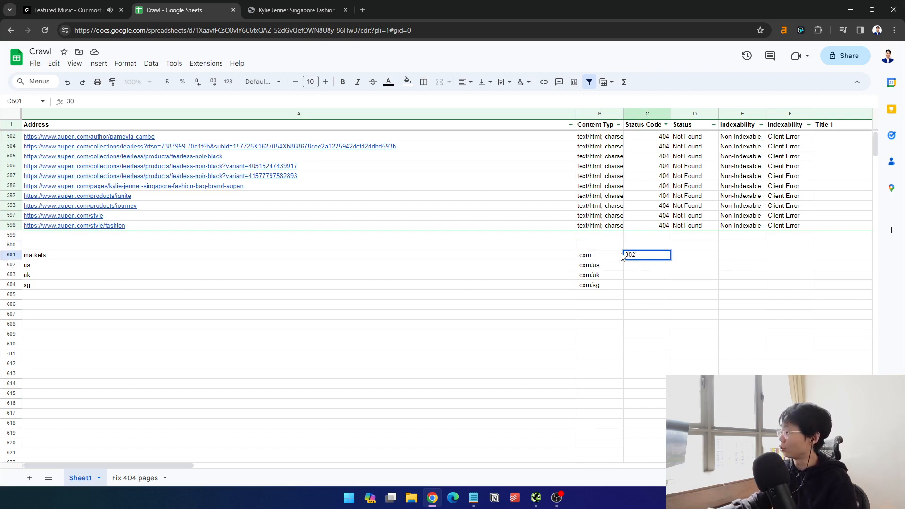
{"action": "key", "text": "Return"}
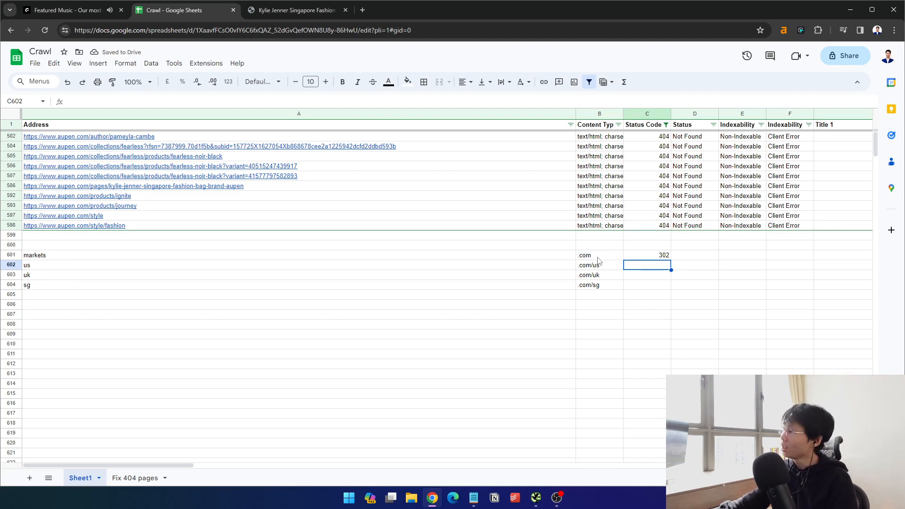
Clear the markets example, including its domains and status code, from A601:C610
{"action": "left_click_drag", "start_coordinate": [663, 253], "coordinate": [231, 343]}
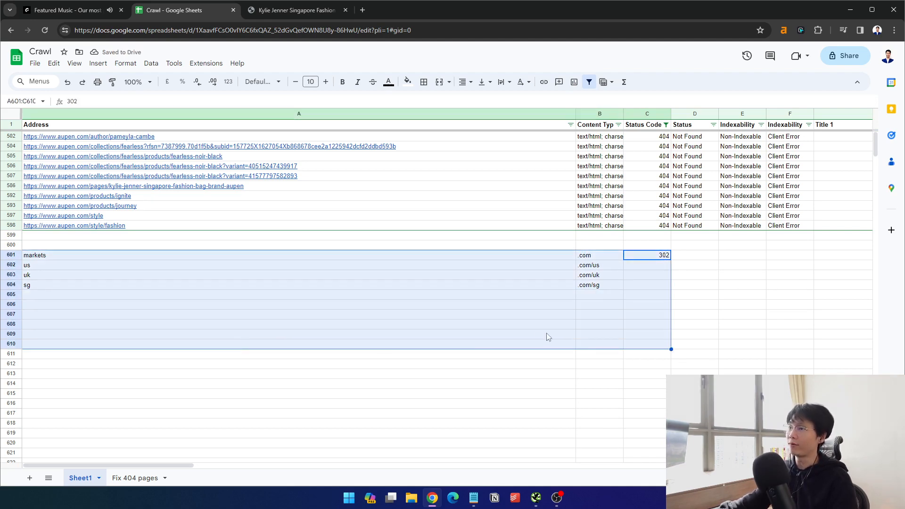
{"action": "key", "text": "Delete"}
{"action": "key", "text": "End"}
{"action": "left_click_drag", "start_coordinate": [735, 465], "coordinate": [29, 464]}
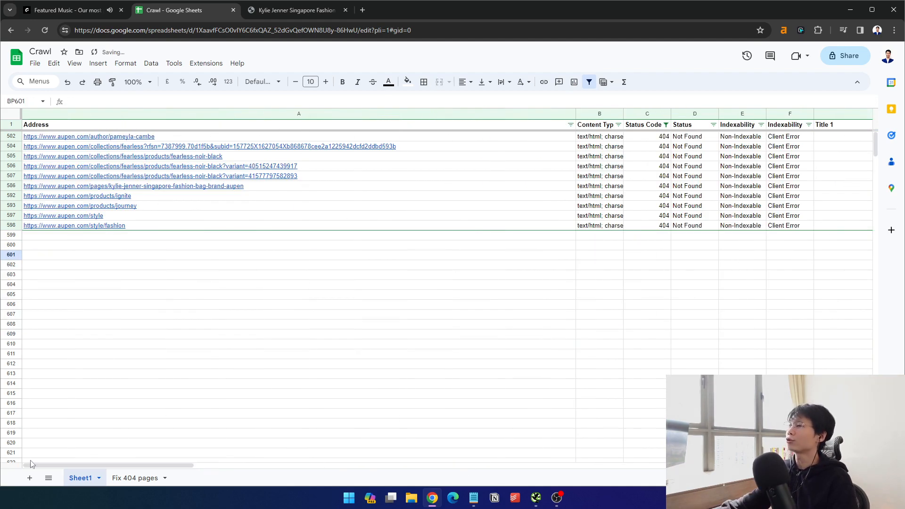
{"action": "left_click", "coordinate": [132, 293]}
{"action": "left_click", "coordinate": [81, 249]}
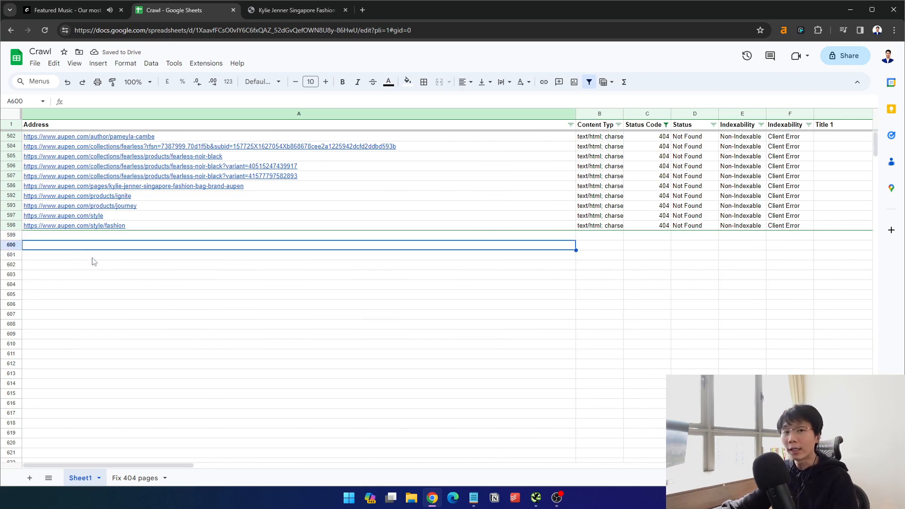
{"action": "left_click", "coordinate": [78, 237]}
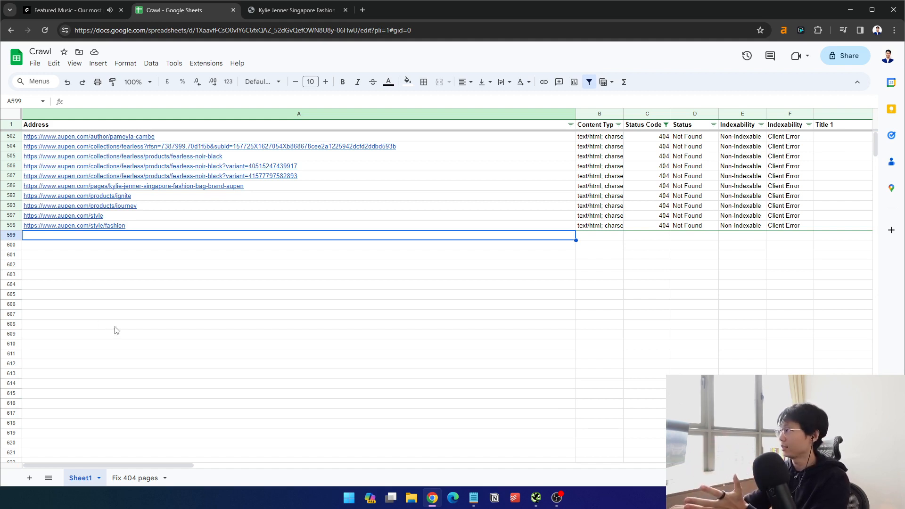
Filter the Status Code column to show only 302 rows
{"action": "left_click", "coordinate": [666, 125]}
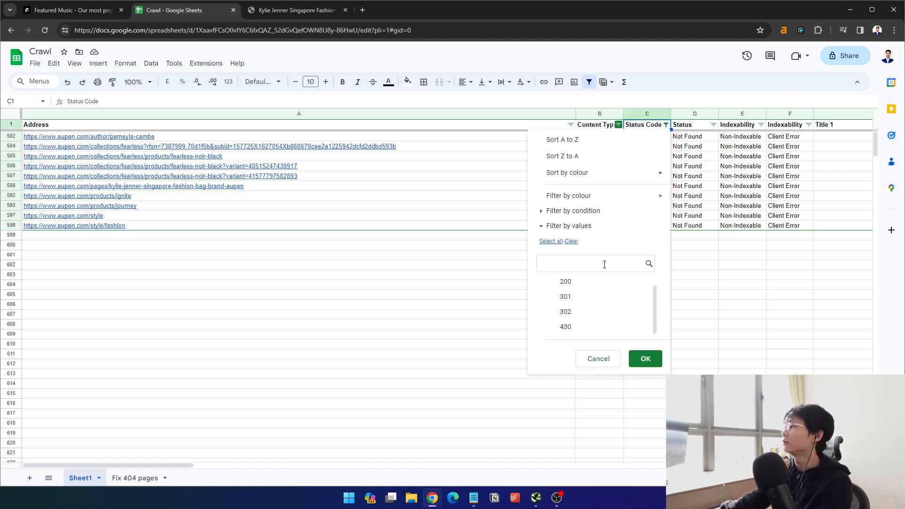
{"action": "scroll", "coordinate": [585, 325], "scroll_direction": "up", "scroll_amount": 1}
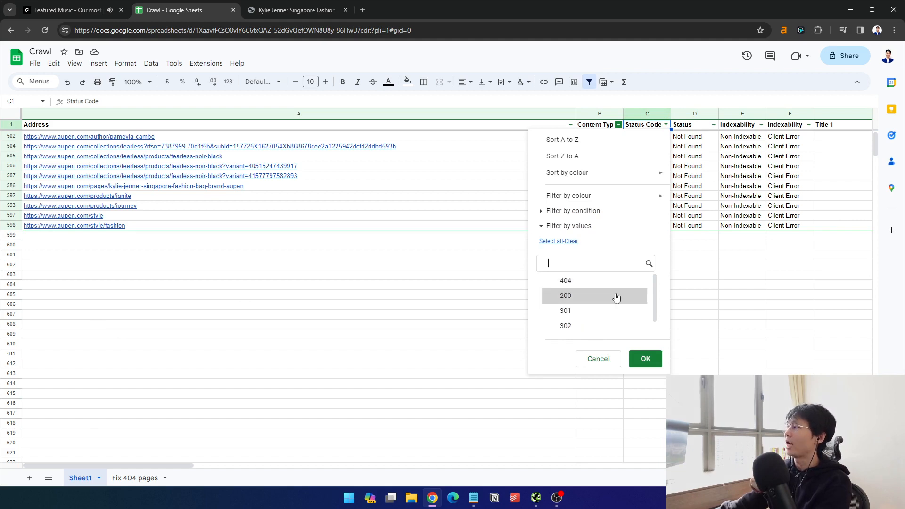
{"action": "left_click", "coordinate": [589, 313]}
{"action": "left_click", "coordinate": [589, 326]}
{"action": "left_click", "coordinate": [590, 313]}
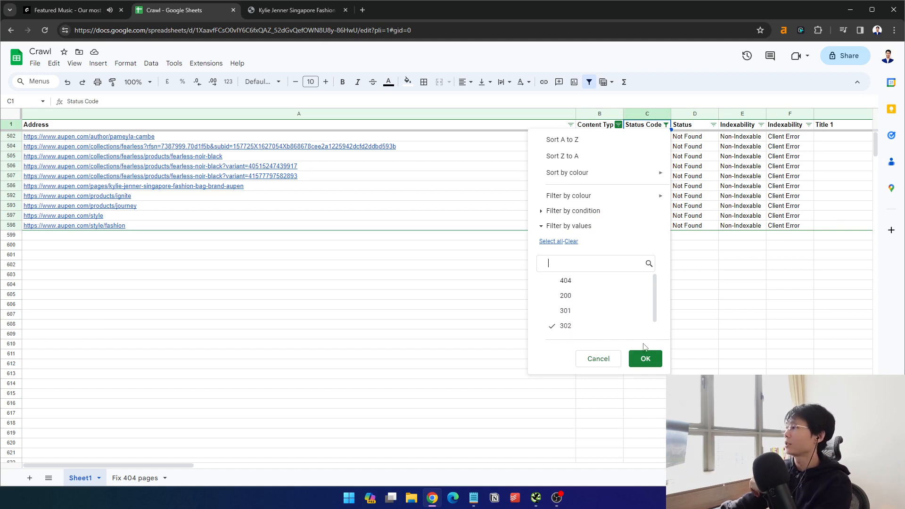
{"action": "left_click", "coordinate": [645, 359]}
Open the en-cl/account URL from row 508, and go back to the crawl sheet to check its status code
{"action": "left_click", "coordinate": [121, 138]}
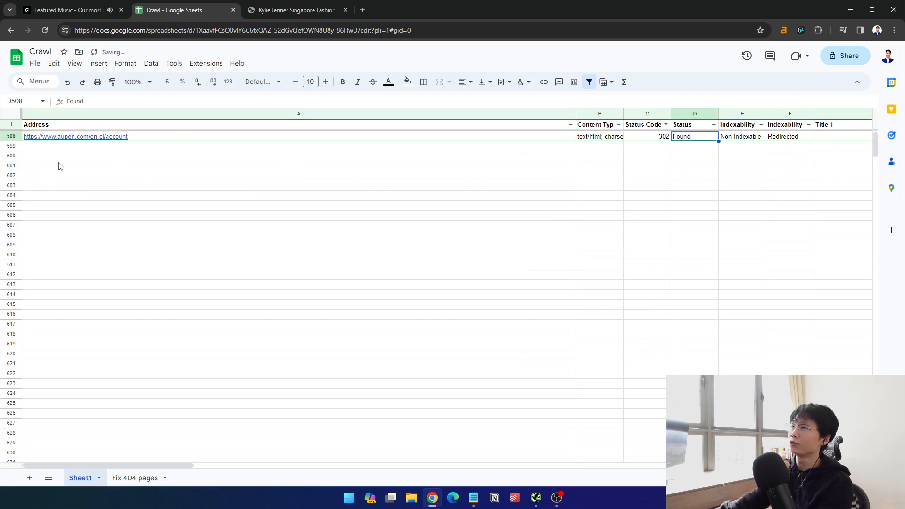
{"action": "left_click", "coordinate": [86, 139]}
{"action": "left_click", "coordinate": [86, 152]}
{"action": "left_click", "coordinate": [190, 11]}
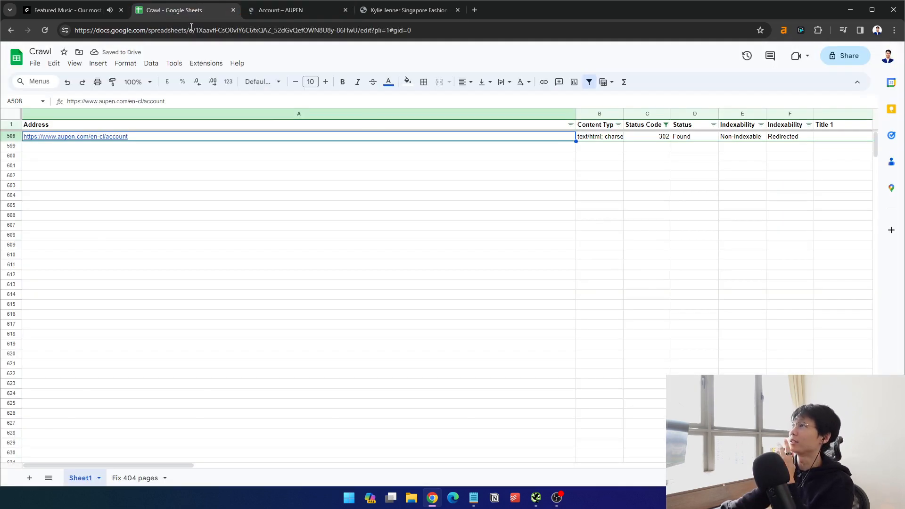
{"action": "left_click", "coordinate": [631, 137]}
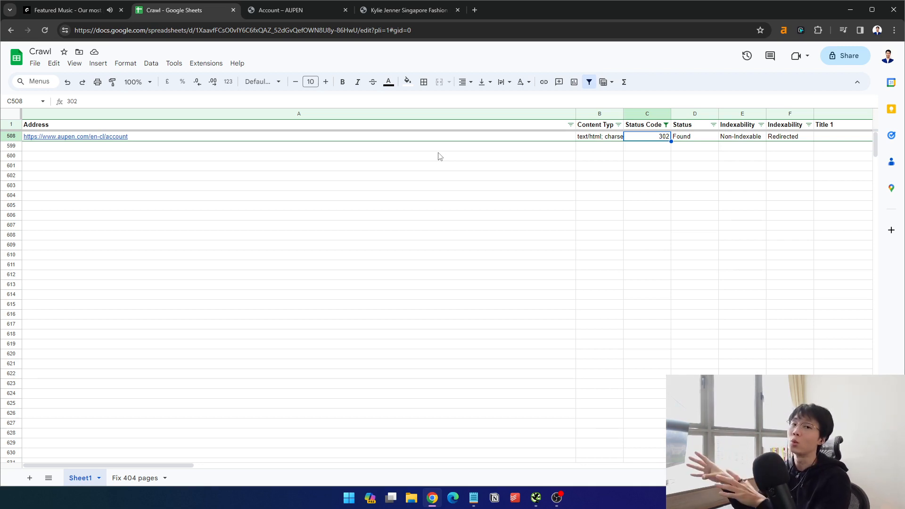
Filter the Status Code column to show only 301 rows, and open the purpose-deluxe product URL in a separate tab
{"action": "left_click", "coordinate": [666, 126]}
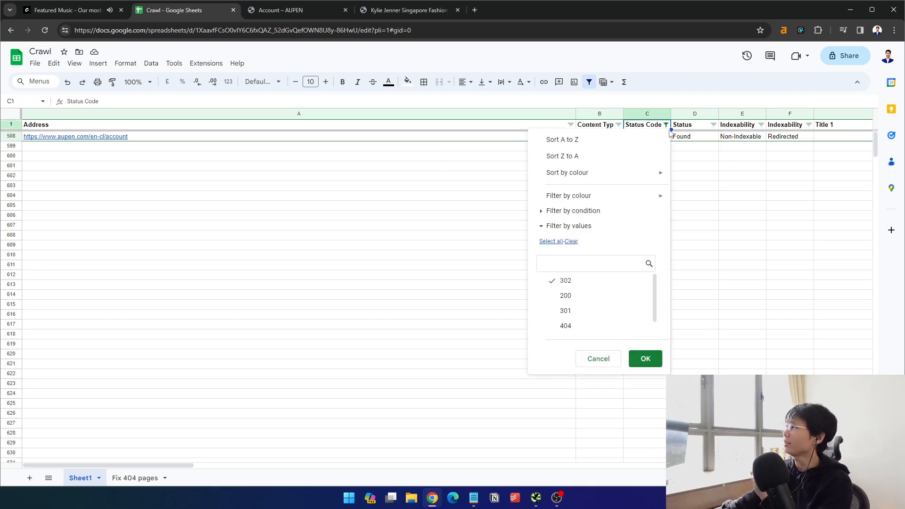
{"action": "left_click", "coordinate": [591, 311]}
{"action": "left_click", "coordinate": [586, 281]}
{"action": "left_click", "coordinate": [644, 359]}
{"action": "left_click", "coordinate": [103, 154]}
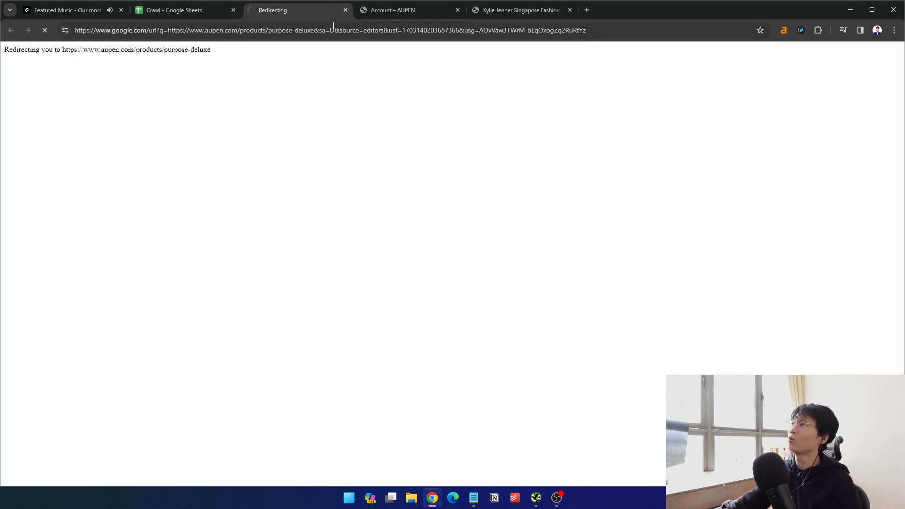
{"action": "left_click", "coordinate": [184, 10]}
{"action": "left_click", "coordinate": [666, 125]}
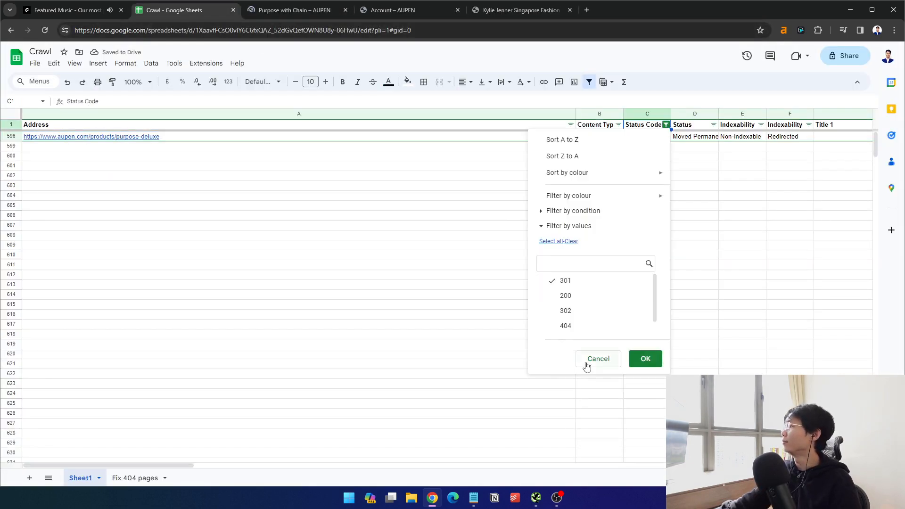
{"action": "left_click", "coordinate": [592, 360]}
{"action": "left_click", "coordinate": [618, 124]}
{"action": "left_click", "coordinate": [549, 366]}
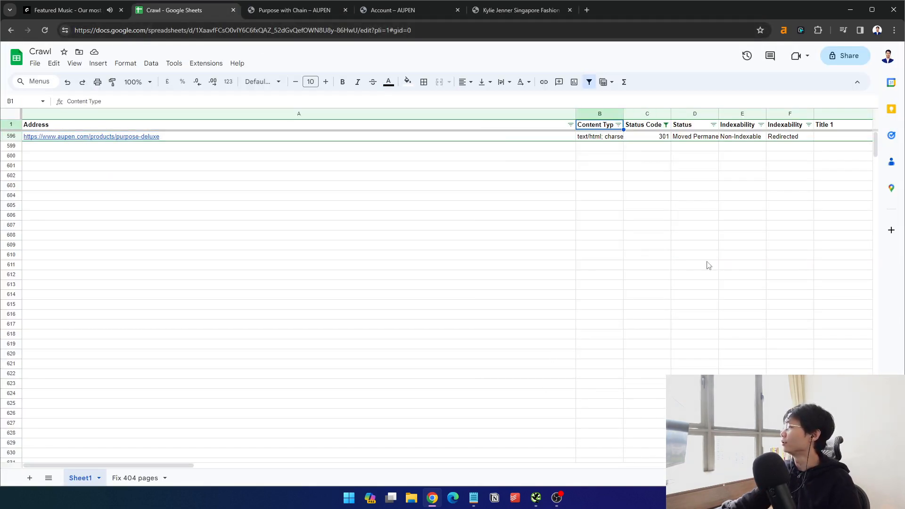
Show all status codes again and rebuild the filter on header row 1
{"action": "left_click", "coordinate": [665, 125]}
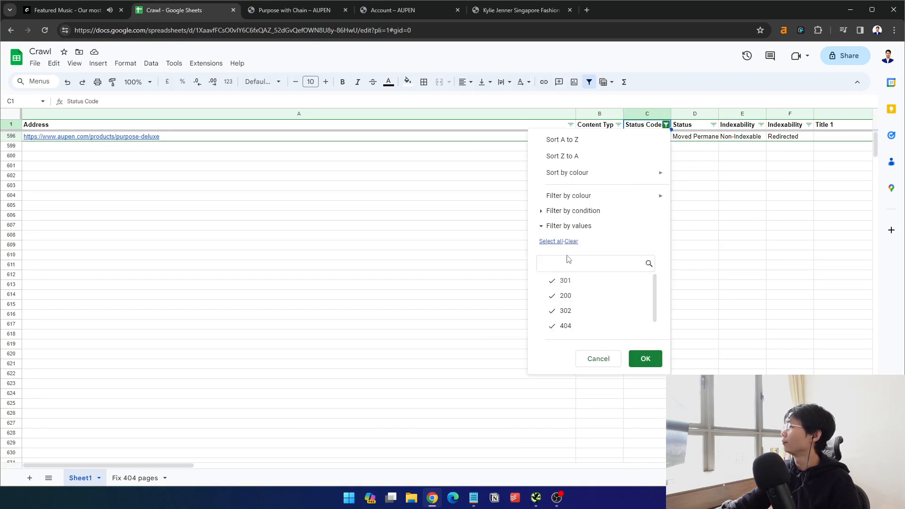
{"action": "left_click", "coordinate": [645, 358]}
{"action": "left_click", "coordinate": [17, 122]}
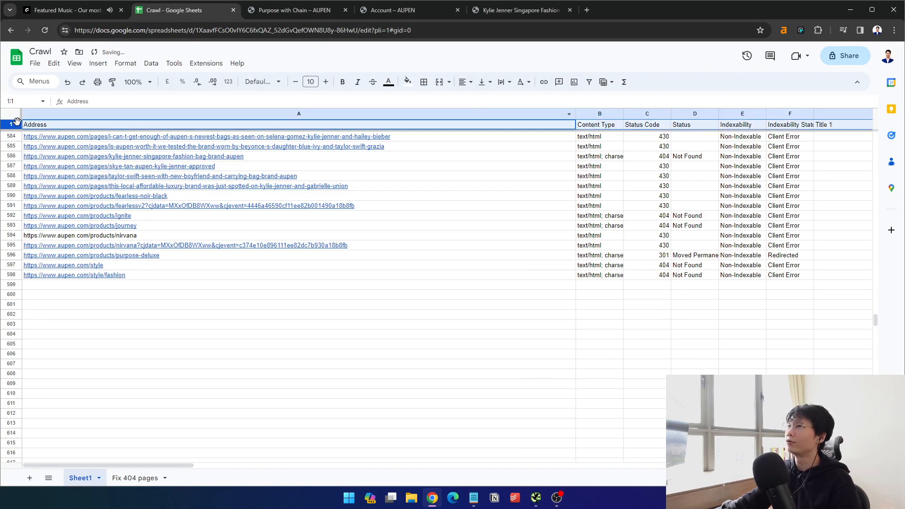
{"action": "left_click", "coordinate": [589, 82]}
Limit the rebuilt Status Code filter to 301 and select the purpose-deluxe address
{"action": "left_click", "coordinate": [666, 125]}
{"action": "left_click", "coordinate": [573, 227]}
{"action": "left_click", "coordinate": [568, 226]}
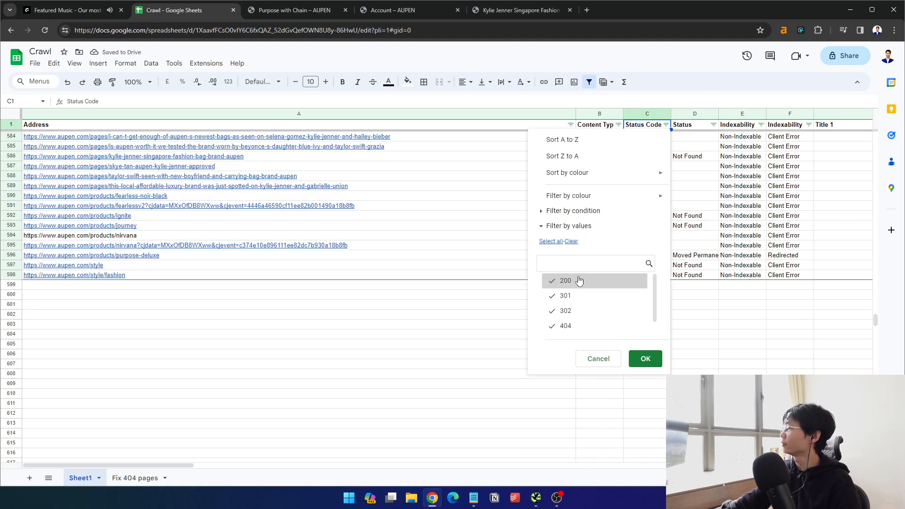
{"action": "left_click", "coordinate": [642, 358]}
{"action": "left_click", "coordinate": [240, 136]}
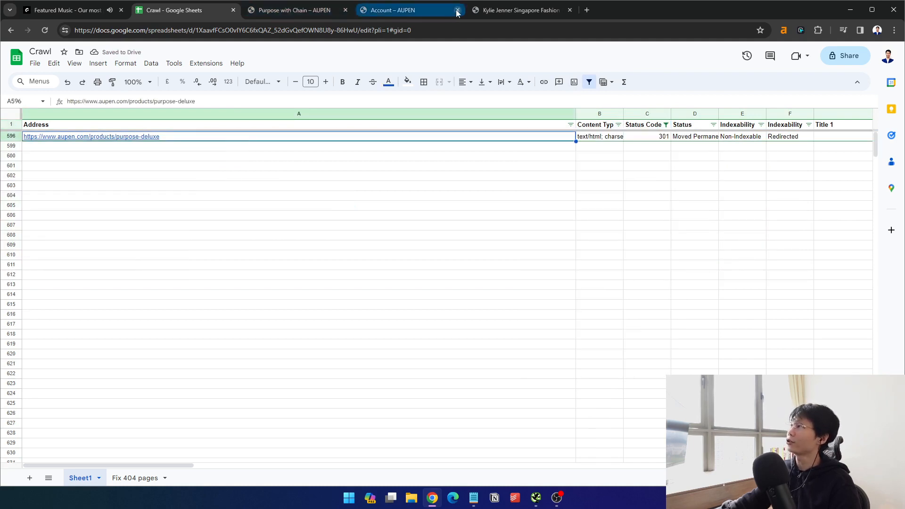
Close the Account and Kylie Jenner page tabs, and return to the crawl sheet
{"action": "left_click", "coordinate": [457, 10]}
{"action": "left_click", "coordinate": [457, 10]}
{"action": "left_click", "coordinate": [281, 10]}
{"action": "left_click", "coordinate": [207, 13]}
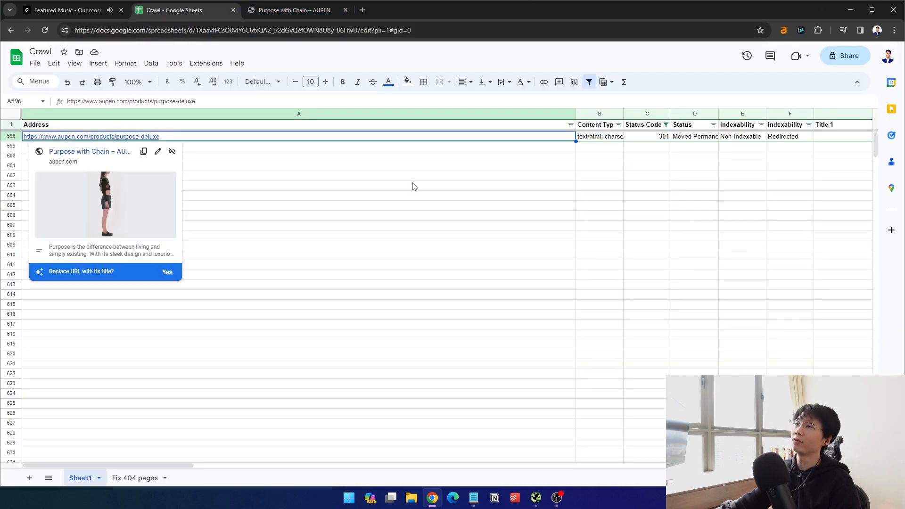
{"action": "left_click", "coordinate": [262, 223]}
{"action": "left_click", "coordinate": [106, 159]}
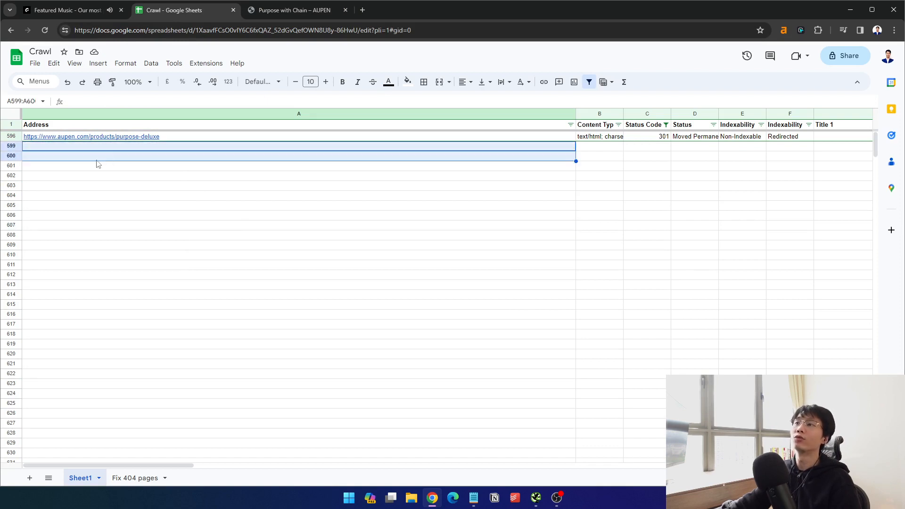
{"action": "left_click", "coordinate": [75, 238]}
{"action": "left_click", "coordinate": [179, 154]}
{"action": "left_click", "coordinate": [152, 198]}
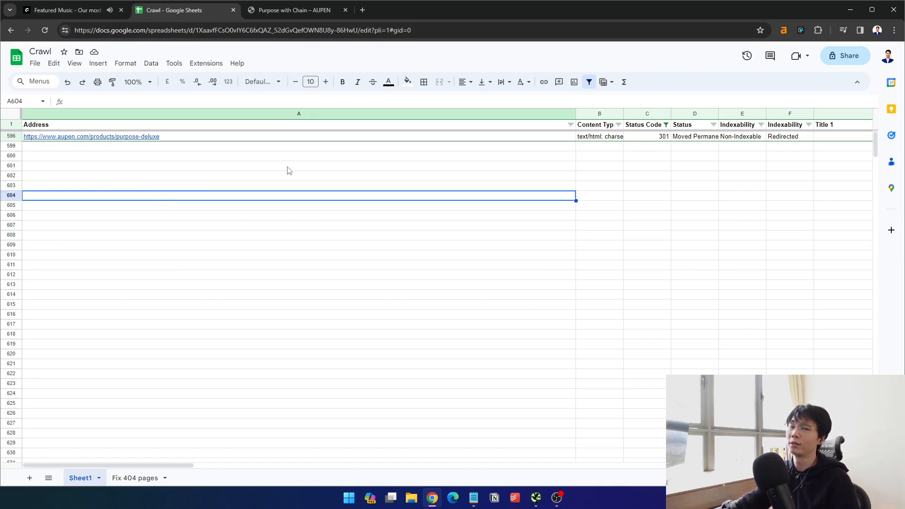
{"action": "left_click", "coordinate": [153, 165]}
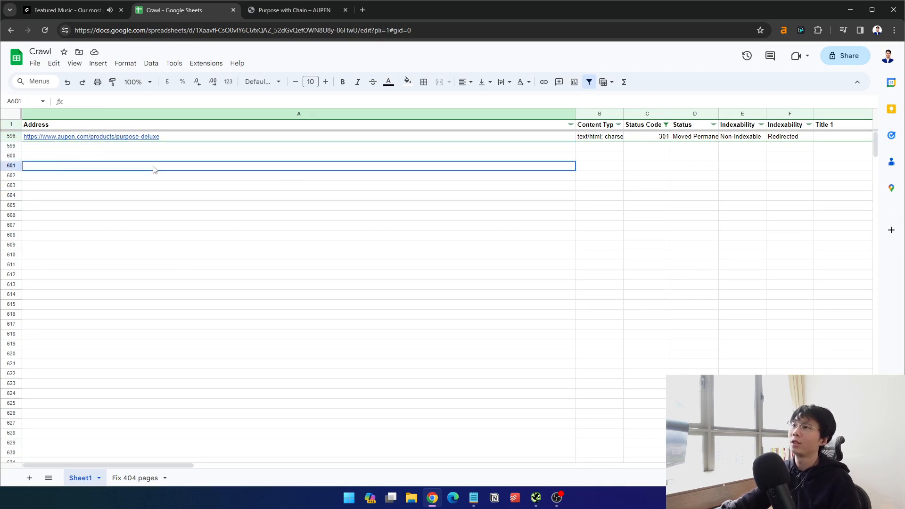
Examine the Purpose with Chain product page and compare its URL with the purpose-deluxe address in the crawl
{"action": "left_click", "coordinate": [76, 136]}
{"action": "left_click", "coordinate": [314, 11]}
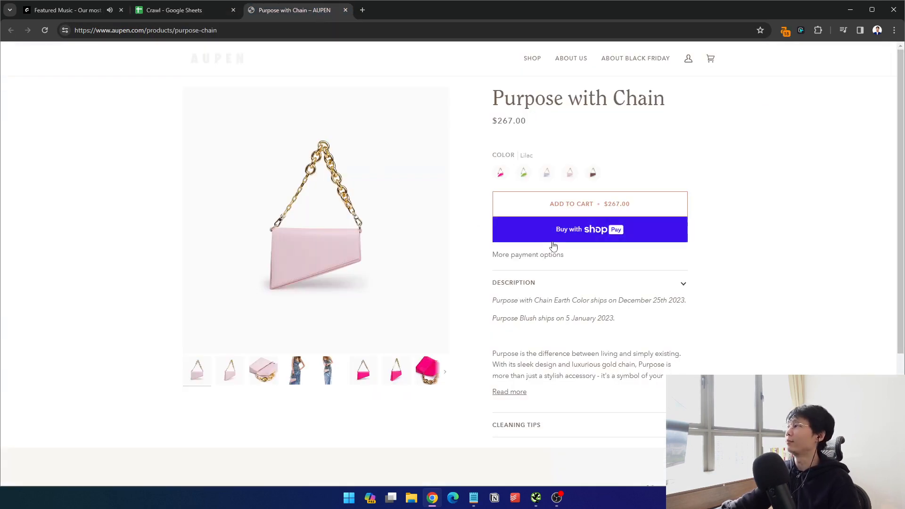
{"action": "scroll", "coordinate": [795, 210], "scroll_direction": "down", "scroll_amount": 2}
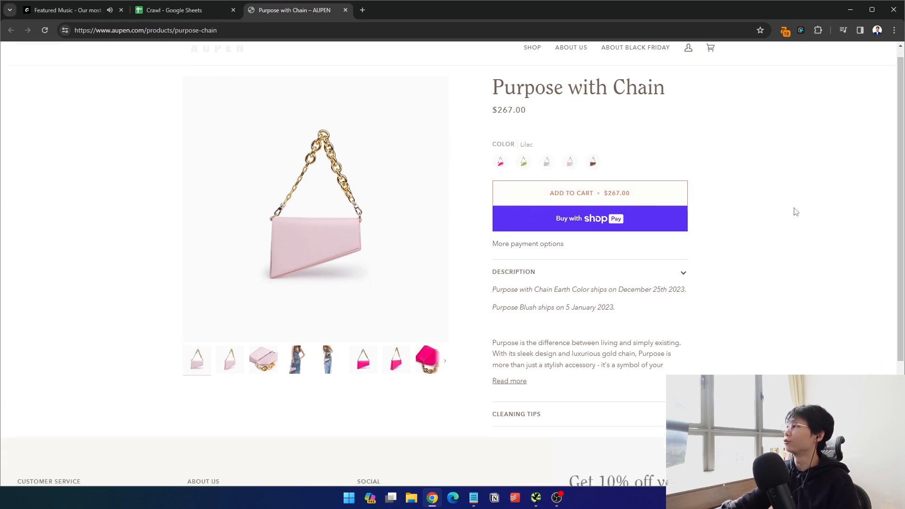
{"action": "scroll", "coordinate": [792, 203], "scroll_direction": "up", "scroll_amount": 2}
Return to the crawl sheet and check the content type and status code of the purpose-deluxe row
{"action": "left_click", "coordinate": [198, 11]}
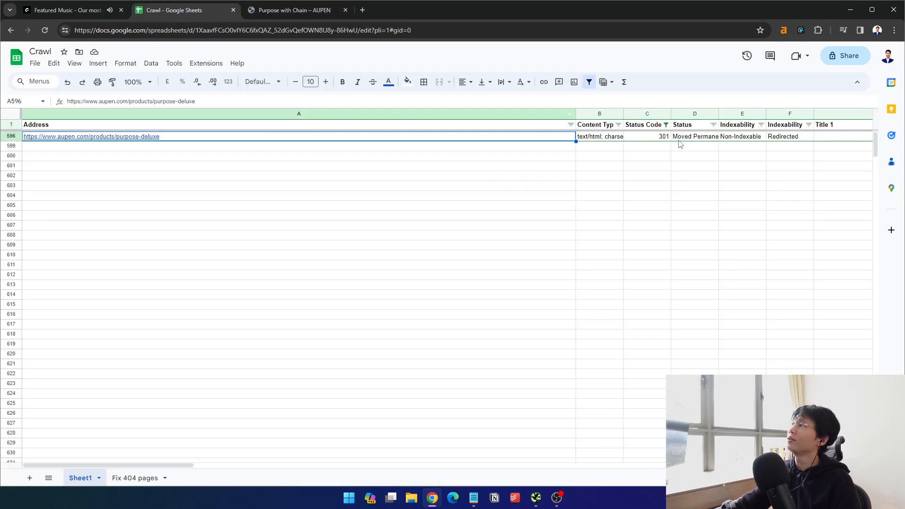
{"action": "left_click", "coordinate": [633, 140]}
{"action": "left_click", "coordinate": [601, 139]}
{"action": "left_click", "coordinate": [560, 139]}
{"action": "left_click", "coordinate": [654, 140]}
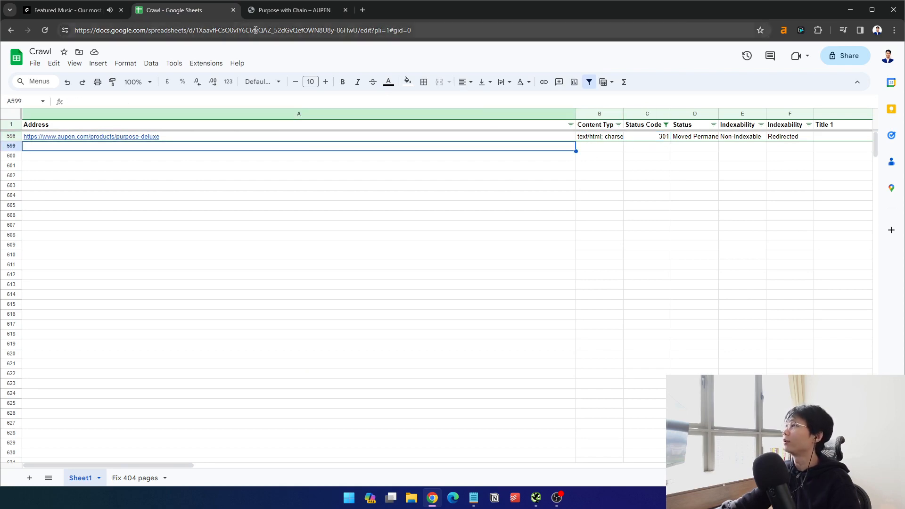
Open the Ahrefs HTTP headers for the Purpose with Chain page and examine the purpose-chain entry
{"action": "left_click", "coordinate": [295, 10]}
{"action": "left_click", "coordinate": [783, 30]}
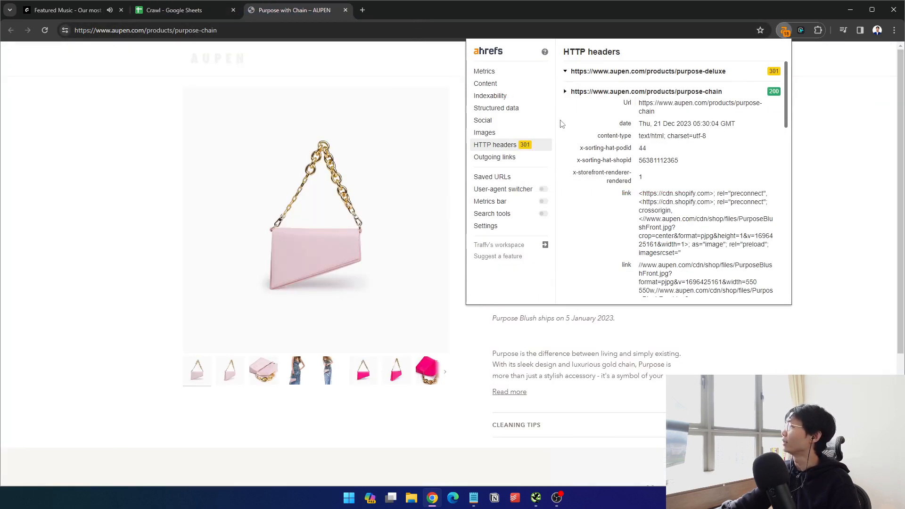
{"action": "left_click", "coordinate": [565, 92]}
{"action": "left_click", "coordinate": [568, 92]}
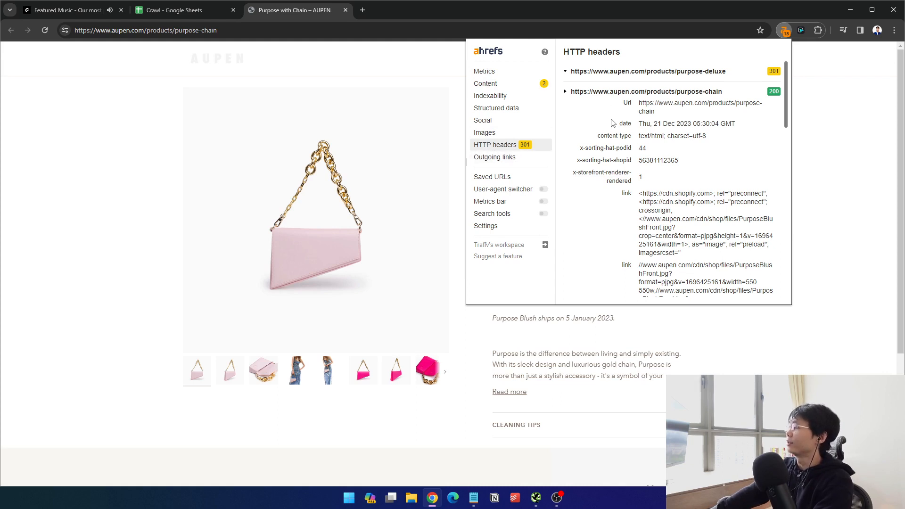
Compare the purpose-deluxe and purpose-chain URLs in the HTTP header details, collapse both entries, and return to the crawl sheet
{"action": "left_click", "coordinate": [587, 75]}
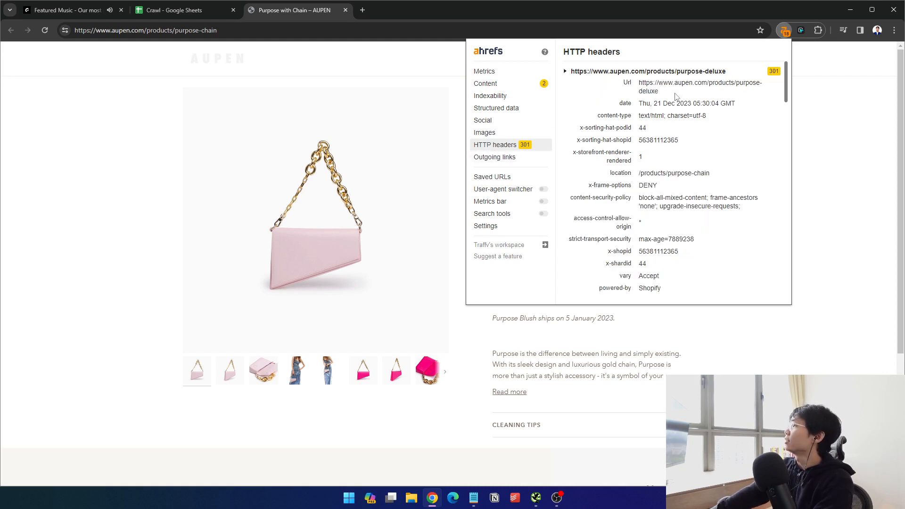
{"action": "left_click_drag", "start_coordinate": [660, 91], "coordinate": [634, 83]}
{"action": "left_click", "coordinate": [570, 71]}
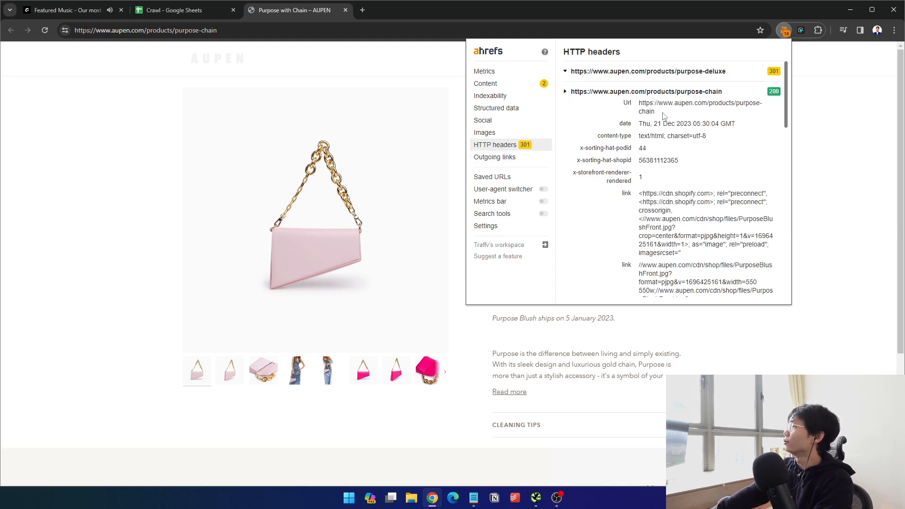
{"action": "left_click_drag", "start_coordinate": [663, 114], "coordinate": [637, 102]}
{"action": "left_click", "coordinate": [572, 92]}
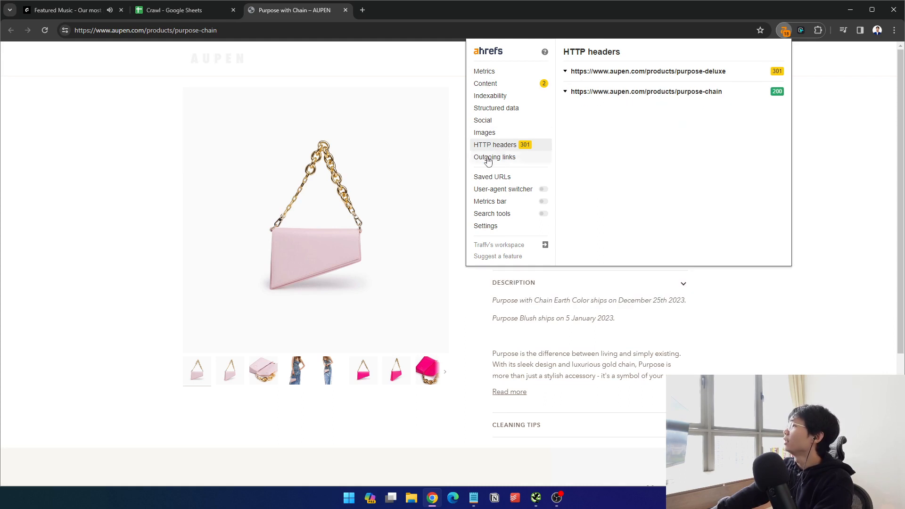
{"action": "left_click", "coordinate": [90, 121]}
{"action": "left_click", "coordinate": [187, 17]}
{"action": "left_click", "coordinate": [521, 223]}
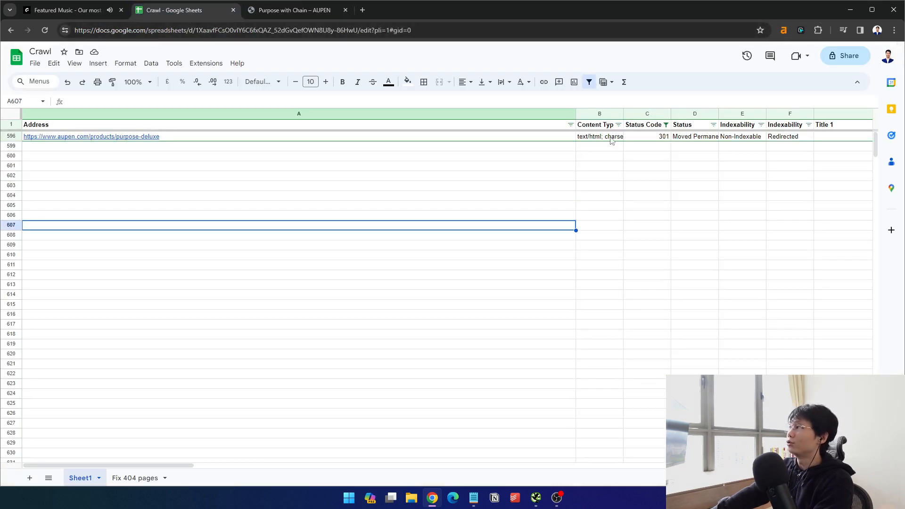
{"action": "left_click", "coordinate": [522, 137]}
{"action": "left_click", "coordinate": [222, 195]}
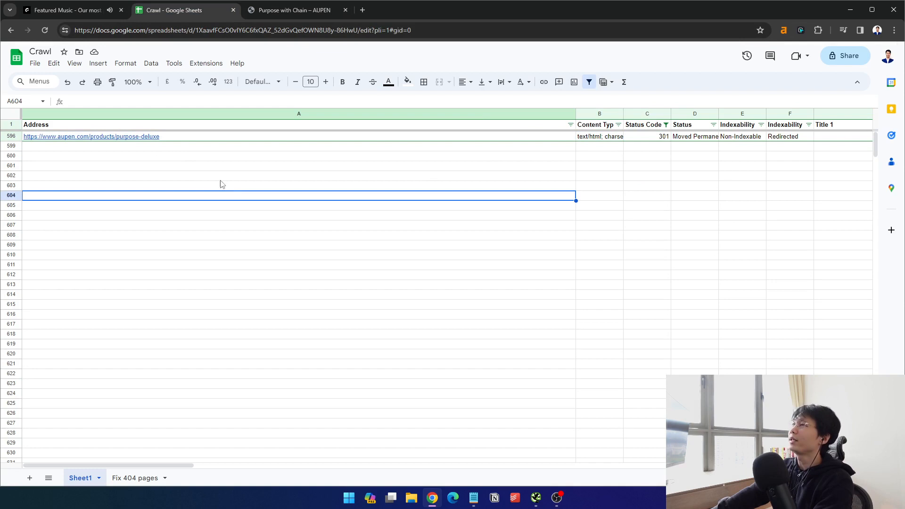
Start a redirect illustration below the crawl data by entering A in cell A609
{"action": "left_click", "coordinate": [150, 140]}
{"action": "left_click", "coordinate": [191, 148]}
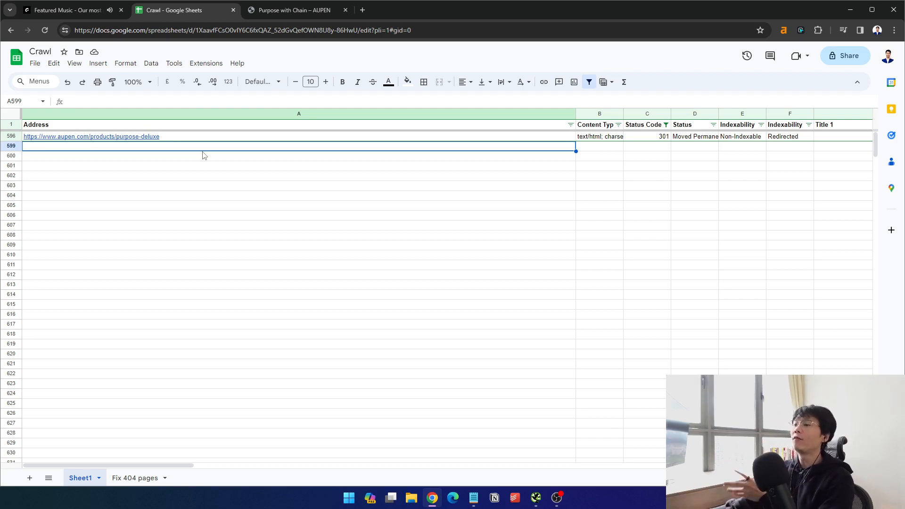
{"action": "left_click", "coordinate": [326, 247]}
{"action": "type", "text": "A"}
{"action": "left_click", "coordinate": [228, 288]}
{"action": "left_click", "coordinate": [239, 255]}
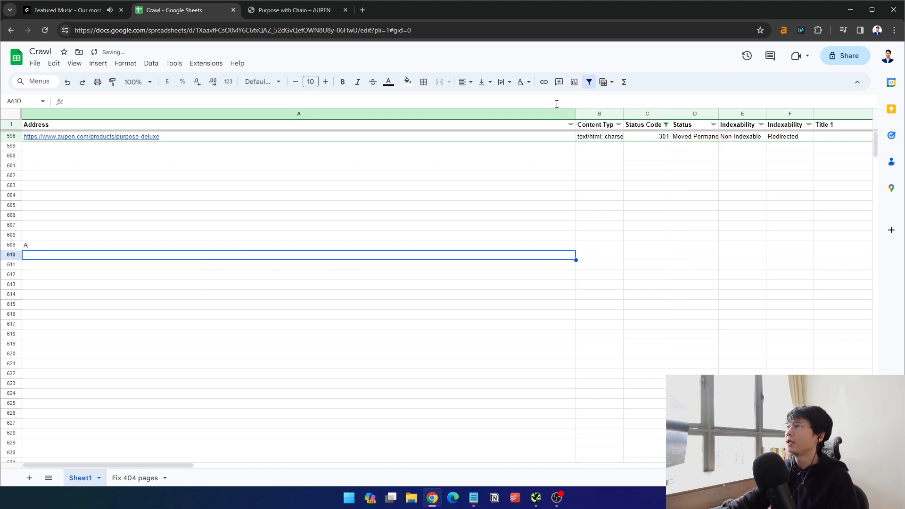
Narrow column A to roughly half its width and label the A example with Destination in cell A608
{"action": "left_click_drag", "start_coordinate": [575, 114], "coordinate": [274, 115]}
{"action": "left_click", "coordinate": [69, 246]}
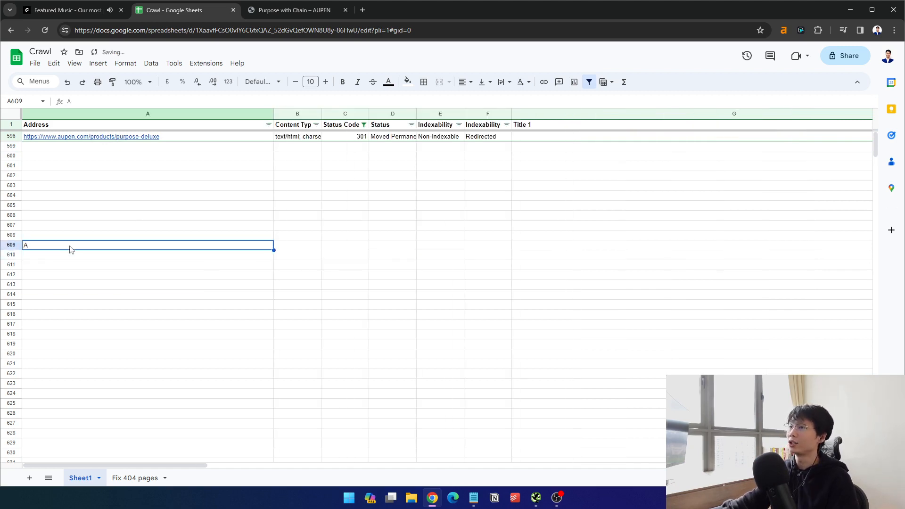
{"action": "left_click", "coordinate": [46, 237]}
{"action": "type", "text": "Destination"}
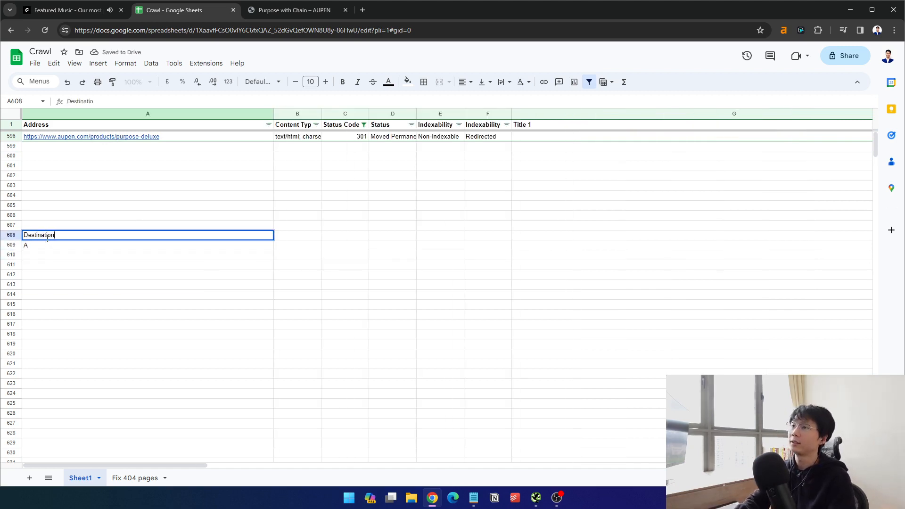
{"action": "key", "text": "Return"}
Add a Start label in cell B608 with the value B beneath it
{"action": "left_click", "coordinate": [295, 247]}
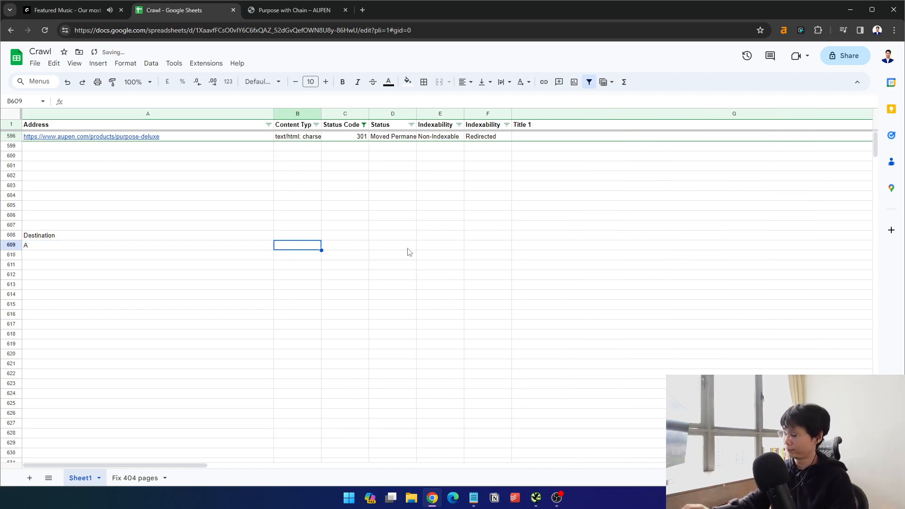
{"action": "key", "text": "Up"}
{"action": "type", "text": "Start"}
{"action": "key", "text": "Return"}
{"action": "type", "text": "B"}
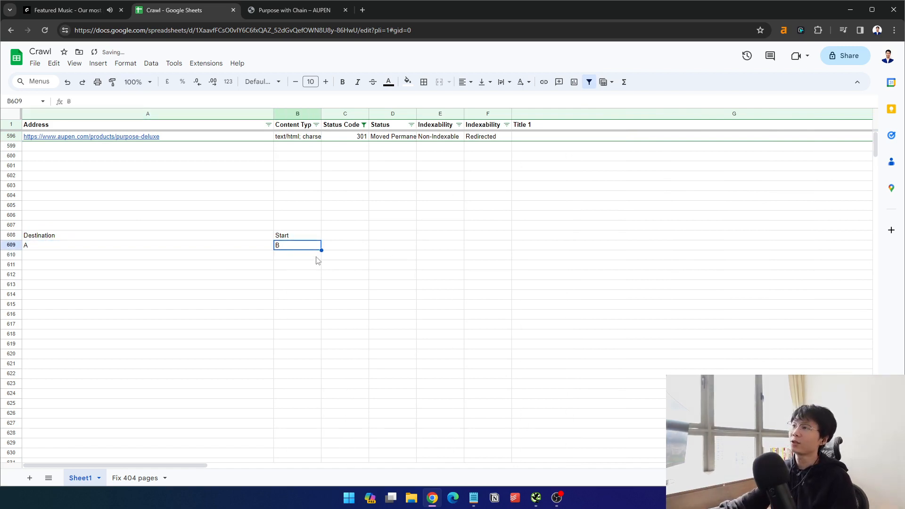
Trace the redirect example from start B to destination A
{"action": "left_click", "coordinate": [63, 247]}
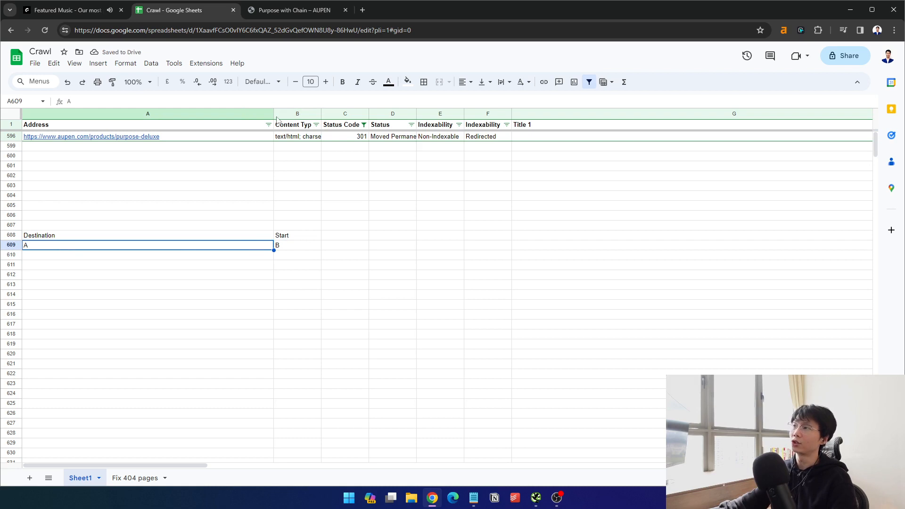
{"action": "left_click", "coordinate": [77, 234]}
{"action": "left_click", "coordinate": [76, 246]}
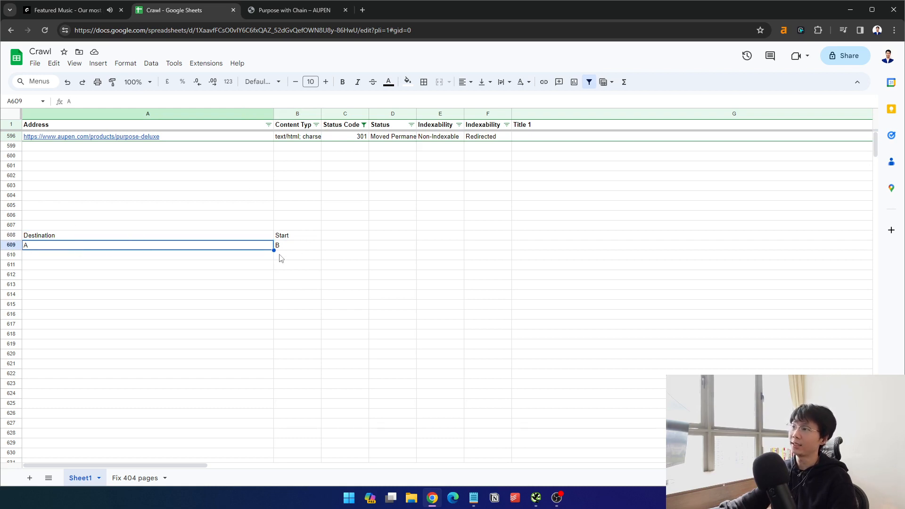
{"action": "left_click", "coordinate": [294, 248]}
{"action": "left_click_drag", "start_coordinate": [295, 249], "coordinate": [141, 247]}
{"action": "left_click", "coordinate": [284, 237]}
{"action": "left_click", "coordinate": [288, 242]}
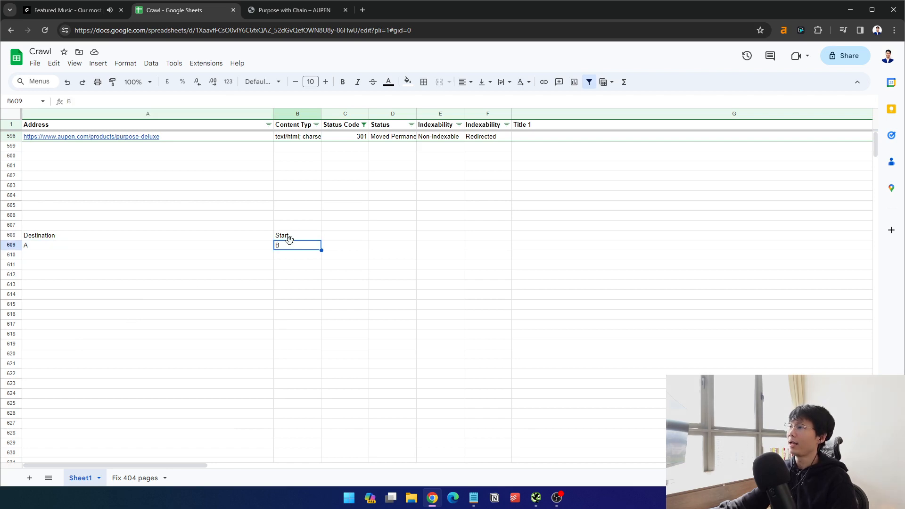
Add a Stop label in cell C608 with the value C beneath it
{"action": "left_click", "coordinate": [299, 238]}
{"action": "left_click", "coordinate": [331, 236]}
{"action": "type", "text": "Stop"}
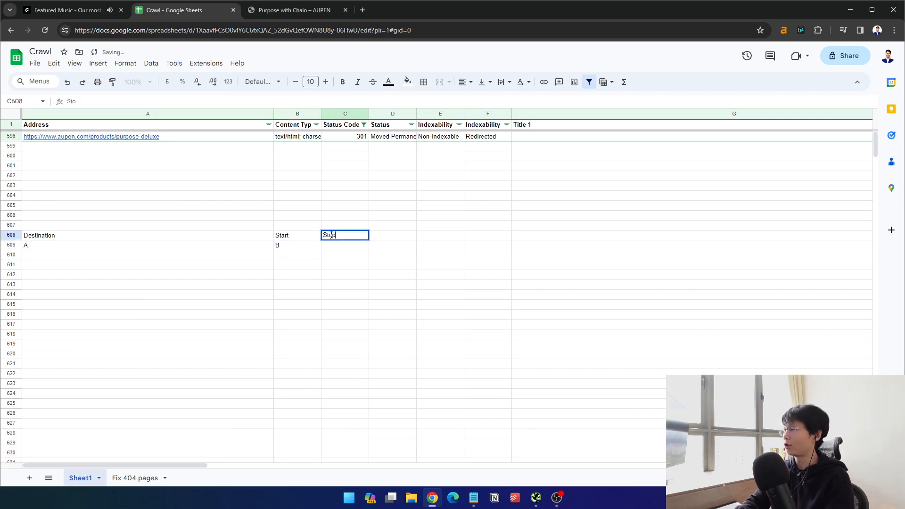
{"action": "key", "text": "Return"}
{"action": "type", "text": "C"}
{"action": "key", "text": "Return"}
Compare the direct path from B to A with the path that involves stop C in the redirect example
{"action": "left_click", "coordinate": [302, 237]}
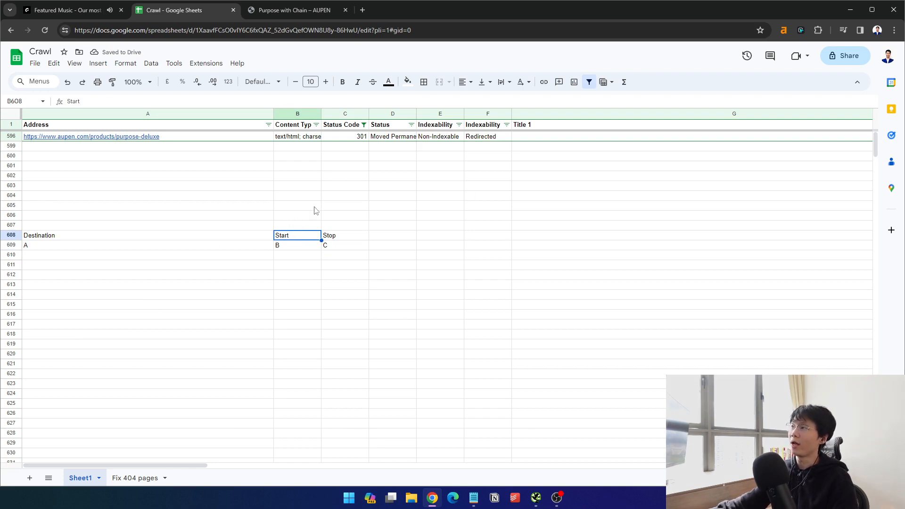
{"action": "left_click", "coordinate": [293, 246]}
{"action": "left_click", "coordinate": [303, 262]}
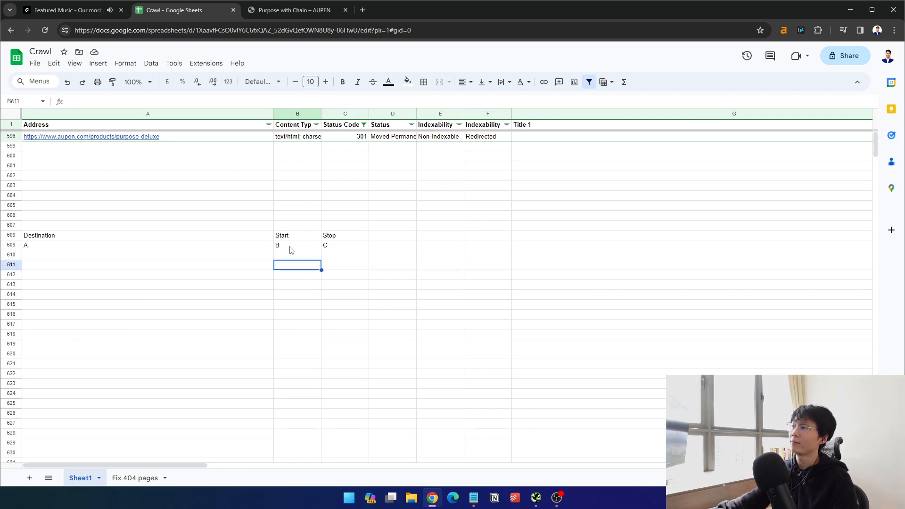
{"action": "left_click", "coordinate": [290, 247]}
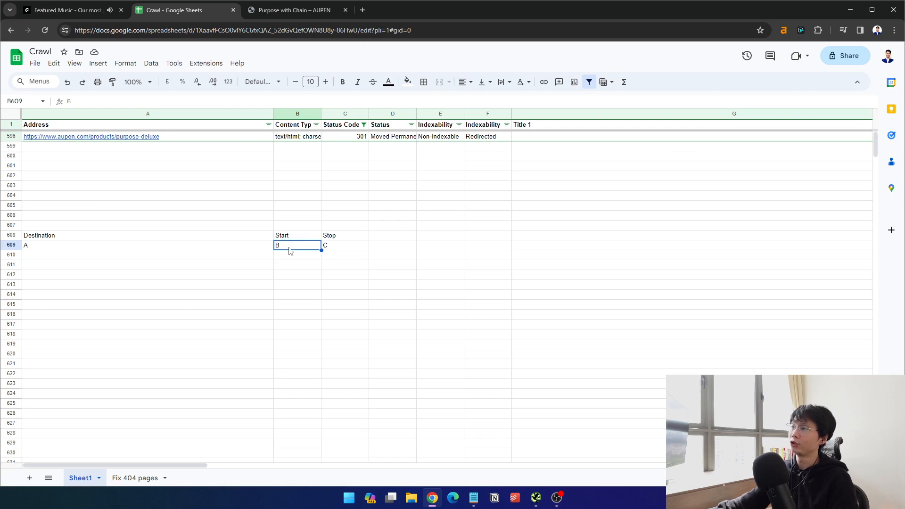
{"action": "left_click_drag", "start_coordinate": [290, 250], "coordinate": [71, 250]}
{"action": "left_click", "coordinate": [331, 255]}
{"action": "left_click", "coordinate": [72, 251]}
{"action": "left_click", "coordinate": [302, 246]}
{"action": "left_click", "coordinate": [350, 245]}
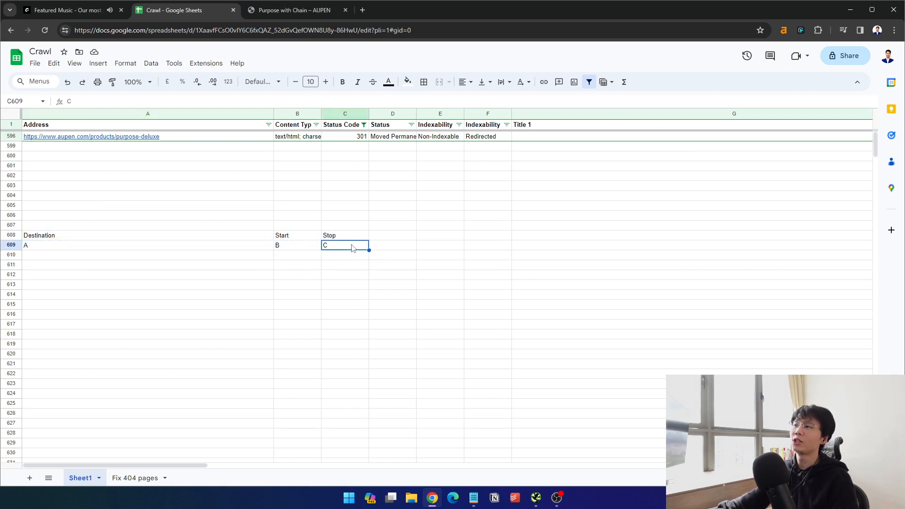
{"action": "left_click_drag", "start_coordinate": [350, 245], "coordinate": [214, 244]}
{"action": "left_click", "coordinate": [303, 247]}
{"action": "left_click", "coordinate": [332, 245]}
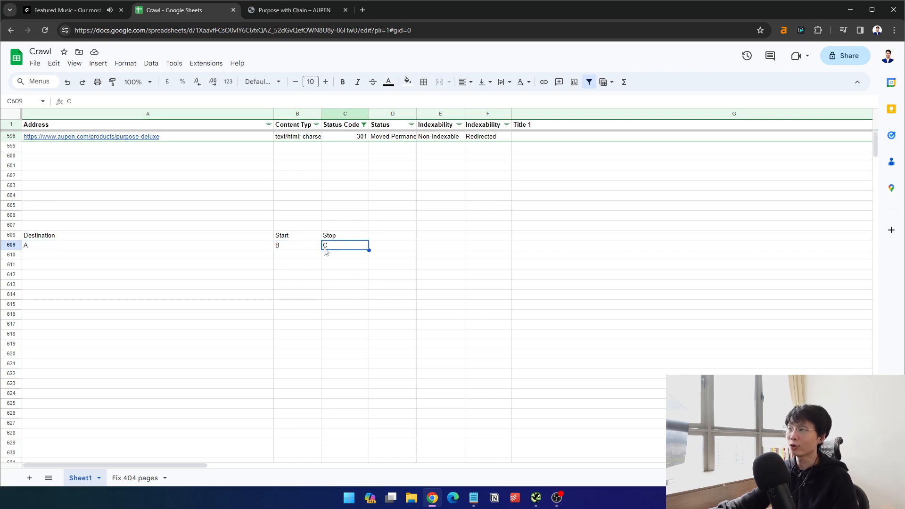
{"action": "left_click", "coordinate": [292, 247]}
{"action": "left_click", "coordinate": [219, 247]}
{"action": "left_click", "coordinate": [308, 248]}
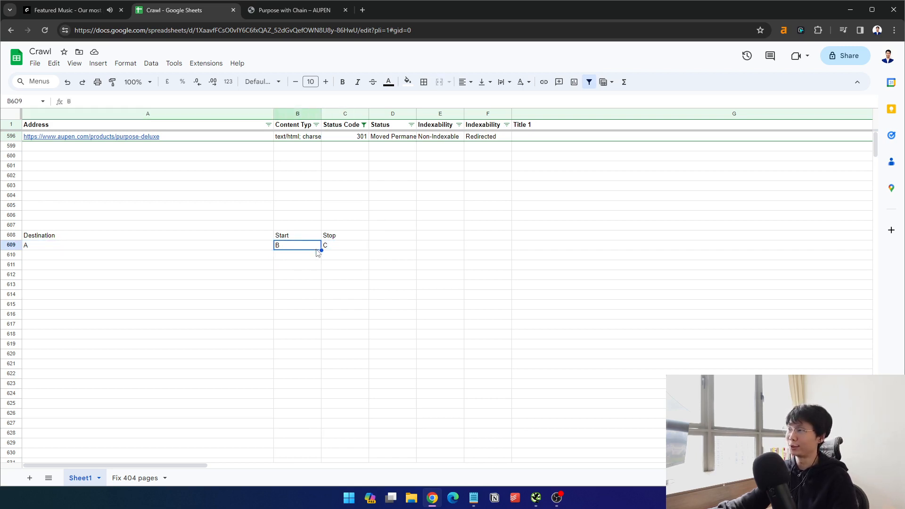
{"action": "left_click", "coordinate": [330, 246]}
{"action": "left_click", "coordinate": [156, 247]}
{"action": "left_click", "coordinate": [350, 246]}
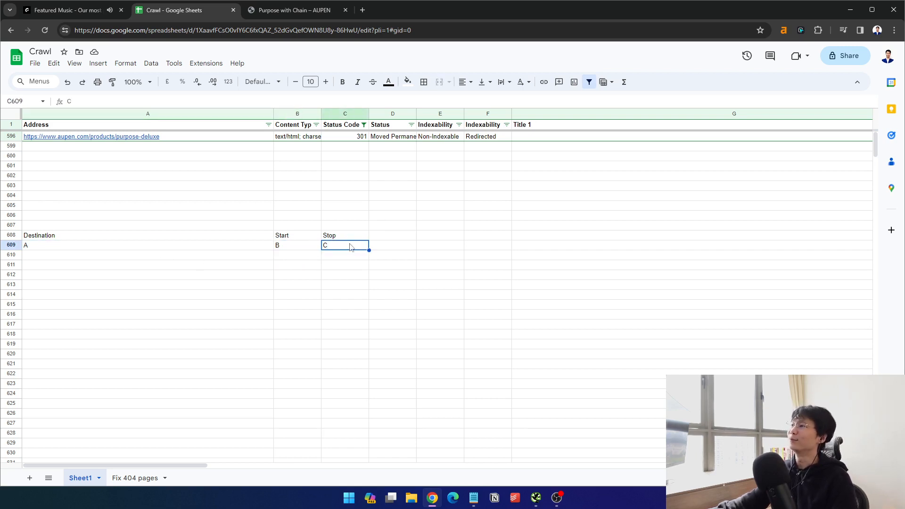
Clear the Stop label and its C value, leaving the direct path from B to A to trace
{"action": "left_click_drag", "start_coordinate": [344, 226], "coordinate": [357, 309]}
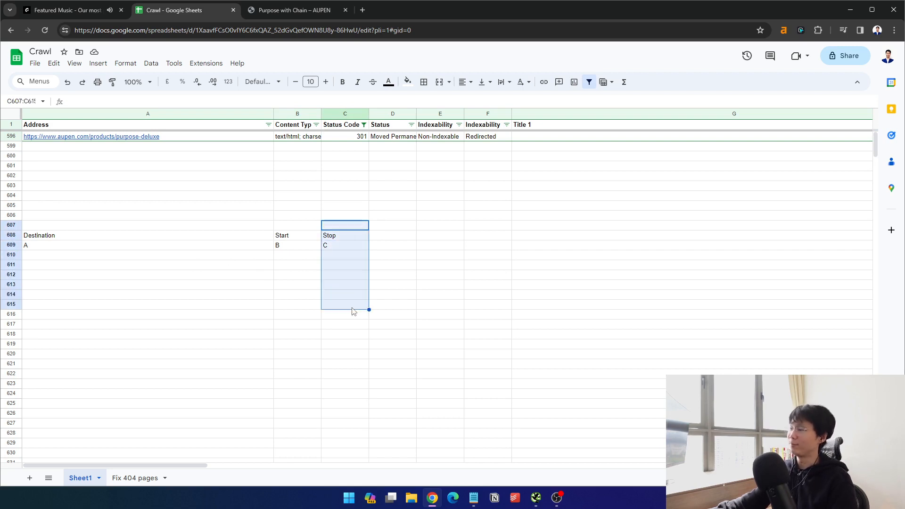
{"action": "key", "text": "Delete"}
{"action": "left_click", "coordinate": [297, 246]}
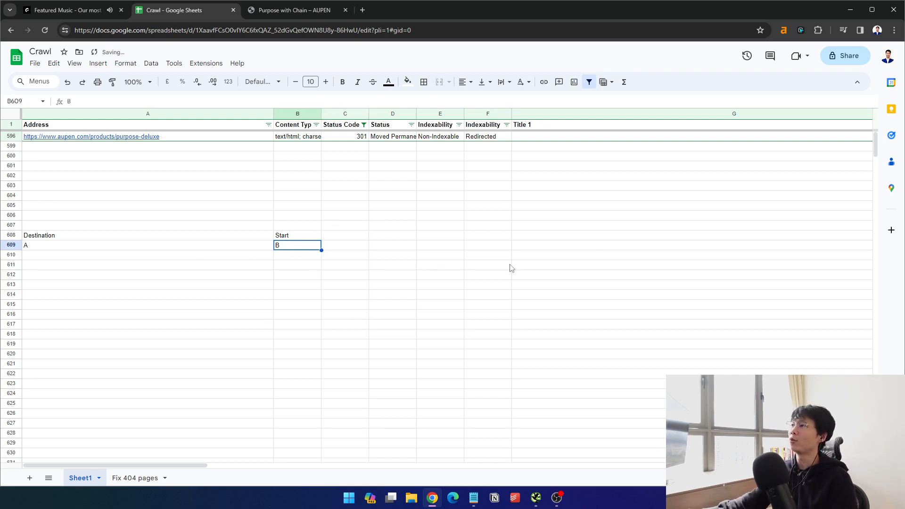
{"action": "left_click_drag", "start_coordinate": [295, 246], "coordinate": [132, 253]}
{"action": "left_click", "coordinate": [312, 267]}
{"action": "left_click", "coordinate": [306, 245]}
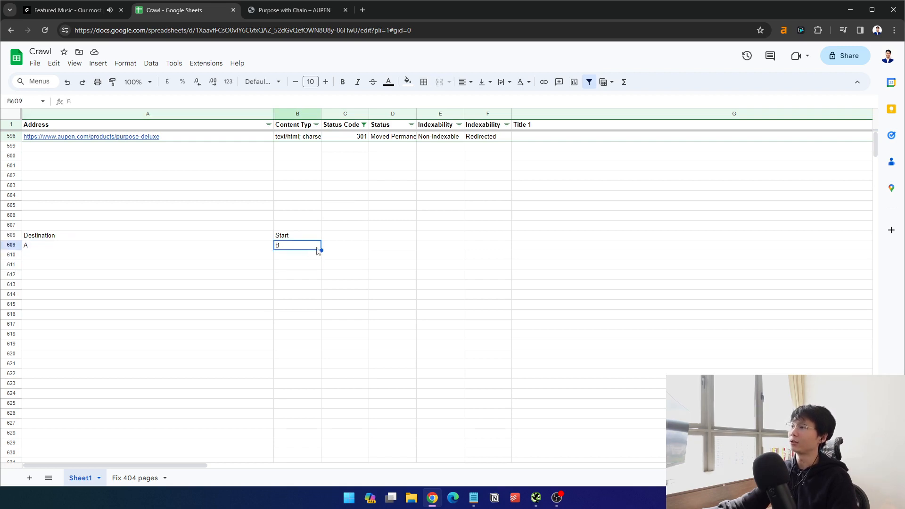
{"action": "left_click_drag", "start_coordinate": [315, 247], "coordinate": [160, 248]}
{"action": "left_click", "coordinate": [50, 246]}
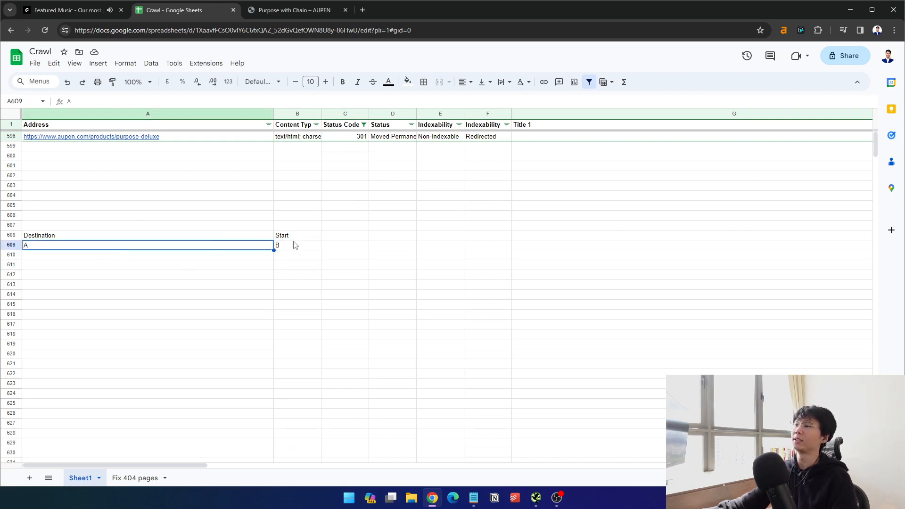
{"action": "left_click", "coordinate": [289, 250]}
Enter C in cell C609 and trace the path between B, C and A
{"action": "left_click", "coordinate": [347, 248]}
{"action": "type", "text": "C"}
{"action": "left_click", "coordinate": [352, 277]}
{"action": "left_click", "coordinate": [307, 244]}
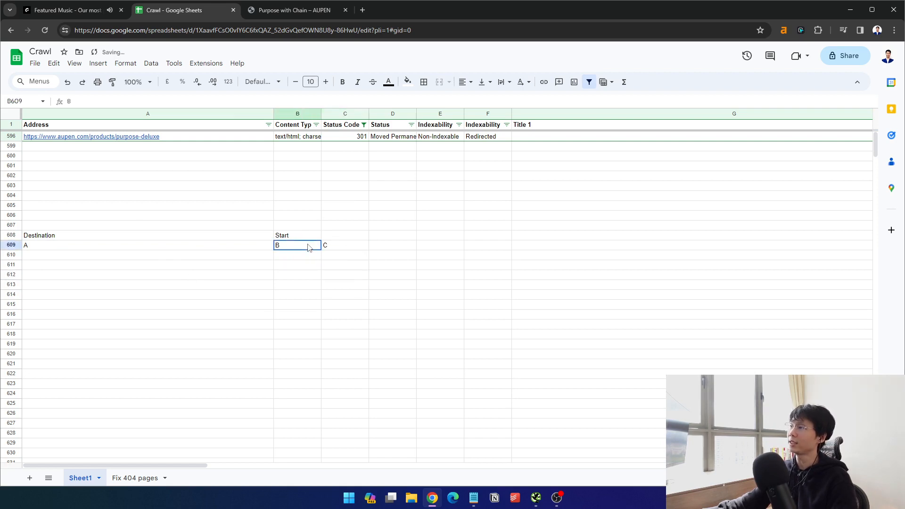
{"action": "left_click", "coordinate": [346, 247]}
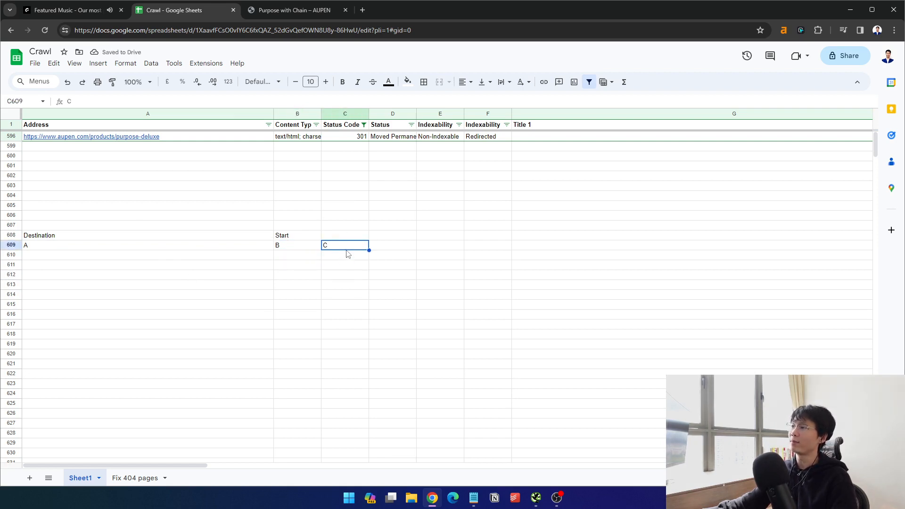
{"action": "left_click_drag", "start_coordinate": [339, 243], "coordinate": [201, 248]}
Clear the whole Destination and Start example, including the values A, B and C
{"action": "left_click_drag", "start_coordinate": [254, 215], "coordinate": [405, 296]}
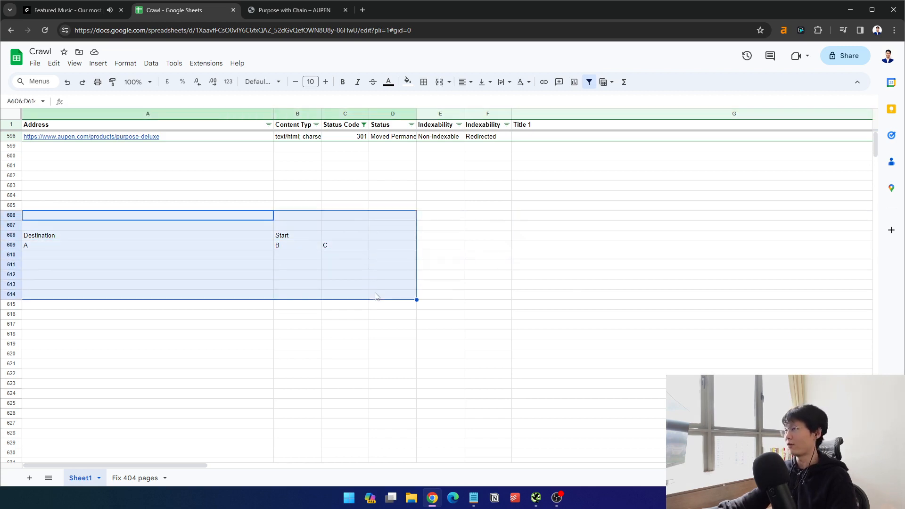
{"action": "key", "text": "Delete"}
{"action": "left_click", "coordinate": [381, 290]}
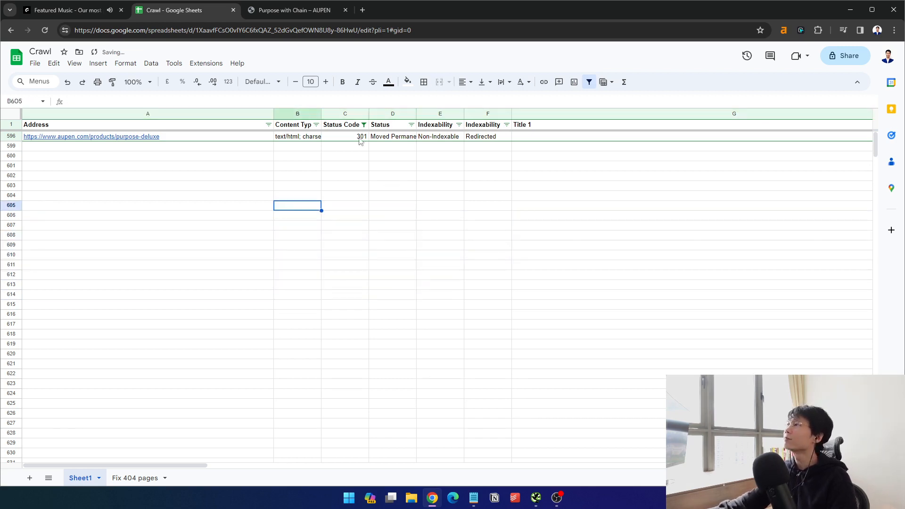
Check the address and status code of the purpose-deluxe row
{"action": "left_click", "coordinate": [152, 136]}
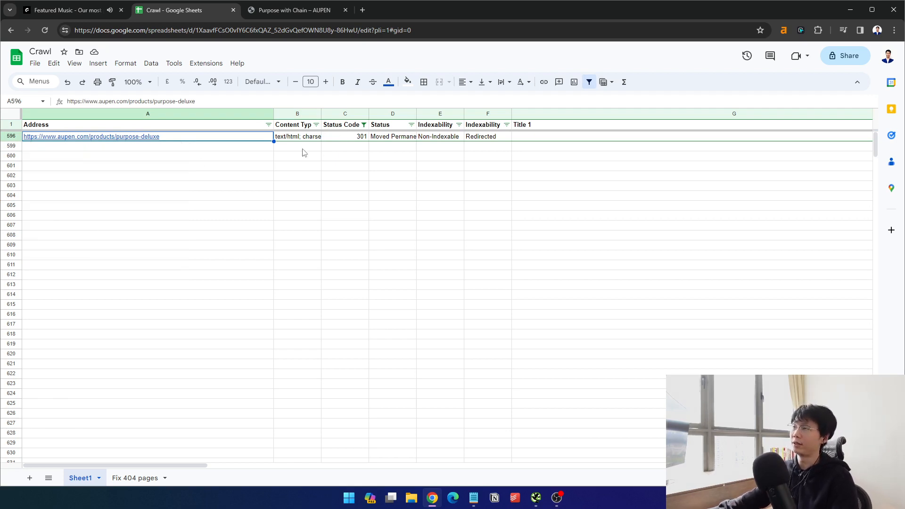
{"action": "left_click", "coordinate": [351, 136]}
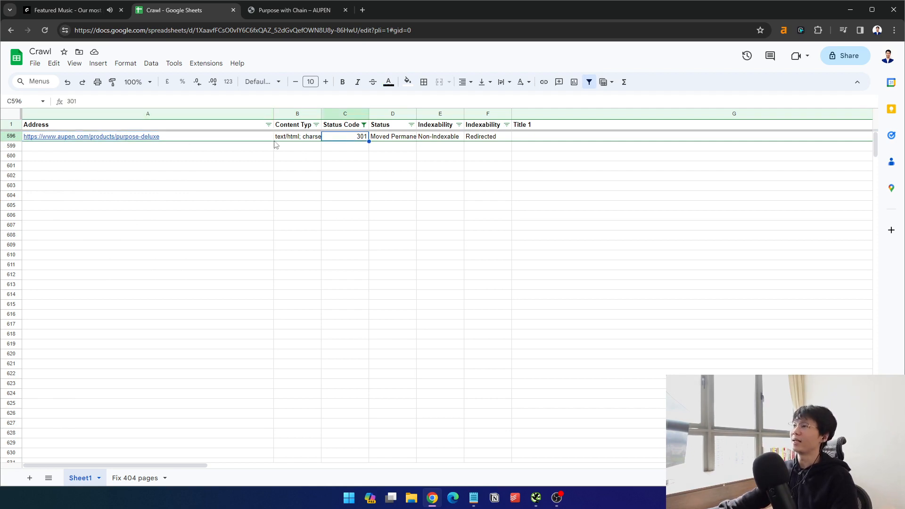
{"action": "left_click", "coordinate": [264, 139]}
{"action": "left_click", "coordinate": [238, 197]}
{"action": "left_click", "coordinate": [92, 137]}
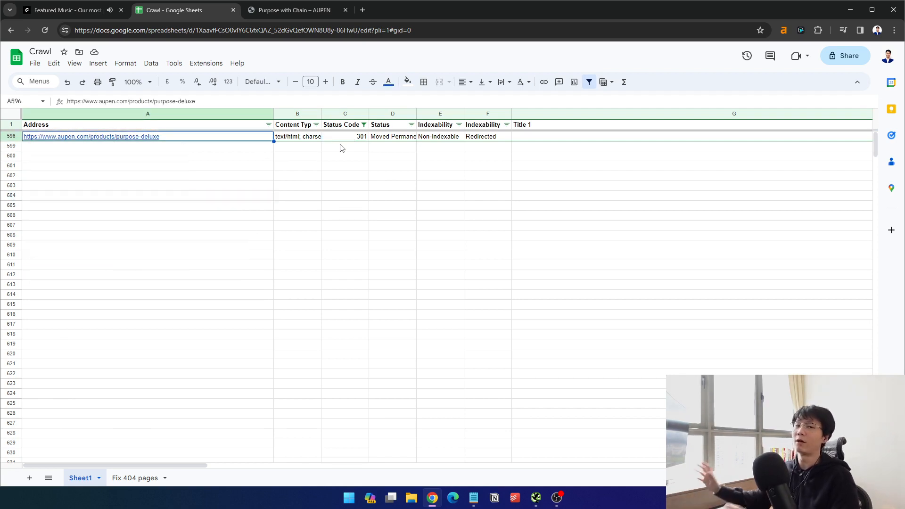
{"action": "left_click", "coordinate": [198, 186]}
{"action": "left_click", "coordinate": [187, 127]}
Copy the purpose-deluxe URL, search for it in the Screaming Frog crawl, and select the matching row
{"action": "left_click", "coordinate": [187, 137]}
{"action": "key", "text": "ctrl+c"}
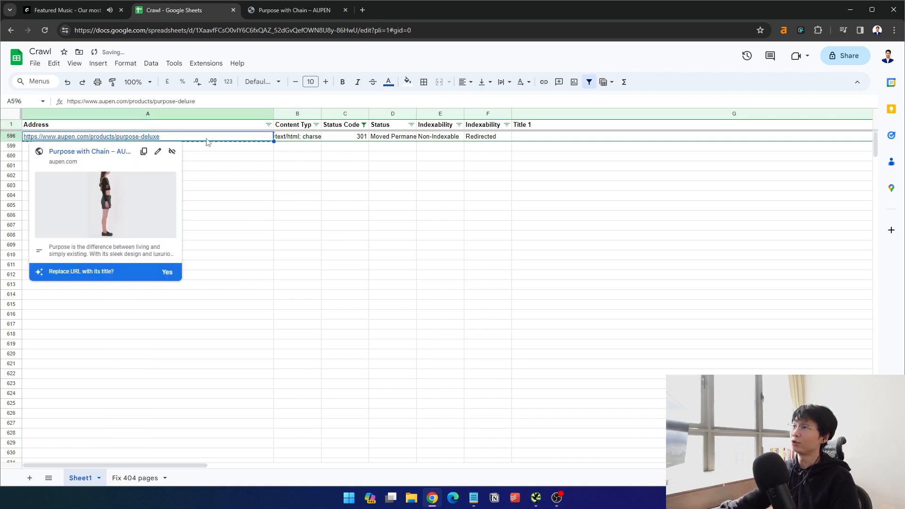
{"action": "left_click", "coordinate": [536, 497]}
{"action": "left_click", "coordinate": [465, 113]}
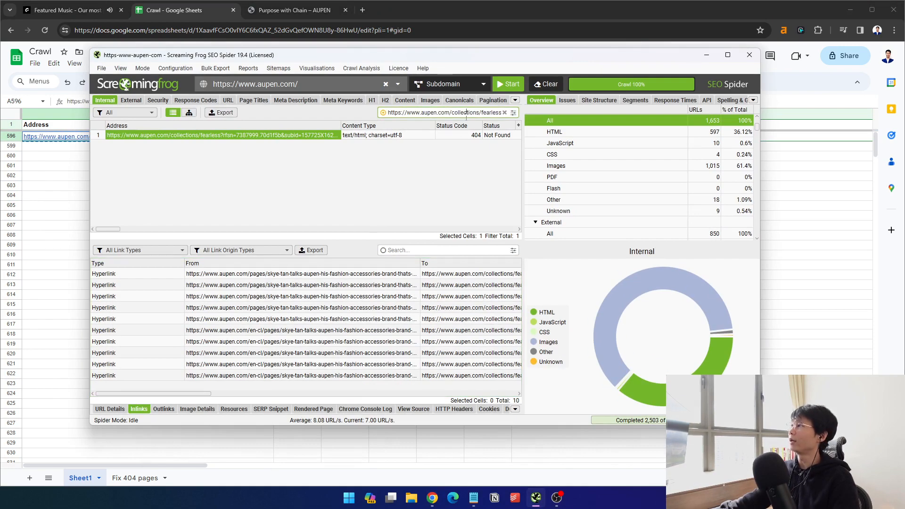
{"action": "key", "text": "ctrl+v"}
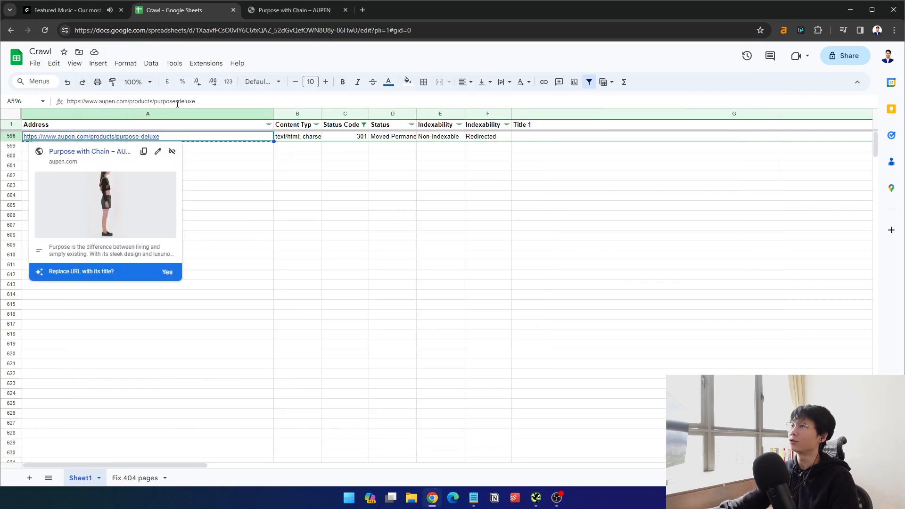
{"action": "key", "text": "ctrl+v"}
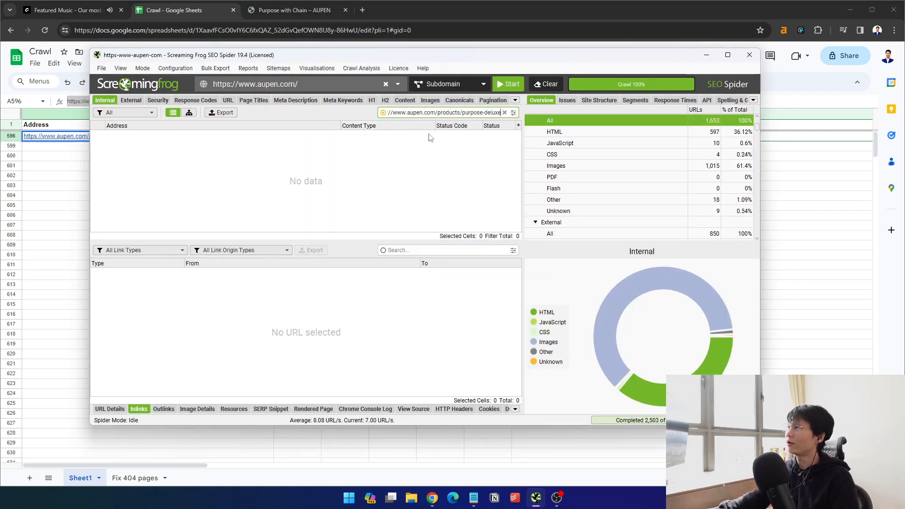
{"action": "left_click", "coordinate": [224, 136]}
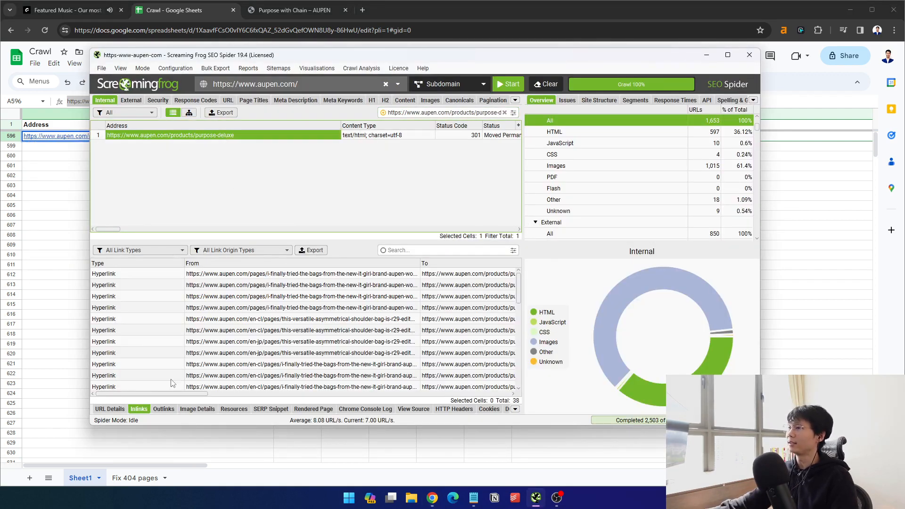
Examine the internal links pointing to the purpose-deluxe URL, checking their source pages, target addresses and anchor text
{"action": "left_click", "coordinate": [107, 408]}
{"action": "left_click", "coordinate": [141, 408]}
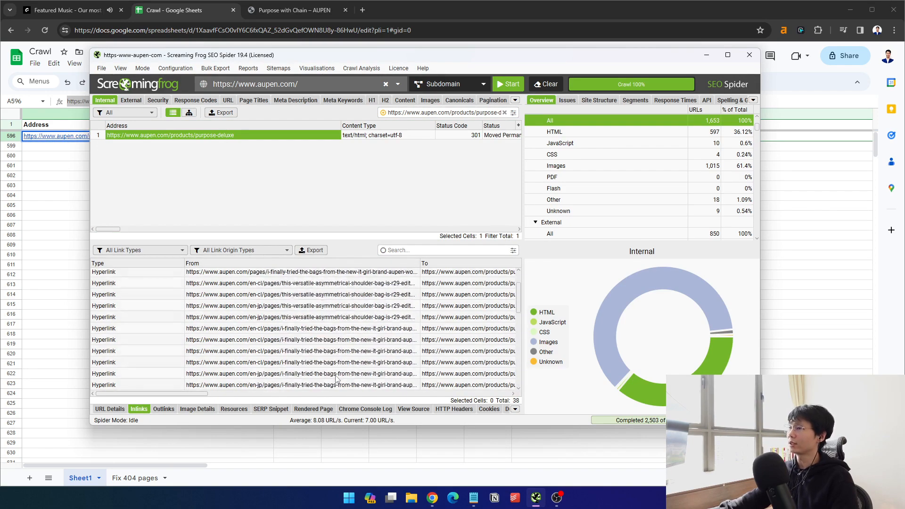
{"action": "scroll", "coordinate": [286, 342], "scroll_direction": "right", "scroll_amount": 5}
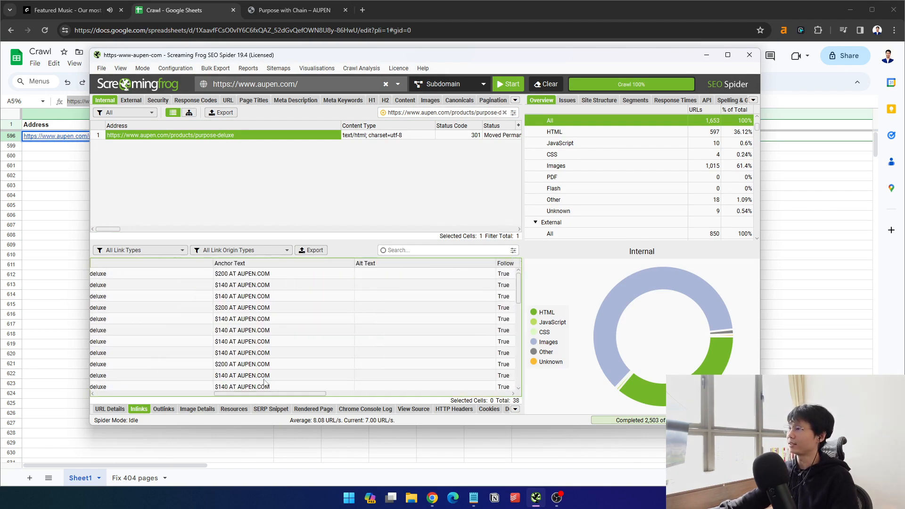
{"action": "scroll", "coordinate": [212, 340], "scroll_direction": "down", "scroll_amount": 1}
{"action": "scroll", "coordinate": [145, 307], "scroll_direction": "left", "scroll_amount": 5}
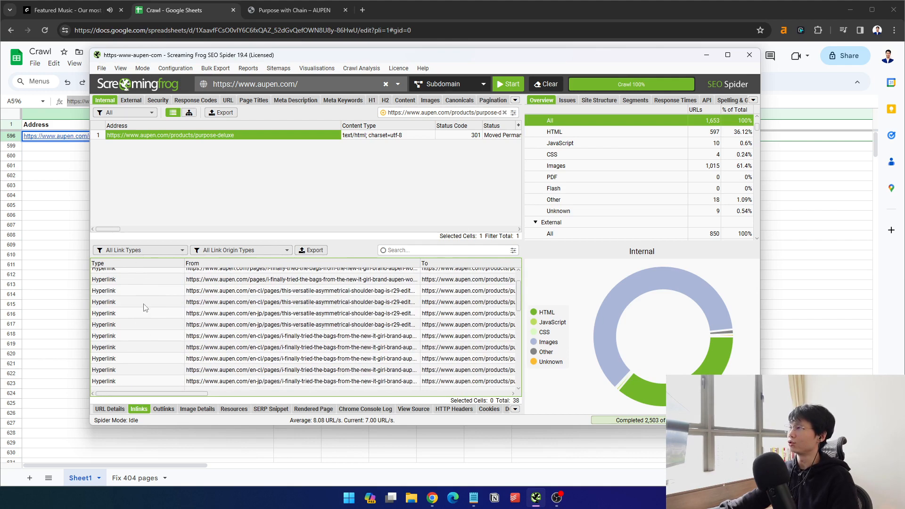
{"action": "scroll", "coordinate": [300, 335], "scroll_direction": "up", "scroll_amount": 1}
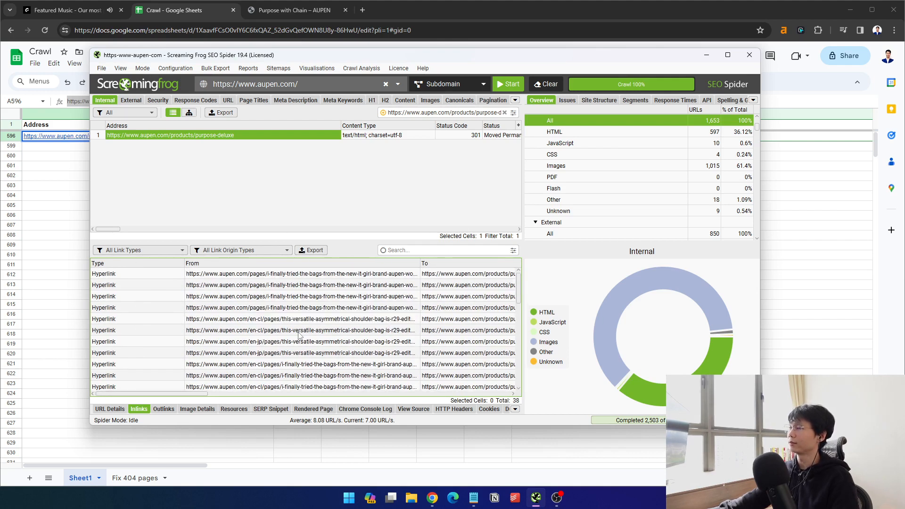
{"action": "left_click", "coordinate": [225, 274]}
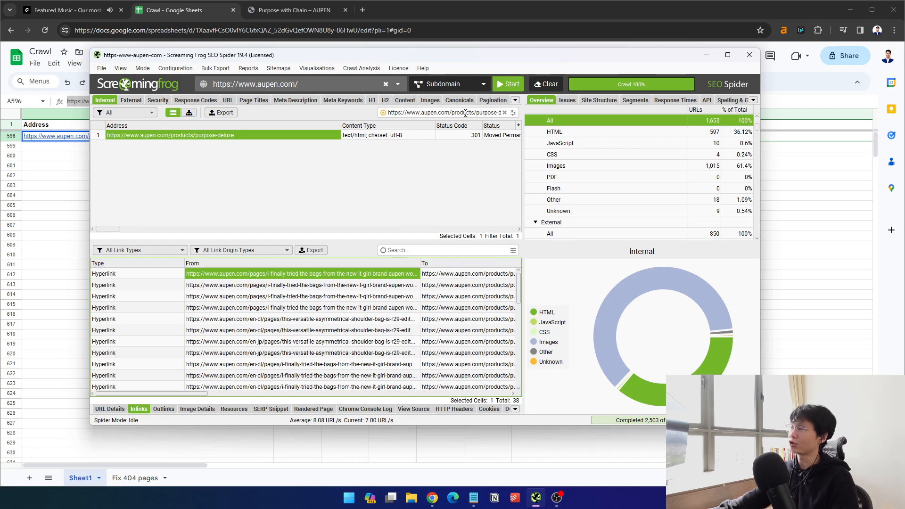
{"action": "left_click", "coordinate": [479, 275]}
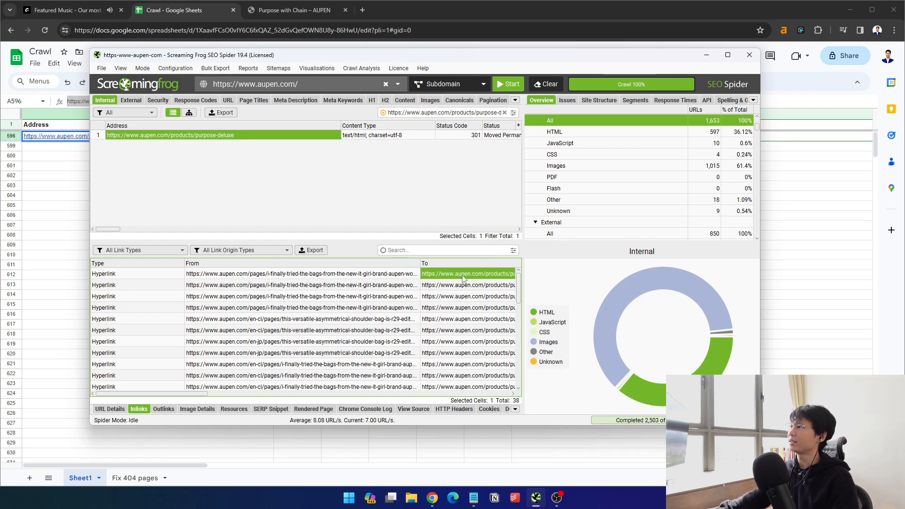
Copy the Purpose with Chain page's URL in Chrome and add a sheet named "Fix 301" to the Crawl spreadsheet
{"action": "left_click", "coordinate": [267, 10]}
{"action": "key", "text": "ctrl+l"}
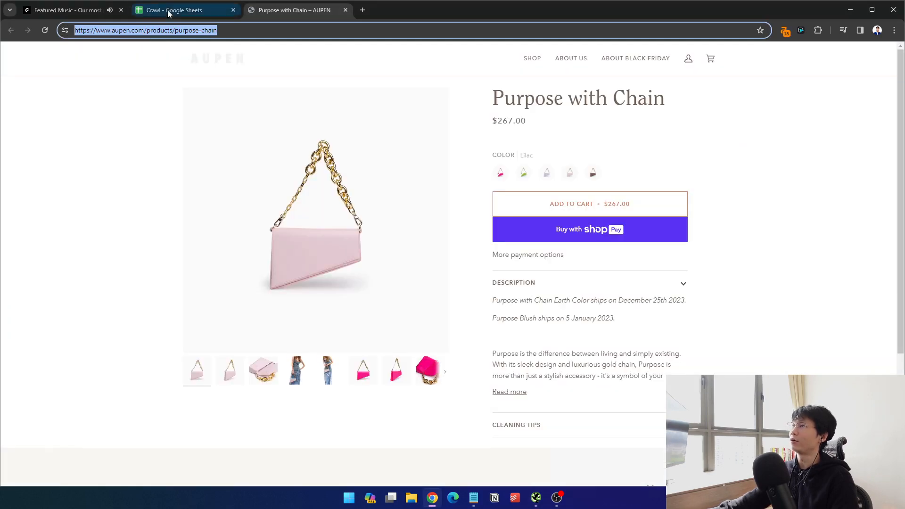
{"action": "left_click", "coordinate": [168, 10]}
{"action": "left_click", "coordinate": [254, 195]}
{"action": "left_click", "coordinate": [30, 477]}
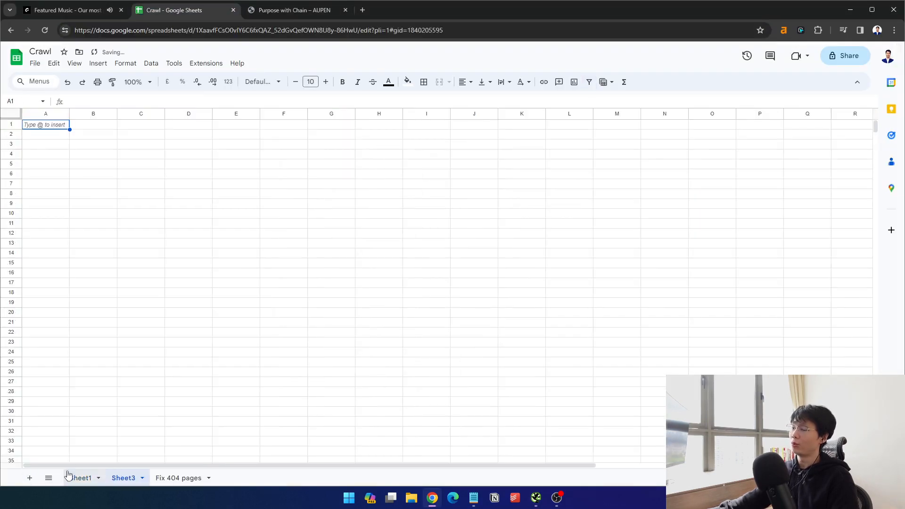
{"action": "right_click", "coordinate": [118, 482]}
{"action": "left_click", "coordinate": [132, 358]}
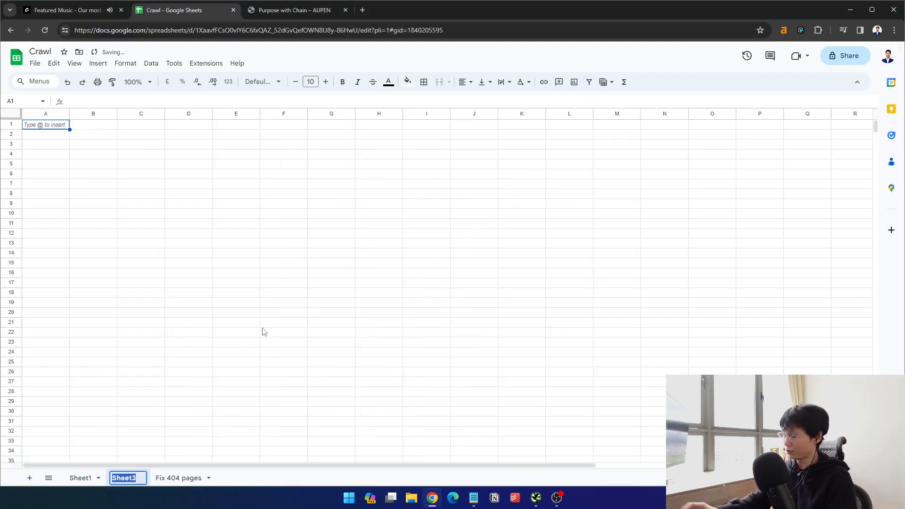
{"action": "type", "text": "Fix 301"}
{"action": "key", "text": "Return"}
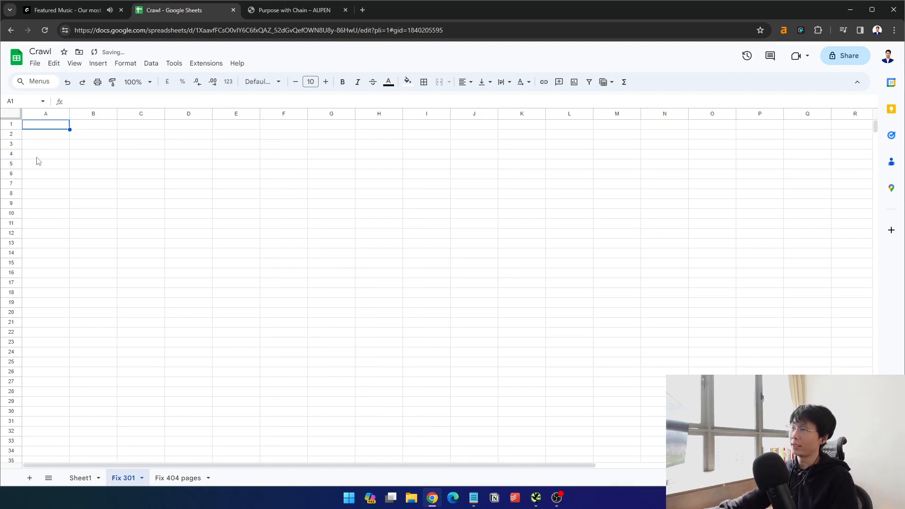
{"action": "type", "text": "Address"}
{"action": "key", "text": "Return"}
{"action": "key", "text": "ctrl+v"}
{"action": "key", "text": "ctrl+z"}
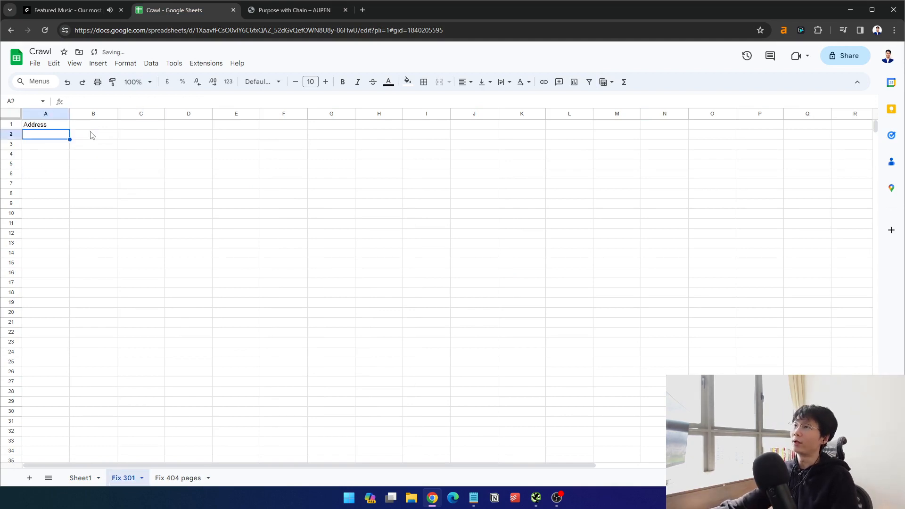
{"action": "left_click", "coordinate": [94, 126]}
{"action": "type", "text": "Final URL"}
{"action": "key", "text": "Return"}
{"action": "type", "text": "https://www.aupen.com/products/purpose-chain"}
Copy the purpose-deluxe URL from the Screaming Frog search into A2 of the Fix 301 sheet and fit column A to its contents
{"action": "key", "text": "ctrl+shift+Page_Up"}
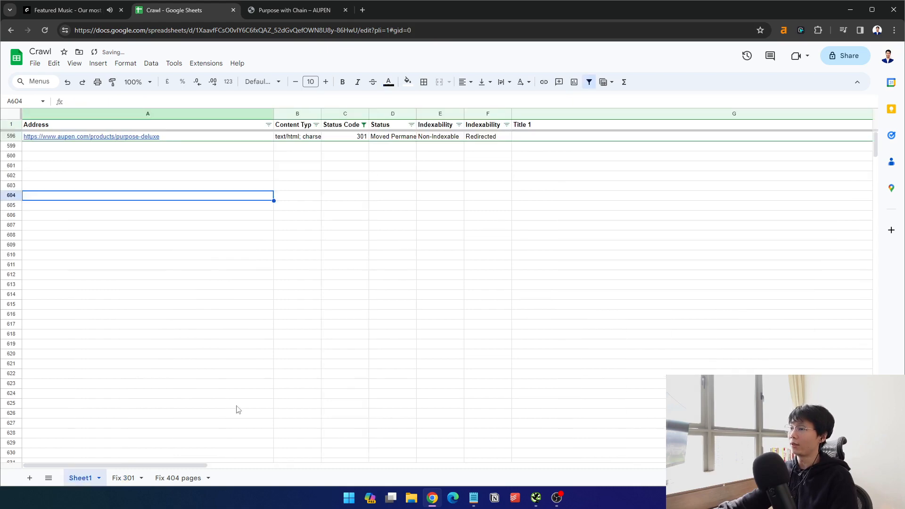
{"action": "left_click", "coordinate": [178, 478]}
{"action": "left_click", "coordinate": [123, 478]}
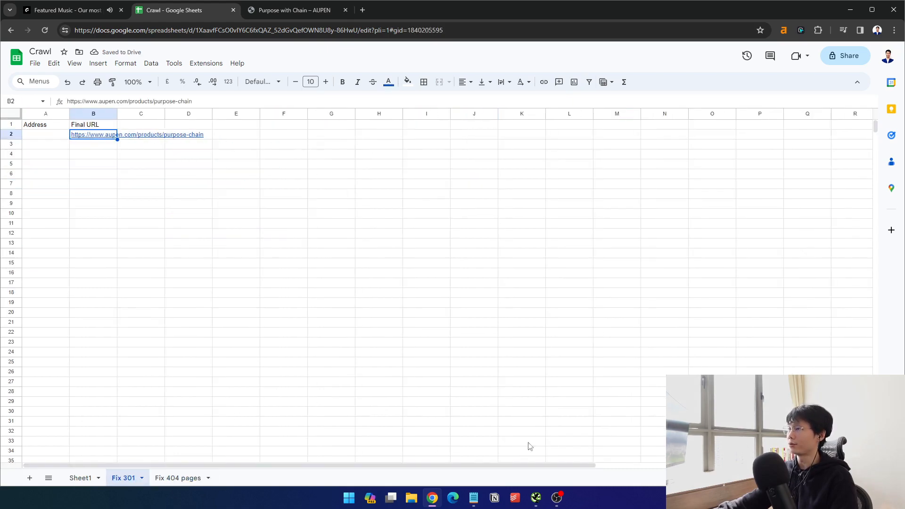
{"action": "left_click", "coordinate": [535, 497]}
{"action": "key", "text": "ctrl+a"}
{"action": "key", "text": "ctrl+c"}
{"action": "left_click", "coordinate": [39, 150]}
{"action": "left_click", "coordinate": [47, 134]}
{"action": "key", "text": "ctrl+v"}
{"action": "double_click", "coordinate": [69, 114]}
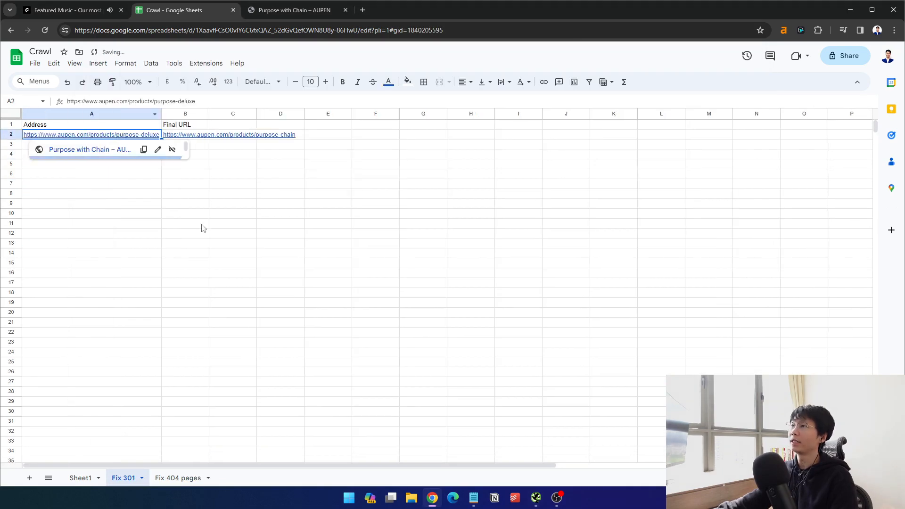
Insert an empty column to the right of the Address column and narrow it slightly
{"action": "left_click", "coordinate": [203, 224]}
{"action": "right_click", "coordinate": [97, 113]}
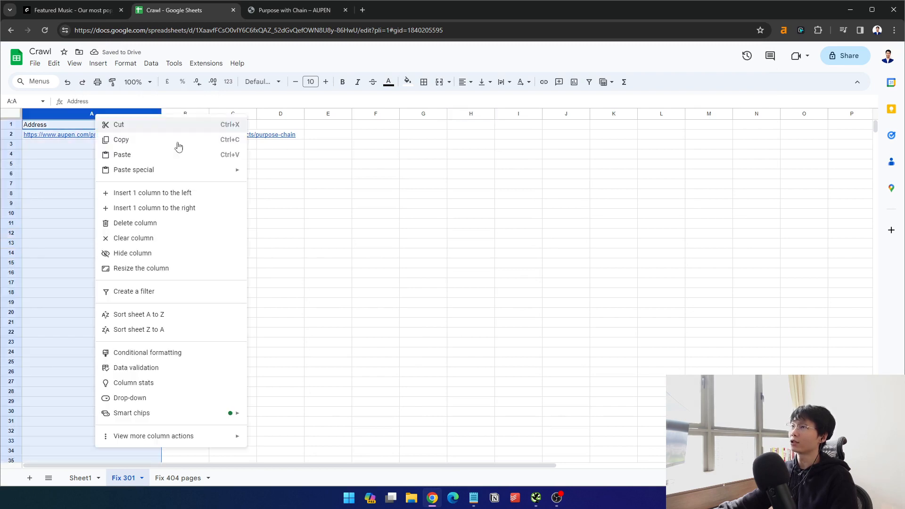
{"action": "left_click", "coordinate": [141, 206]}
{"action": "left_click", "coordinate": [170, 135]}
{"action": "left_click_drag", "start_coordinate": [302, 113], "coordinate": [262, 114]}
{"action": "left_click", "coordinate": [379, 253]}
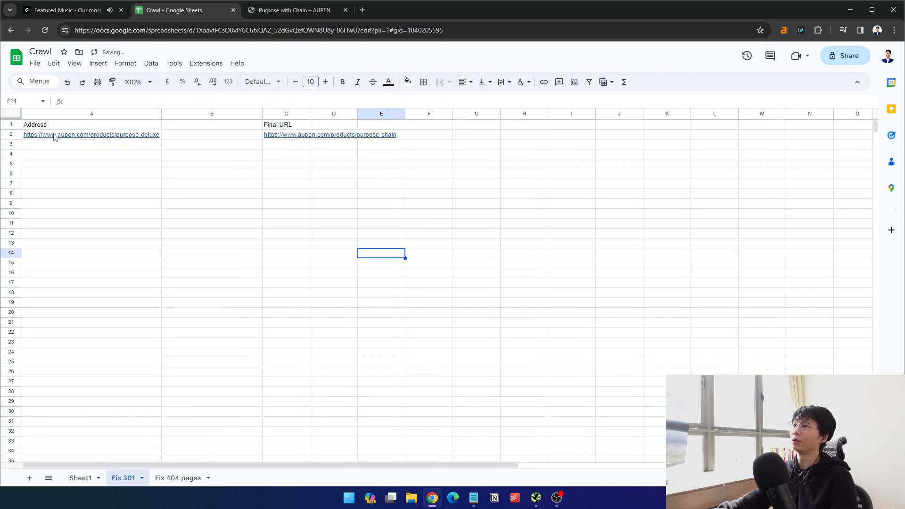
Add the header "Old URL" in B1 and move the purpose-deluxe URL from A2 to B2
{"action": "left_click", "coordinate": [159, 125]}
{"action": "left_click", "coordinate": [295, 177]}
{"action": "left_click", "coordinate": [285, 127]}
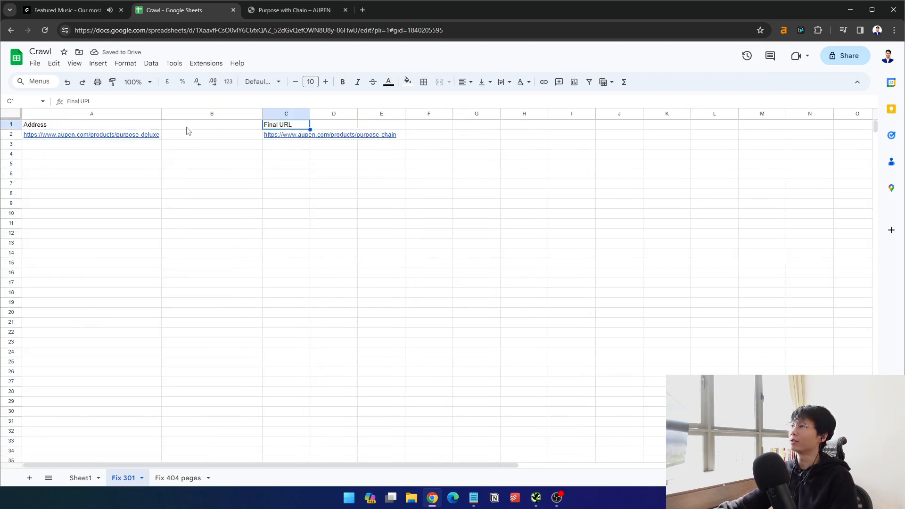
{"action": "left_click", "coordinate": [89, 127]}
{"action": "left_click", "coordinate": [218, 124]}
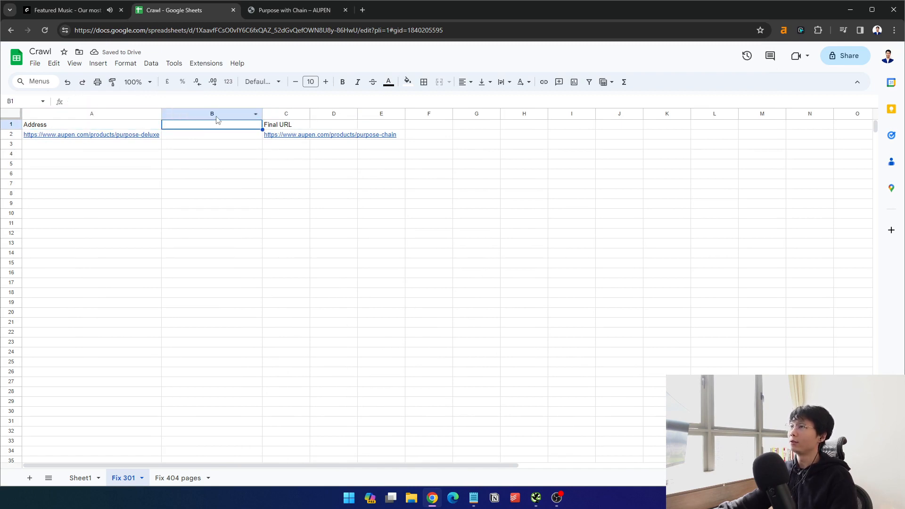
{"action": "type", "text": "Old UR"}
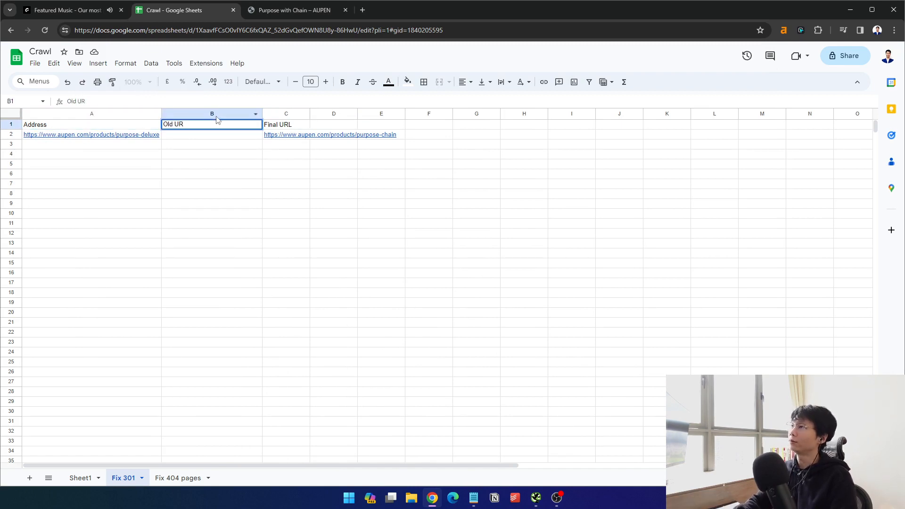
{"action": "type", "text": "L"}
{"action": "key", "text": "Return"}
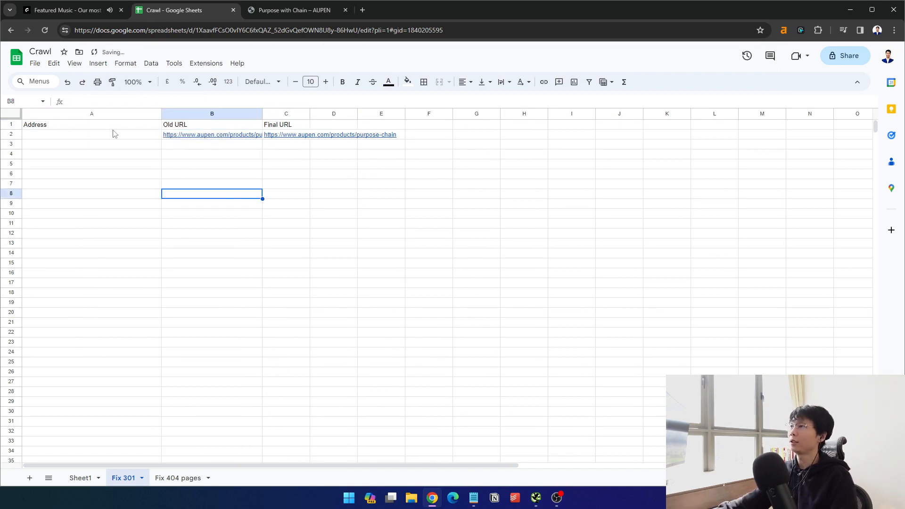
Rename the header in A1 as "Pages that have old URL"
{"action": "left_click", "coordinate": [104, 127]}
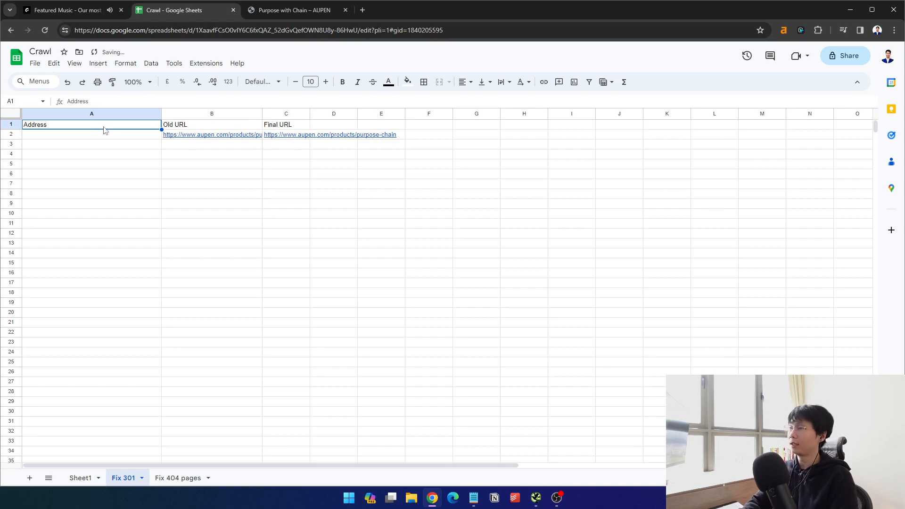
{"action": "type", "text": "Pages that have "}
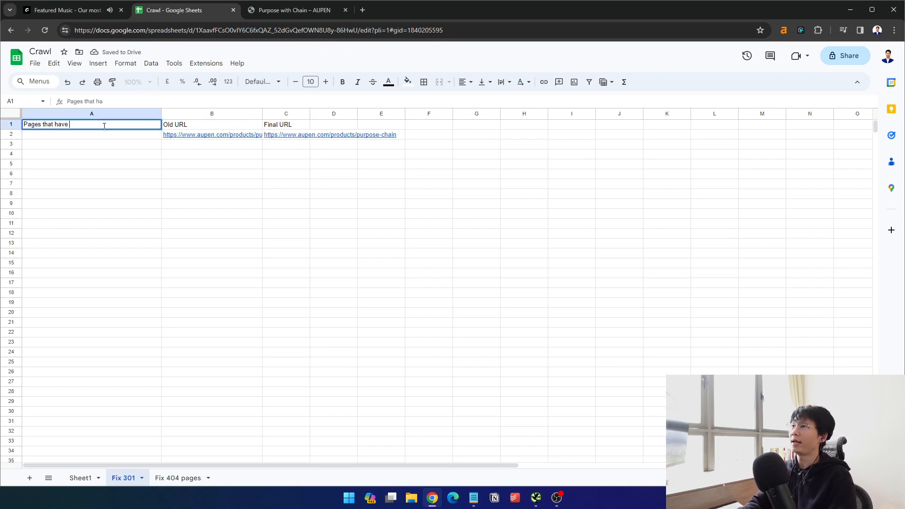
{"action": "type", "text": "old URL"}
{"action": "key", "text": "Return"}
{"action": "left_click", "coordinate": [105, 126]}
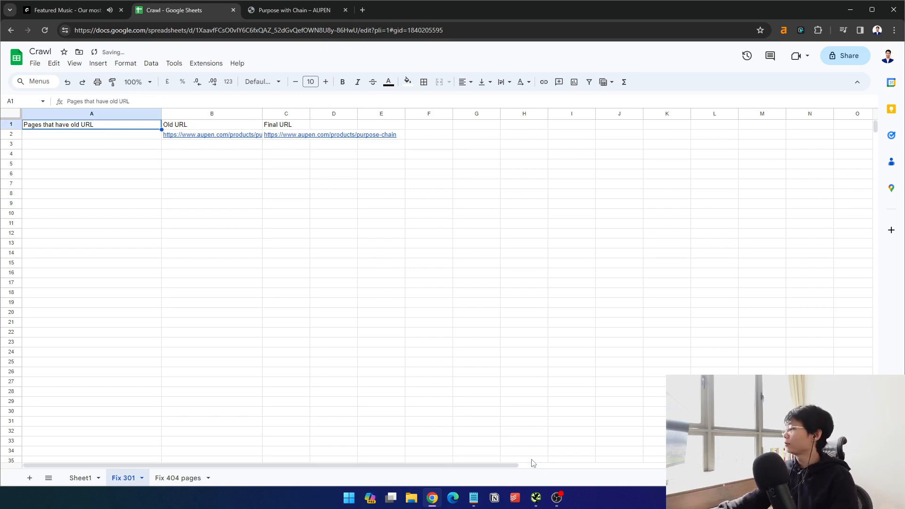
Copy all From URLs of the purpose-deluxe inlinks in Screaming Frog and paste them into the Fix 301 sheet starting at A2
{"action": "left_click", "coordinate": [536, 498]}
{"action": "left_click", "coordinate": [284, 273]}
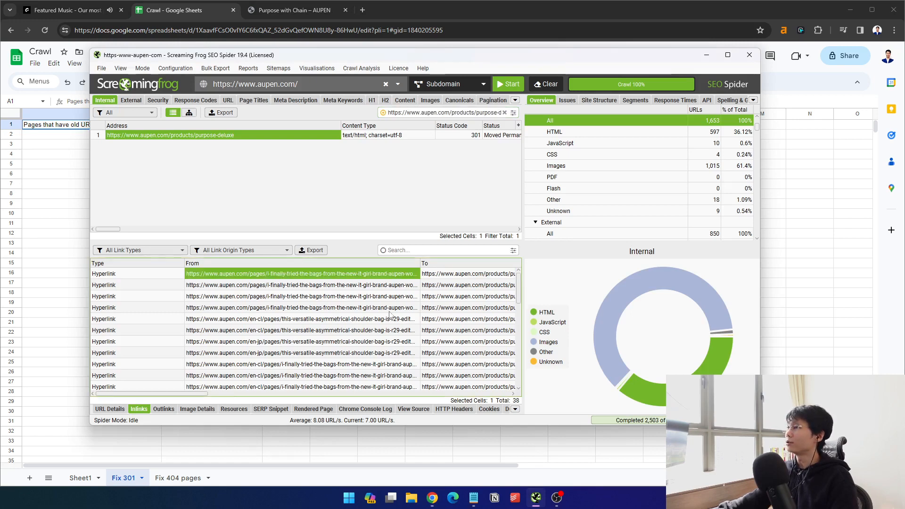
{"action": "scroll", "coordinate": [416, 328], "scroll_direction": "down", "scroll_amount": 8}
{"action": "left_click", "coordinate": [273, 384], "text": "shift"}
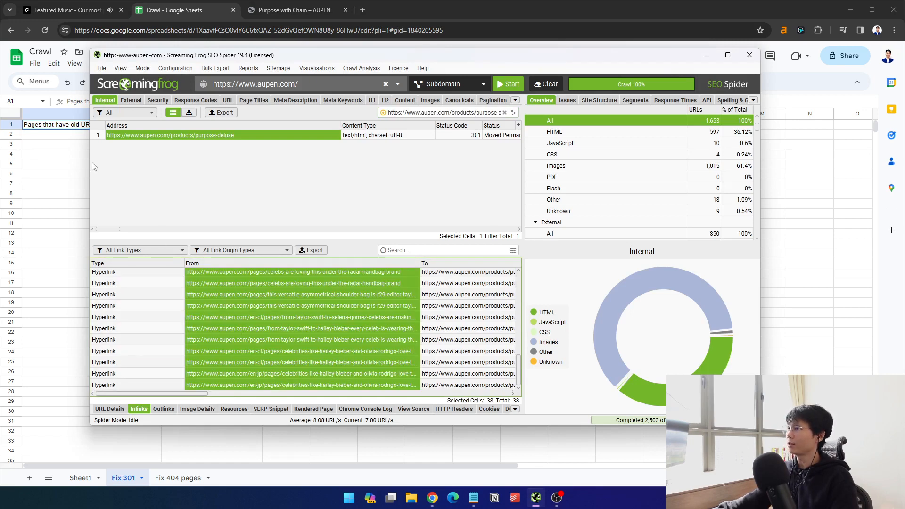
{"action": "left_click", "coordinate": [76, 135]}
{"action": "key", "text": "ctrl+v"}
Insert an empty column between "Pages that have old URL" and "Old URL"
{"action": "right_click", "coordinate": [121, 114]}
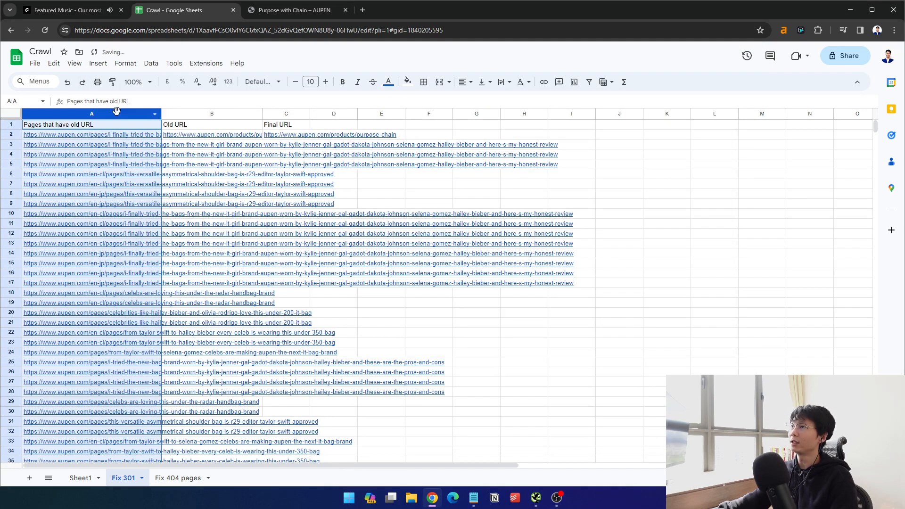
{"action": "left_click", "coordinate": [156, 203]}
{"action": "left_click", "coordinate": [404, 200]}
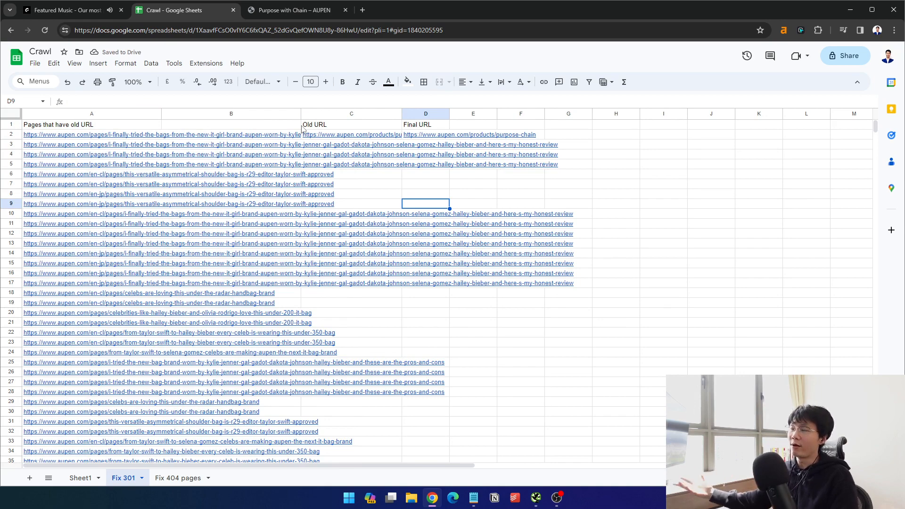
{"action": "left_click", "coordinate": [297, 127]}
Copy the Anchor Text values of all inlinks in Screaming Frog and paste them into the Fix 301 sheet starting at B2
{"action": "left_click", "coordinate": [536, 497]}
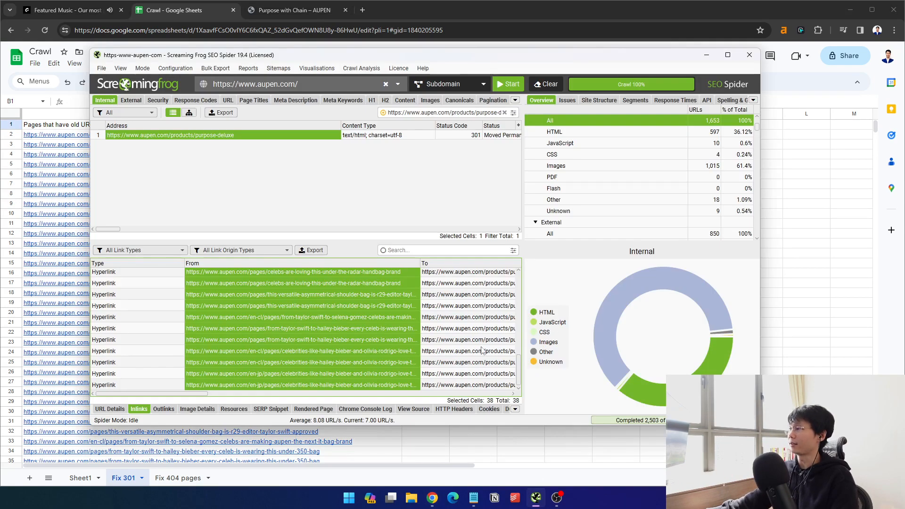
{"action": "left_click_drag", "start_coordinate": [183, 394], "coordinate": [266, 396]}
{"action": "left_click_drag", "start_coordinate": [517, 356], "coordinate": [521, 390]}
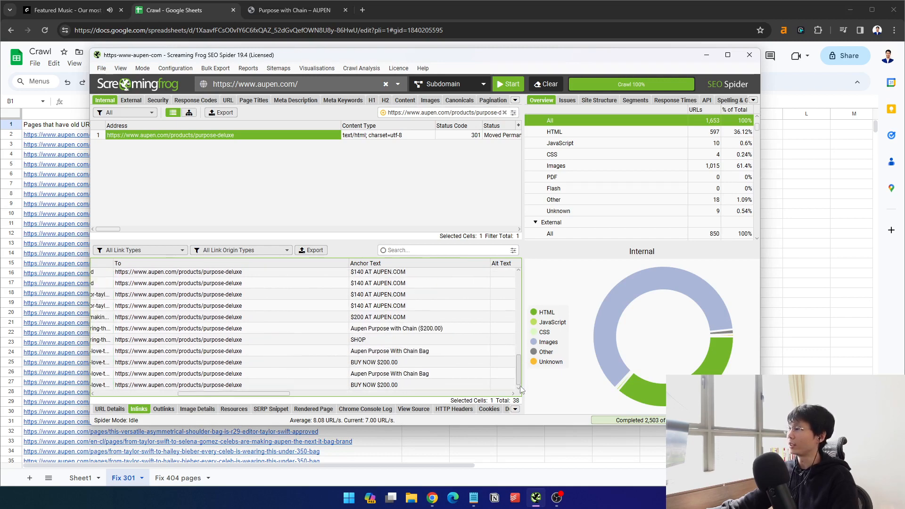
{"action": "left_click", "coordinate": [417, 386], "text": "shift"}
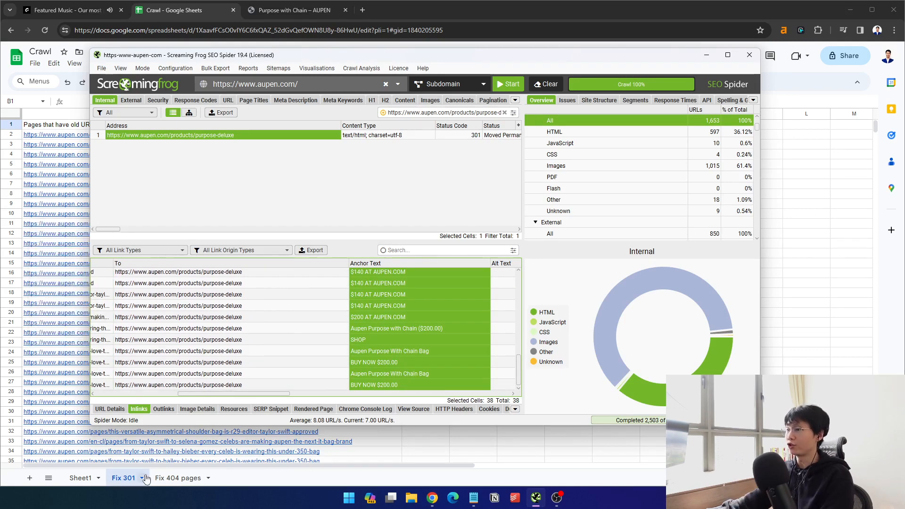
{"action": "left_click", "coordinate": [178, 478]}
{"action": "left_click", "coordinate": [123, 477]}
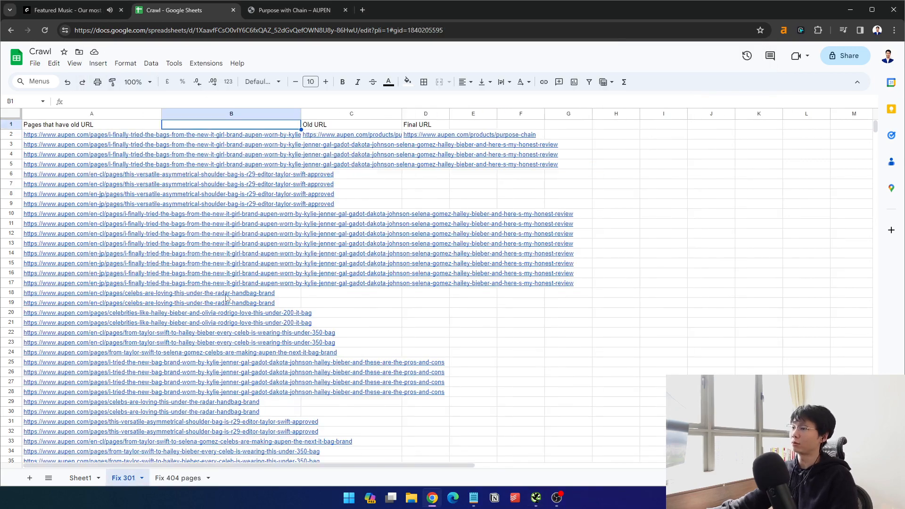
{"action": "left_click", "coordinate": [217, 135]}
{"action": "key", "text": "ctrl+v"}
Add the header "Anchor text" in B1 and check the pasted rows down to the end of the list
{"action": "left_click", "coordinate": [218, 125]}
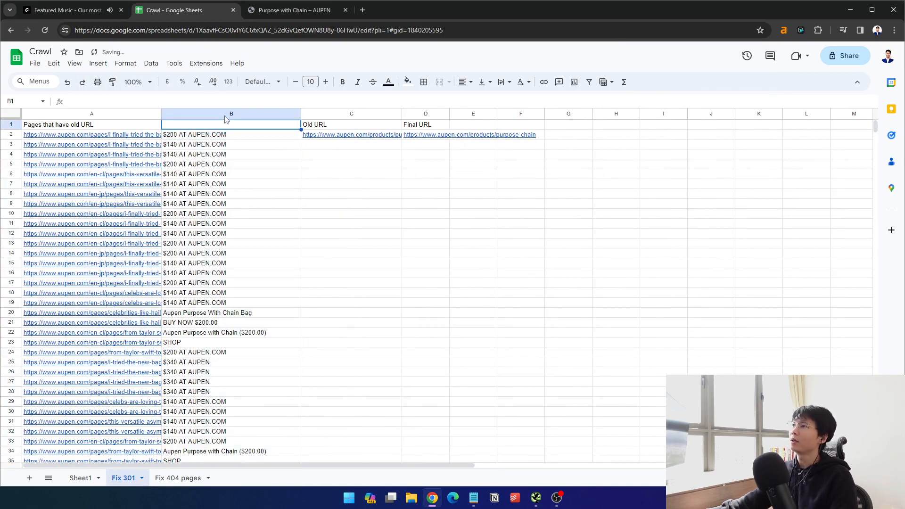
{"action": "type", "text": "Anchor text"}
{"action": "key", "text": "Return"}
{"action": "scroll", "coordinate": [408, 329], "scroll_direction": "down", "scroll_amount": 7}
{"action": "scroll", "coordinate": [336, 319], "scroll_direction": "up", "scroll_amount": 2}
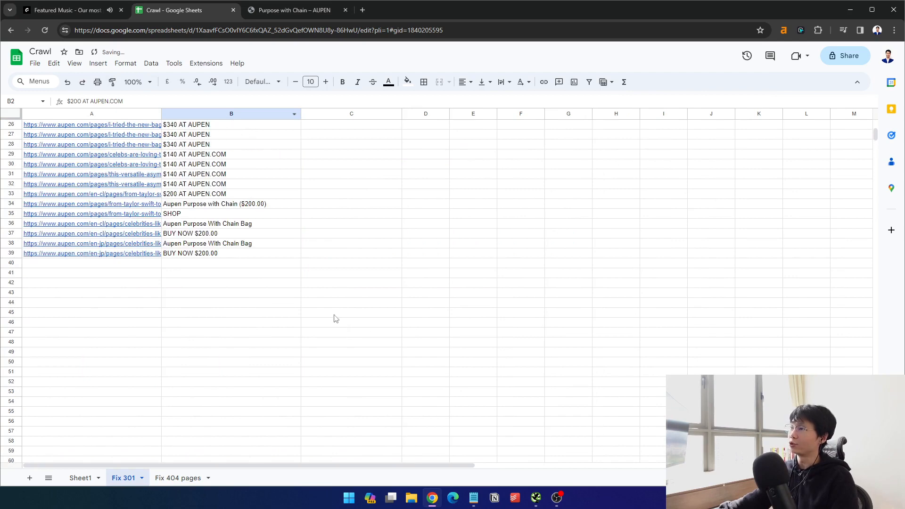
{"action": "scroll", "coordinate": [336, 319], "scroll_direction": "up", "scroll_amount": 5}
Resize column A to show slightly more of the page URLs
{"action": "double_click", "coordinate": [160, 114]}
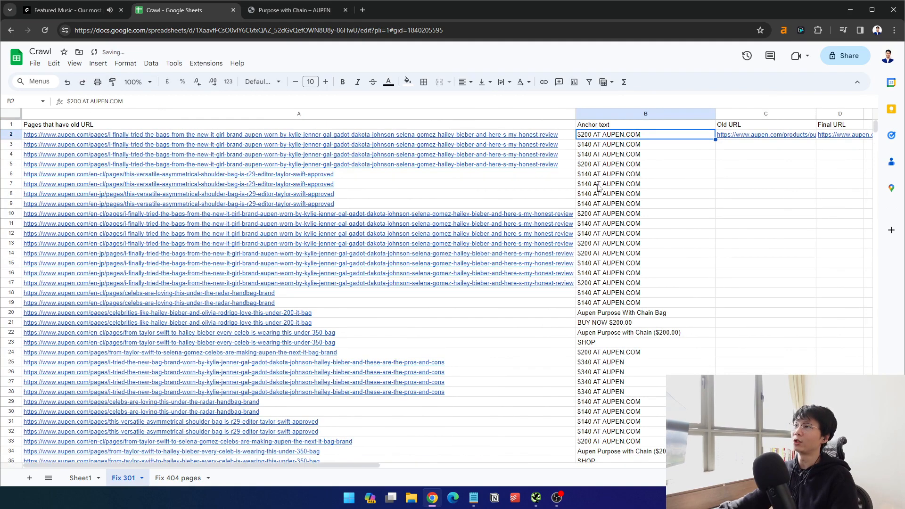
{"action": "left_click_drag", "start_coordinate": [575, 114], "coordinate": [195, 113]}
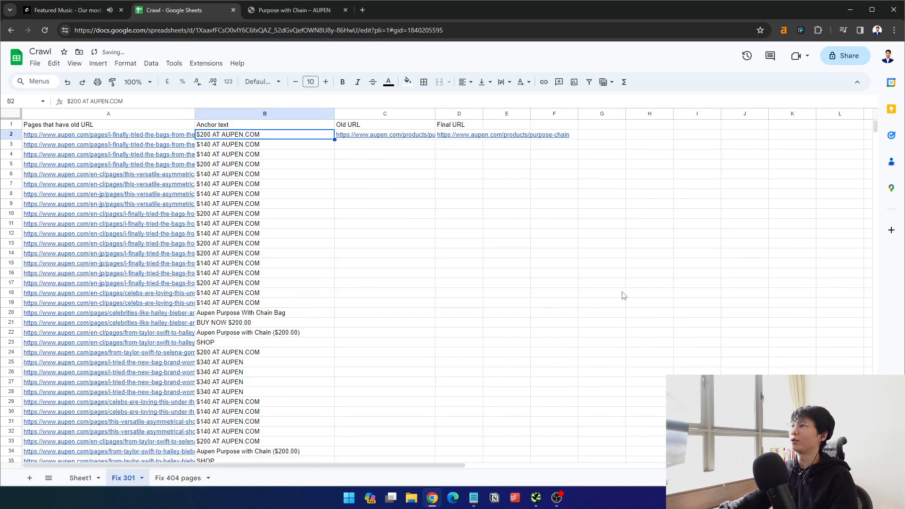
{"action": "left_click", "coordinate": [344, 225]}
Copy the old and final URLs in C2:D2 down to C3:D39
{"action": "left_click", "coordinate": [385, 144]}
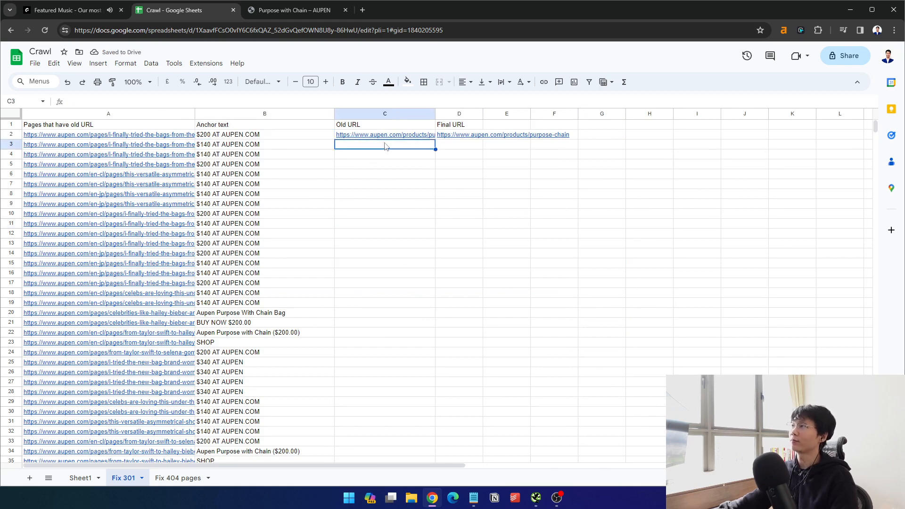
{"action": "left_click_drag", "start_coordinate": [400, 136], "coordinate": [454, 136]}
{"action": "left_click", "coordinate": [408, 147]}
{"action": "scroll", "coordinate": [515, 359], "scroll_direction": "down", "scroll_amount": 6}
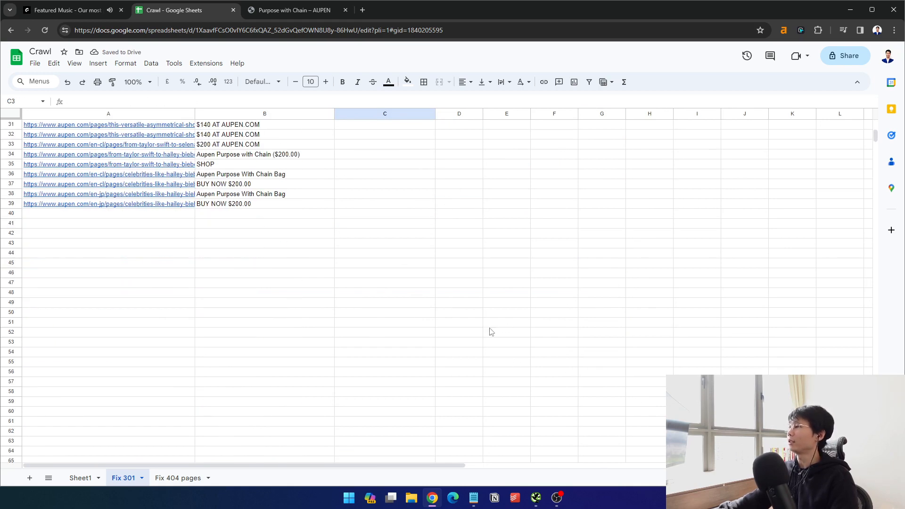
{"action": "left_click", "coordinate": [478, 204], "text": "shift"}
{"action": "key", "text": "ctrl+v"}
{"action": "scroll", "coordinate": [572, 311], "scroll_direction": "up", "scroll_amount": 6}
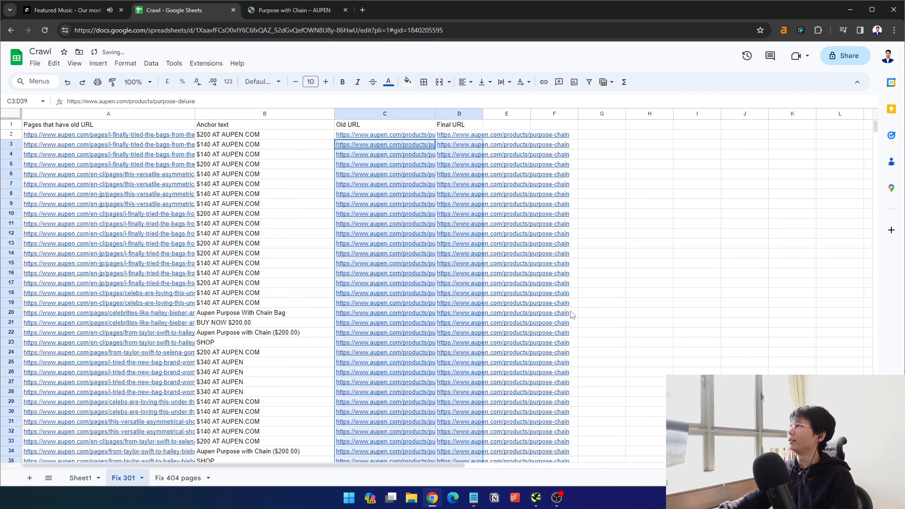
Add the header "Status" in E1
{"action": "left_click", "coordinate": [453, 125]}
{"action": "left_click", "coordinate": [459, 114]}
{"action": "left_click", "coordinate": [512, 125]}
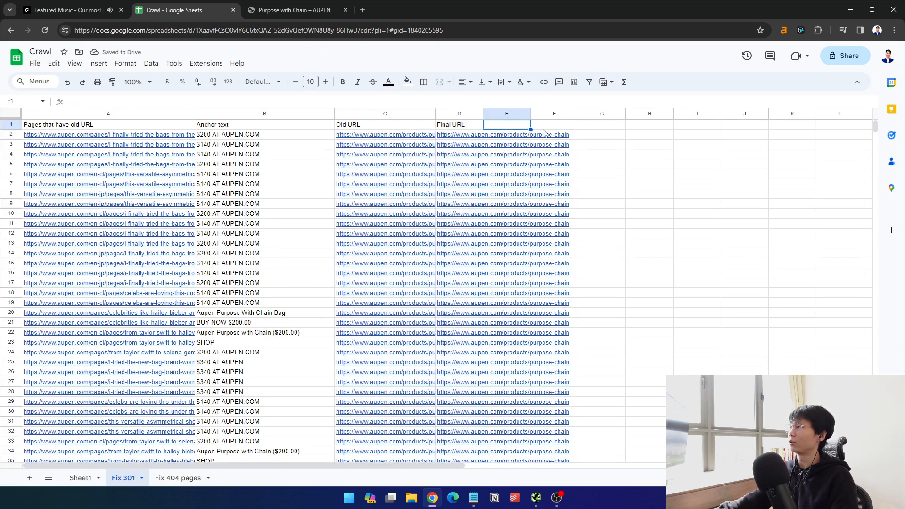
{"action": "type", "text": "Status"}
{"action": "key", "text": "Return"}
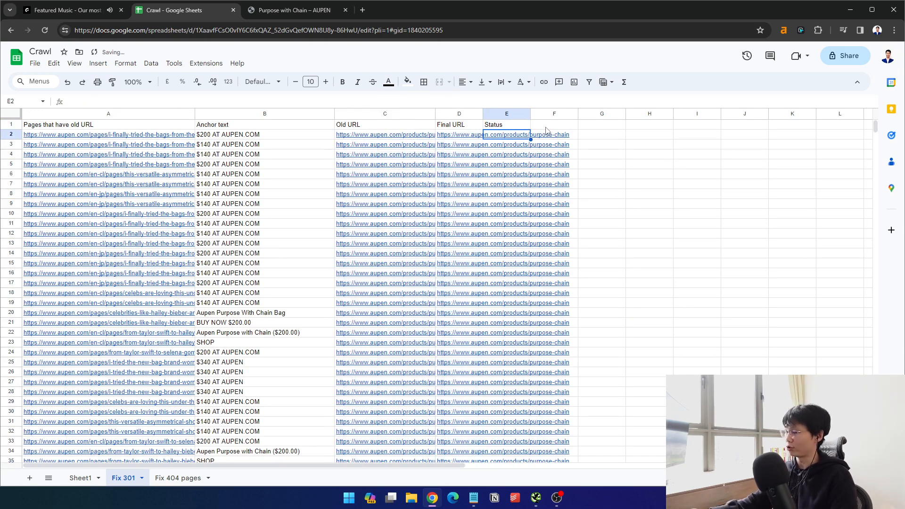
Insert a tick box in E2 and fill it down the Status column for all listed rows
{"action": "left_click", "coordinate": [98, 64]}
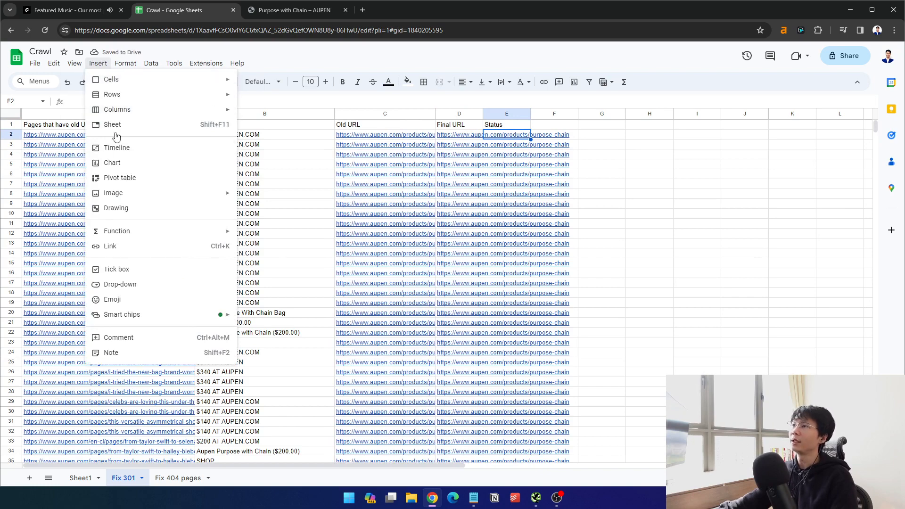
{"action": "left_click", "coordinate": [117, 269]}
{"action": "left_click", "coordinate": [649, 263]}
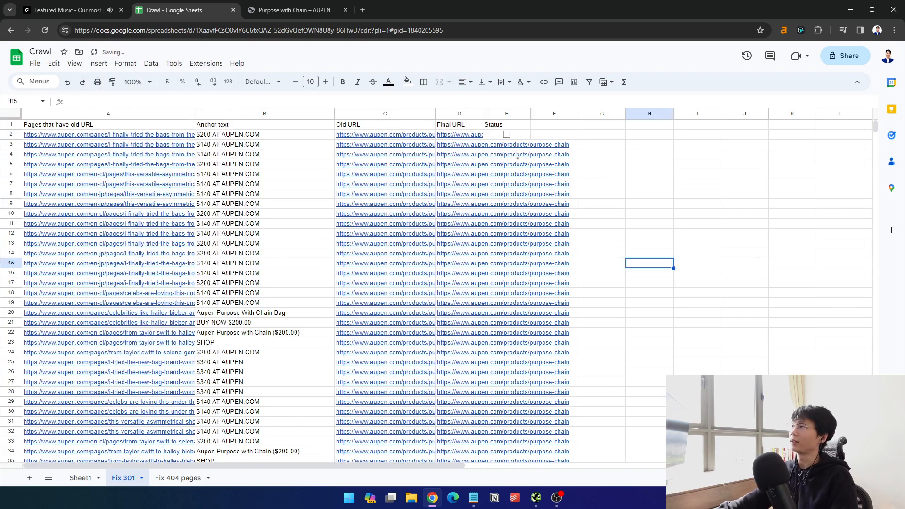
{"action": "left_click", "coordinate": [517, 136]}
{"action": "double_click", "coordinate": [530, 139]}
{"action": "left_click", "coordinate": [279, 202]}
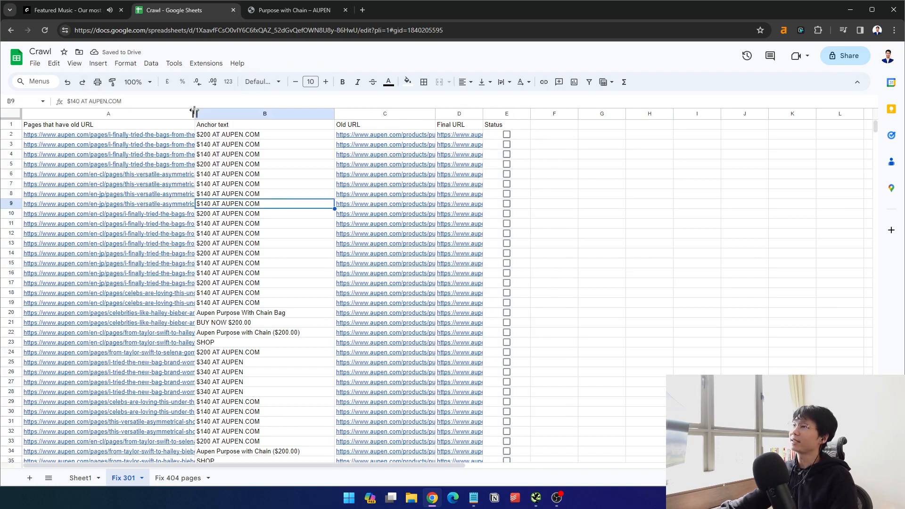
Widen column A so that the long page URLs are almost fully shown
{"action": "double_click", "coordinate": [194, 111]}
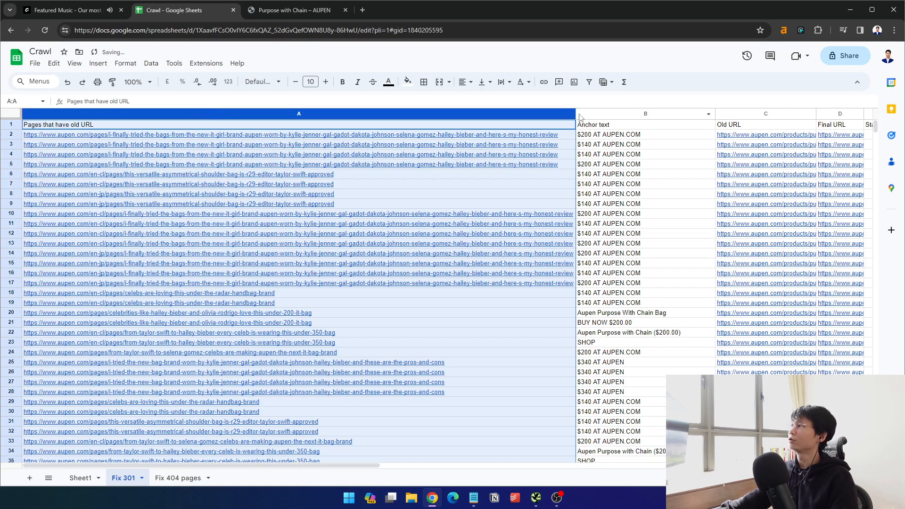
{"action": "left_click_drag", "start_coordinate": [579, 117], "coordinate": [556, 117]}
{"action": "left_click", "coordinate": [452, 137]}
Open the page linked in A2, and check the anchor texts listed for that page in B2:B5 of the sheet
{"action": "left_click", "coordinate": [322, 137]}
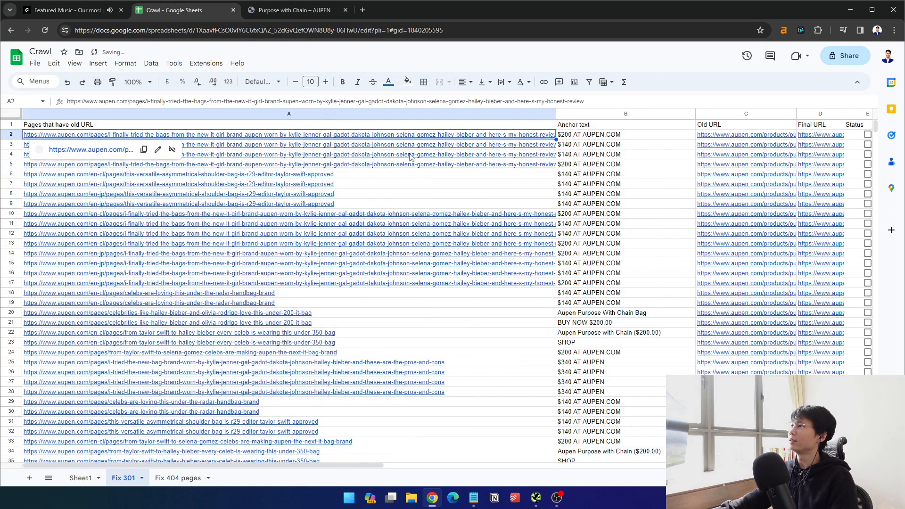
{"action": "left_click", "coordinate": [126, 149]}
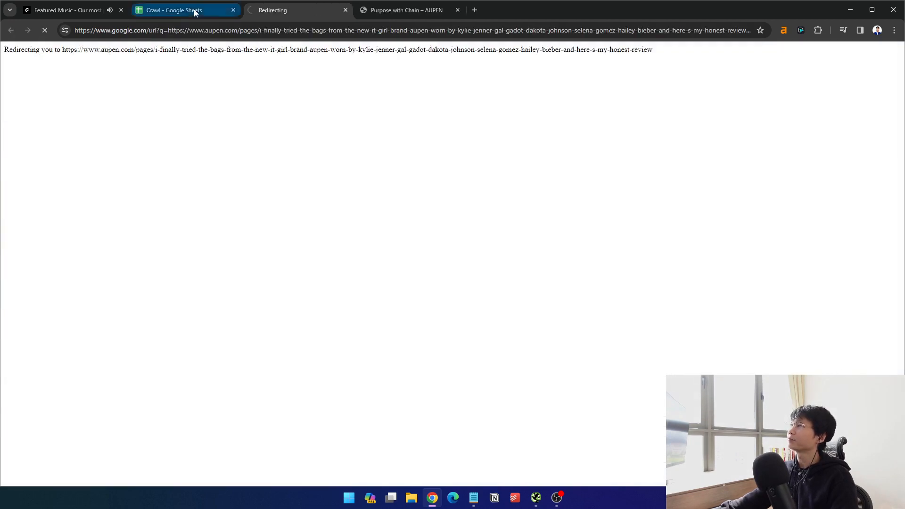
{"action": "left_click", "coordinate": [190, 10]}
{"action": "left_click_drag", "start_coordinate": [726, 136], "coordinate": [711, 165]}
{"action": "left_click", "coordinate": [648, 156]}
{"action": "left_click", "coordinate": [659, 160]}
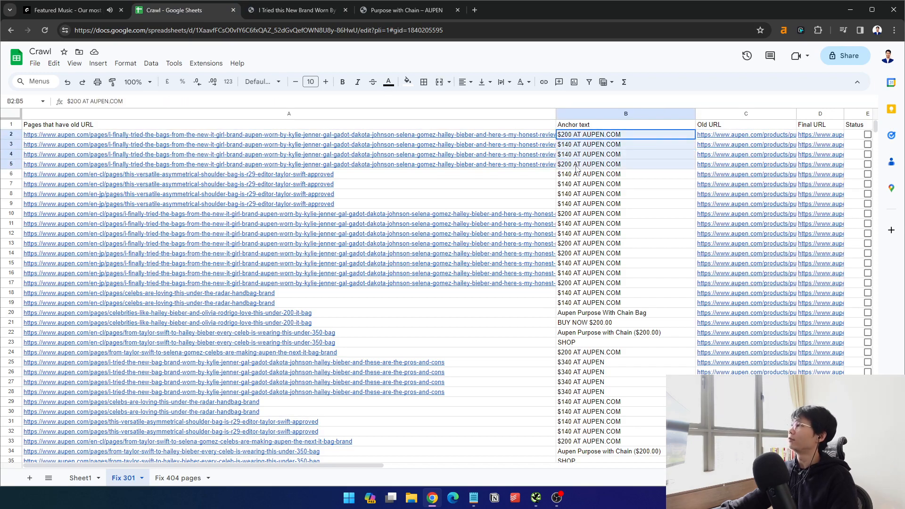
Examine the product buttons and their link targets in the article's Purpose Bag and Nirvana Bag sections, and close the Purpose with Chain page
{"action": "left_click", "coordinate": [297, 10]}
{"action": "scroll", "coordinate": [438, 230], "scroll_direction": "down", "scroll_amount": 20}
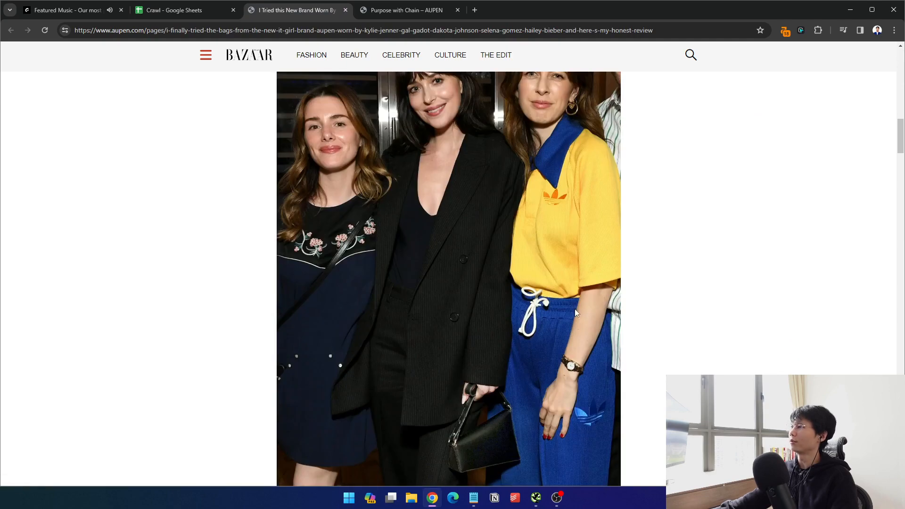
{"action": "scroll", "coordinate": [242, 291], "scroll_direction": "down", "scroll_amount": 15}
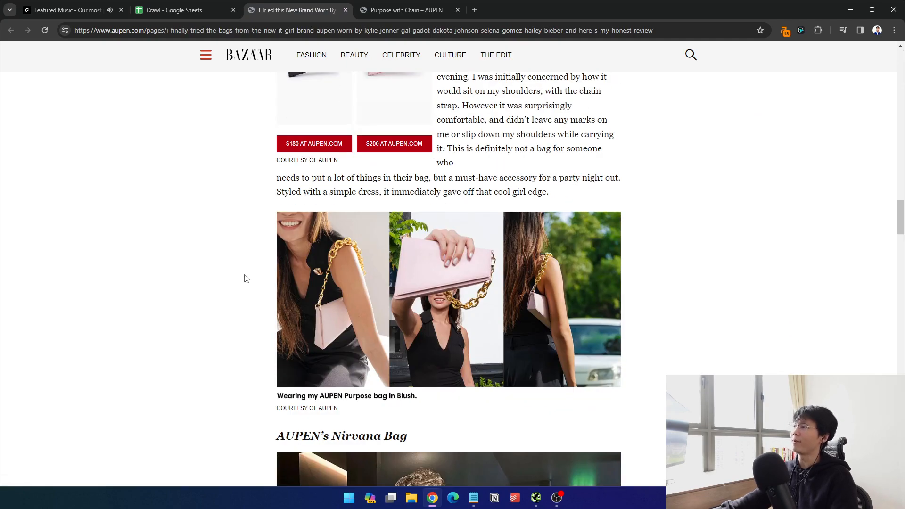
{"action": "scroll", "coordinate": [245, 279], "scroll_direction": "up", "scroll_amount": 5}
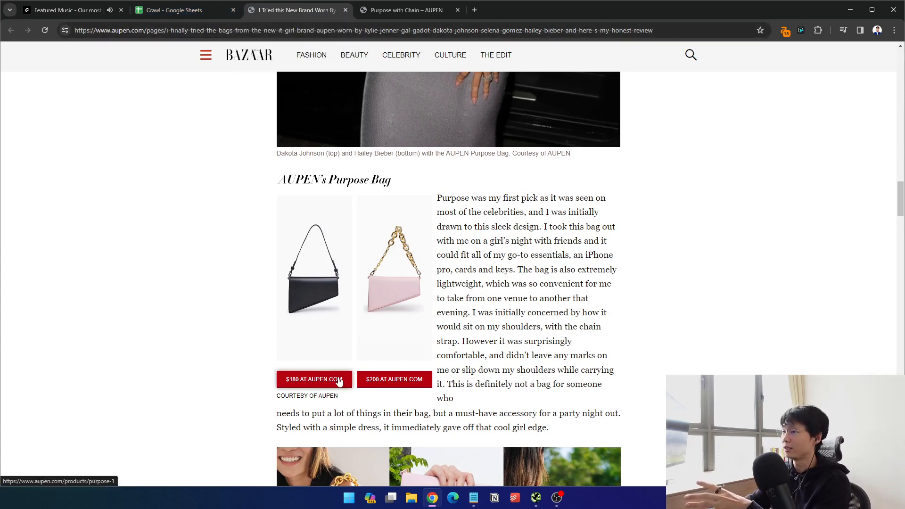
{"action": "scroll", "coordinate": [426, 384], "scroll_direction": "down", "scroll_amount": 2}
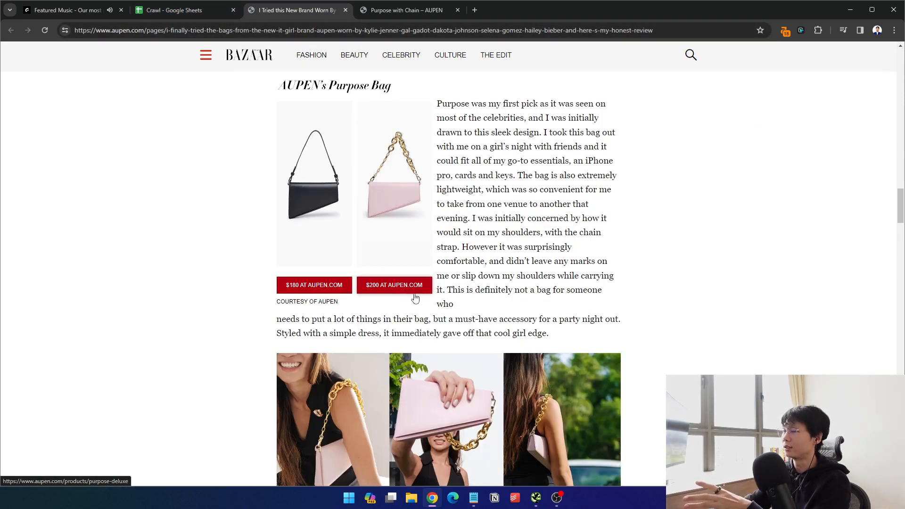
{"action": "scroll", "coordinate": [423, 179], "scroll_direction": "down", "scroll_amount": 6}
{"action": "scroll", "coordinate": [471, 188], "scroll_direction": "down", "scroll_amount": 4}
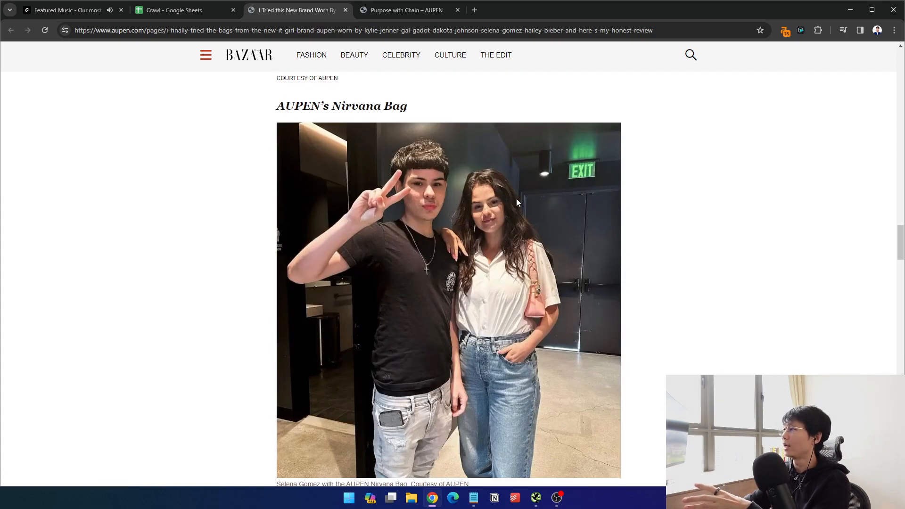
{"action": "scroll", "coordinate": [516, 198], "scroll_direction": "up", "scroll_amount": 9}
{"action": "scroll", "coordinate": [565, 227], "scroll_direction": "down", "scroll_amount": 6}
{"action": "scroll", "coordinate": [608, 236], "scroll_direction": "down", "scroll_amount": 16}
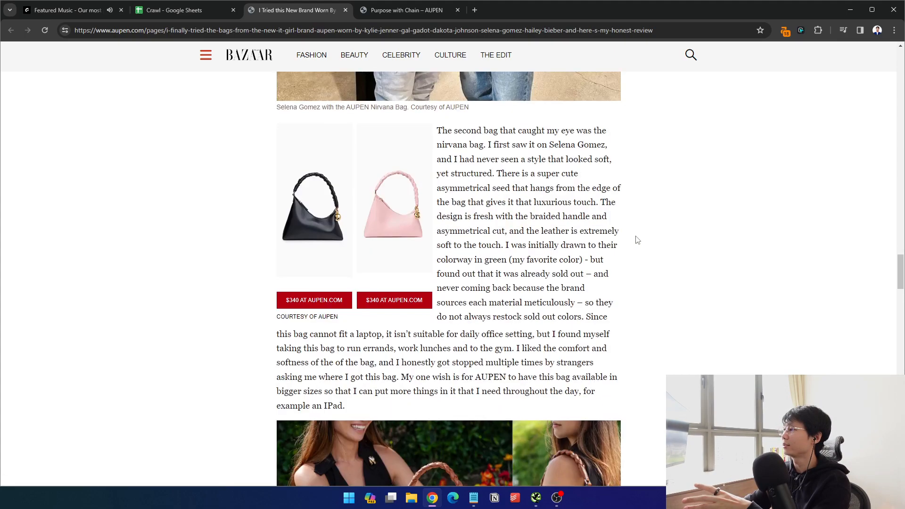
{"action": "scroll", "coordinate": [318, 164], "scroll_direction": "up", "scroll_amount": 3}
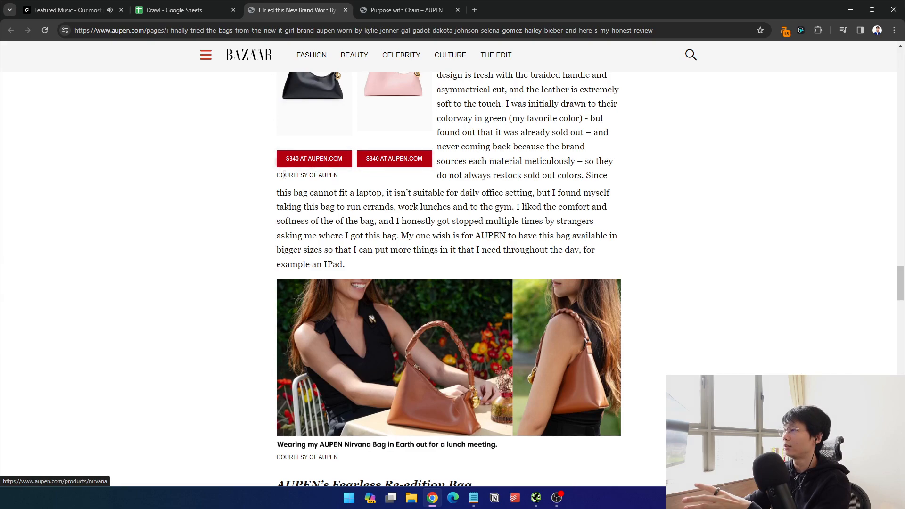
{"action": "scroll", "coordinate": [234, 161], "scroll_direction": "up", "scroll_amount": 5}
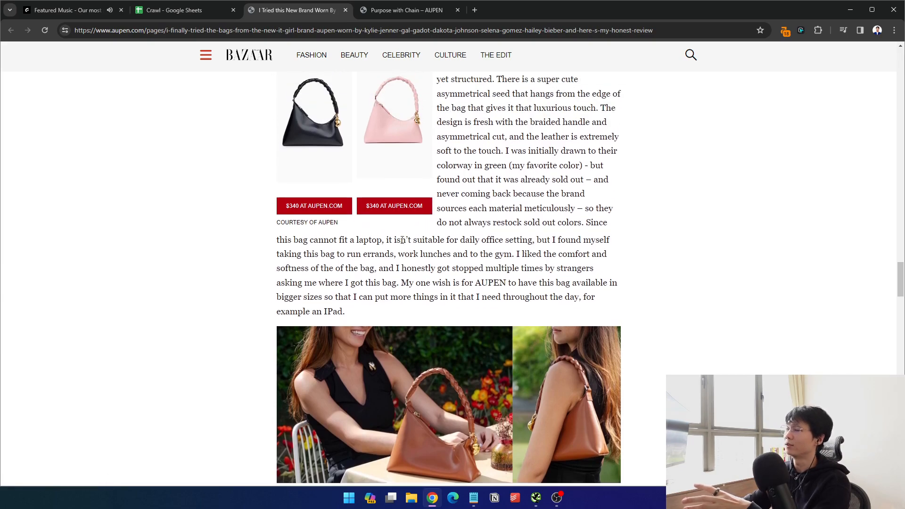
{"action": "left_click", "coordinate": [447, 11]}
{"action": "left_click", "coordinate": [457, 10]}
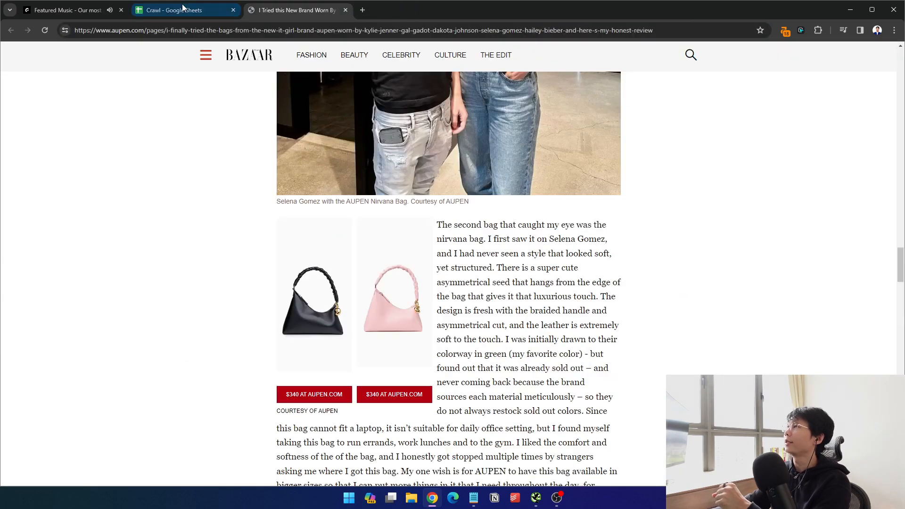
Show all status codes in Sheet1 by selecting every value in the Status Code filter
{"action": "left_click", "coordinate": [169, 10]}
{"action": "left_click", "coordinate": [80, 477]}
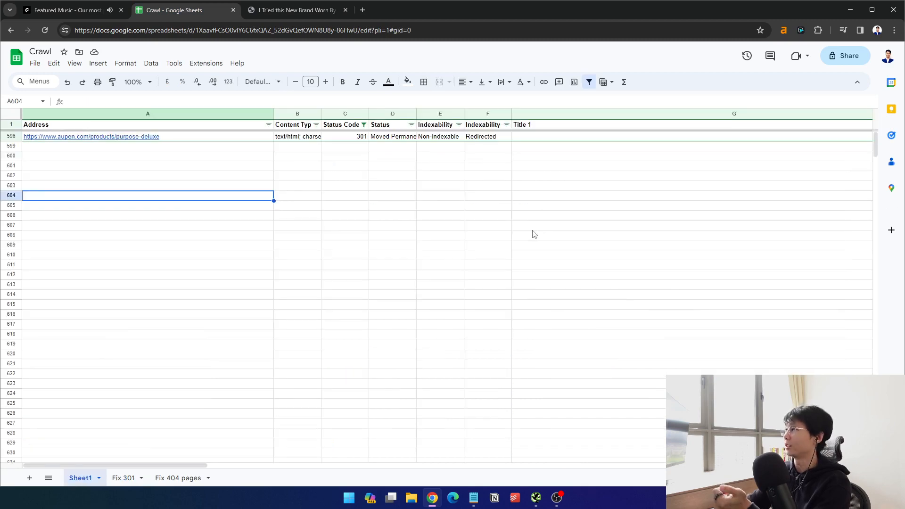
{"action": "left_click", "coordinate": [364, 124]}
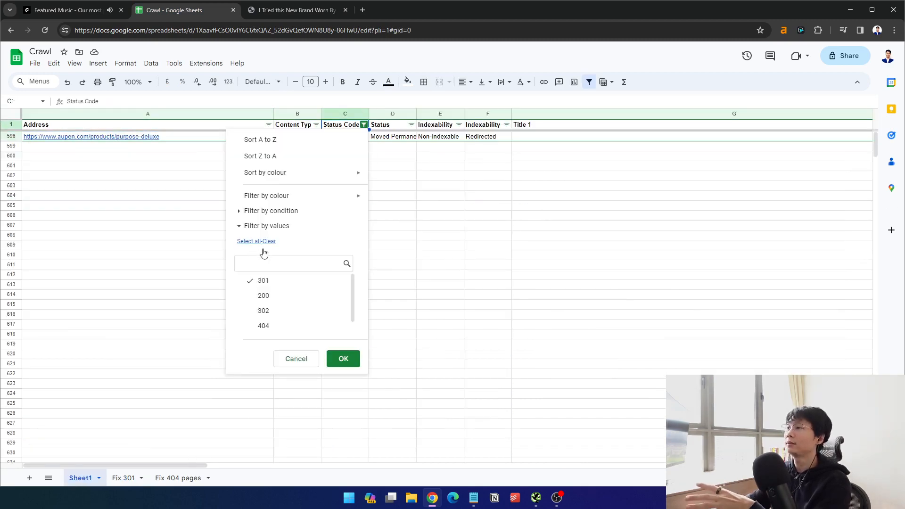
{"action": "left_click", "coordinate": [249, 242]}
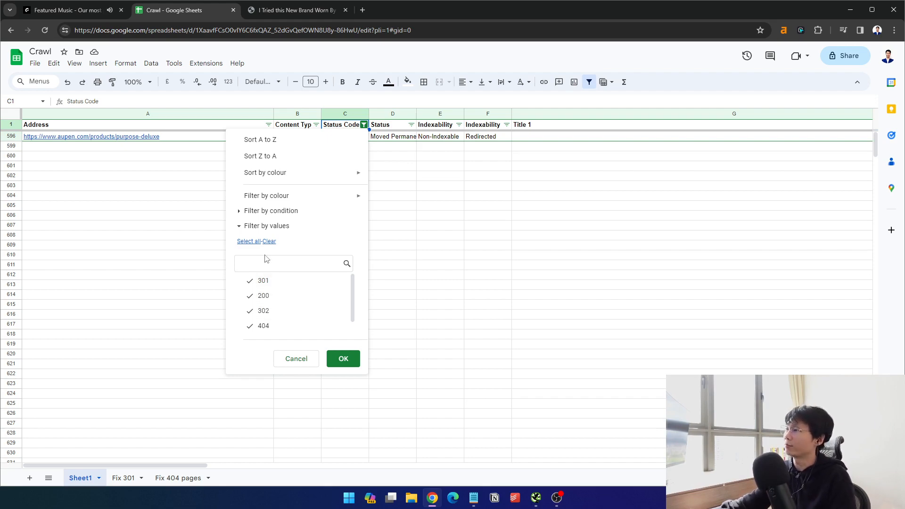
{"action": "scroll", "coordinate": [282, 296], "scroll_direction": "down", "scroll_amount": 1}
{"action": "left_click", "coordinate": [343, 358]}
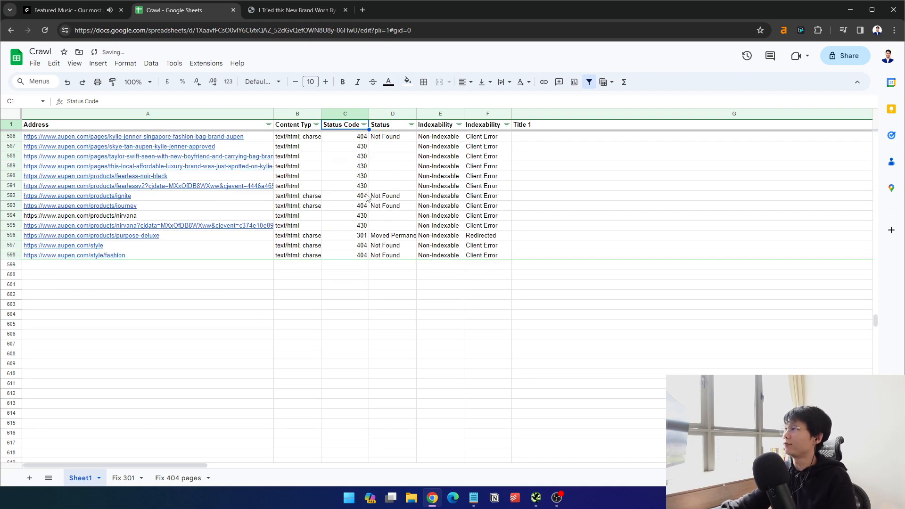
Filter Sheet1's Status Code column to hide 200 and keep 301, 302, 404 and 430
{"action": "left_click", "coordinate": [364, 125]}
{"action": "left_click", "coordinate": [279, 283]}
{"action": "left_click", "coordinate": [279, 297]}
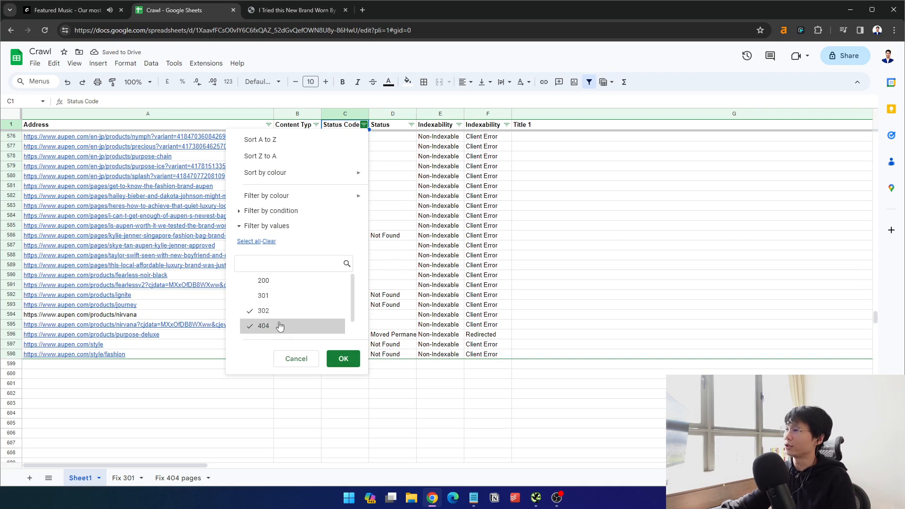
{"action": "left_click", "coordinate": [281, 325]}
{"action": "scroll", "coordinate": [281, 325], "scroll_direction": "down", "scroll_amount": 1}
{"action": "left_click", "coordinate": [281, 327]}
{"action": "left_click", "coordinate": [282, 326]}
{"action": "left_click", "coordinate": [282, 311]}
{"action": "left_click", "coordinate": [343, 359]}
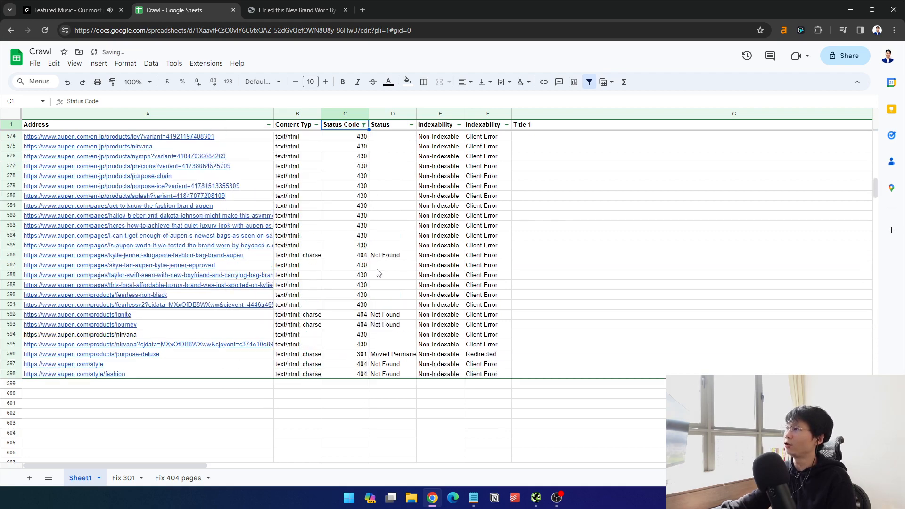
Open the page linked in A560, inspect its HTTP headers with the Ahrefs extension, and close the page
{"action": "left_click", "coordinate": [208, 205]}
{"action": "left_click", "coordinate": [397, 218]}
{"action": "left_click", "coordinate": [134, 196]}
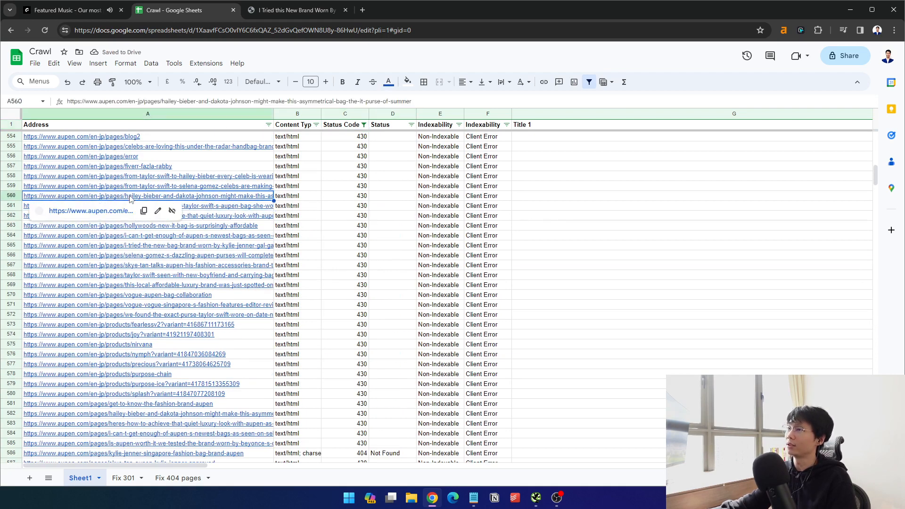
{"action": "left_click", "coordinate": [106, 210]}
{"action": "left_click", "coordinate": [410, 14]}
{"action": "left_click", "coordinate": [456, 11]}
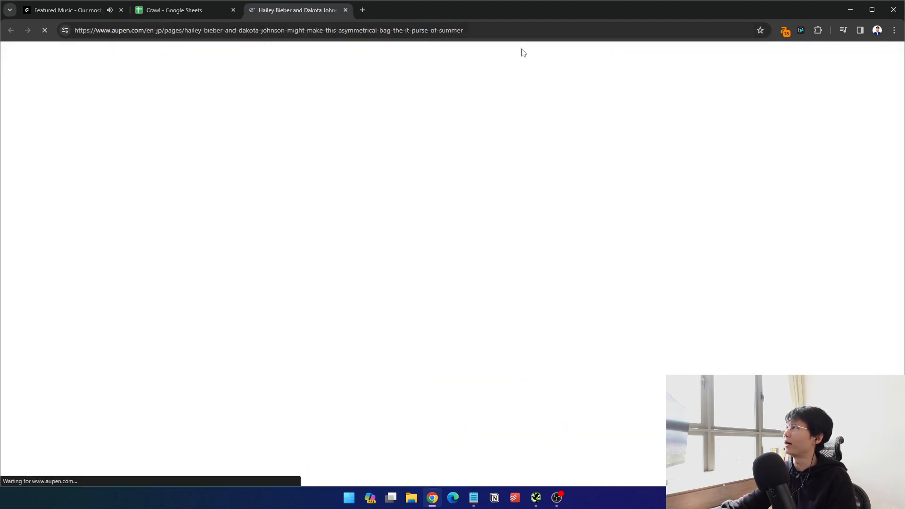
{"action": "left_click", "coordinate": [786, 31]}
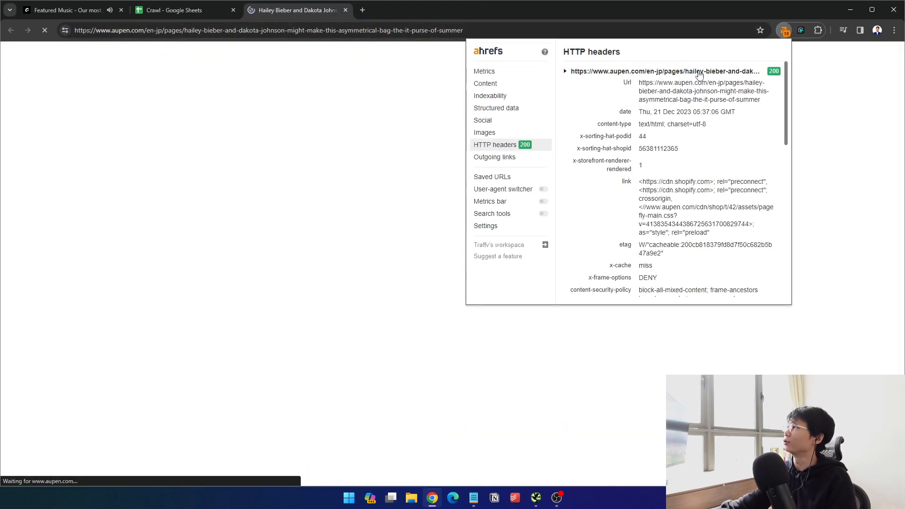
{"action": "left_click", "coordinate": [345, 11]}
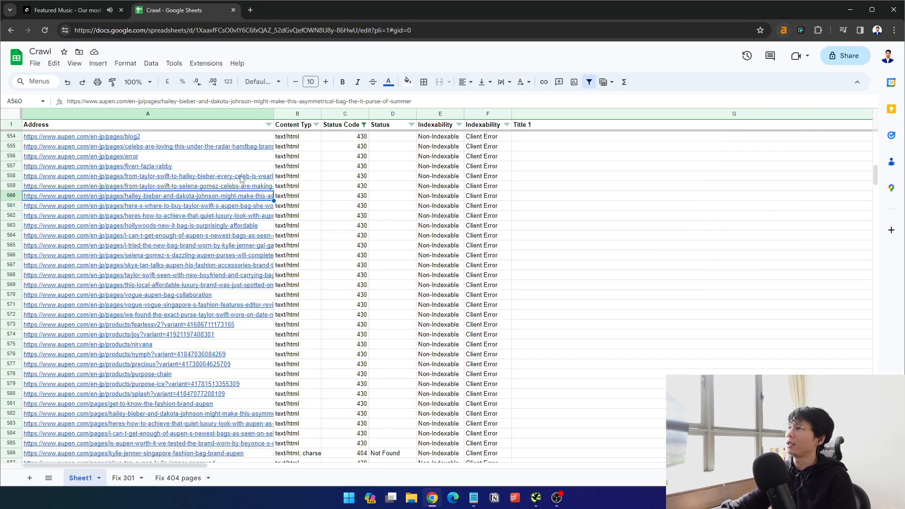
{"action": "left_click", "coordinate": [364, 296]}
{"action": "left_click_drag", "start_coordinate": [183, 177], "coordinate": [208, 294]}
{"action": "left_click", "coordinate": [353, 286]}
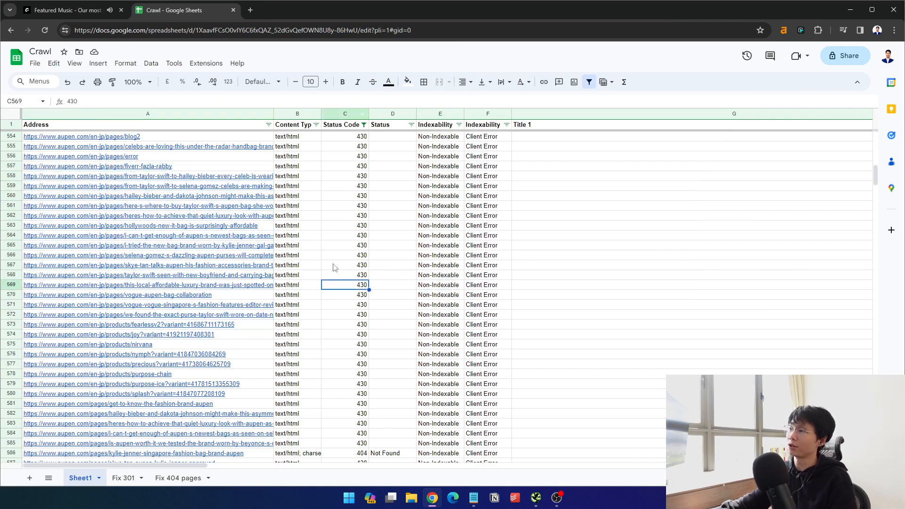
{"action": "left_click_drag", "start_coordinate": [198, 196], "coordinate": [207, 317]}
{"action": "left_click", "coordinate": [387, 276]}
{"action": "scroll", "coordinate": [304, 197], "scroll_direction": "up", "scroll_amount": 2}
{"action": "scroll", "coordinate": [304, 197], "scroll_direction": "down", "scroll_amount": 3}
Filter Sheet1's Status Code column to show only 430 and 200
{"action": "left_click", "coordinate": [364, 124]}
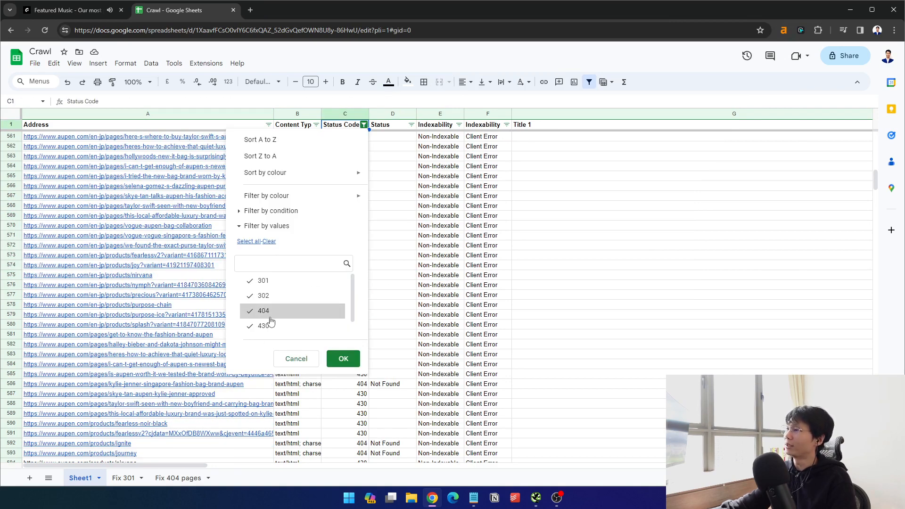
{"action": "scroll", "coordinate": [319, 323], "scroll_direction": "down", "scroll_amount": 1}
{"action": "scroll", "coordinate": [319, 323], "scroll_direction": "up", "scroll_amount": 2}
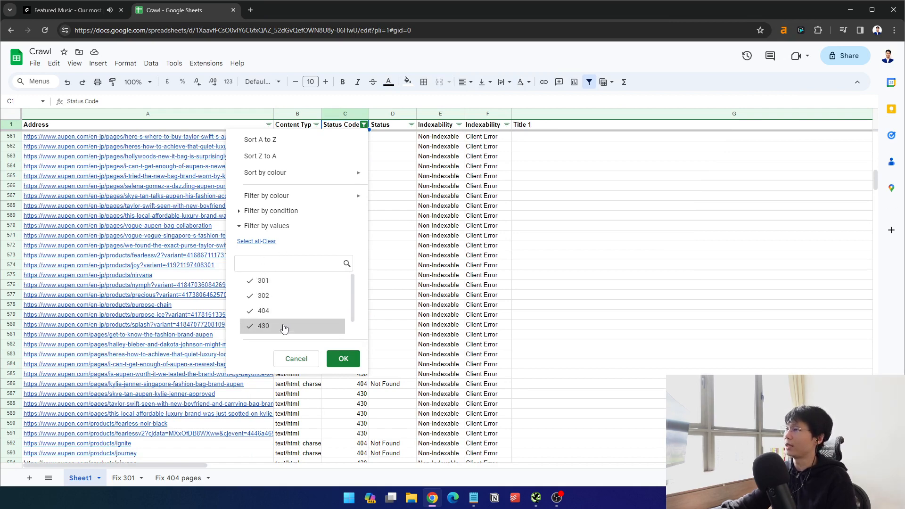
{"action": "scroll", "coordinate": [282, 305], "scroll_direction": "down", "scroll_amount": 1}
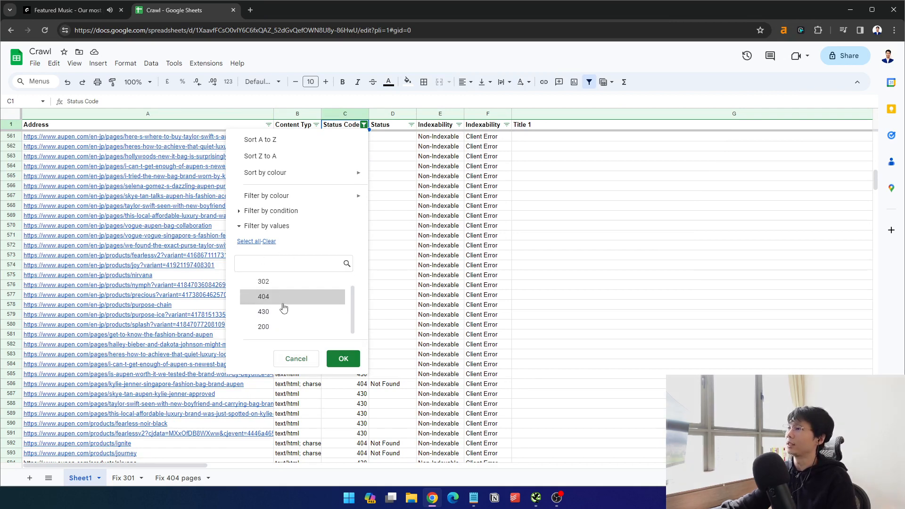
{"action": "left_click", "coordinate": [283, 315]}
{"action": "left_click", "coordinate": [282, 329]}
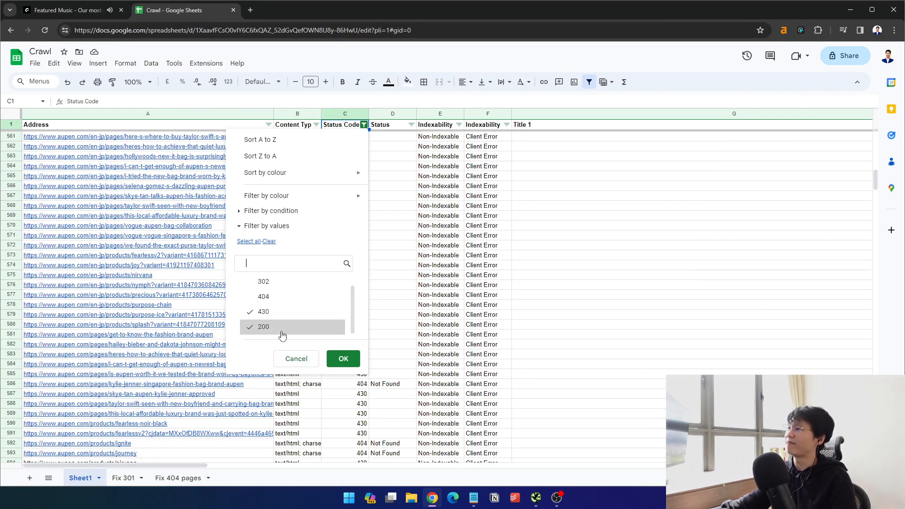
{"action": "left_click", "coordinate": [343, 359]}
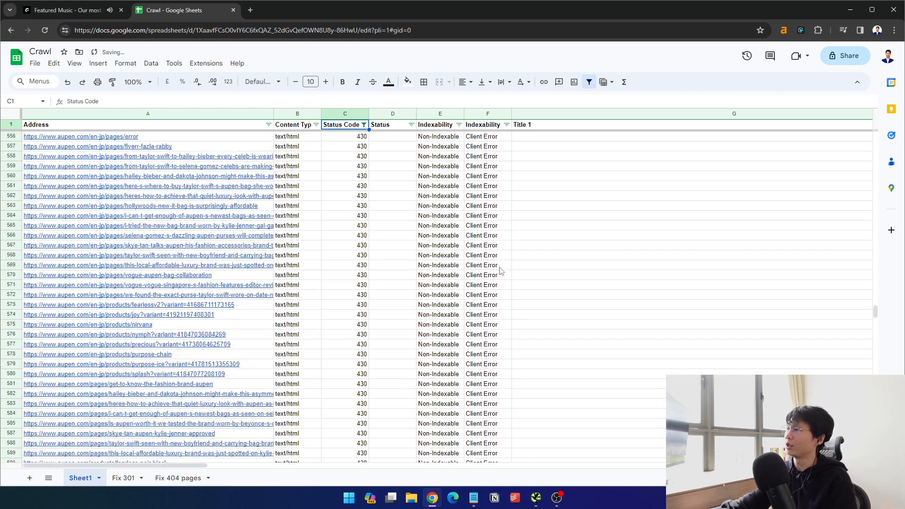
Narrow the Title 1 column (G) so that the columns after it fit beside the addresses
{"action": "left_click", "coordinate": [224, 115]}
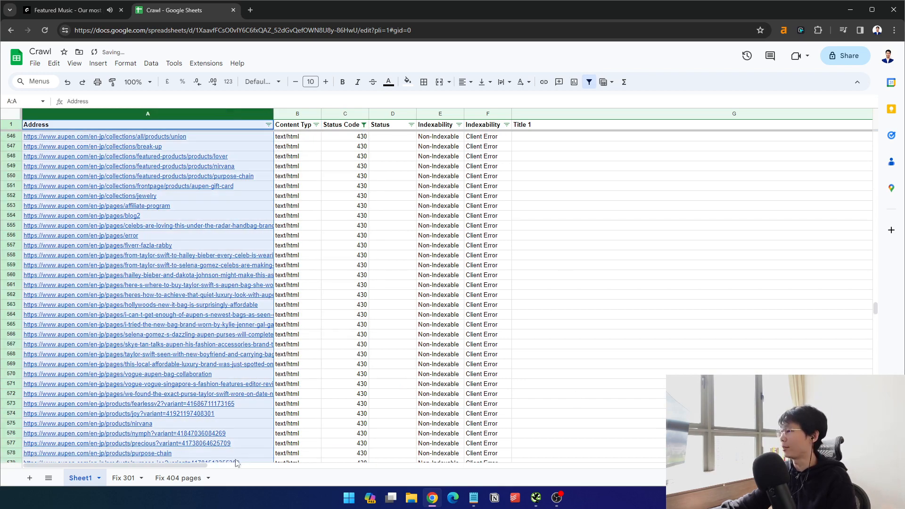
{"action": "left_click", "coordinate": [551, 156]}
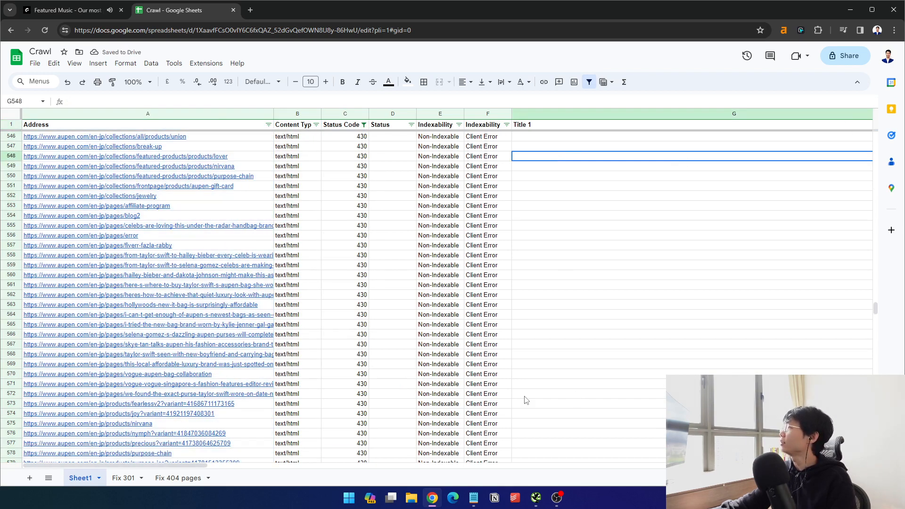
{"action": "scroll", "coordinate": [482, 167], "scroll_direction": "right", "scroll_amount": 3}
{"action": "double_click", "coordinate": [466, 113]}
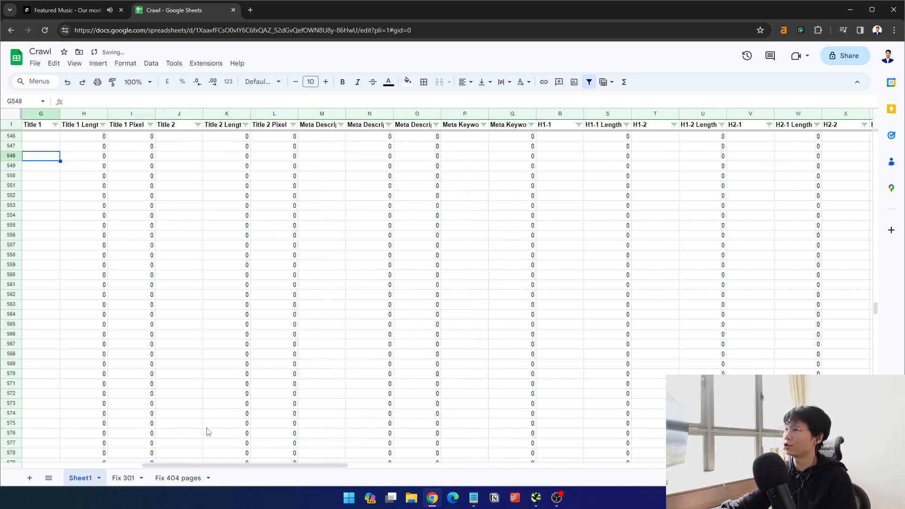
Sort Sheet1 by the Address column from A to Z
{"action": "scroll", "coordinate": [615, 281], "scroll_direction": "up", "scroll_amount": 3}
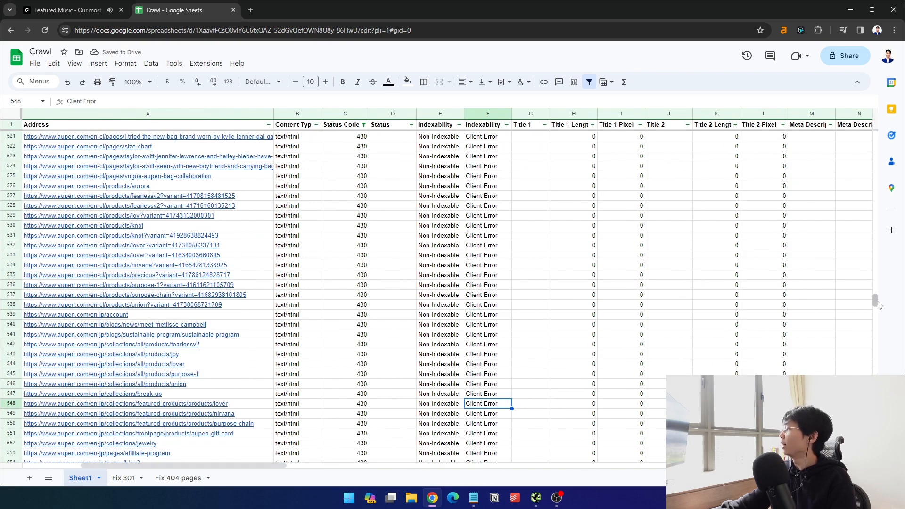
{"action": "left_click_drag", "start_coordinate": [875, 300], "coordinate": [875, 136]}
{"action": "left_click", "coordinate": [158, 114]}
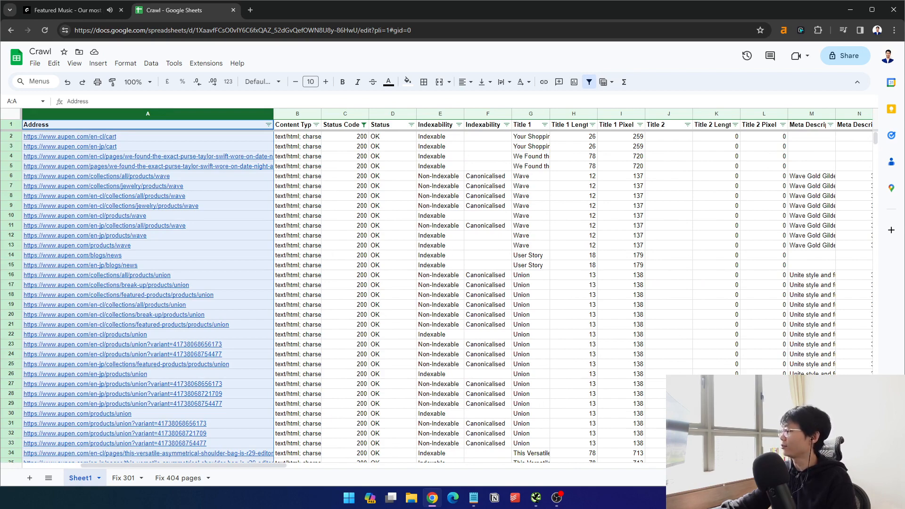
{"action": "left_click", "coordinate": [268, 124]}
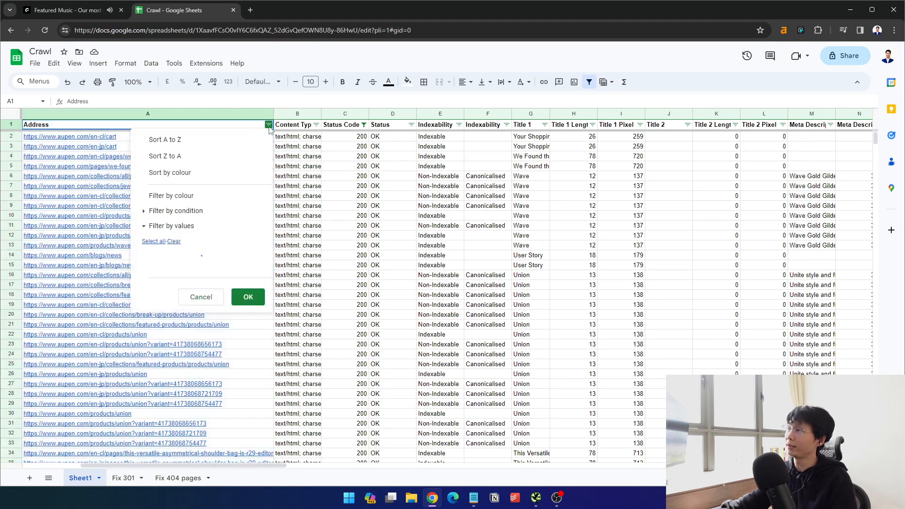
{"action": "left_click", "coordinate": [118, 141]}
{"action": "left_click", "coordinate": [392, 266]}
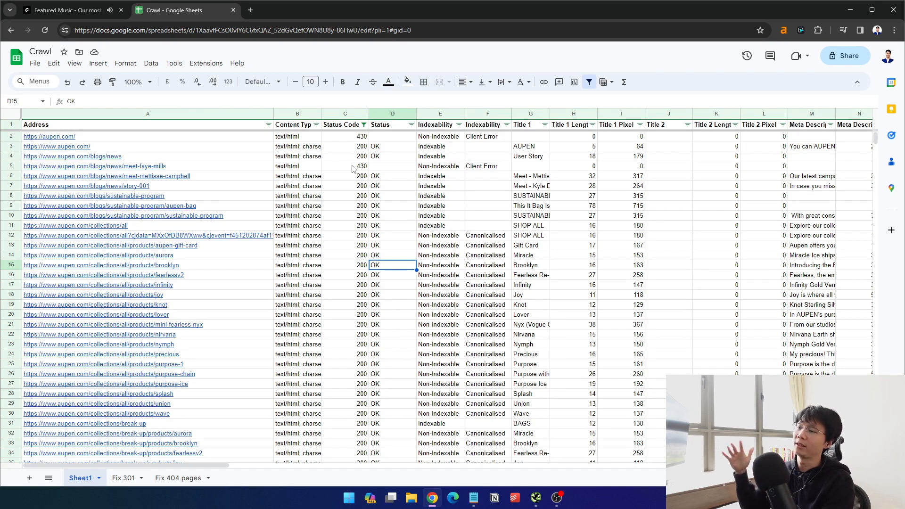
Filter the Indexability column (E) to show only Non-Indexable rows, and look through the listed pages
{"action": "left_click", "coordinate": [458, 124]}
{"action": "left_click", "coordinate": [366, 283]}
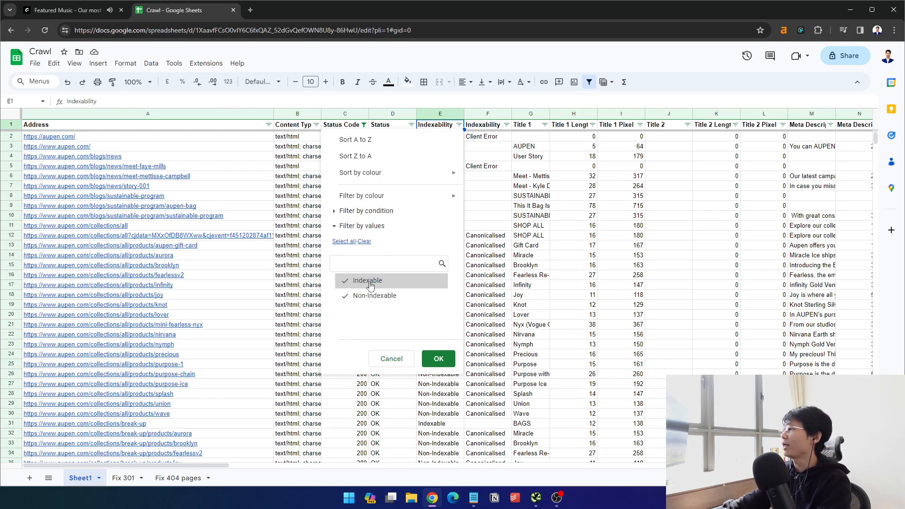
{"action": "left_click", "coordinate": [438, 358]}
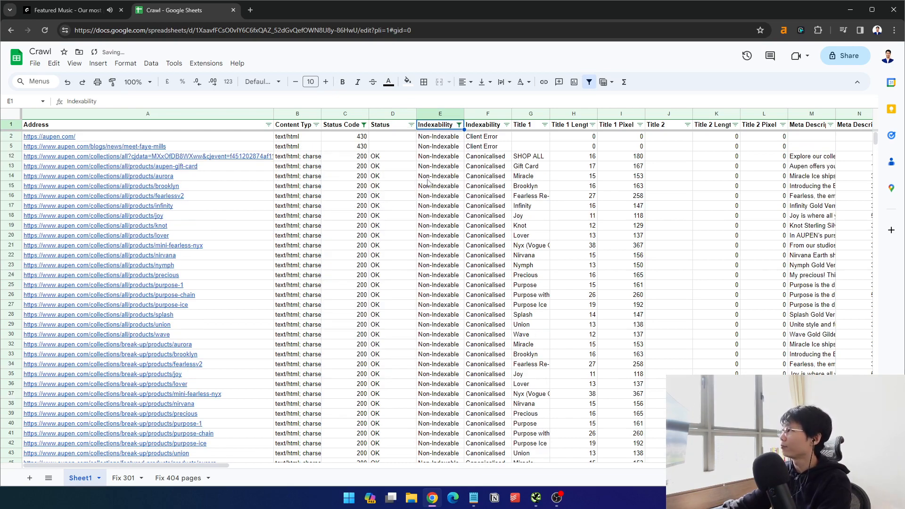
{"action": "scroll", "coordinate": [202, 181], "scroll_direction": "down", "scroll_amount": 10}
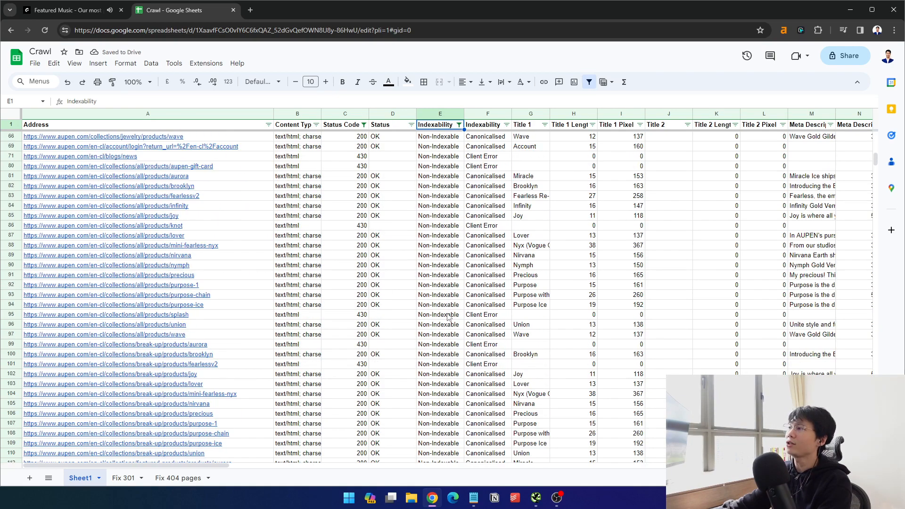
Examine the Indexability values of the first filtered rows in Sheet1, including rows 5 and 12
{"action": "scroll", "coordinate": [447, 321], "scroll_direction": "up", "scroll_amount": 15}
{"action": "left_click", "coordinate": [452, 334]}
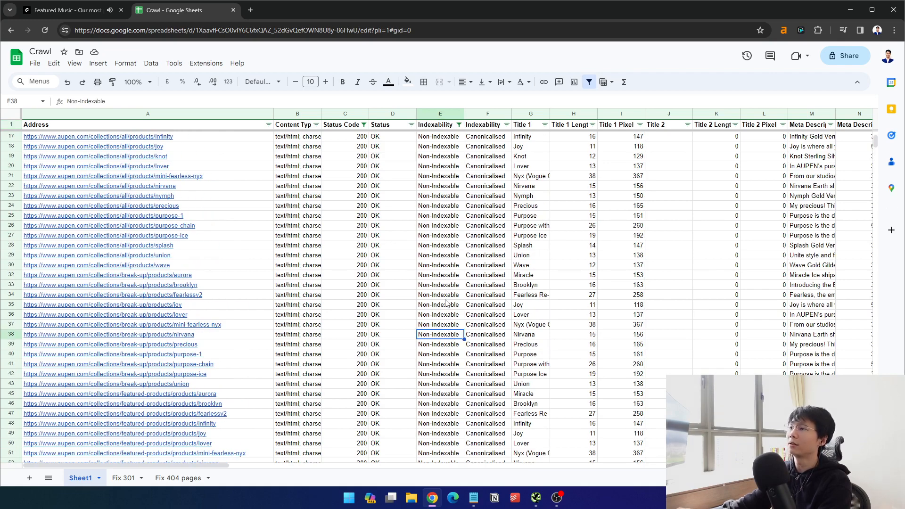
{"action": "scroll", "coordinate": [447, 303], "scroll_direction": "up", "scroll_amount": 3}
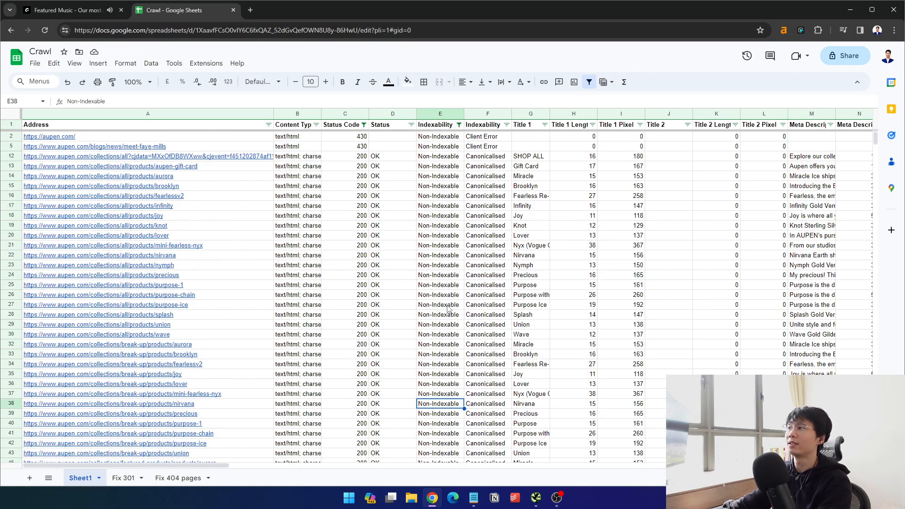
{"action": "left_click", "coordinate": [407, 147]}
{"action": "left_click", "coordinate": [438, 145]}
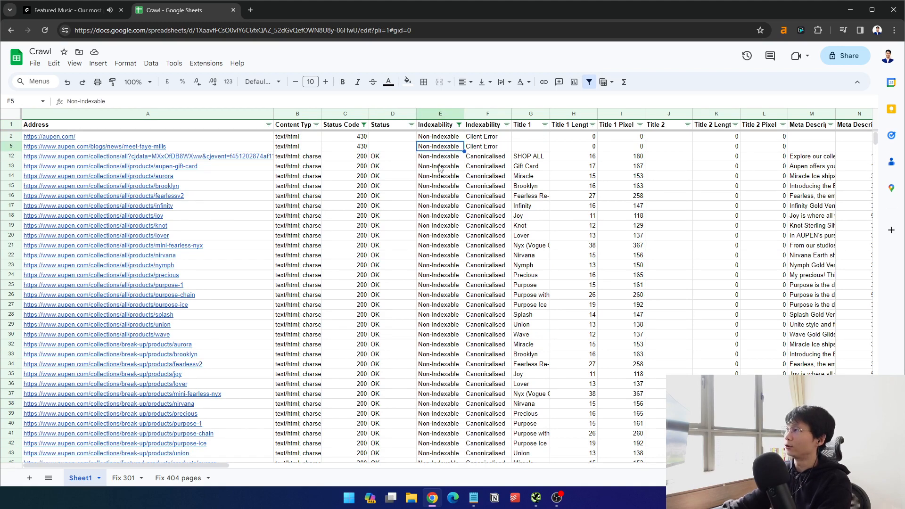
{"action": "left_click", "coordinate": [442, 172]}
{"action": "left_click", "coordinate": [424, 158]}
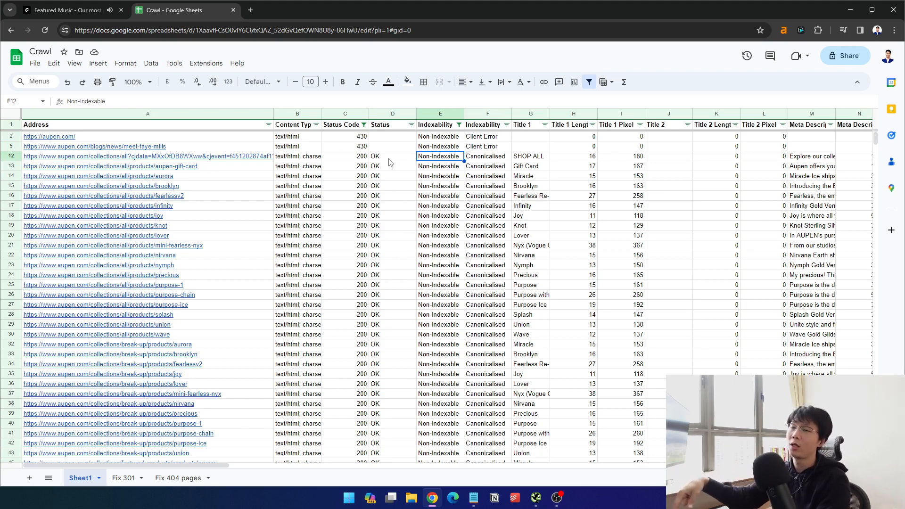
Copy the aupen-gift-card address from row 13, search Google for it in a new tab, and examine the first result
{"action": "left_click", "coordinate": [198, 166]}
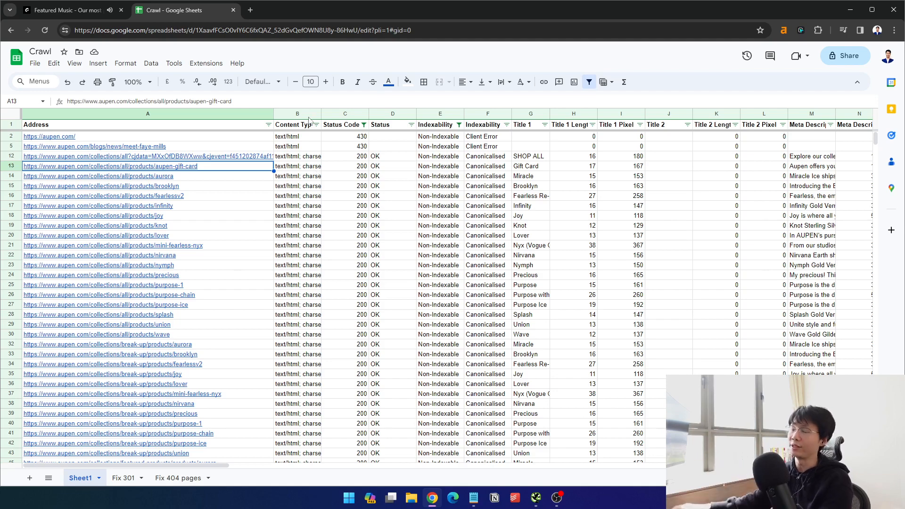
{"action": "left_click", "coordinate": [251, 10]}
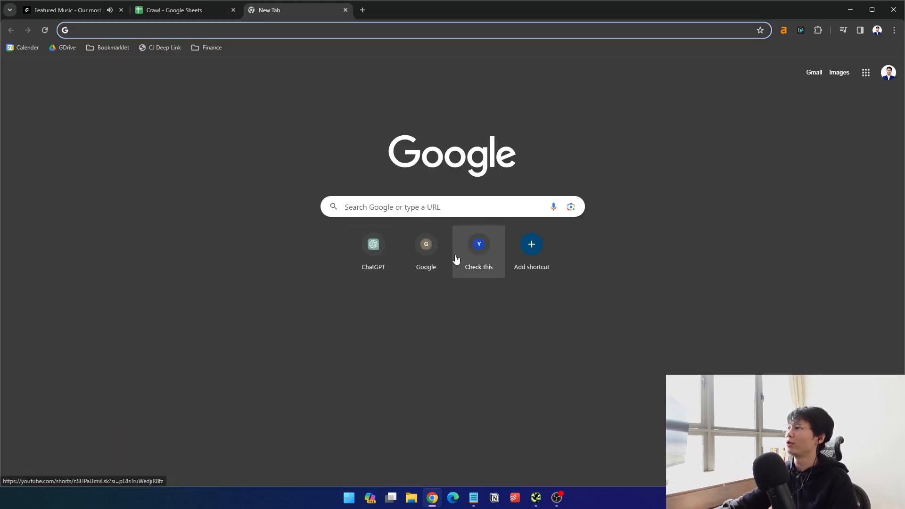
{"action": "left_click", "coordinate": [443, 255]}
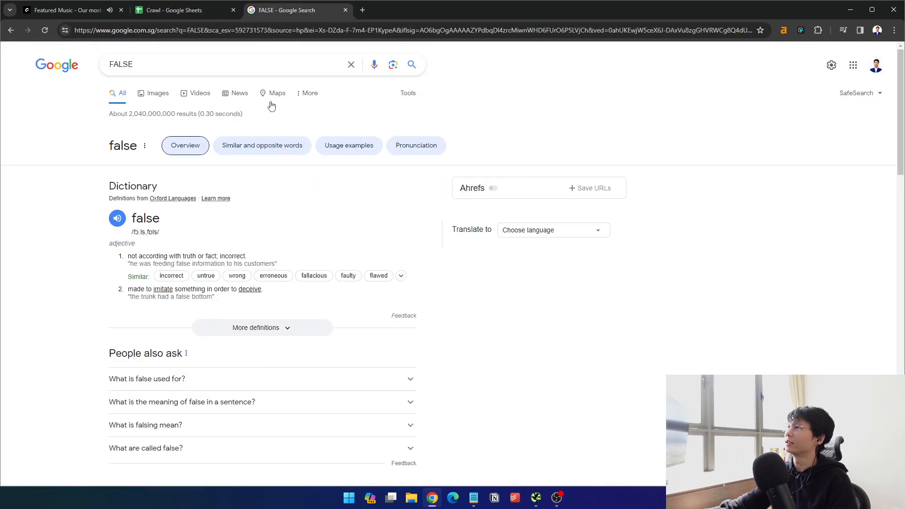
{"action": "triple_click", "coordinate": [228, 65]}
{"action": "type", "text": "https://www.aupen.com/collections/all/products/aupen-gift-card"}
{"action": "key", "text": "Return"}
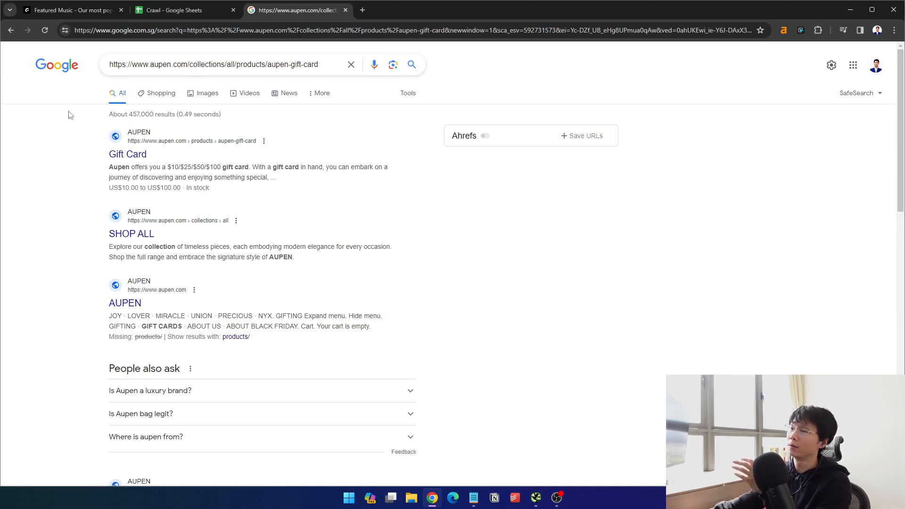
{"action": "left_click_drag", "start_coordinate": [50, 167], "coordinate": [248, 191]}
{"action": "left_click", "coordinate": [196, 185]}
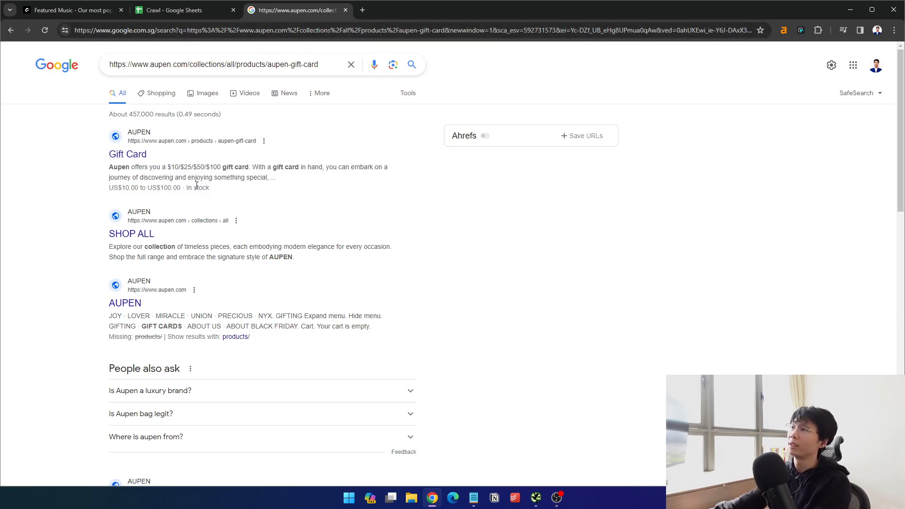
{"action": "left_click_drag", "start_coordinate": [188, 185], "coordinate": [184, 186]}
Return to the Crawl sheet and review the Non-Indexable pages' values in columns E and F
{"action": "left_click", "coordinate": [158, 10]}
{"action": "left_click", "coordinate": [490, 185]}
{"action": "left_click", "coordinate": [439, 178]}
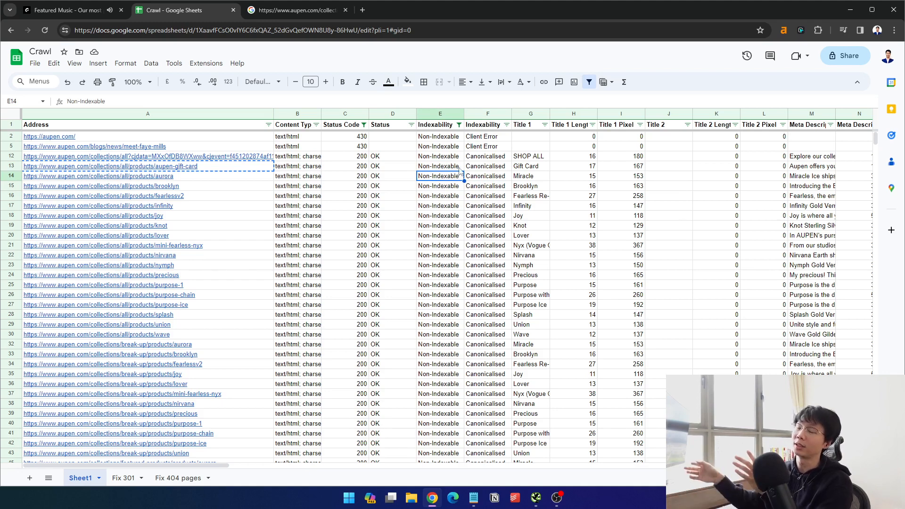
{"action": "left_click_drag", "start_coordinate": [446, 146], "coordinate": [463, 325]}
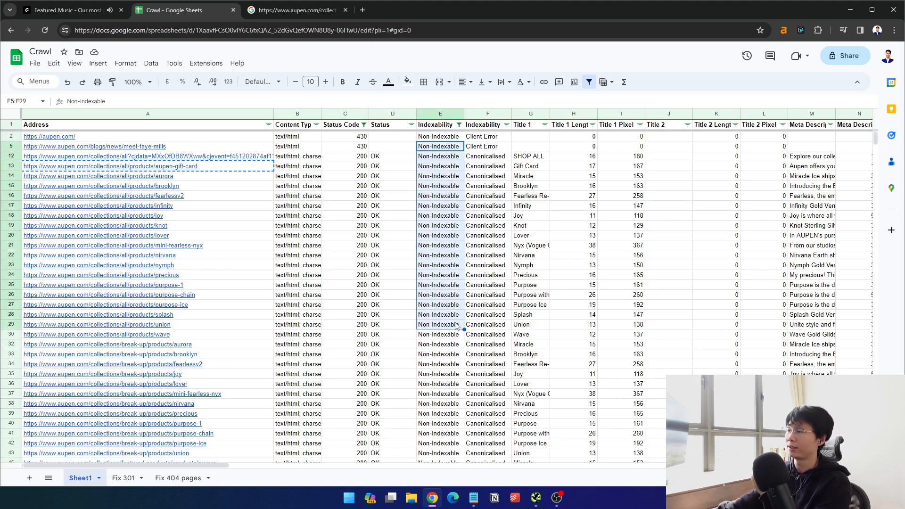
{"action": "left_click", "coordinate": [476, 277]}
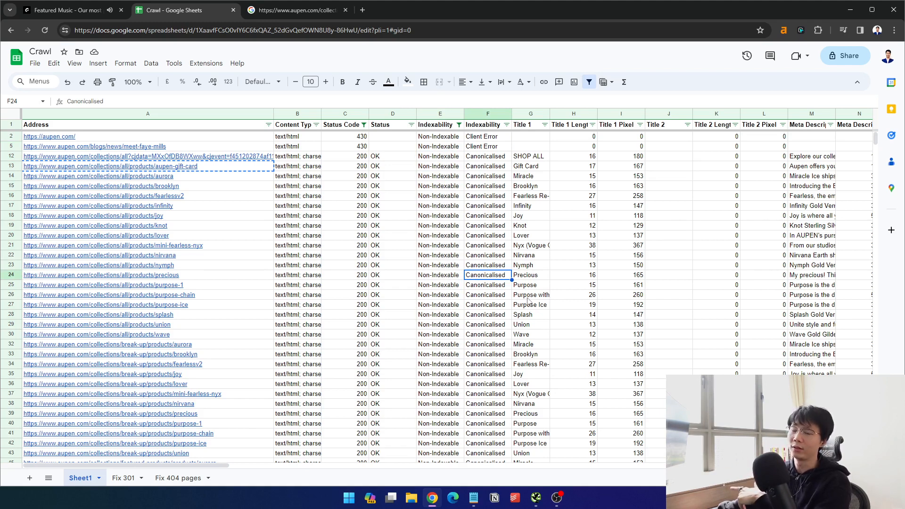
{"action": "left_click", "coordinate": [450, 255]}
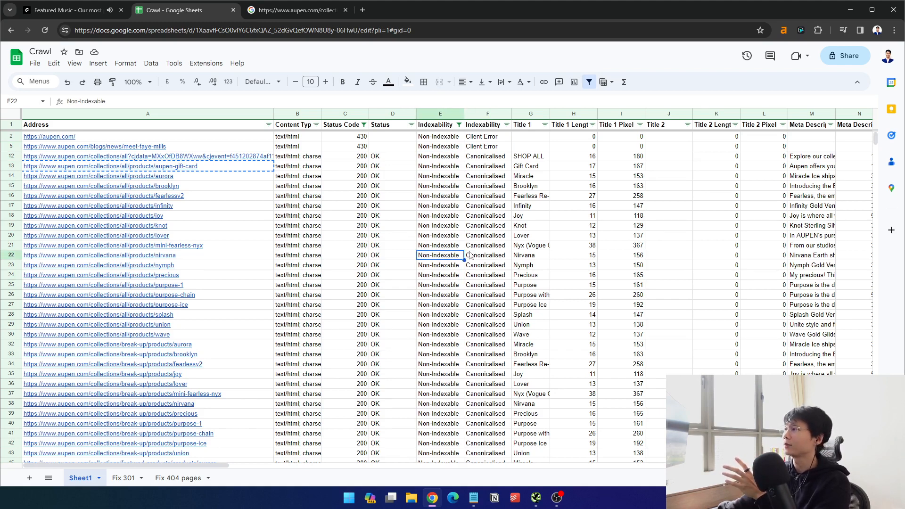
{"action": "left_click", "coordinate": [470, 248]}
{"action": "left_click", "coordinate": [443, 209]}
Go back to the Google results and reread the Gift Card listing's title and snippet
{"action": "left_click", "coordinate": [279, 15]}
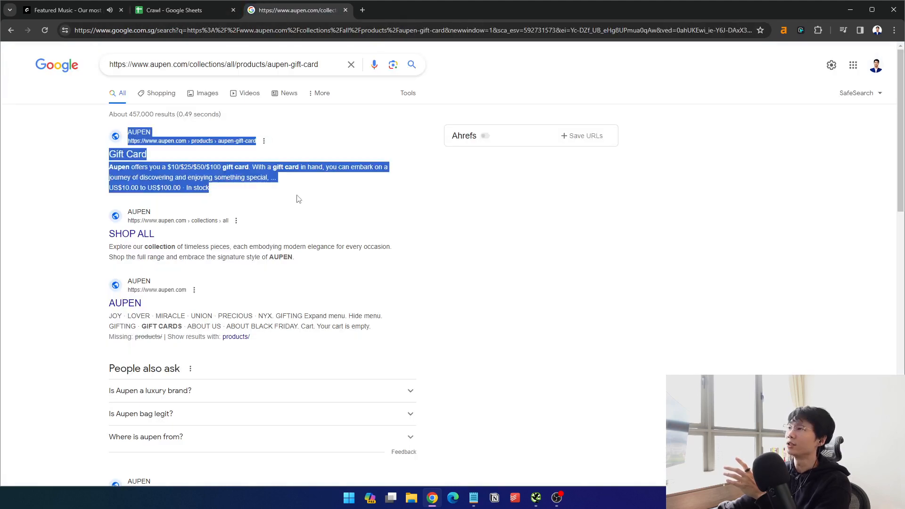
{"action": "left_click", "coordinate": [324, 199]}
{"action": "left_click_drag", "start_coordinate": [210, 188], "coordinate": [84, 151]}
{"action": "left_click", "coordinate": [89, 160]}
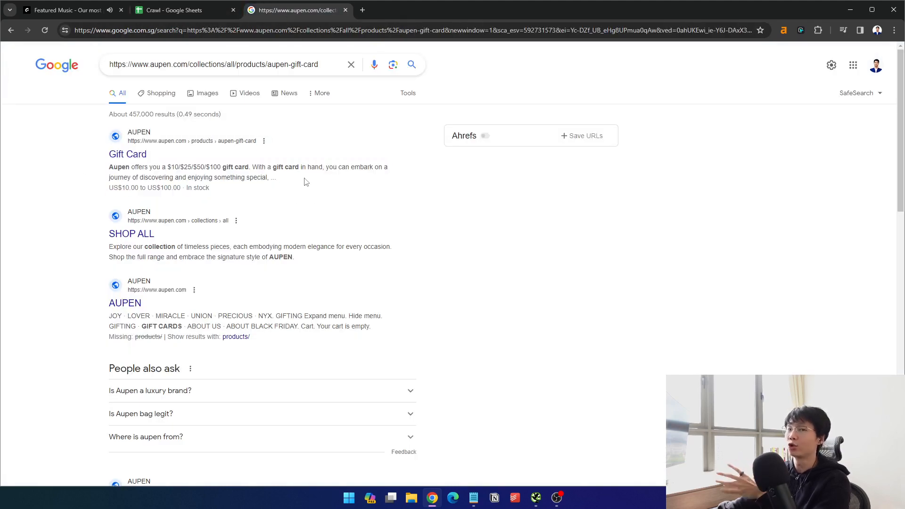
{"action": "left_click_drag", "start_coordinate": [254, 187], "coordinate": [83, 147]}
{"action": "left_click", "coordinate": [92, 156]}
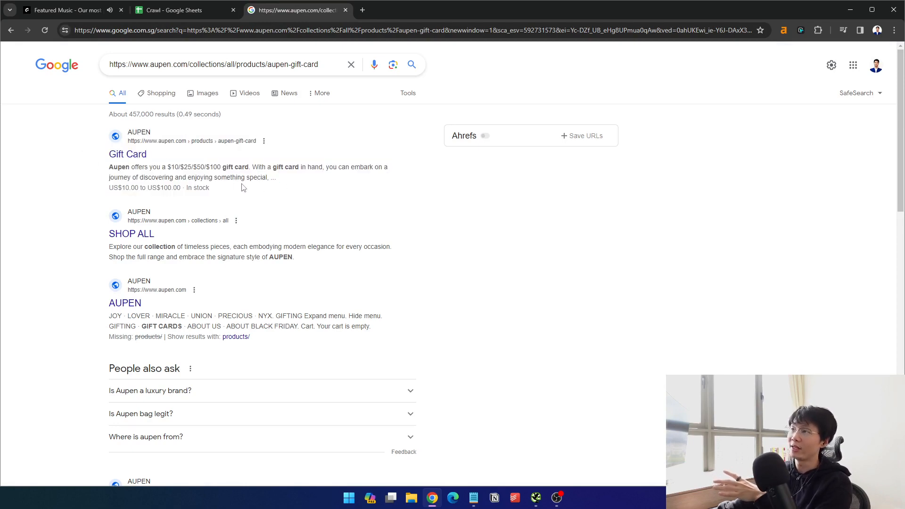
{"action": "left_click_drag", "start_coordinate": [243, 187], "coordinate": [62, 164]}
{"action": "left_click", "coordinate": [63, 165]}
Return to the Crawl sheet and compare the status, indexability and indexability reason of rows 12 and 13 with the rows below
{"action": "left_click", "coordinate": [215, 11]}
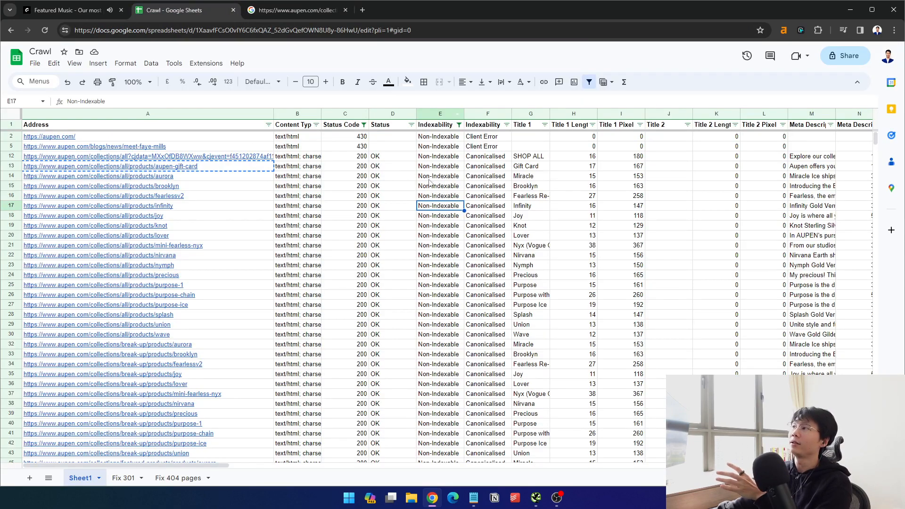
{"action": "left_click_drag", "start_coordinate": [444, 148], "coordinate": [442, 344]}
{"action": "left_click", "coordinate": [444, 304]}
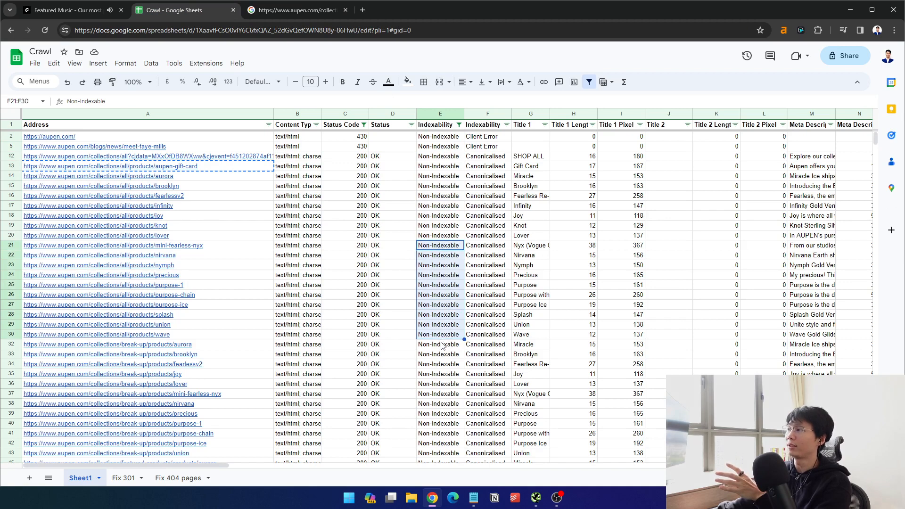
{"action": "left_click", "coordinate": [443, 344]}
{"action": "left_click", "coordinate": [443, 268]}
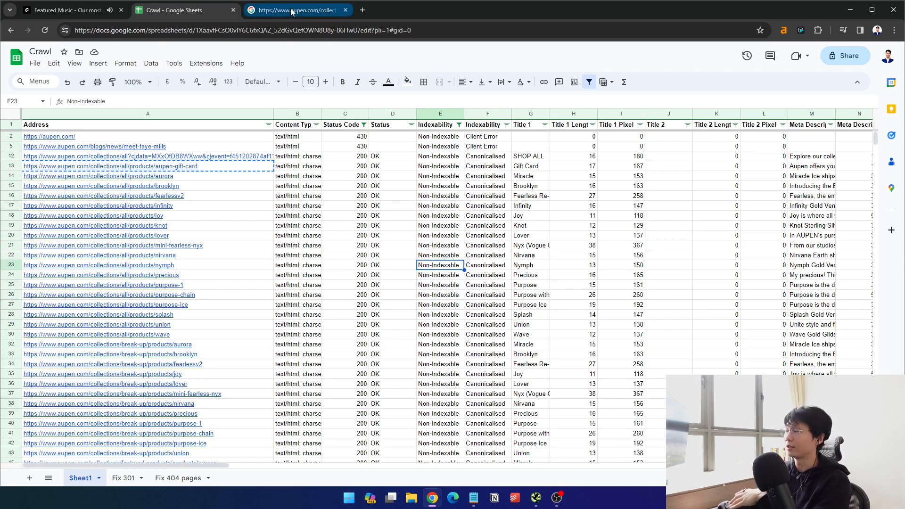
{"action": "left_click", "coordinate": [453, 205]}
{"action": "left_click", "coordinate": [384, 158]}
{"action": "left_click", "coordinate": [469, 158]}
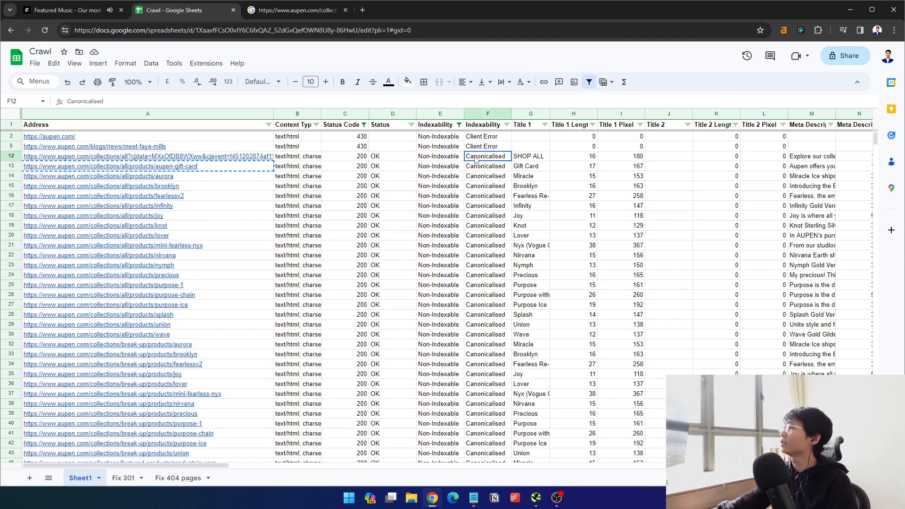
{"action": "left_click", "coordinate": [427, 158]}
{"action": "left_click", "coordinate": [379, 158]}
{"action": "left_click", "coordinate": [484, 169]}
{"action": "left_click", "coordinate": [429, 167]}
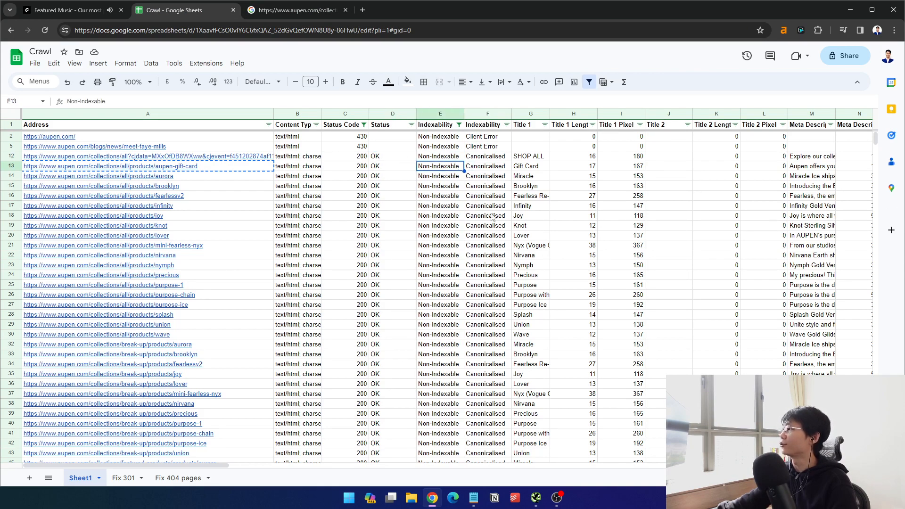
{"action": "left_click", "coordinate": [492, 169]}
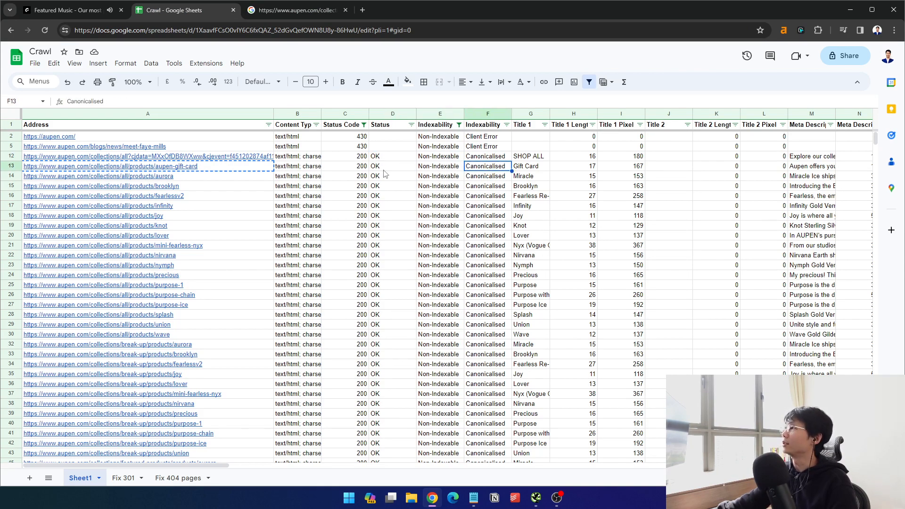
Open the blog post linked in row 5, check its HTTP headers and indexability with Ahrefs, and close it along with the Google results
{"action": "left_click", "coordinate": [309, 170]}
{"action": "left_click", "coordinate": [215, 168]}
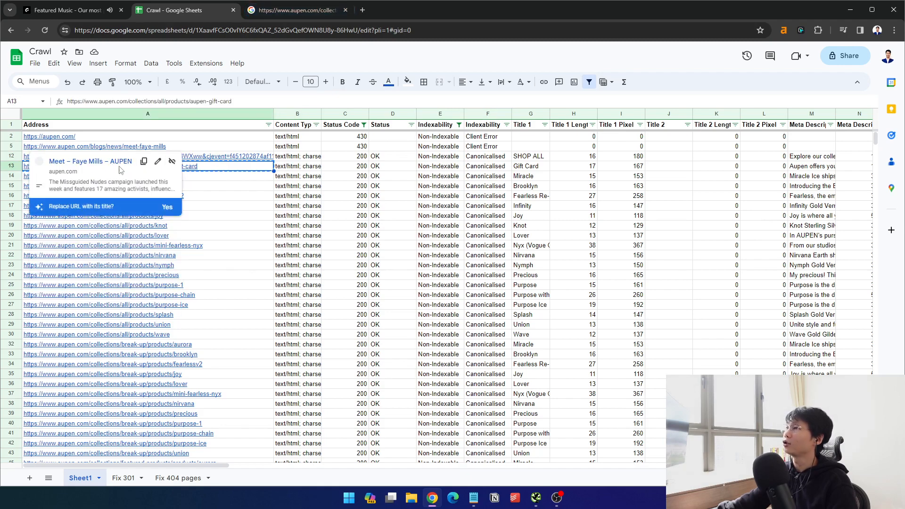
{"action": "left_click", "coordinate": [109, 164]}
{"action": "left_click", "coordinate": [785, 31]}
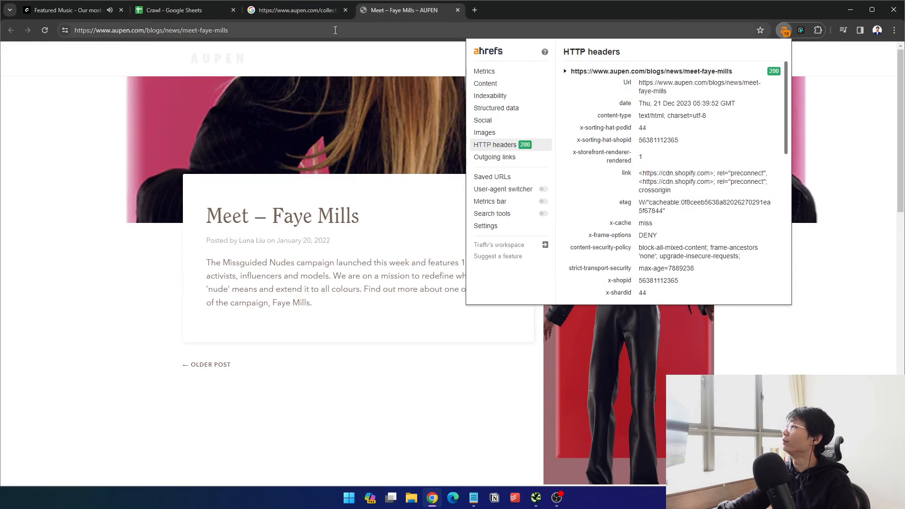
{"action": "left_click", "coordinate": [497, 95]}
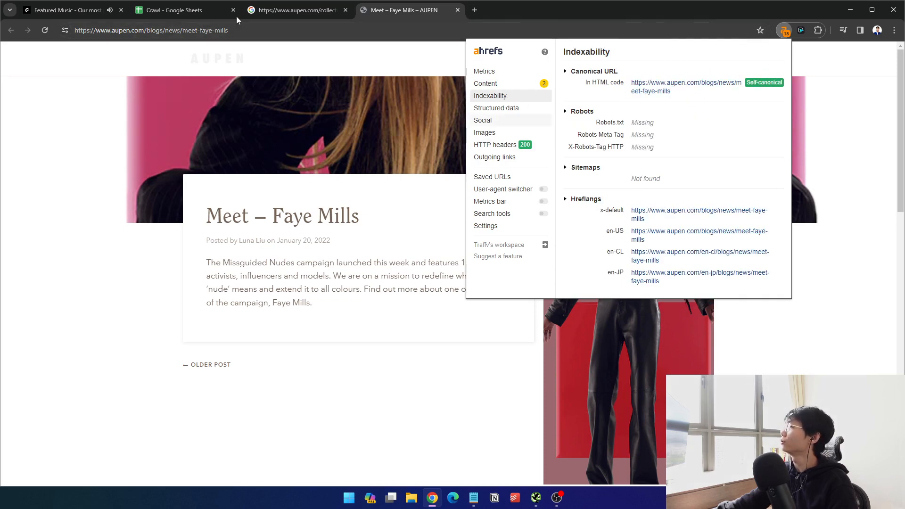
{"action": "left_click", "coordinate": [345, 10]}
{"action": "left_click", "coordinate": [346, 10]}
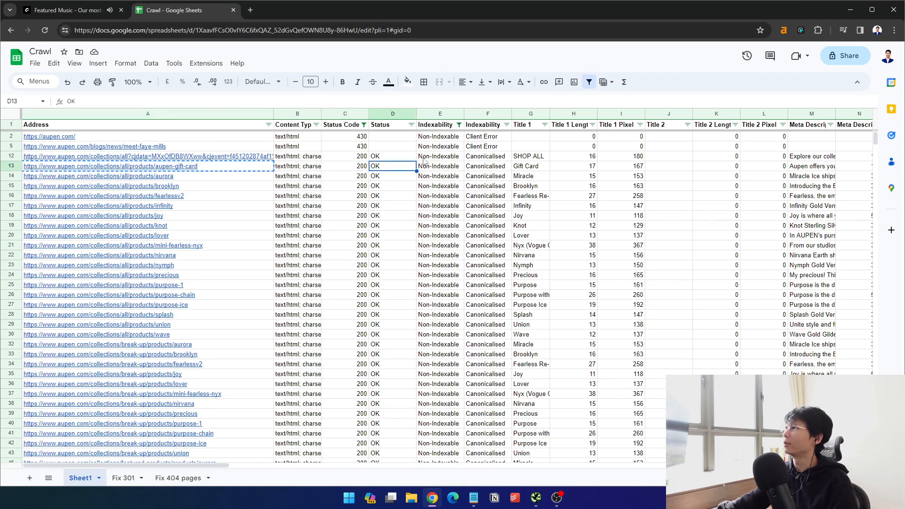
Examine the status code, indexability and title values of the 430 pages in rows 2 and 5
{"action": "left_click", "coordinate": [95, 147]}
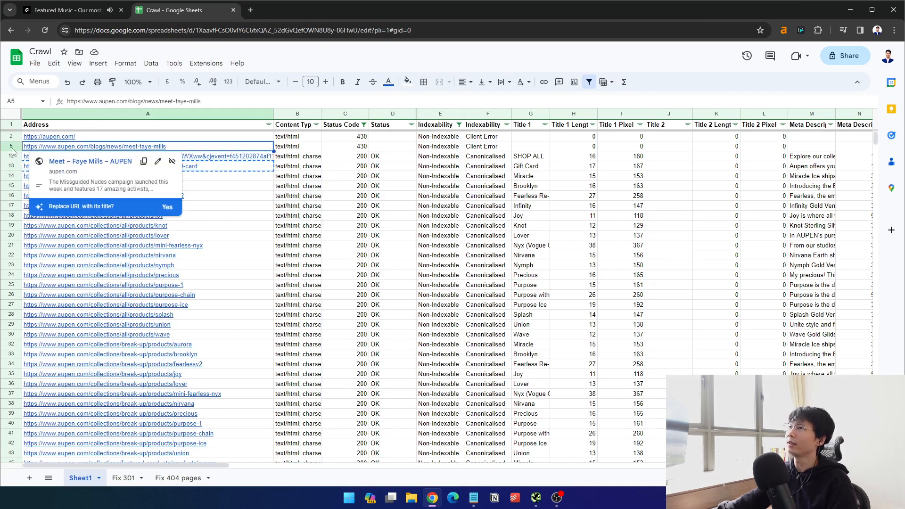
{"action": "key", "text": "Right"}
{"action": "key", "text": "Right"}
{"action": "key", "text": "Right"}
{"action": "left_click_drag", "start_coordinate": [359, 139], "coordinate": [347, 148]}
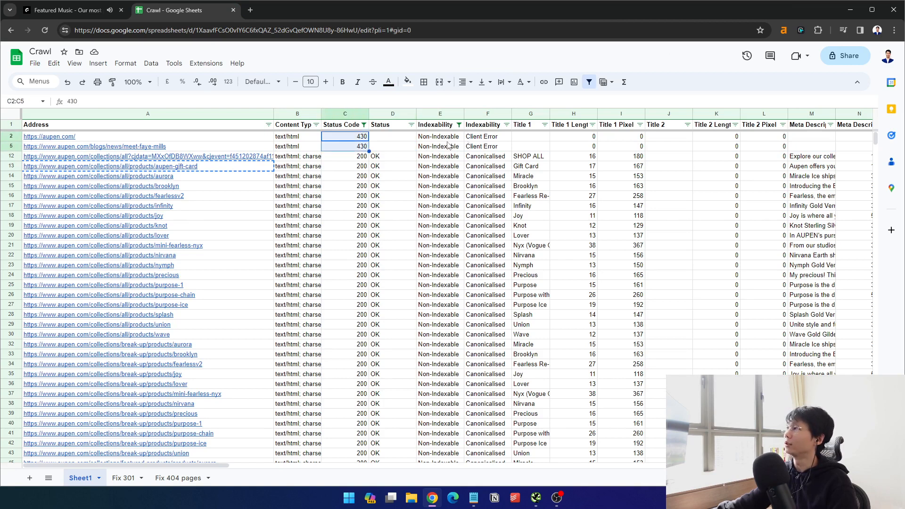
{"action": "left_click_drag", "start_coordinate": [518, 140], "coordinate": [452, 143]}
{"action": "left_click_drag", "start_coordinate": [623, 140], "coordinate": [294, 141]}
{"action": "left_click", "coordinate": [295, 135]}
{"action": "left_click", "coordinate": [288, 147]}
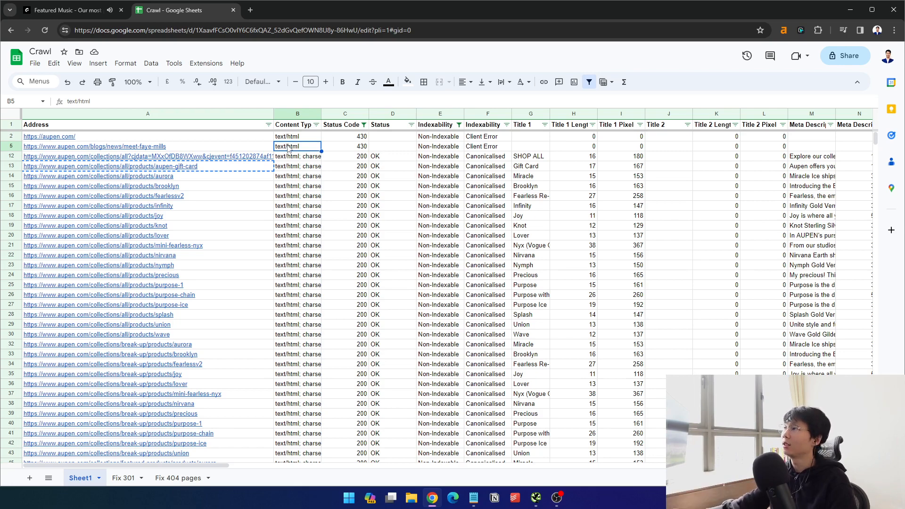
Open the aupen-gift-card page linked in row 13 and check its canonical URL in the Ahrefs indexability report
{"action": "left_click", "coordinate": [193, 167]}
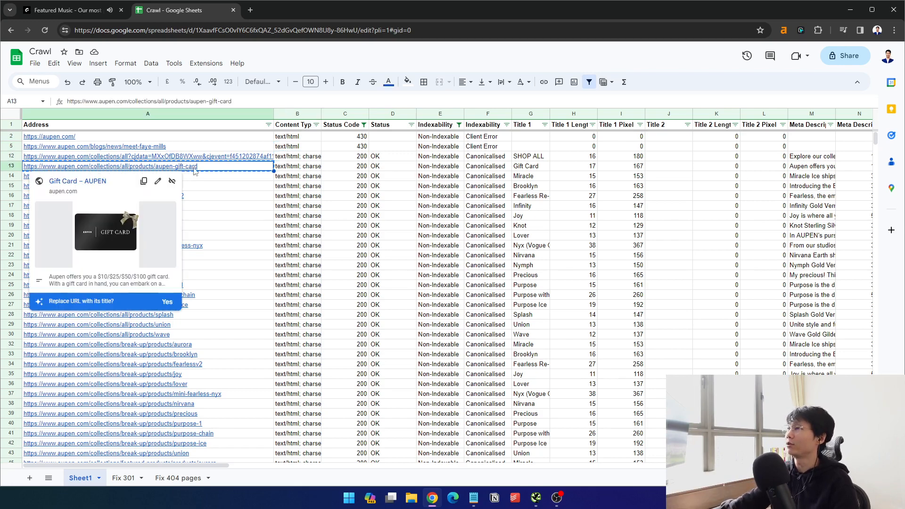
{"action": "left_click", "coordinate": [109, 181]}
{"action": "left_click", "coordinate": [193, 12]}
{"action": "left_click", "coordinate": [420, 169]}
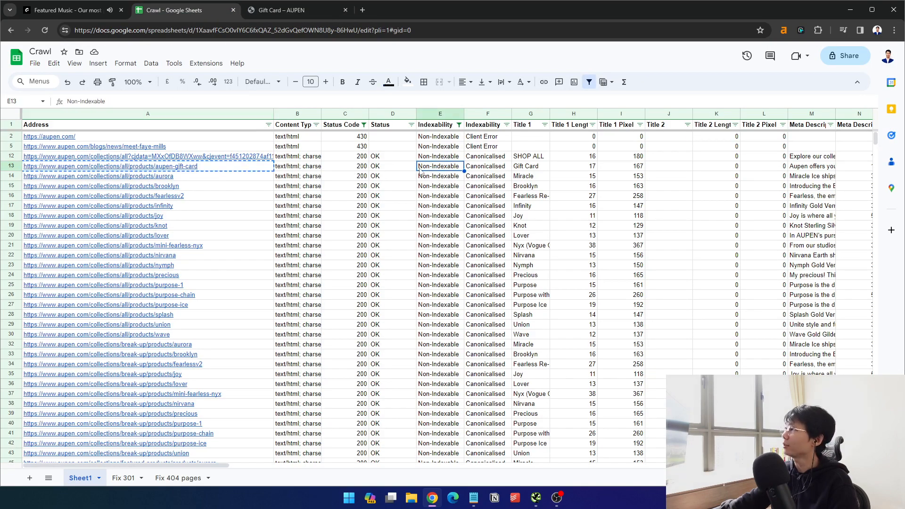
{"action": "left_click", "coordinate": [480, 175]}
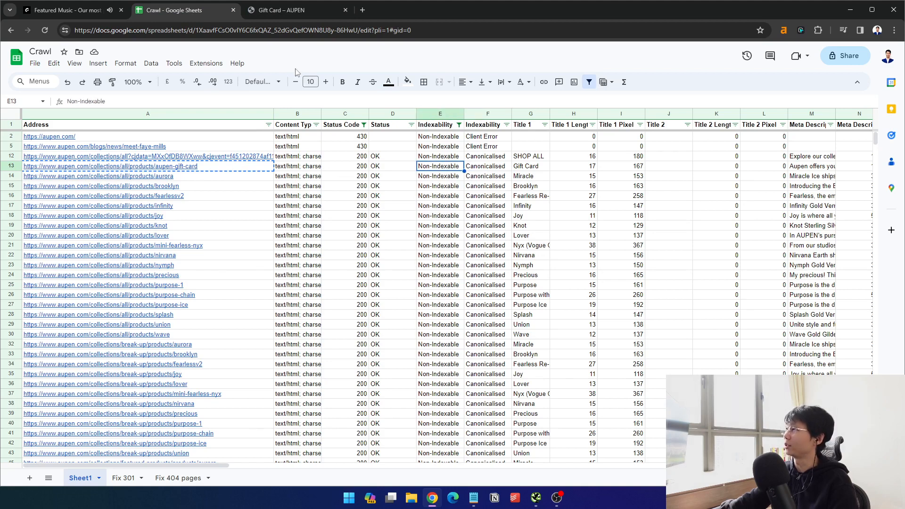
{"action": "left_click", "coordinate": [297, 10]}
{"action": "left_click", "coordinate": [784, 30]}
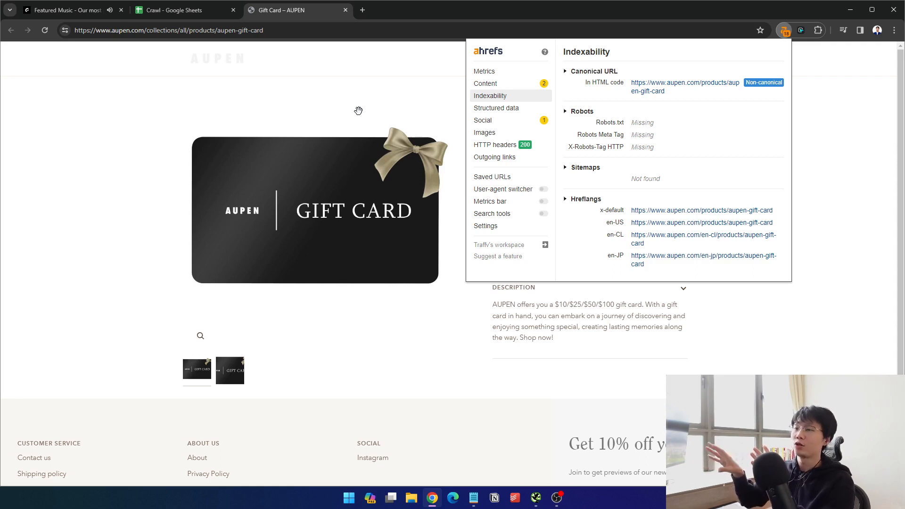
Close the Ahrefs report and read the product description on the Gift Card page
{"action": "left_click", "coordinate": [295, 142]}
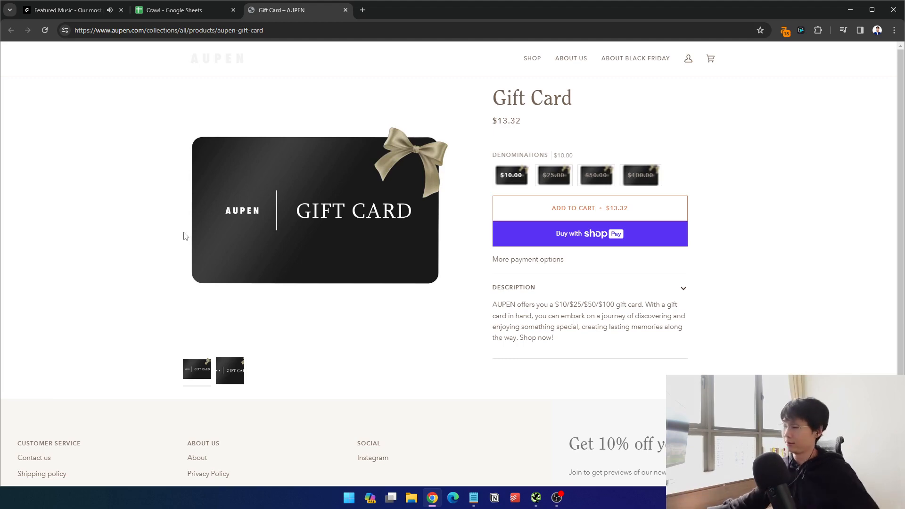
{"action": "left_click_drag", "start_coordinate": [493, 307], "coordinate": [552, 325]}
{"action": "left_click", "coordinate": [552, 324]}
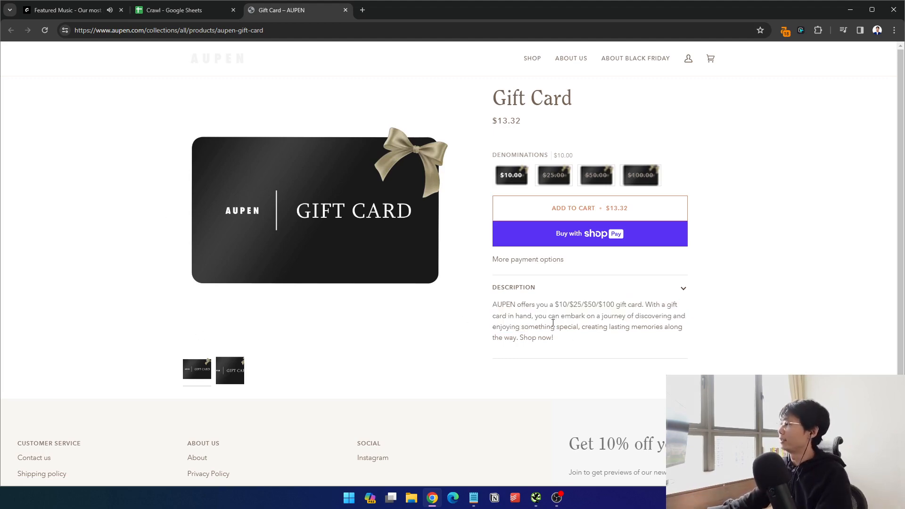
Open the canonical URL given in the Ahrefs indexability report for the /collections/all/products/aupen-gift-card page
{"action": "key", "text": "ctrl+shift+Tab"}
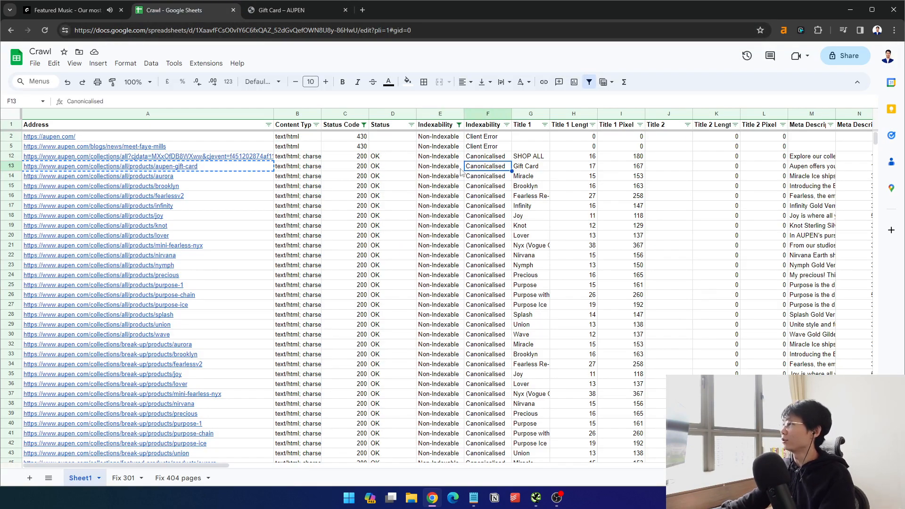
{"action": "left_click", "coordinate": [285, 10]}
{"action": "left_click", "coordinate": [783, 30]}
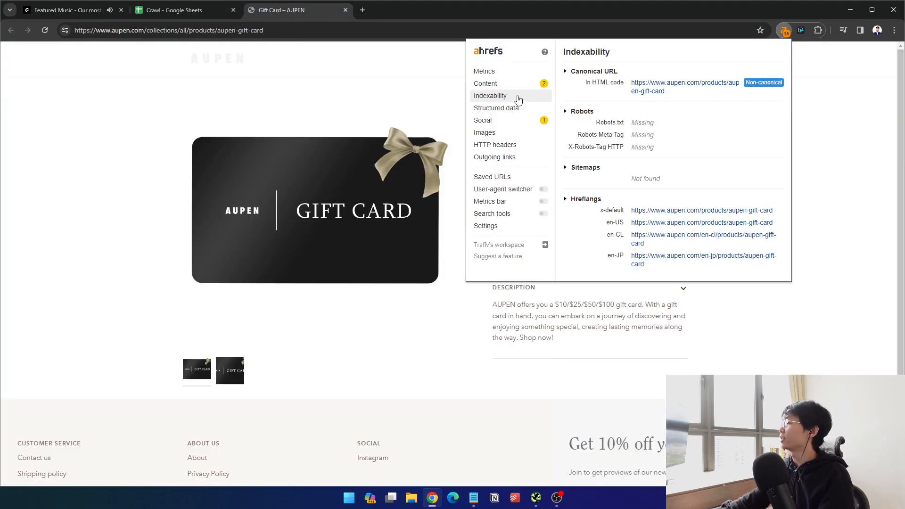
{"action": "left_click", "coordinate": [663, 88]}
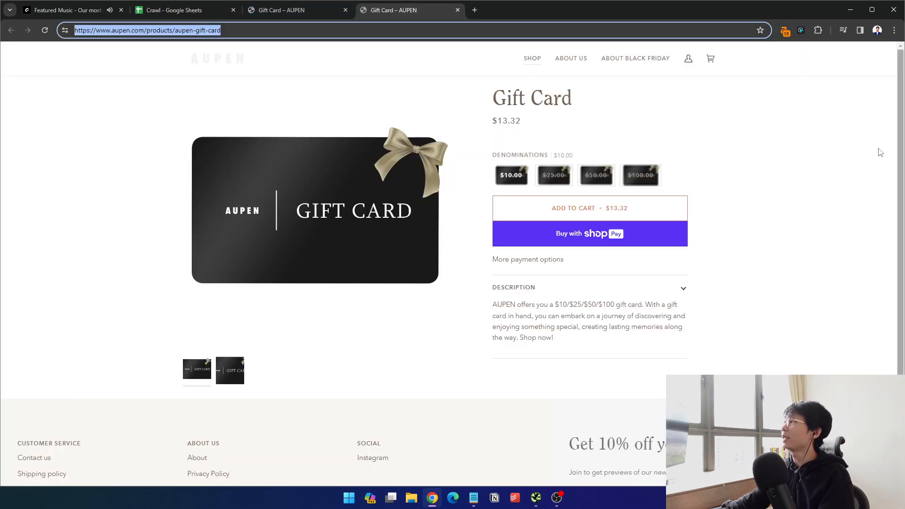
Review the URL of the /products/aupen-gift-card page and check its canonical status in the Ahrefs indexability report
{"action": "left_click_drag", "start_coordinate": [245, 31], "coordinate": [76, 43]}
{"action": "left_click", "coordinate": [100, 114]}
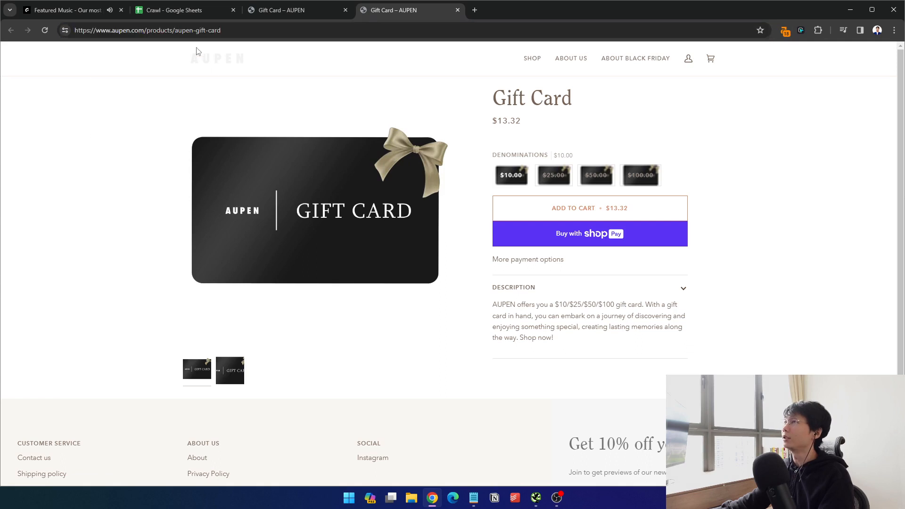
{"action": "left_click", "coordinate": [264, 31]}
{"action": "left_click", "coordinate": [783, 30]}
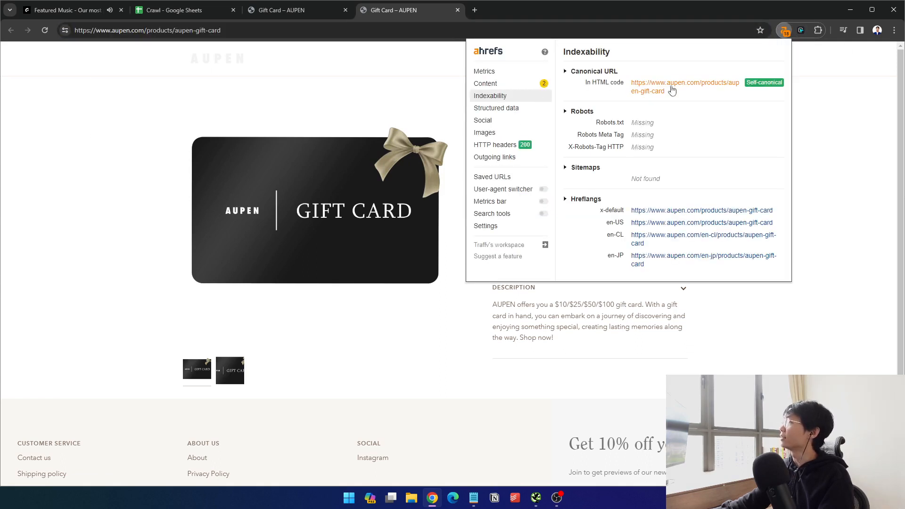
Recheck the collections version of the Gift Card page in Ahrefs and compare its URL with the canonical page's URL
{"action": "left_click", "coordinate": [297, 10]}
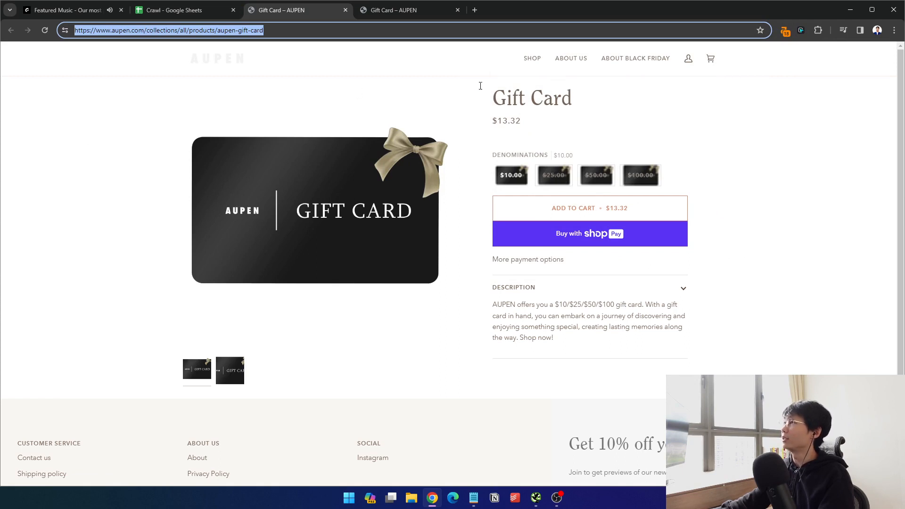
{"action": "left_click", "coordinate": [786, 111]}
{"action": "left_click", "coordinate": [783, 30]}
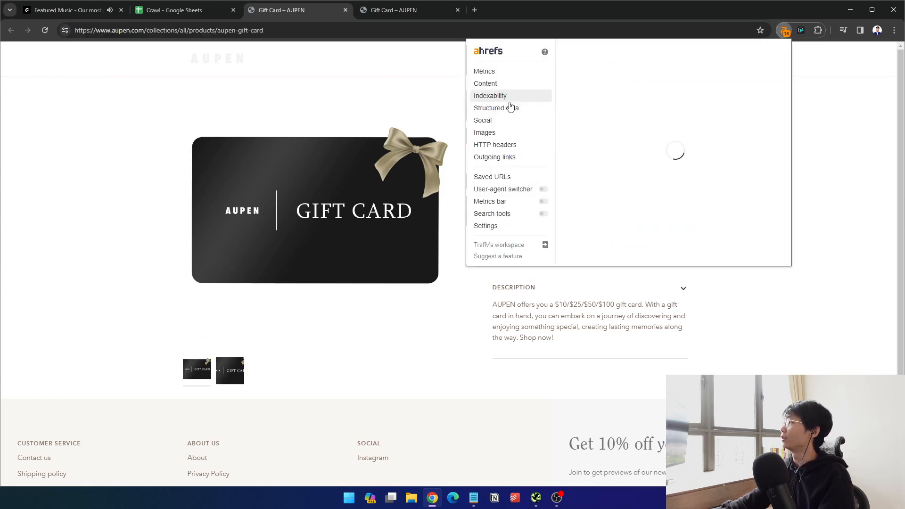
{"action": "left_click", "coordinate": [387, 9]}
{"action": "left_click", "coordinate": [271, 12]}
{"action": "left_click", "coordinate": [408, 15]}
{"action": "left_click", "coordinate": [286, 12]}
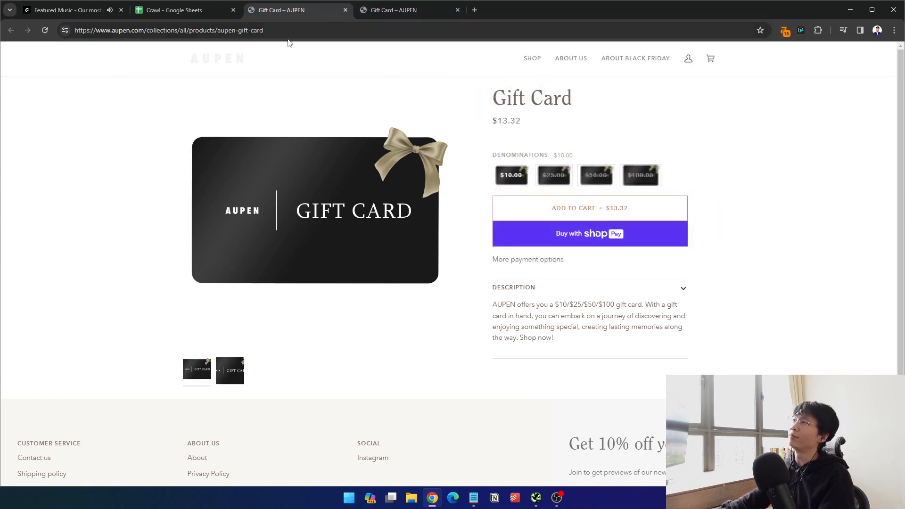
{"action": "left_click", "coordinate": [290, 31]}
{"action": "left_click", "coordinate": [409, 12]}
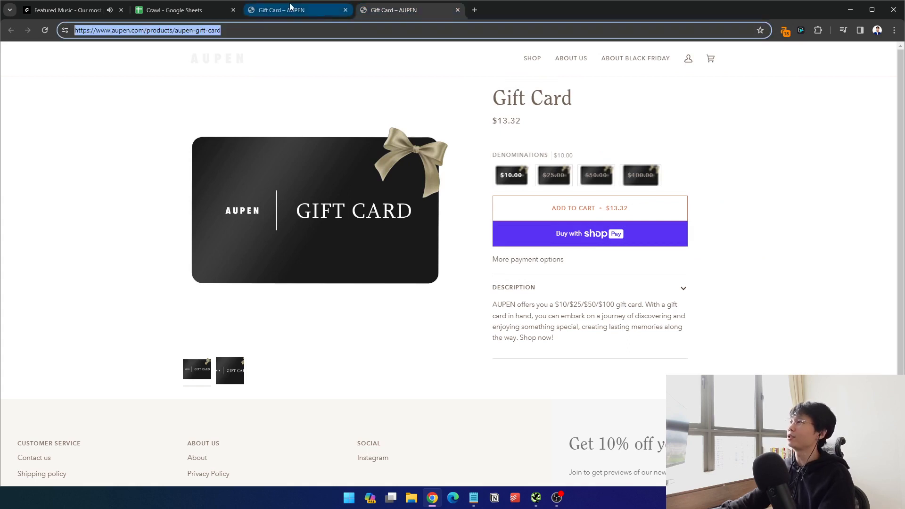
{"action": "left_click", "coordinate": [310, 15]}
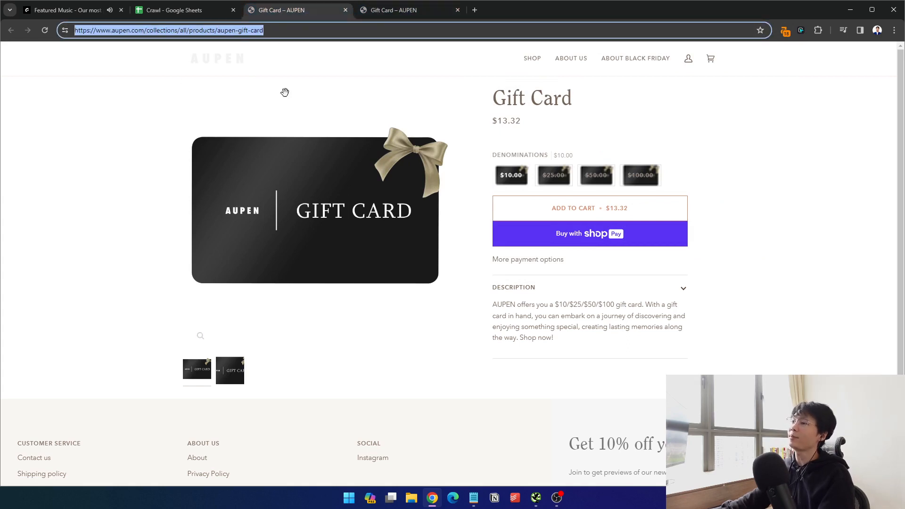
Check the aupen-gift-card entry in row 13 of the crawl sheet and return to the collections Gift Card page
{"action": "left_click", "coordinate": [183, 11]}
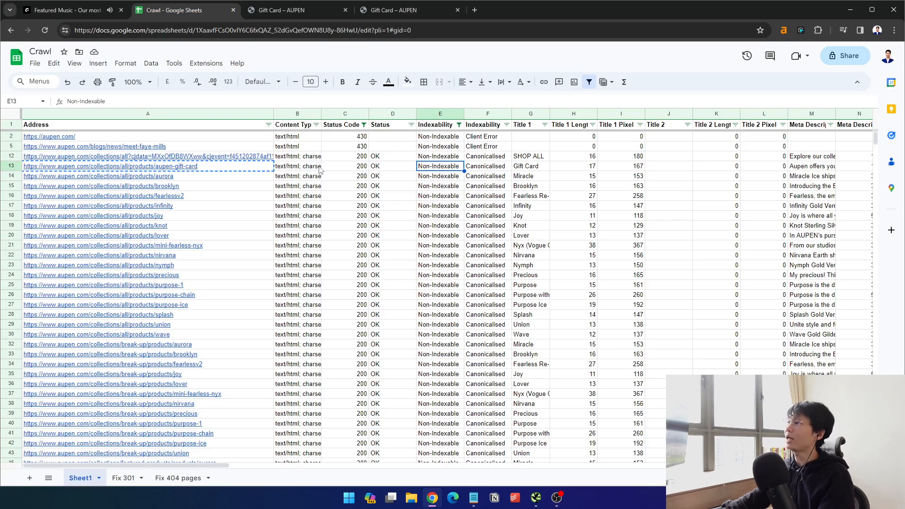
{"action": "left_click", "coordinate": [299, 18]}
{"action": "key", "text": "ctrl+Tab"}
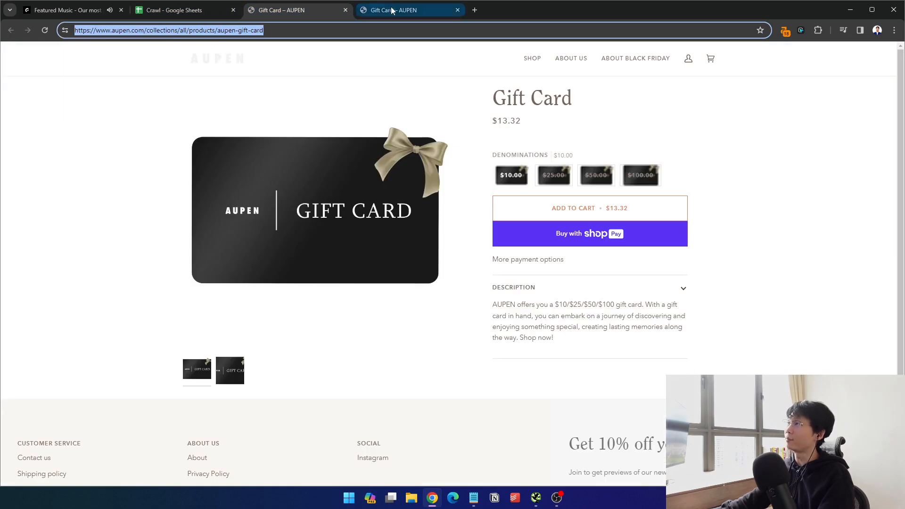
{"action": "left_click", "coordinate": [296, 16]}
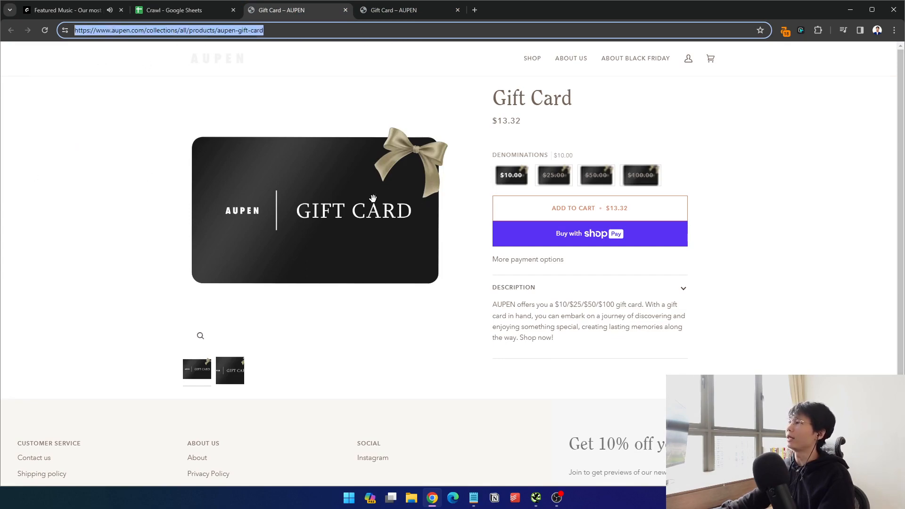
Examine the product description text on the collections version of the Gift Card page
{"action": "scroll", "coordinate": [509, 245], "scroll_direction": "down", "scroll_amount": 2}
{"action": "scroll", "coordinate": [508, 245], "scroll_direction": "up", "scroll_amount": 2}
{"action": "left_click_drag", "start_coordinate": [493, 304], "coordinate": [590, 344]}
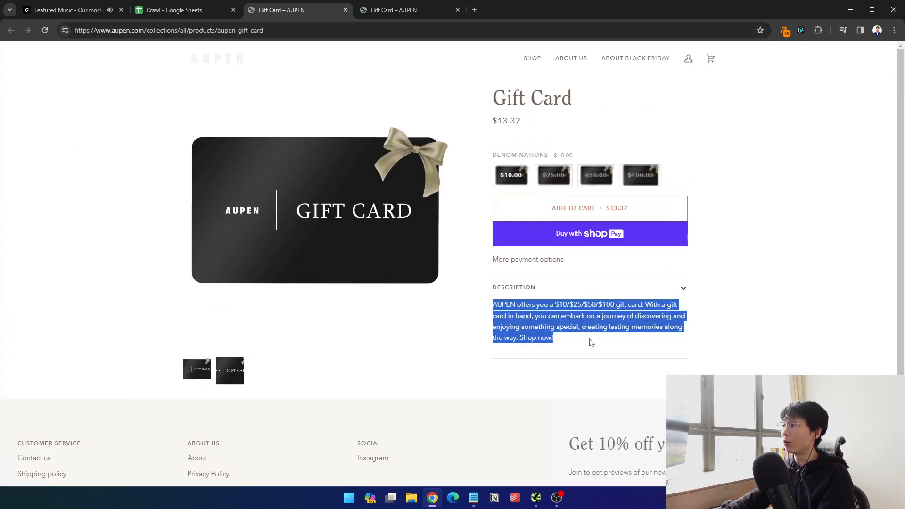
{"action": "left_click", "coordinate": [584, 344]}
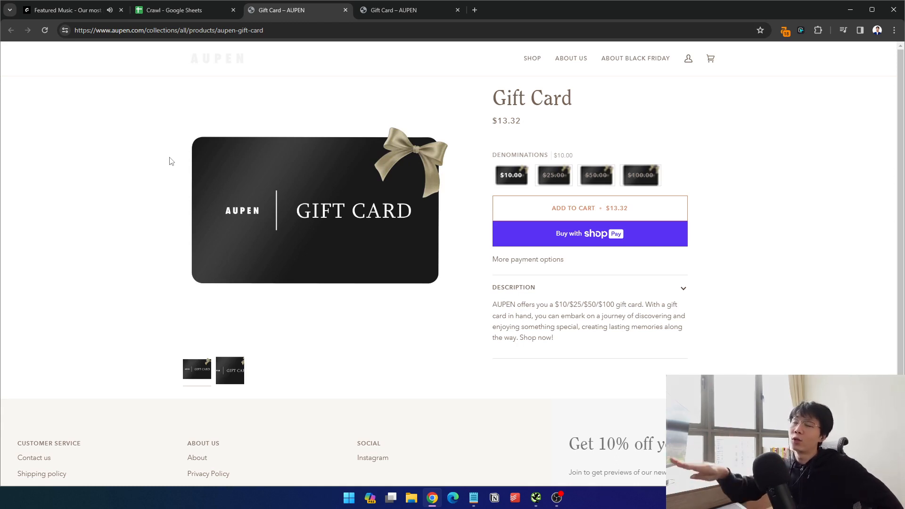
Compare the two Gift Card pages and try the $25.00 and $50.00 denominations on the collections version
{"action": "left_click", "coordinate": [404, 9]}
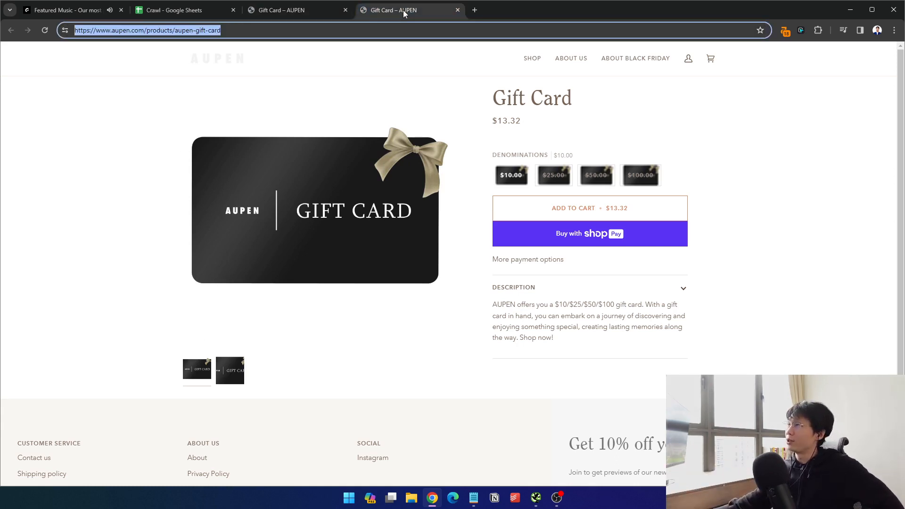
{"action": "left_click", "coordinate": [273, 10]}
{"action": "left_click", "coordinate": [377, 12]}
{"action": "left_click", "coordinate": [287, 10]}
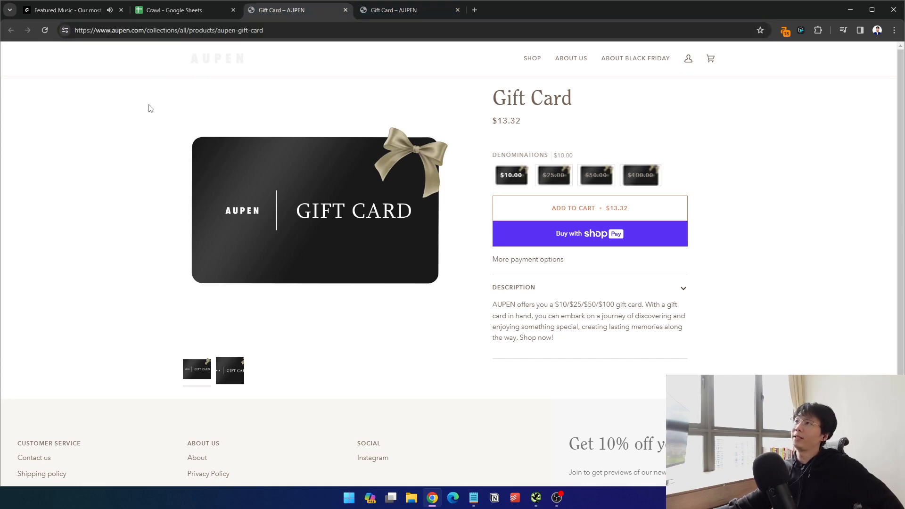
{"action": "left_click", "coordinate": [551, 180]}
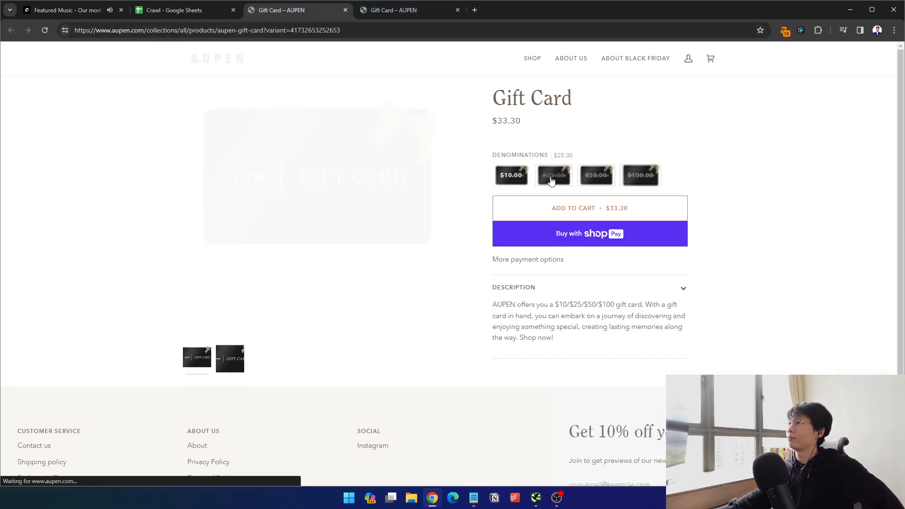
{"action": "left_click", "coordinate": [592, 178]}
Return to the crawl sheet and examine the indexability and status code values of the SHOP ALL page in row 12
{"action": "left_click", "coordinate": [189, 10]}
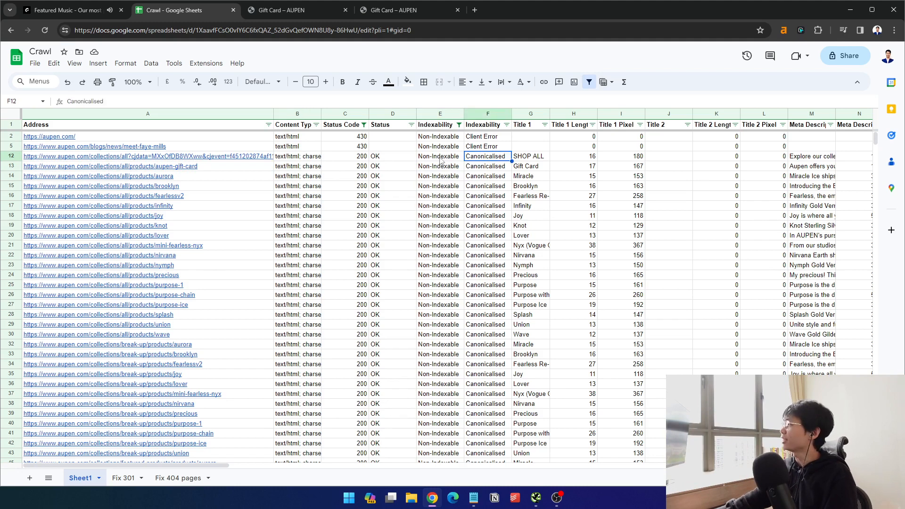
{"action": "left_click", "coordinate": [476, 159]}
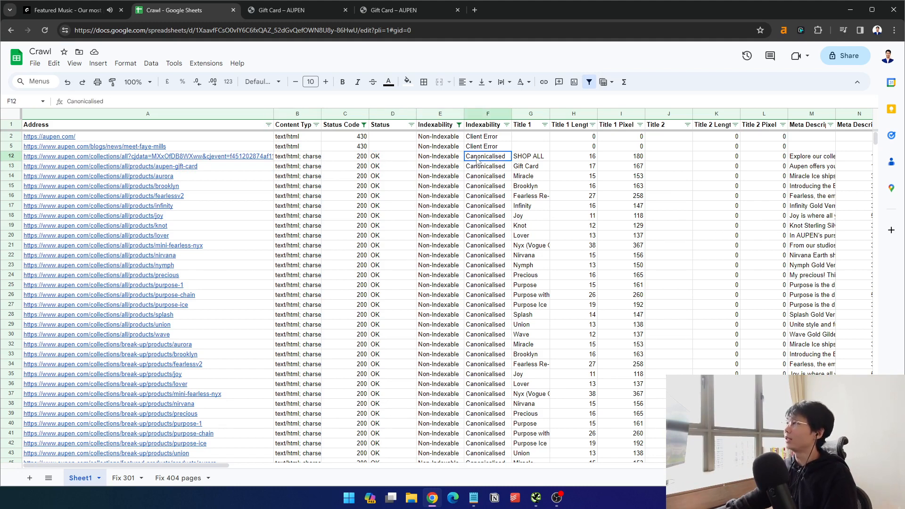
{"action": "left_click", "coordinate": [440, 159]}
{"action": "left_click", "coordinate": [349, 159]}
{"action": "left_click", "coordinate": [302, 166]}
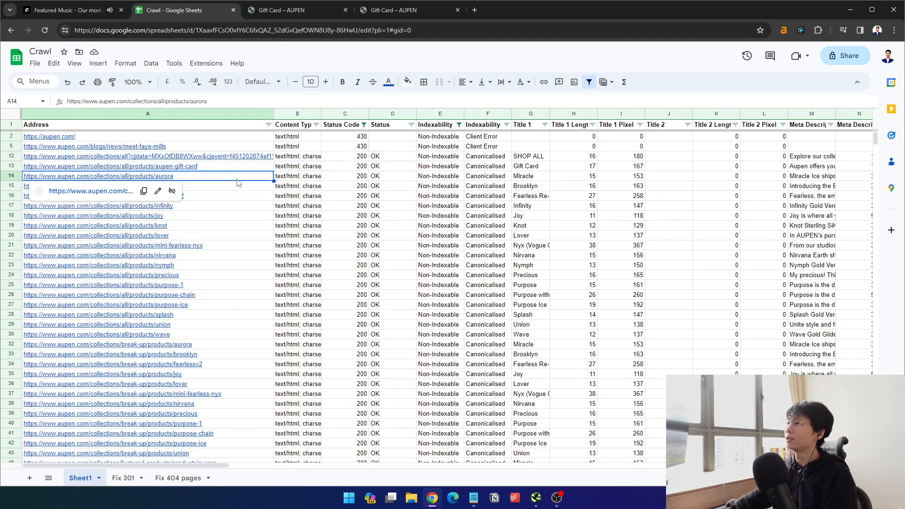
Copy the aupen-gift-card address from row 13, search for it in Screaming Frog and view that URL's inlinks
{"action": "left_click", "coordinate": [271, 168]}
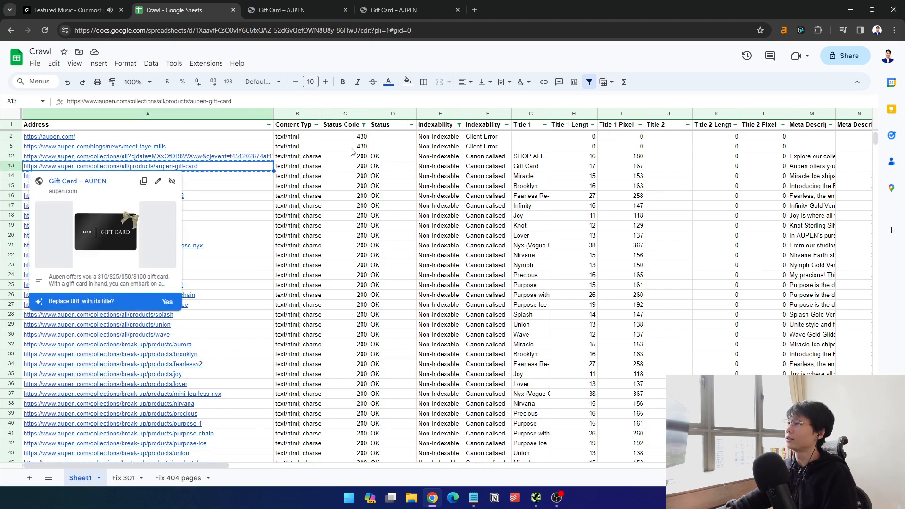
{"action": "key", "text": "ctrl+c"}
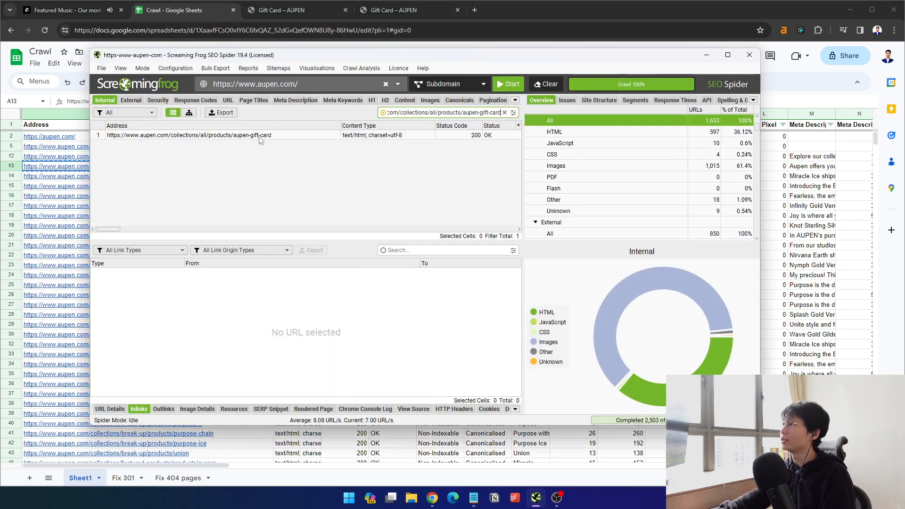
{"action": "left_click", "coordinate": [260, 136]}
{"action": "scroll", "coordinate": [330, 328], "scroll_direction": "up", "scroll_amount": 10}
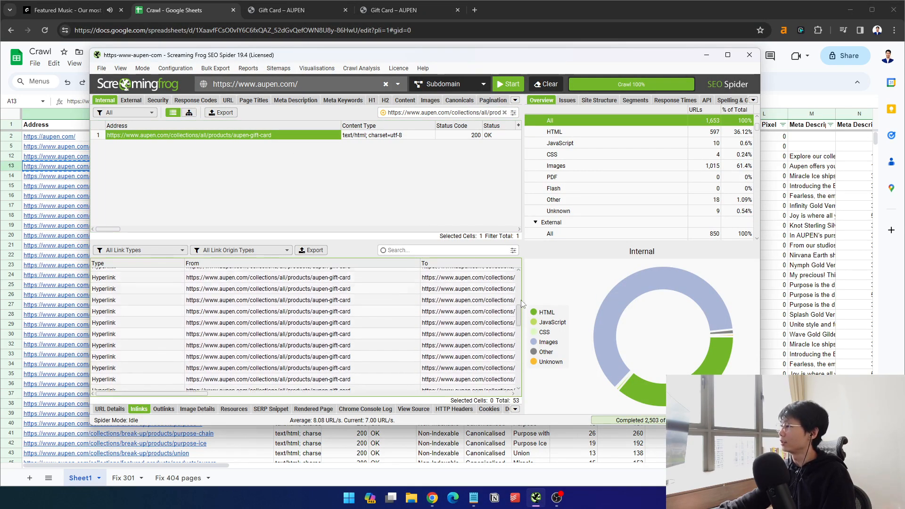
Open a linking page from the inlinks in the browser, close it and the canonical Gift Card tab, and return to Screaming Frog
{"action": "scroll", "coordinate": [330, 329], "scroll_direction": "right", "scroll_amount": 5}
{"action": "right_click", "coordinate": [366, 309]}
{"action": "left_click", "coordinate": [368, 326]}
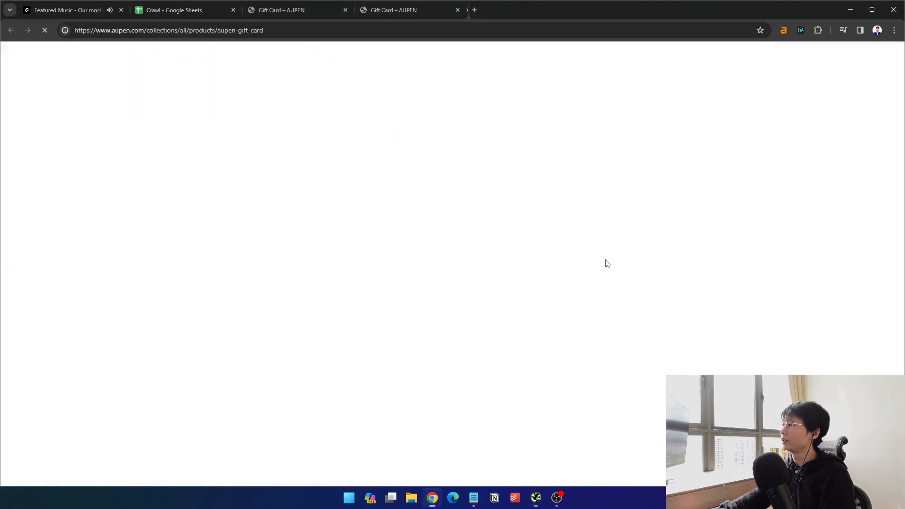
{"action": "left_click", "coordinate": [419, 4]}
{"action": "left_click", "coordinate": [458, 10]}
{"action": "left_click", "coordinate": [458, 10]}
{"action": "key", "text": "alt+Tab"}
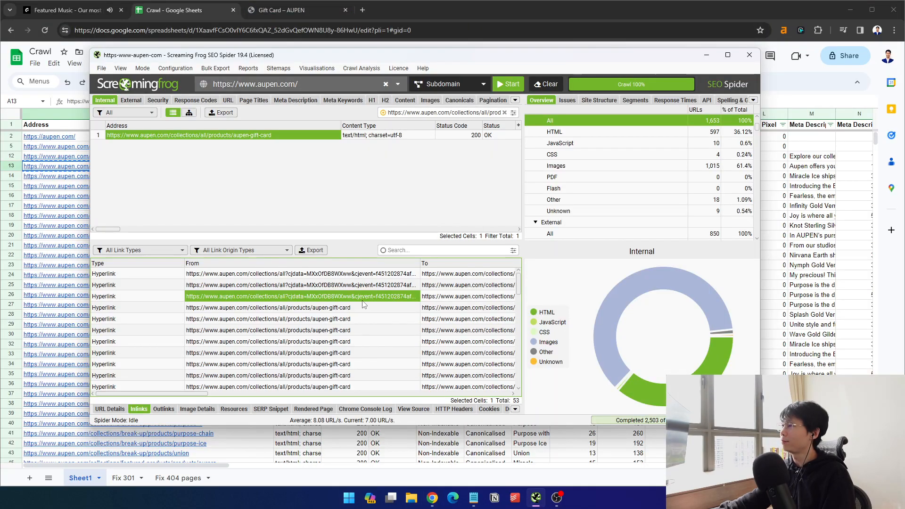
Examine the source and destination URLs of the aupen-gift-card page's inlinks down to the end of the list
{"action": "left_click_drag", "start_coordinate": [188, 394], "coordinate": [212, 401]}
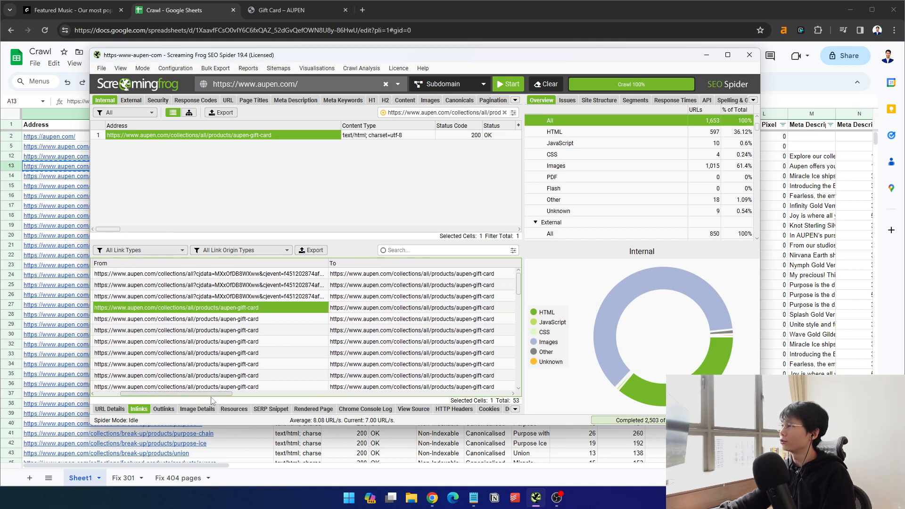
{"action": "scroll", "coordinate": [235, 328], "scroll_direction": "down", "scroll_amount": 3}
{"action": "scroll", "coordinate": [286, 320], "scroll_direction": "down", "scroll_amount": 1}
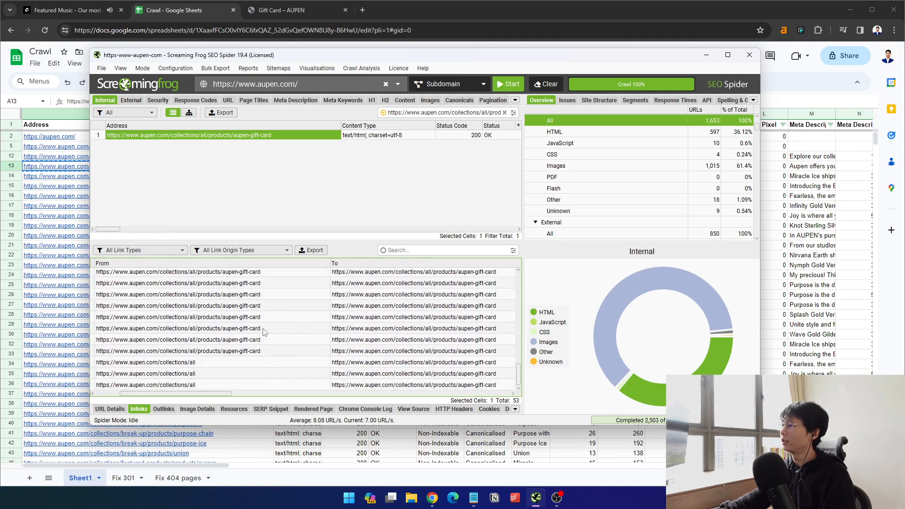
{"action": "left_click", "coordinate": [209, 352]}
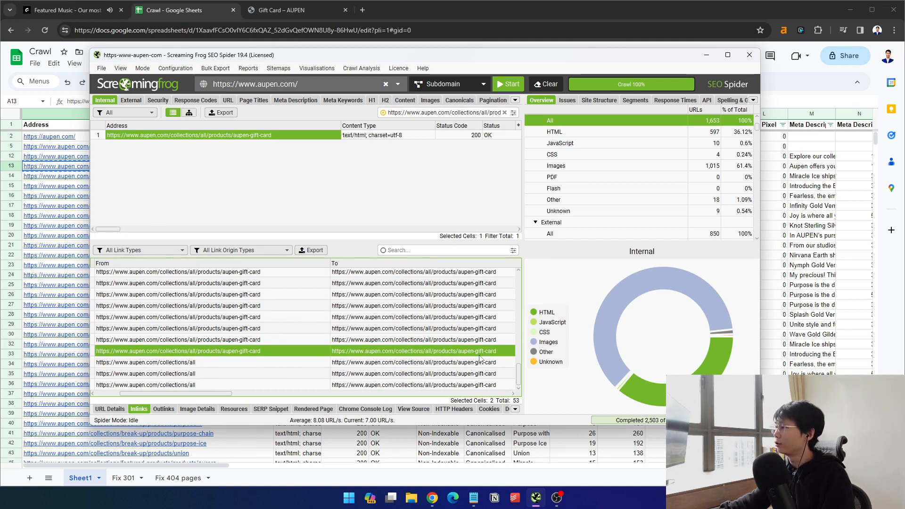
{"action": "left_click", "coordinate": [245, 340]}
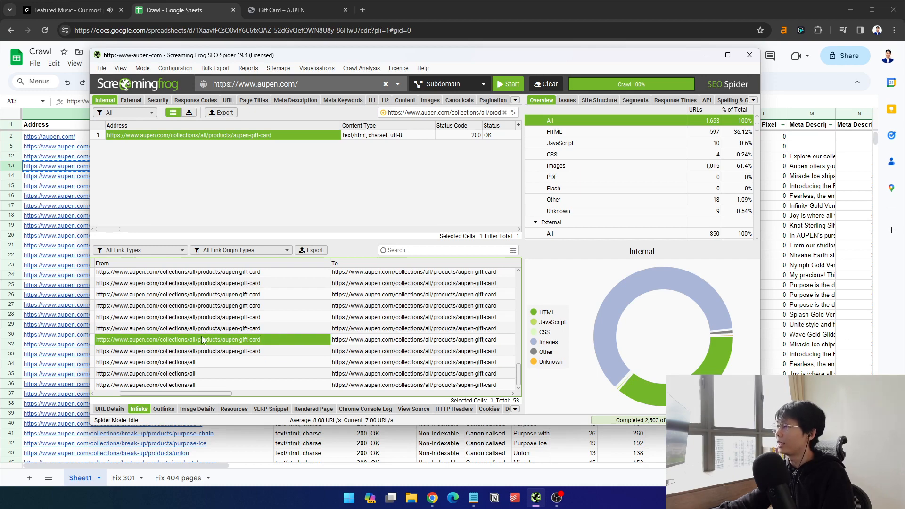
Examine the anchor text and alt text of the links pointing to the aupen-gift-card page
{"action": "scroll", "coordinate": [155, 393], "scroll_direction": "up", "scroll_amount": 2}
{"action": "left_click_drag", "start_coordinate": [155, 394], "coordinate": [239, 394]}
{"action": "left_click_drag", "start_coordinate": [330, 294], "coordinate": [387, 361]}
{"action": "scroll", "coordinate": [332, 350], "scroll_direction": "up", "scroll_amount": 4}
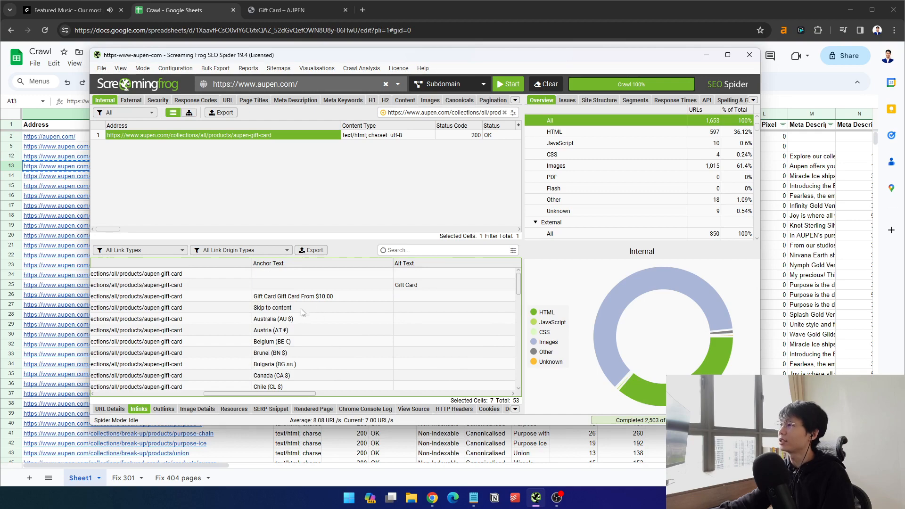
{"action": "scroll", "coordinate": [408, 365], "scroll_direction": "left", "scroll_amount": 3}
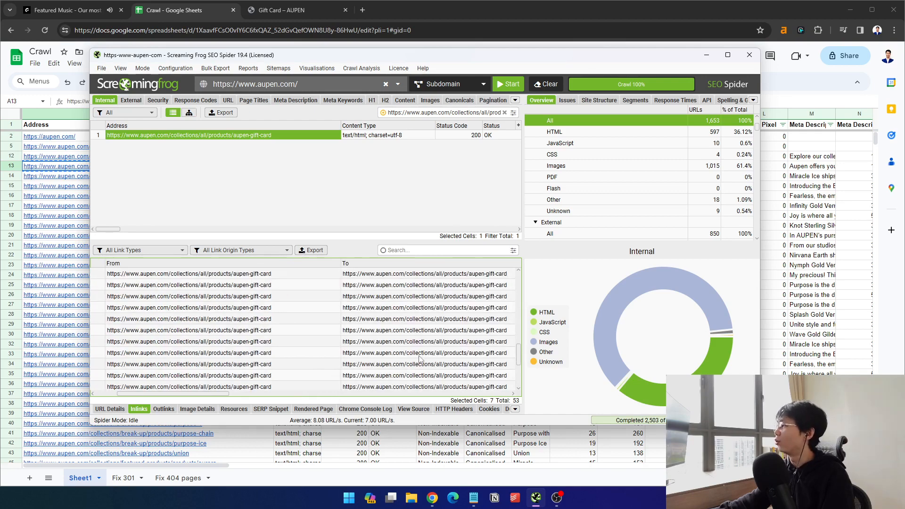
{"action": "scroll", "coordinate": [420, 359], "scroll_direction": "left", "scroll_amount": 2}
Switch back to the crawl sheet and review the indexability status and title of the aupen-gift-card page in row 13
{"action": "left_click", "coordinate": [305, 10]}
{"action": "left_click", "coordinate": [170, 10]}
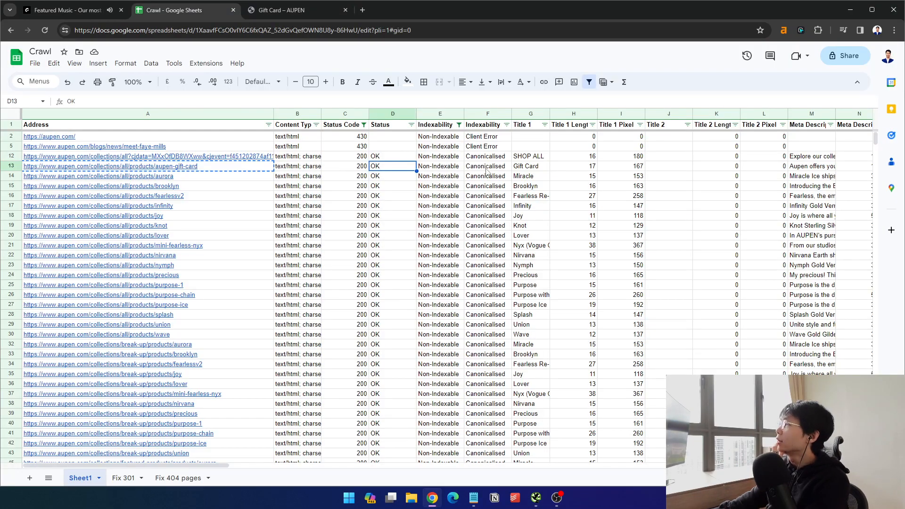
{"action": "left_click", "coordinate": [478, 169]}
{"action": "key", "text": "Right"}
{"action": "key", "text": "Left"}
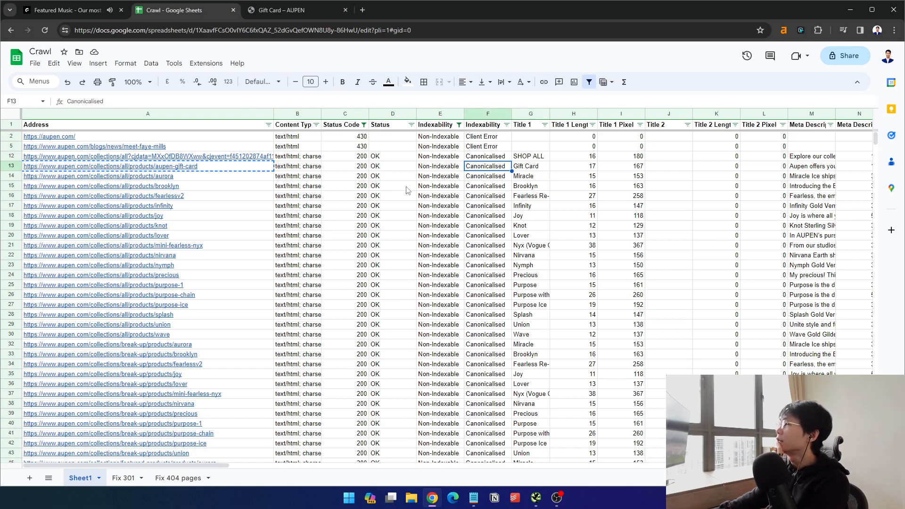
Open the aurora product page linked in row 14 of the crawl sheet and close the Gift Card page
{"action": "left_click", "coordinate": [203, 178]}
{"action": "left_click", "coordinate": [117, 193]}
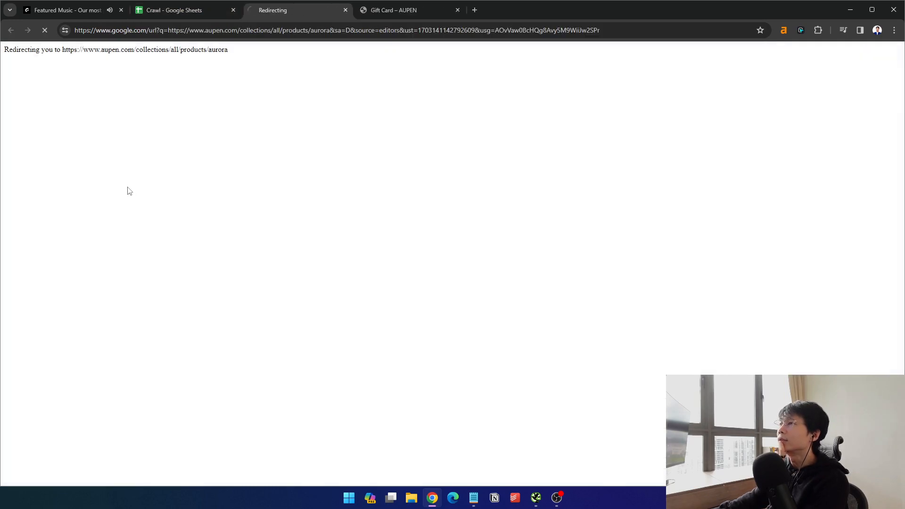
{"action": "left_click_drag", "start_coordinate": [281, 10], "coordinate": [351, 10]}
{"action": "left_click", "coordinate": [339, 12]}
{"action": "left_click", "coordinate": [345, 11]}
Open the aurora page's canonical URL from Ahrefs and compare its address with the collections/all URL
{"action": "left_click", "coordinate": [175, 31]}
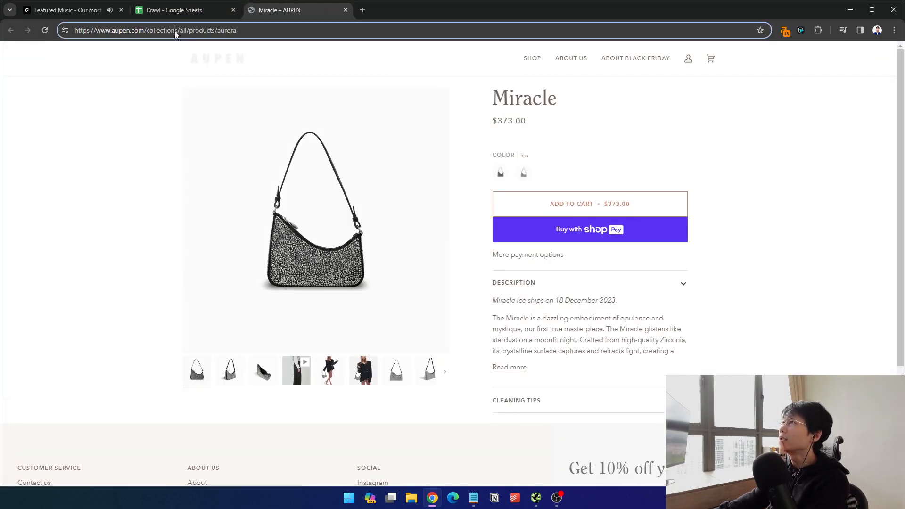
{"action": "left_click", "coordinate": [800, 32]}
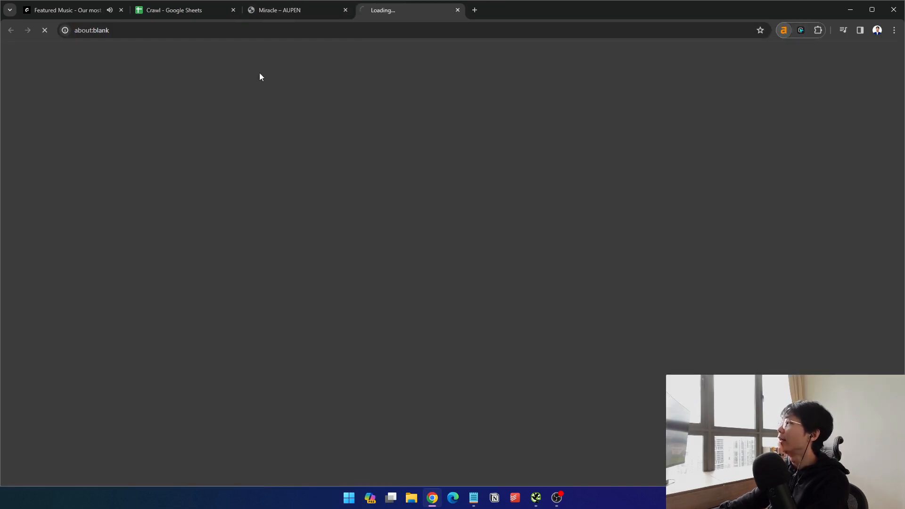
{"action": "left_click", "coordinate": [334, 12]}
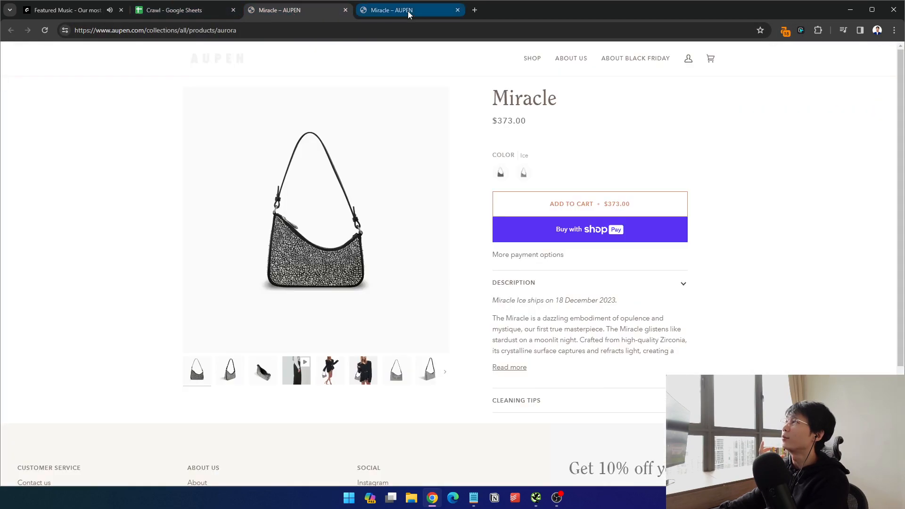
{"action": "left_click", "coordinate": [408, 11]}
{"action": "left_click", "coordinate": [279, 10]}
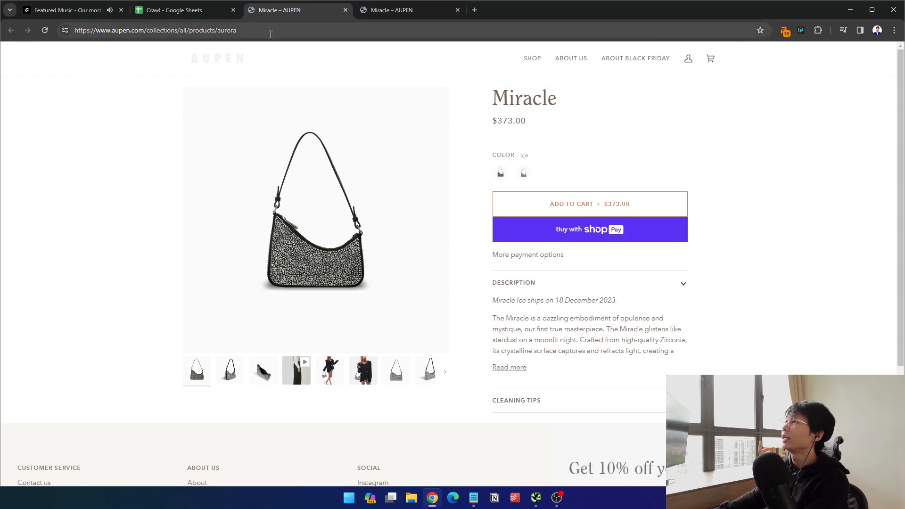
{"action": "left_click", "coordinate": [83, 202]}
{"action": "left_click", "coordinate": [398, 15]}
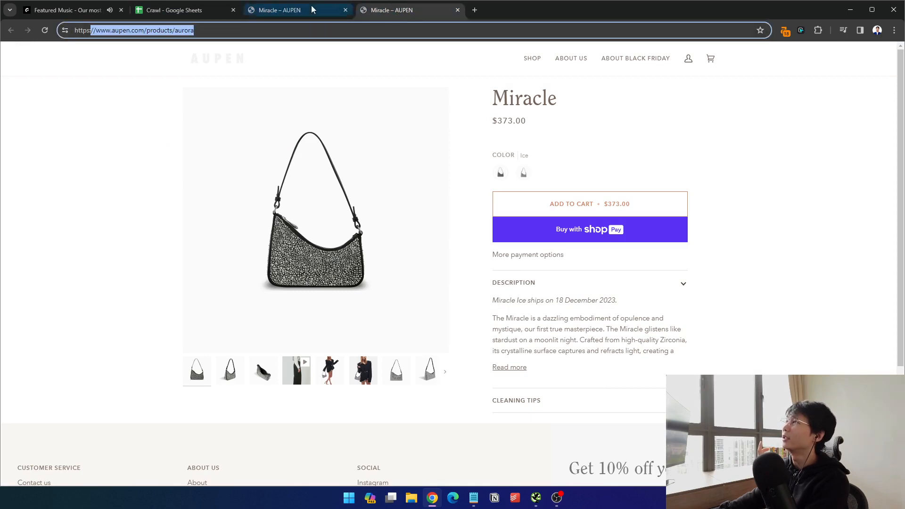
{"action": "left_click", "coordinate": [312, 9]}
{"action": "left_click", "coordinate": [166, 32]}
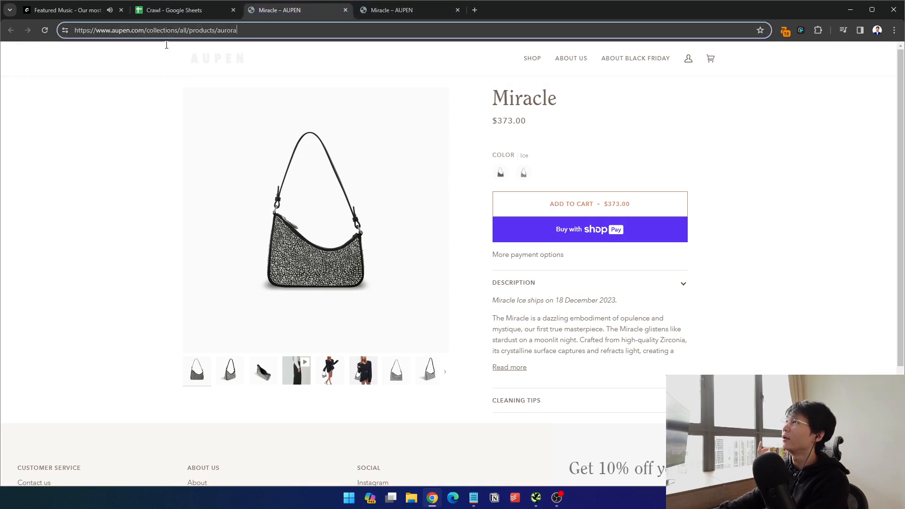
Compare the page content of the canonical and collection versions of the Miracle product
{"action": "left_click", "coordinate": [368, 12]}
{"action": "scroll", "coordinate": [683, 308], "scroll_direction": "down", "scroll_amount": 4}
{"action": "scroll", "coordinate": [720, 328], "scroll_direction": "up", "scroll_amount": 4}
{"action": "left_click", "coordinate": [297, 9]}
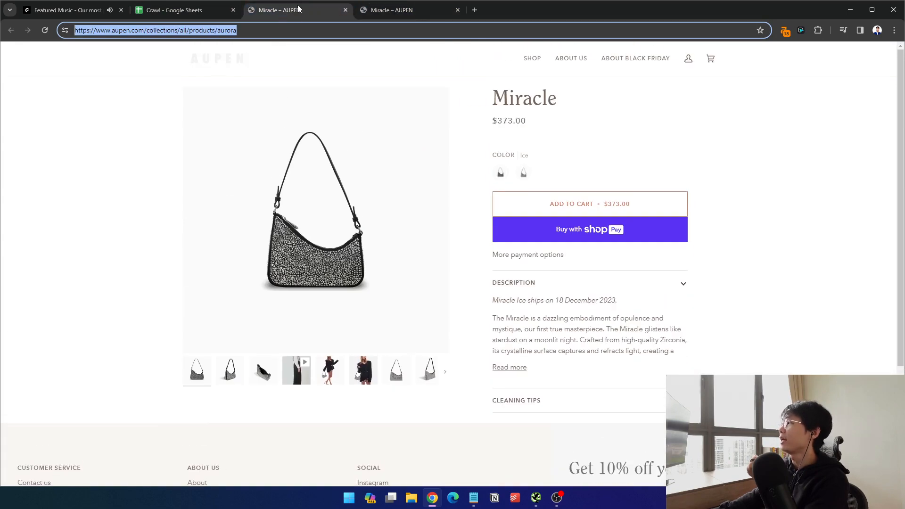
{"action": "left_click", "coordinate": [150, 253]}
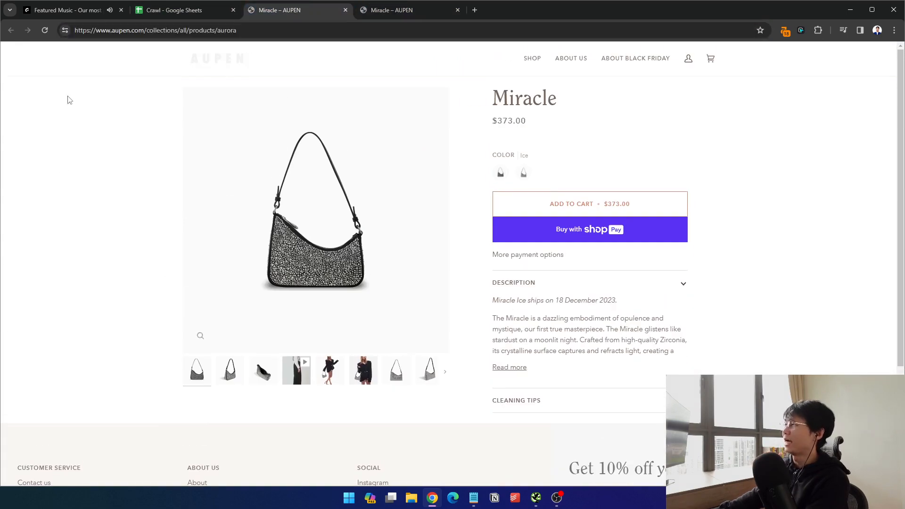
{"action": "left_click", "coordinate": [384, 16]}
{"action": "left_click", "coordinate": [306, 9]}
Review the Ahrefs indexability, content and structured data reports for the collection version of the Miracle page
{"action": "left_click", "coordinate": [785, 31]}
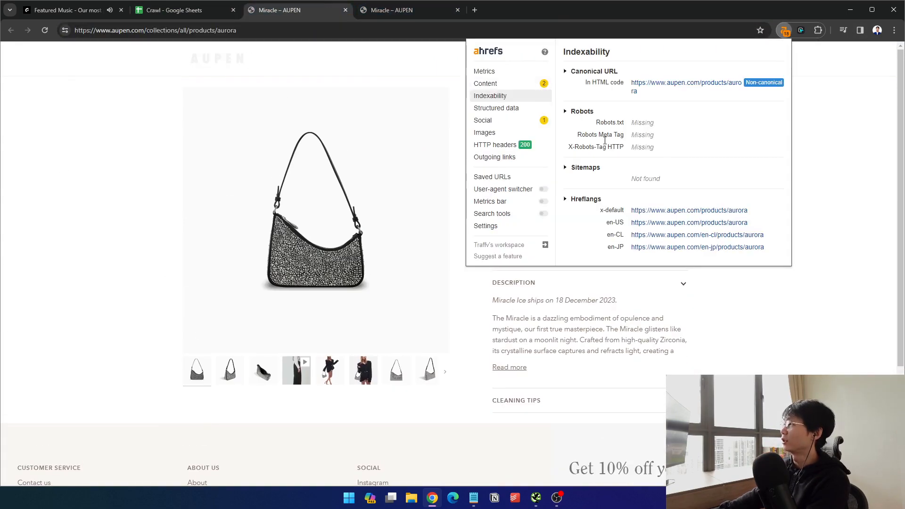
{"action": "left_click", "coordinate": [499, 84]}
{"action": "left_click", "coordinate": [502, 96]}
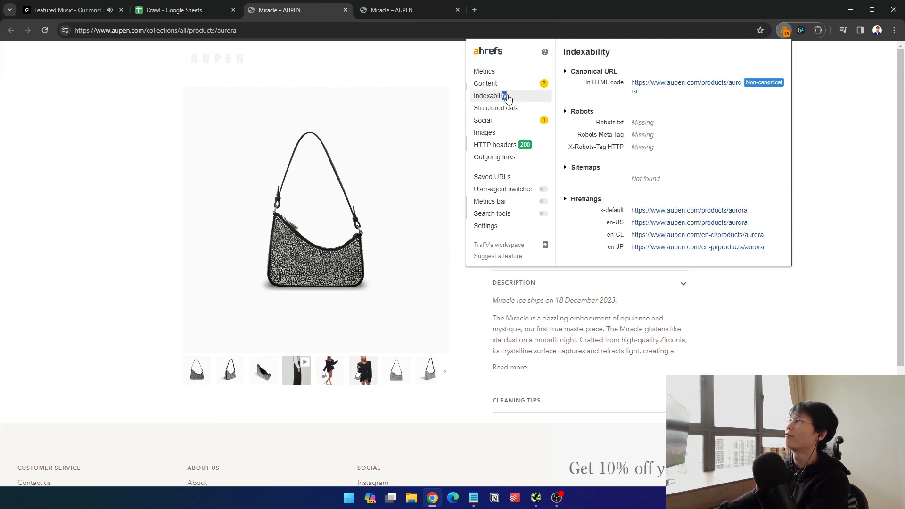
{"action": "left_click", "coordinate": [514, 109]}
{"action": "left_click", "coordinate": [513, 96]}
{"action": "left_click", "coordinate": [510, 85]}
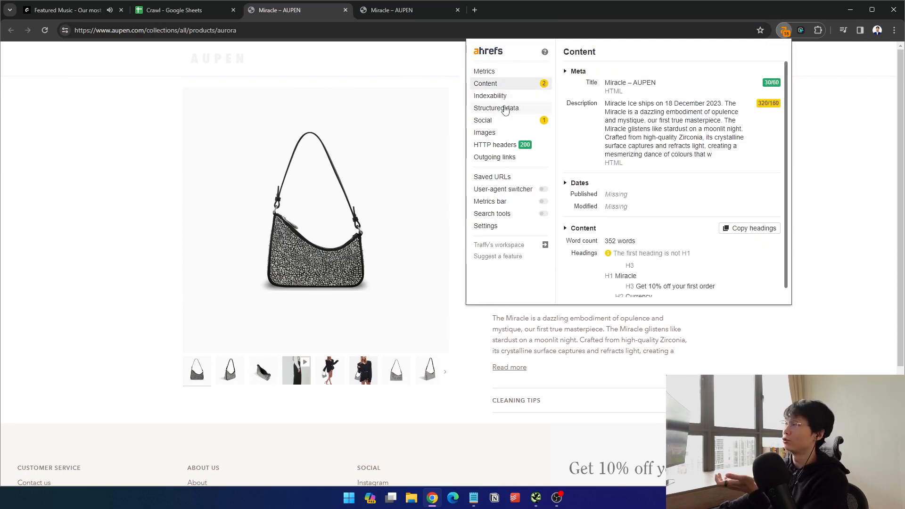
{"action": "left_click_drag", "start_coordinate": [505, 108], "coordinate": [509, 108]}
{"action": "left_click", "coordinate": [44, 143]}
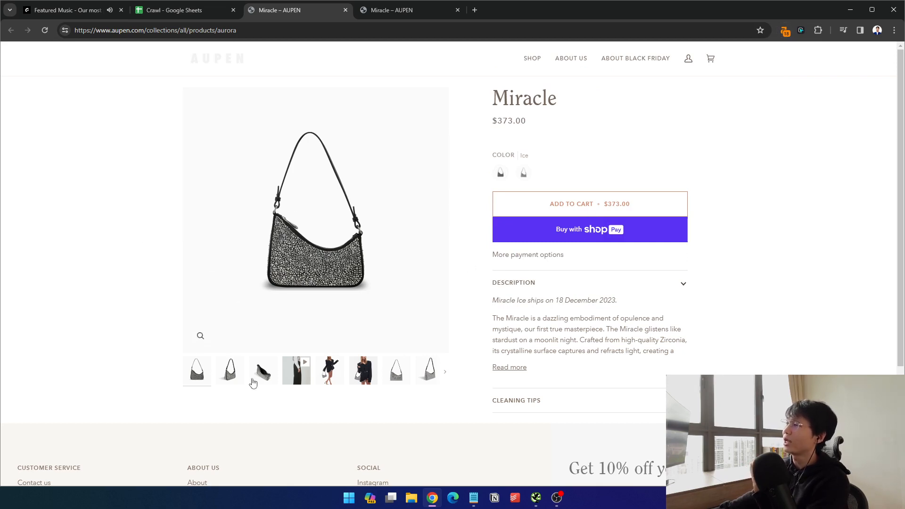
{"action": "left_click", "coordinate": [784, 30]}
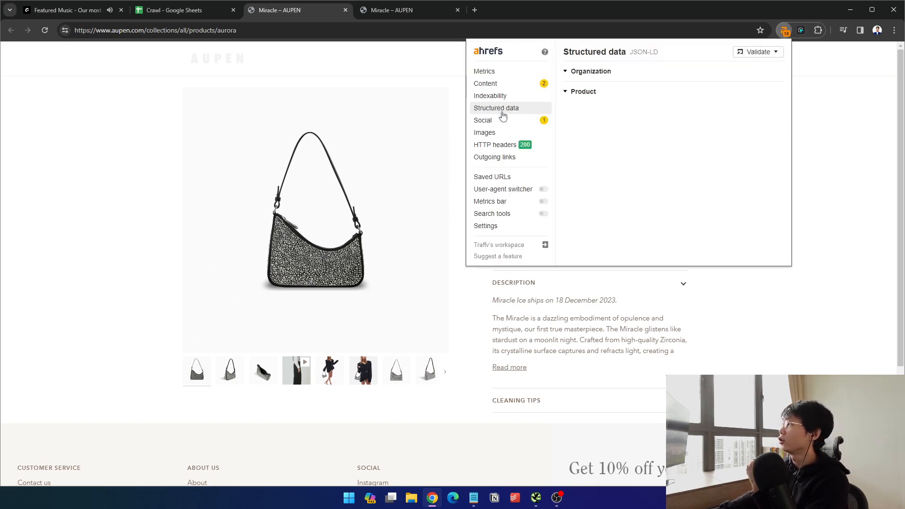
{"action": "left_click", "coordinate": [97, 164]}
Check the canonical Miracle page against its collection duplicate once more
{"action": "left_click", "coordinate": [413, 11]}
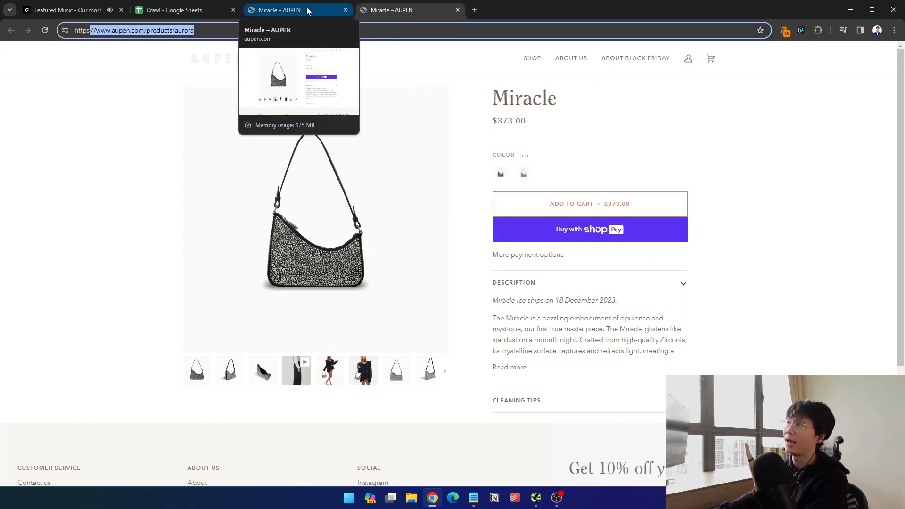
{"action": "left_click", "coordinate": [330, 11]}
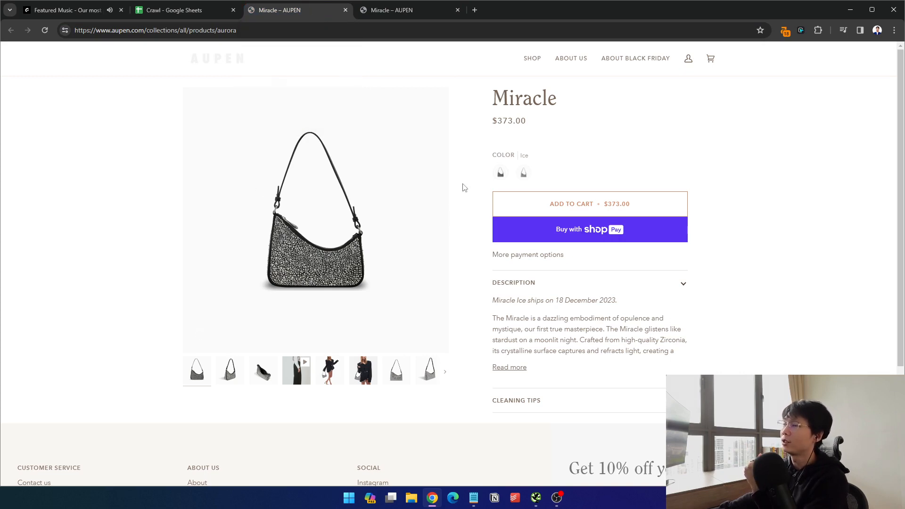
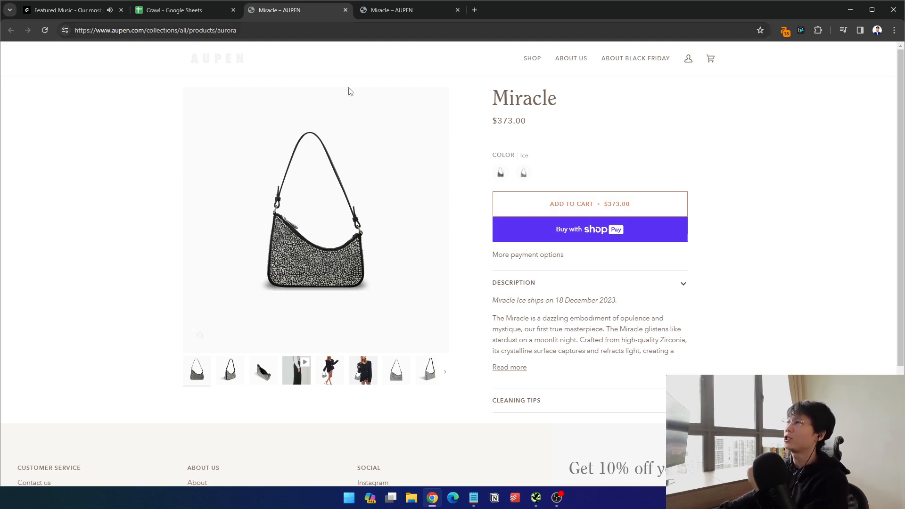
{"action": "left_click", "coordinate": [392, 15]}
{"action": "left_click", "coordinate": [292, 10]}
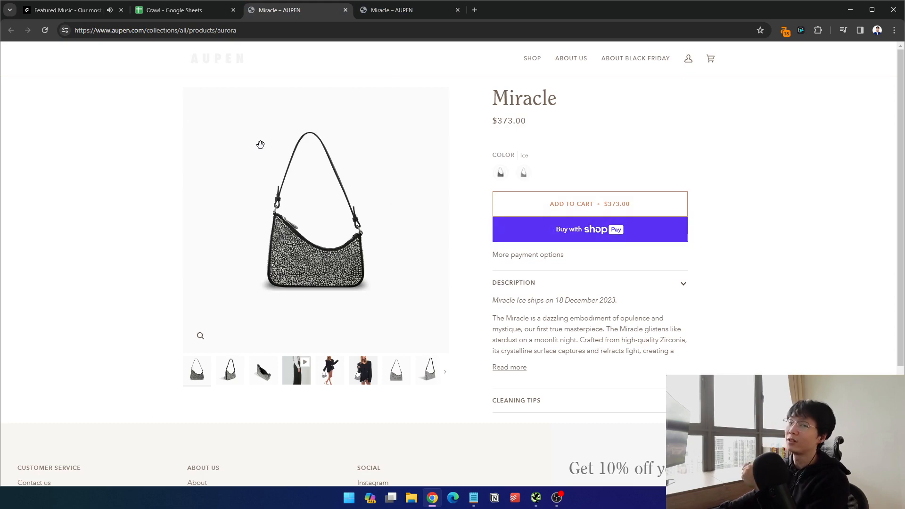
Return to the crawl sheet and review the canonicalised product rows from row 12 to row 24
{"action": "left_click", "coordinate": [139, 2]}
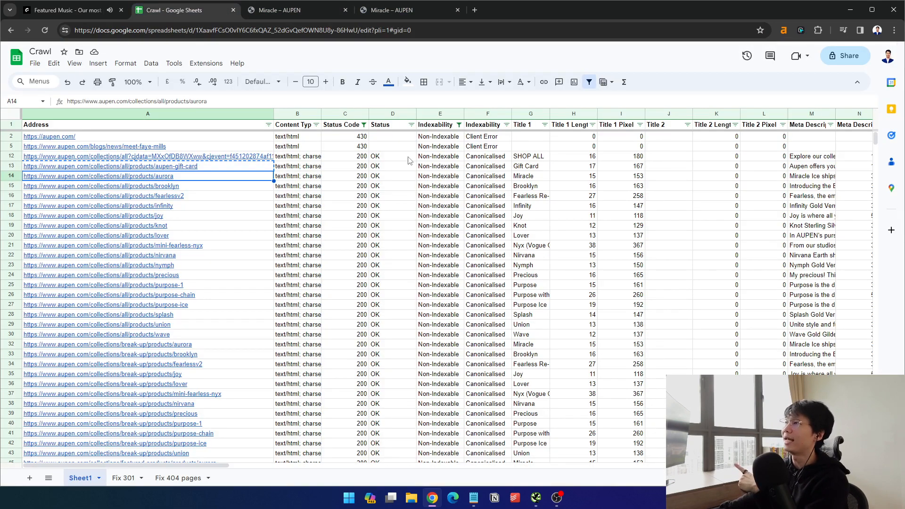
{"action": "left_click", "coordinate": [298, 157]}
{"action": "left_click", "coordinate": [390, 158]}
{"action": "left_click", "coordinate": [303, 169]}
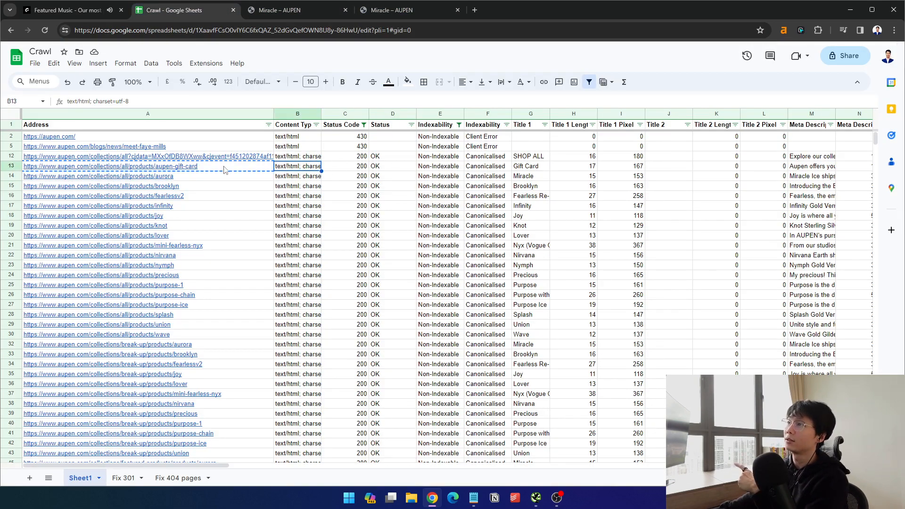
{"action": "left_click_drag", "start_coordinate": [223, 167], "coordinate": [224, 206]}
{"action": "left_click", "coordinate": [343, 274]}
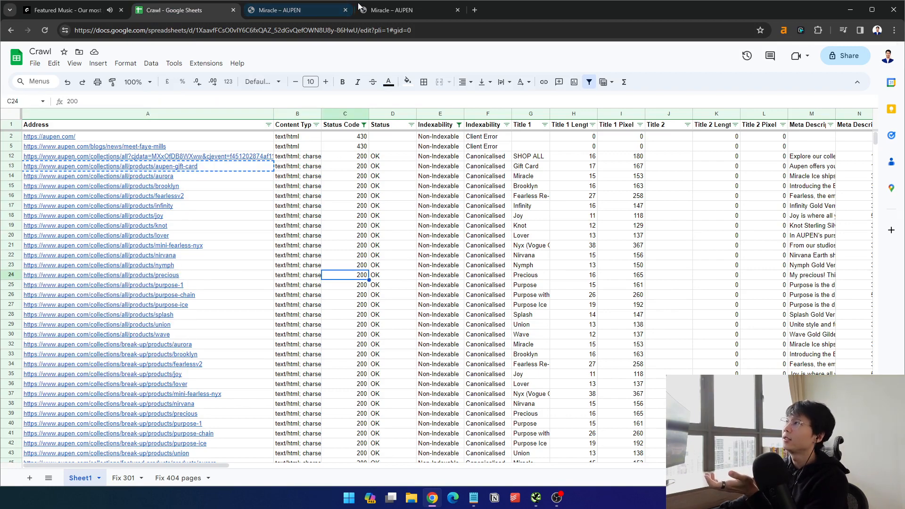
Reopen the aurora collection page from row 14 in place of both Miracle pages already open
{"action": "left_click", "coordinate": [390, 11]}
{"action": "left_click", "coordinate": [345, 10]}
{"action": "left_click", "coordinate": [190, 14]}
{"action": "left_click_drag", "start_coordinate": [177, 275], "coordinate": [141, 215]}
{"action": "left_click", "coordinate": [196, 176]}
{"action": "left_click", "coordinate": [104, 190]}
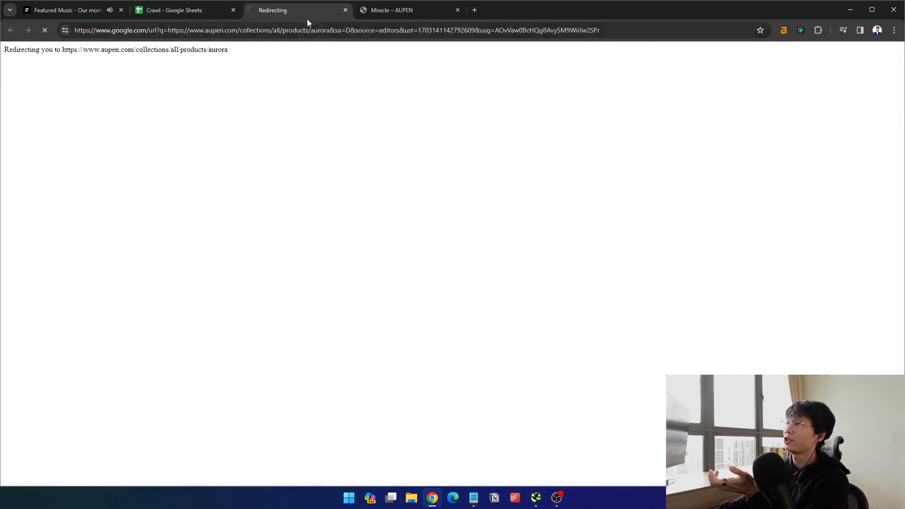
{"action": "left_click", "coordinate": [419, 13]}
{"action": "left_click", "coordinate": [457, 9]}
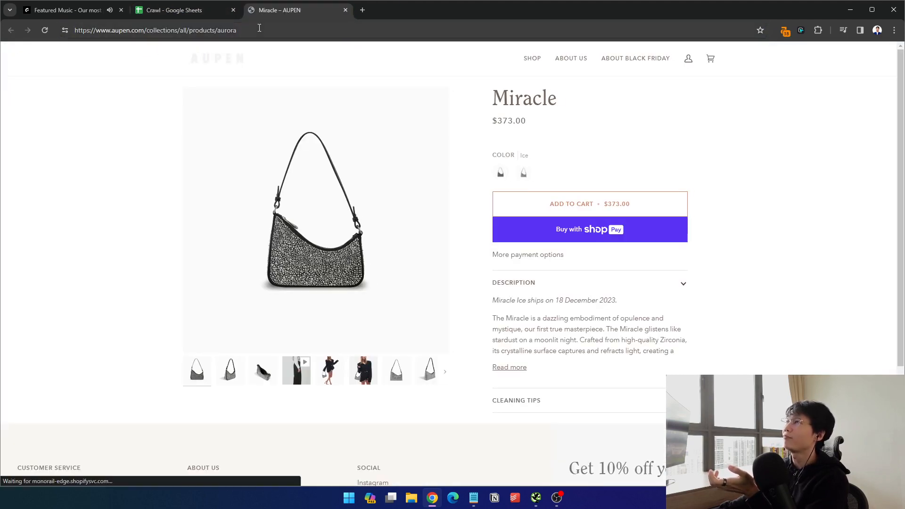
{"action": "left_click", "coordinate": [69, 195]}
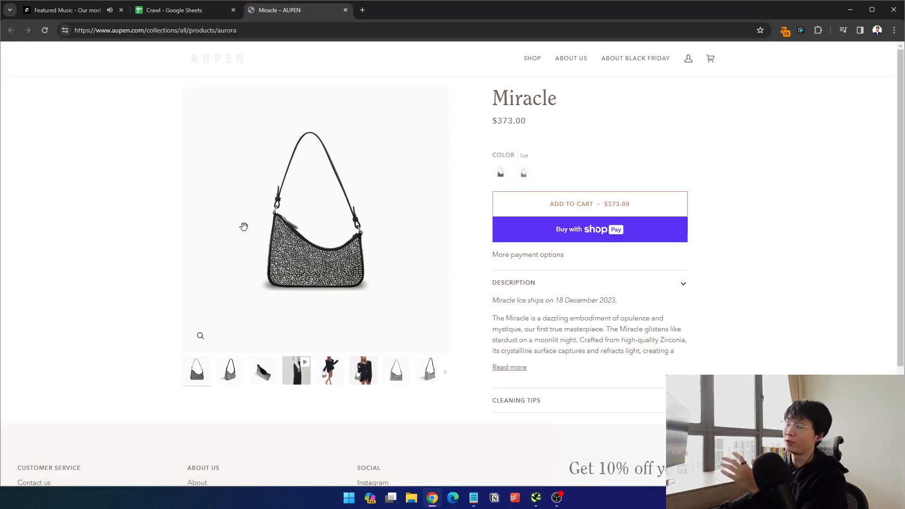
Examine the aurora page's canonical URL and robots directives in the Ahrefs indexability report
{"action": "left_click", "coordinate": [784, 32]}
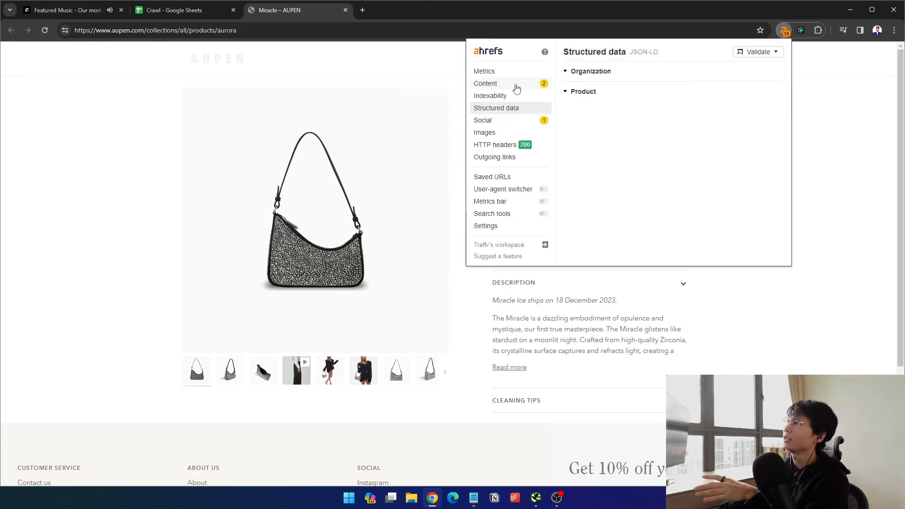
{"action": "left_click", "coordinate": [500, 96]}
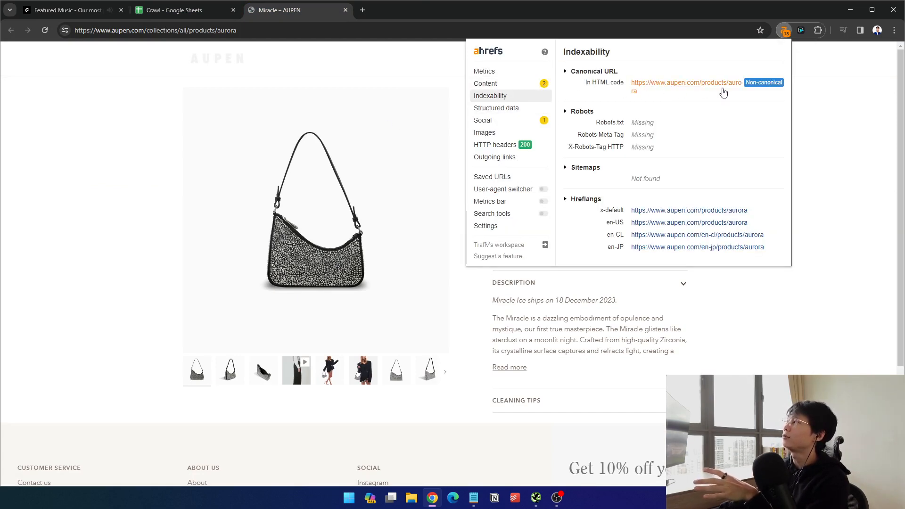
{"action": "left_click_drag", "start_coordinate": [655, 147], "coordinate": [630, 122]}
{"action": "left_click", "coordinate": [676, 132]}
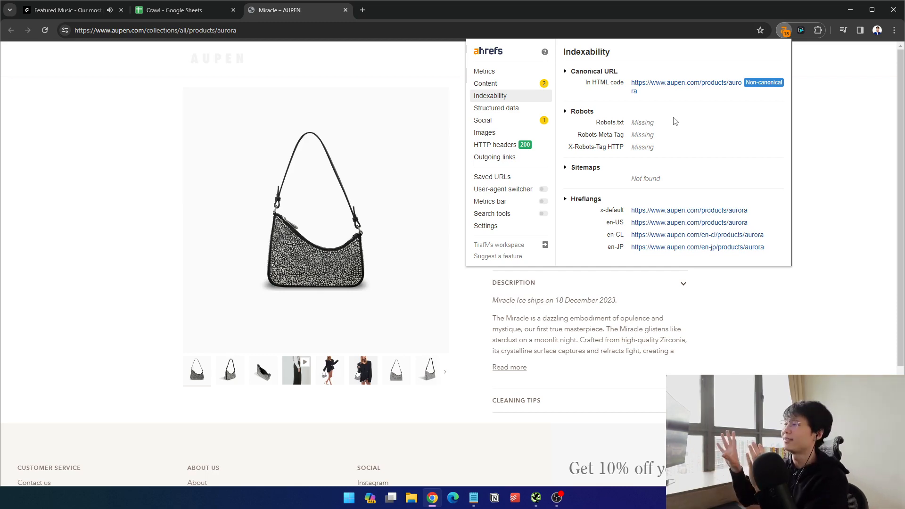
Reopen aurora's canonical URL from Ahrefs, compare it with the collection version, and close both Miracle pages
{"action": "left_click", "coordinate": [172, 10]}
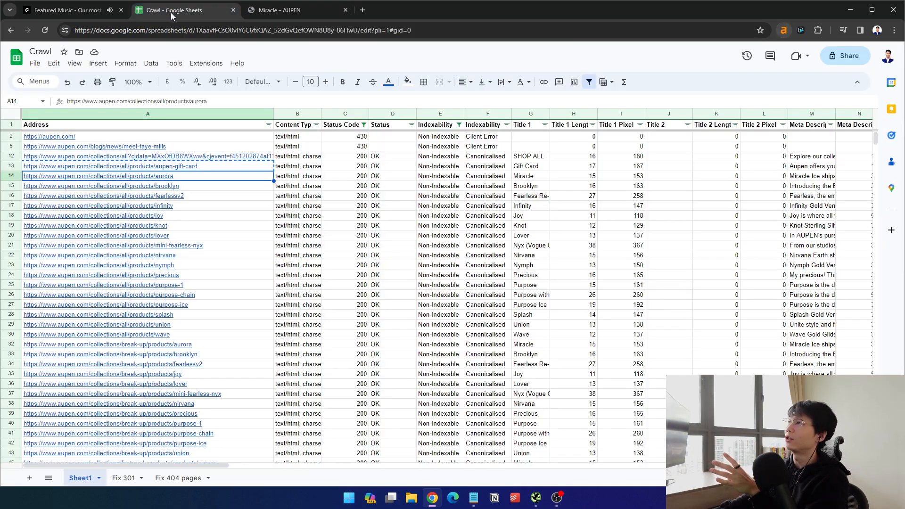
{"action": "left_click", "coordinate": [278, 10]}
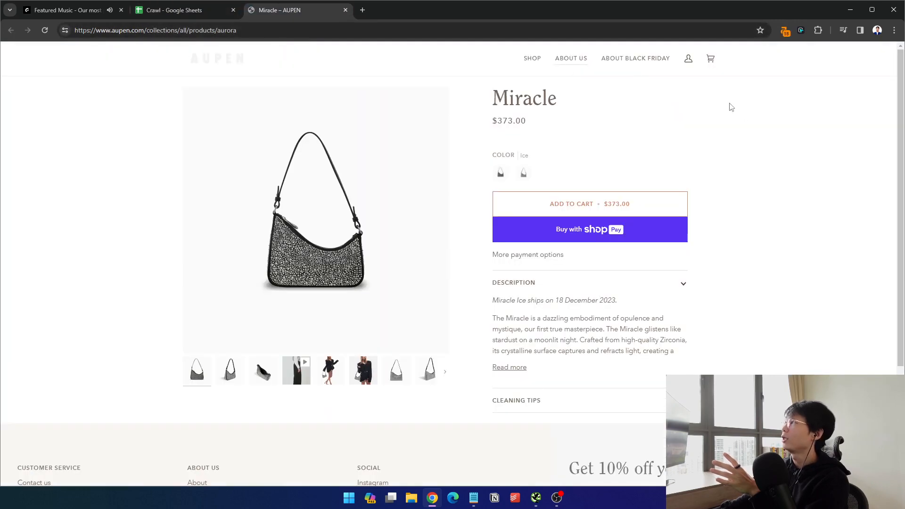
{"action": "left_click", "coordinate": [784, 30]}
{"action": "left_click", "coordinate": [673, 84]}
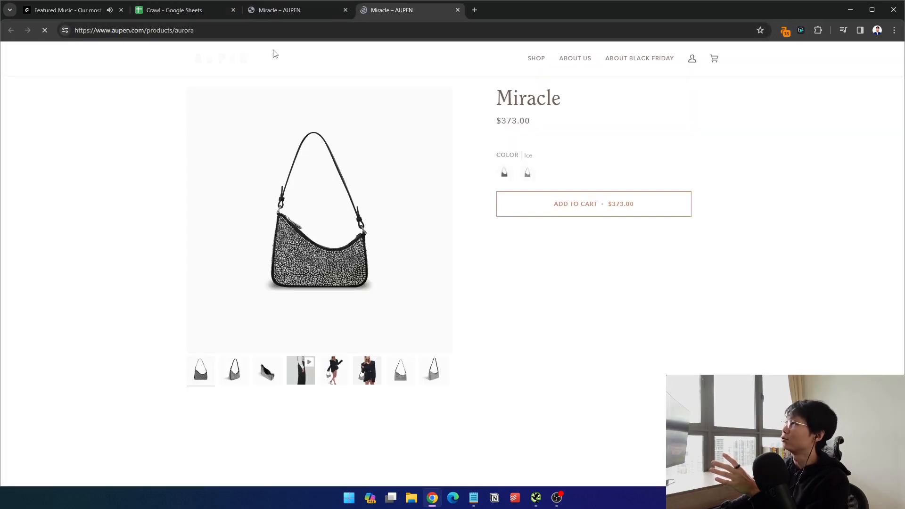
{"action": "left_click", "coordinate": [284, 13]}
{"action": "left_click", "coordinate": [377, 7]}
{"action": "left_click", "coordinate": [296, 10]}
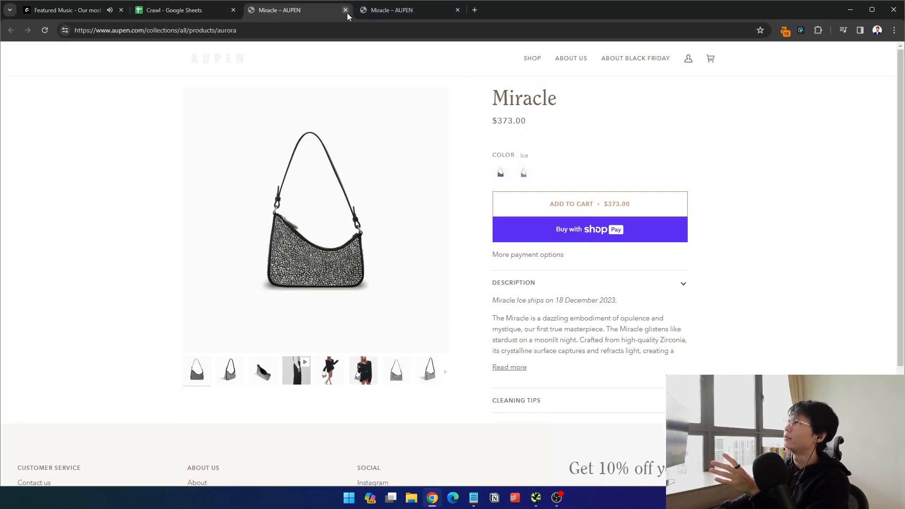
{"action": "left_click", "coordinate": [345, 11]}
{"action": "left_click", "coordinate": [345, 10]}
Review the non-indexable rows of the crawl sheet down to about row 100 and select the brooklyn product address in row 15
{"action": "left_click", "coordinate": [454, 147]}
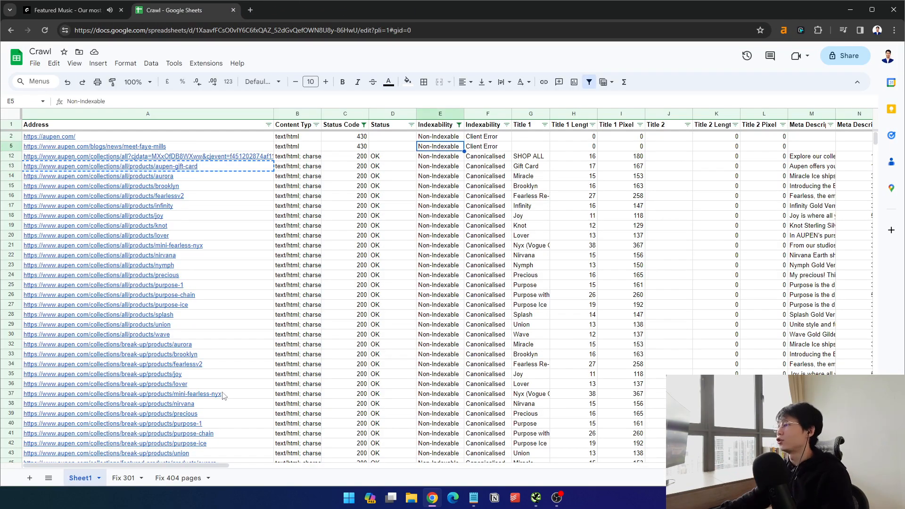
{"action": "left_click_drag", "start_coordinate": [345, 215], "coordinate": [346, 354]}
{"action": "left_click", "coordinate": [488, 344]}
{"action": "scroll", "coordinate": [249, 290], "scroll_direction": "down", "scroll_amount": 3}
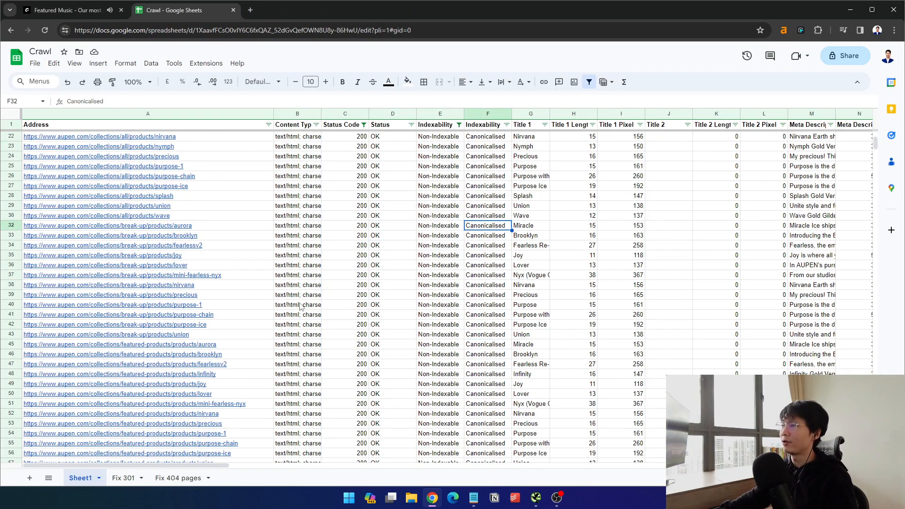
{"action": "left_click", "coordinate": [530, 284]}
{"action": "scroll", "coordinate": [428, 294], "scroll_direction": "down", "scroll_amount": 6}
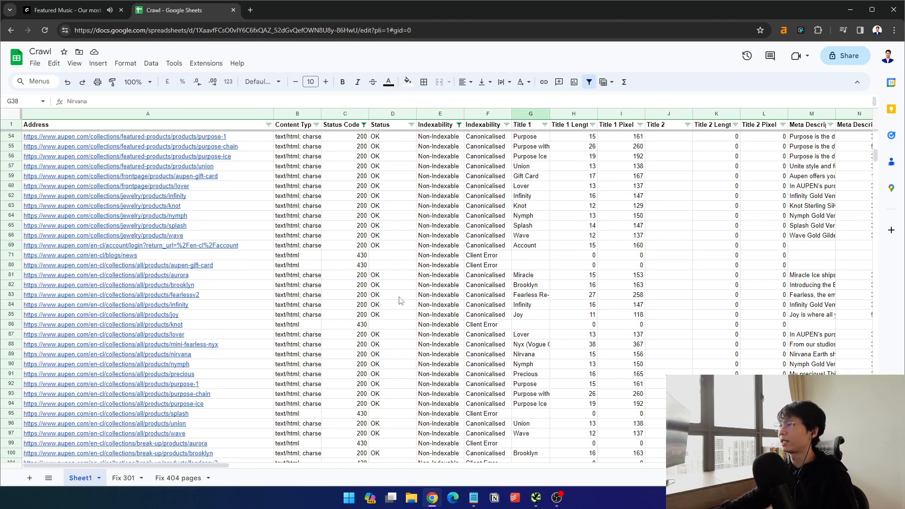
{"action": "scroll", "coordinate": [400, 300], "scroll_direction": "up", "scroll_amount": 15}
{"action": "left_click", "coordinate": [197, 186]}
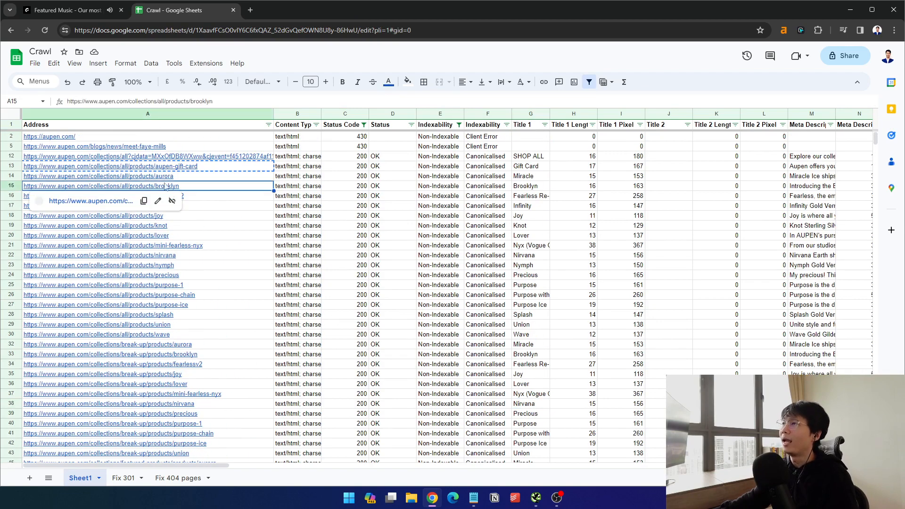
Go over the collections/all product addresses in rows 13 to 30 of the crawl sheet
{"action": "left_click", "coordinate": [196, 175]}
{"action": "left_click", "coordinate": [308, 184]}
{"action": "left_click_drag", "start_coordinate": [238, 160], "coordinate": [202, 326]}
{"action": "left_click", "coordinate": [406, 307]}
{"action": "mouse_move", "coordinate": [175, 177]}
{"action": "left_mouse_down"}
{"action": "mouse_move", "coordinate": [182, 336]}
{"action": "mouse_move", "coordinate": [109, 333]}
{"action": "left_mouse_up"}
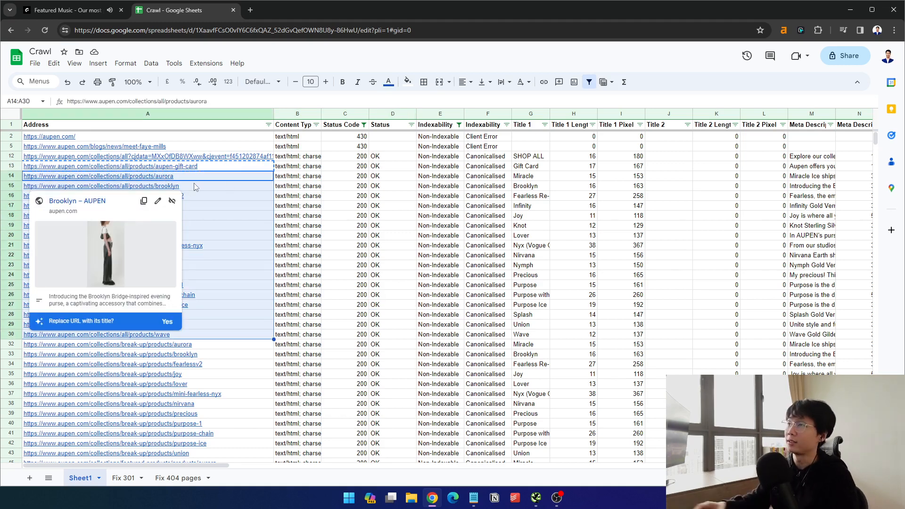
{"action": "left_click_drag", "start_coordinate": [207, 169], "coordinate": [160, 246]}
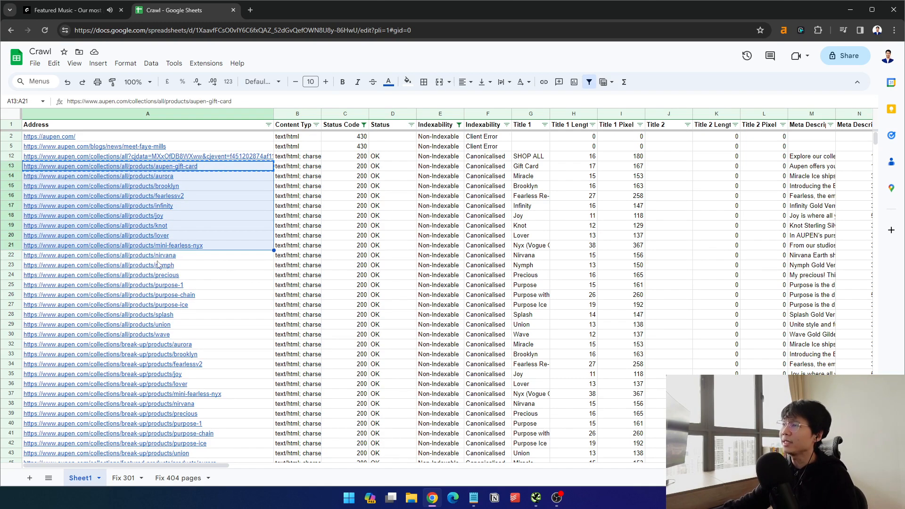
{"action": "left_click", "coordinate": [221, 324]}
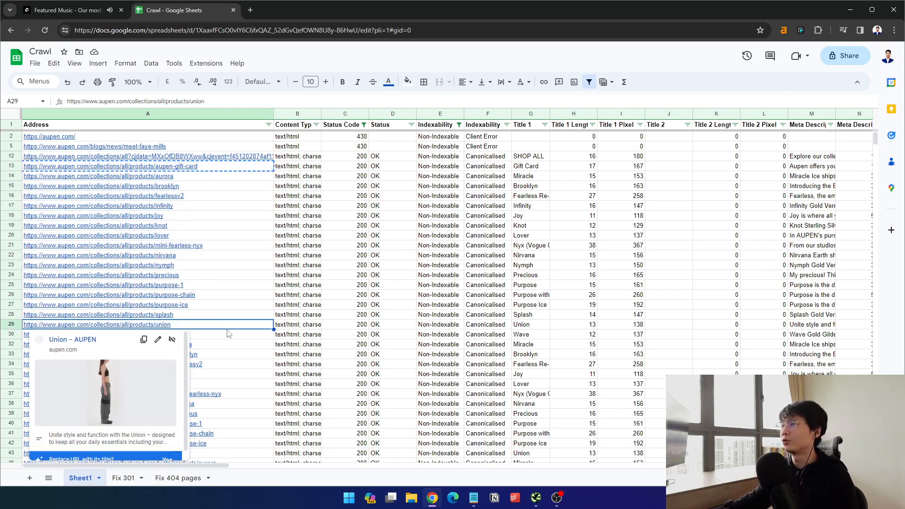
Open the break-up collection's aurora page from row 32, check its indexability in Ahrefs, and close the page
{"action": "left_click", "coordinate": [225, 334]}
{"action": "left_click", "coordinate": [394, 306]}
{"action": "left_click", "coordinate": [75, 359]}
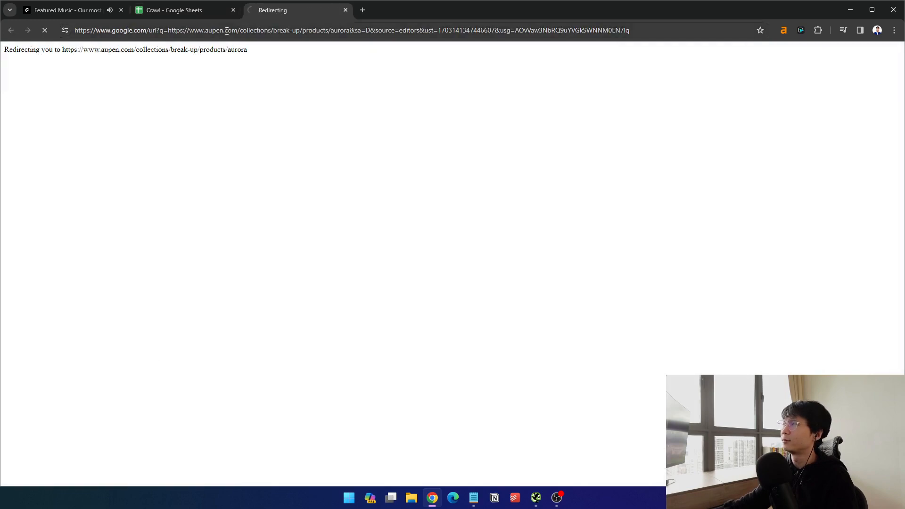
{"action": "left_click", "coordinate": [785, 31]}
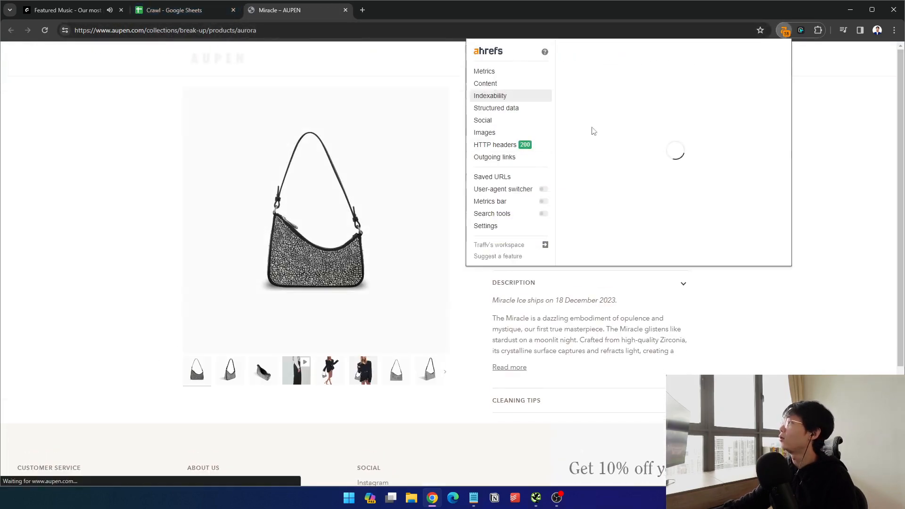
{"action": "left_click", "coordinate": [328, 10]}
{"action": "left_click", "coordinate": [345, 10]}
Copy the collection product addresses from the gift card row down to jewelry wave, cells A13:A66
{"action": "left_click", "coordinate": [166, 313]}
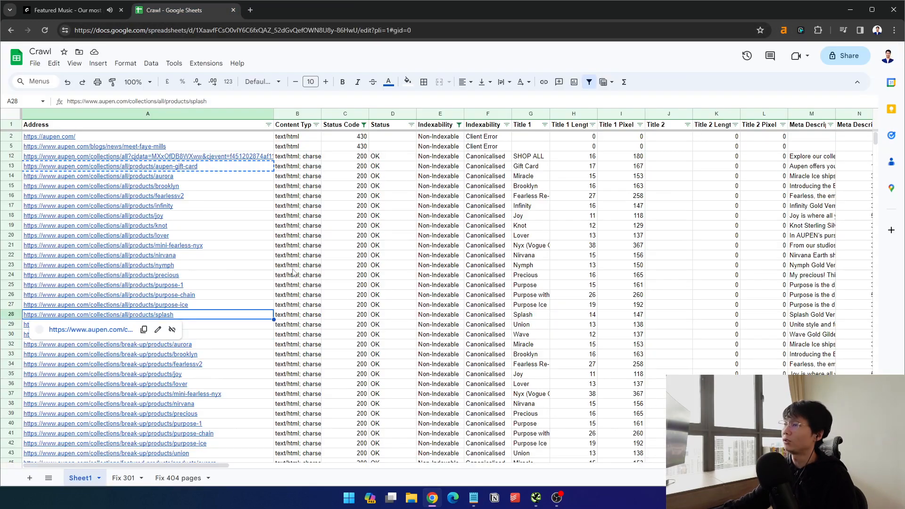
{"action": "left_click", "coordinate": [162, 167]}
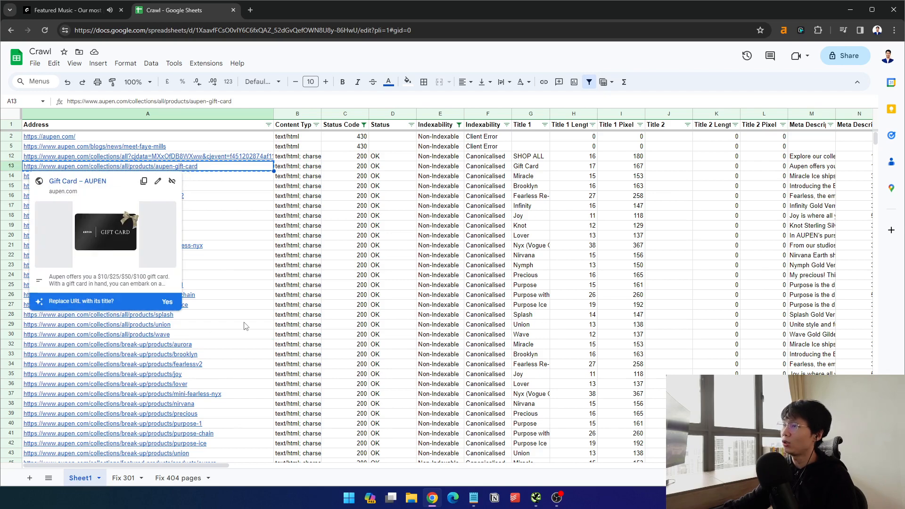
{"action": "scroll", "coordinate": [245, 326], "scroll_direction": "down", "scroll_amount": 7}
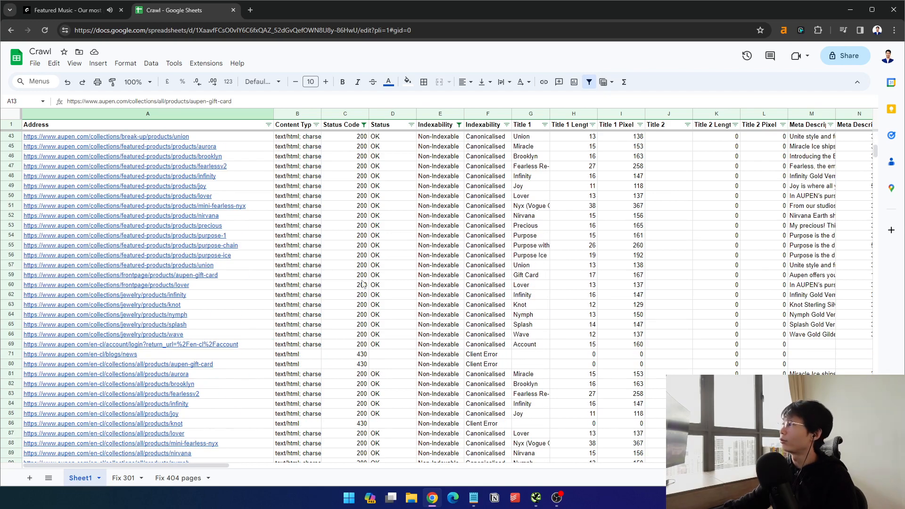
{"action": "left_click", "coordinate": [146, 336], "text": "shift"}
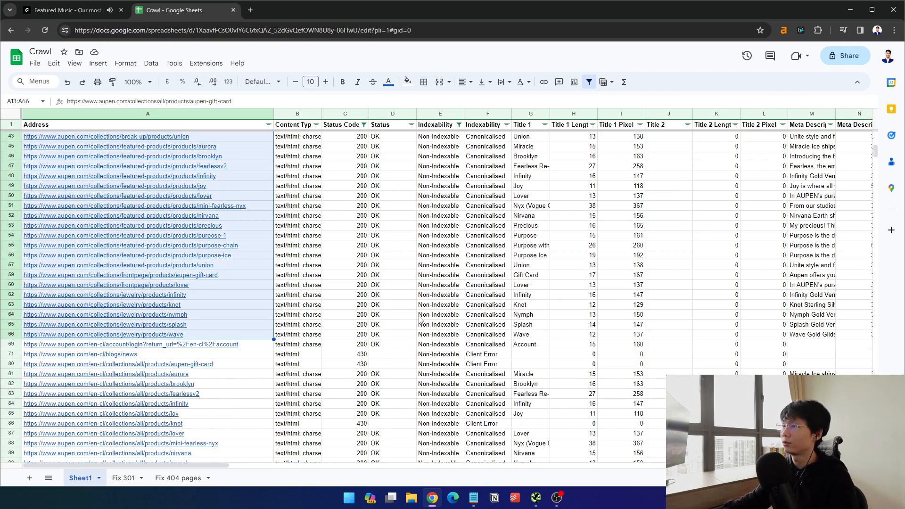
{"action": "key", "text": "ctrl+c"}
{"action": "scroll", "coordinate": [157, 196], "scroll_direction": "up", "scroll_amount": 7}
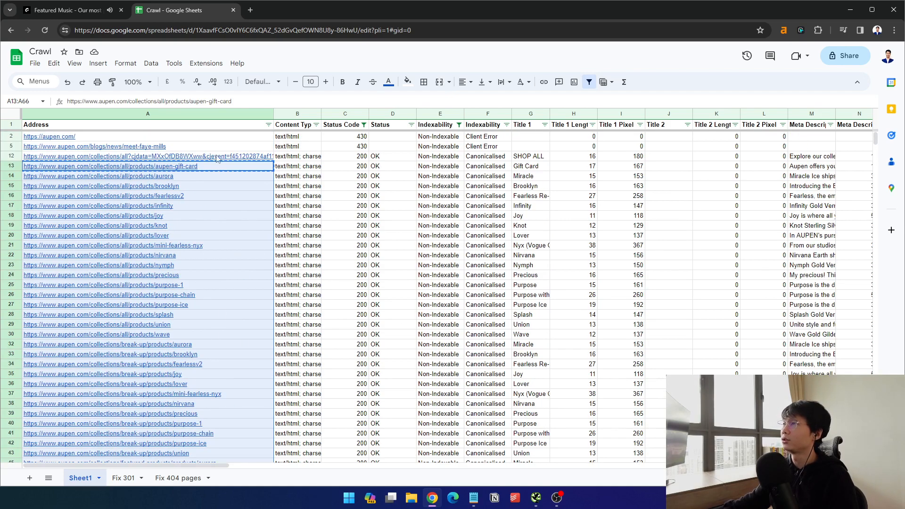
Copy the collection addresses again with the SHOP ALL row included, cells A12:A66, and clear the selection
{"action": "mouse_move", "coordinate": [149, 148]}
{"action": "left_click", "coordinate": [244, 157], "text": "shift"}
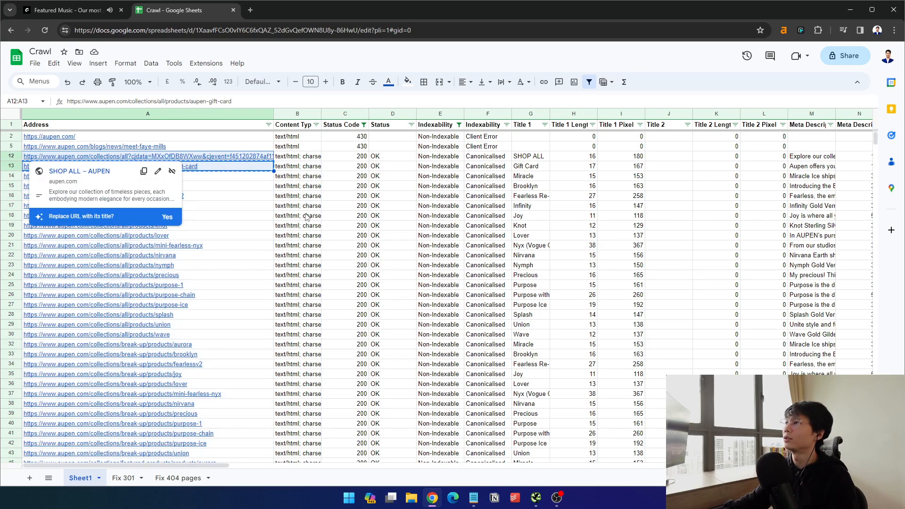
{"action": "left_click", "coordinate": [231, 160]}
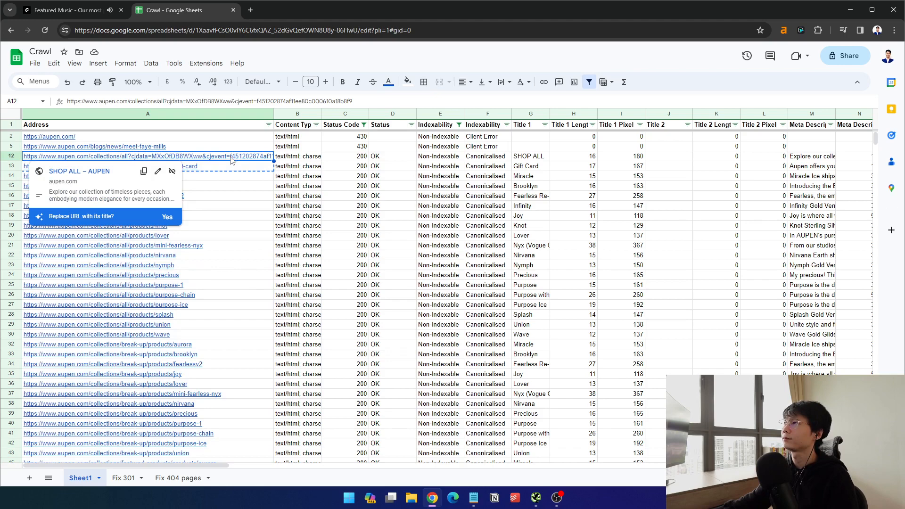
{"action": "left_click", "coordinate": [146, 136]}
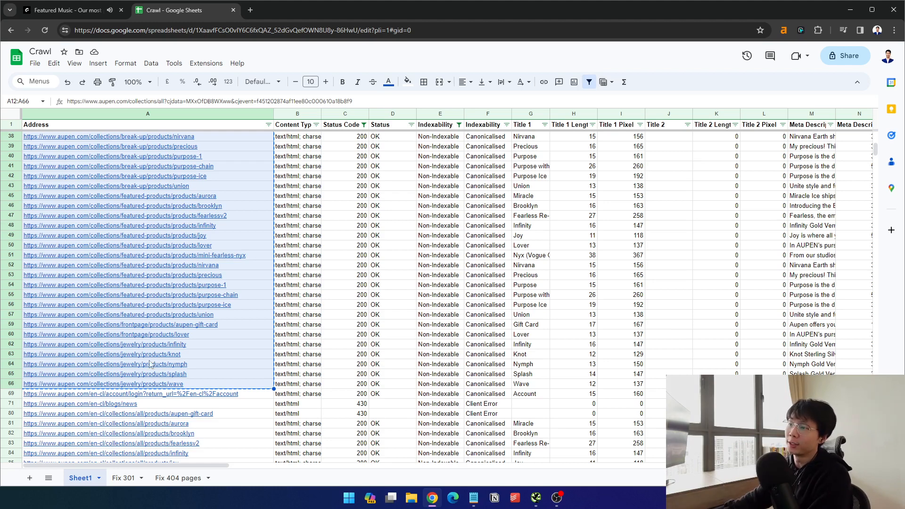
{"action": "left_click", "coordinate": [178, 117]}
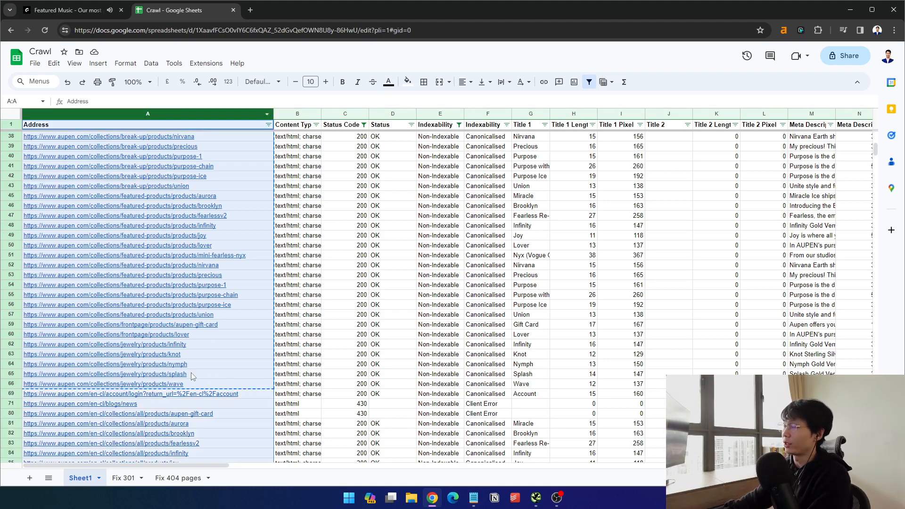
{"action": "left_click", "coordinate": [249, 384]}
{"action": "left_click", "coordinate": [317, 372]}
Fill the collection addresses in A12:A66 with yellow and look over the highlighted rows
{"action": "left_click", "coordinate": [201, 383]}
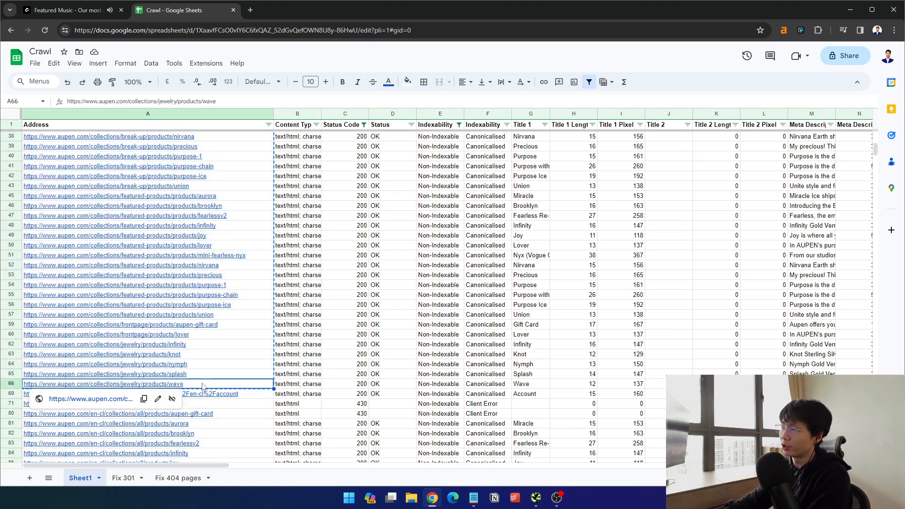
{"action": "scroll", "coordinate": [210, 377], "scroll_direction": "up", "scroll_amount": 3}
{"action": "scroll", "coordinate": [210, 380], "scroll_direction": "up", "scroll_amount": 5}
{"action": "left_click", "coordinate": [250, 156], "text": "shift"}
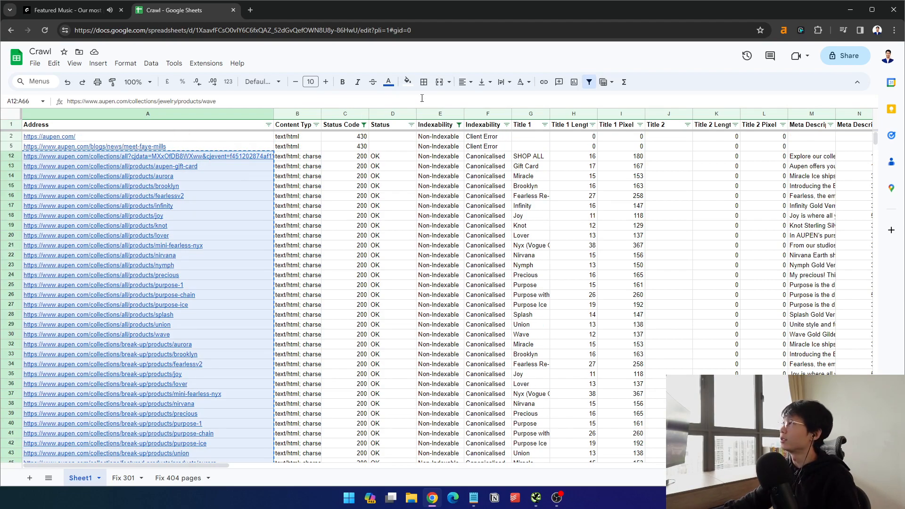
{"action": "left_click", "coordinate": [407, 82]}
{"action": "left_click", "coordinate": [444, 127]}
{"action": "scroll", "coordinate": [266, 308], "scroll_direction": "down", "scroll_amount": 6}
{"action": "scroll", "coordinate": [287, 321], "scroll_direction": "up", "scroll_amount": 6}
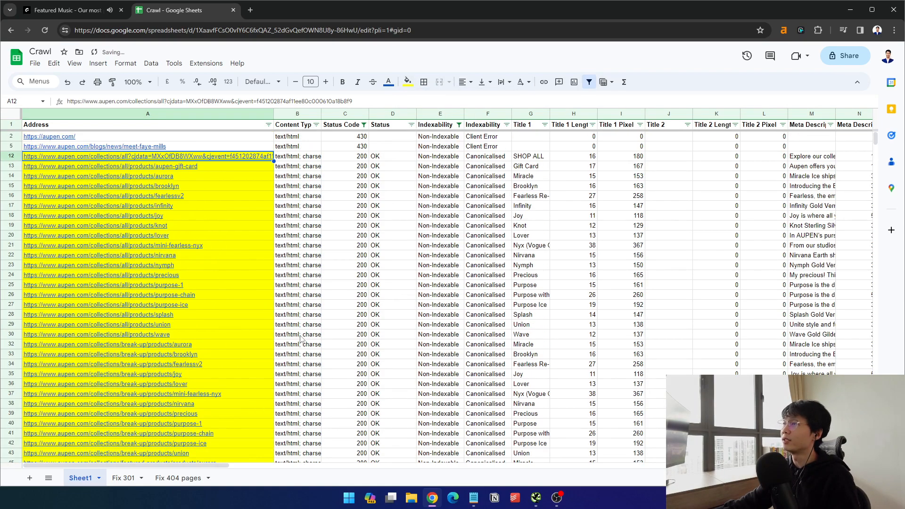
{"action": "left_click", "coordinate": [354, 235]}
{"action": "scroll", "coordinate": [374, 252], "scroll_direction": "down", "scroll_amount": 3}
{"action": "scroll", "coordinate": [395, 270], "scroll_direction": "down", "scroll_amount": 5}
{"action": "scroll", "coordinate": [405, 287], "scroll_direction": "up", "scroll_amount": 6}
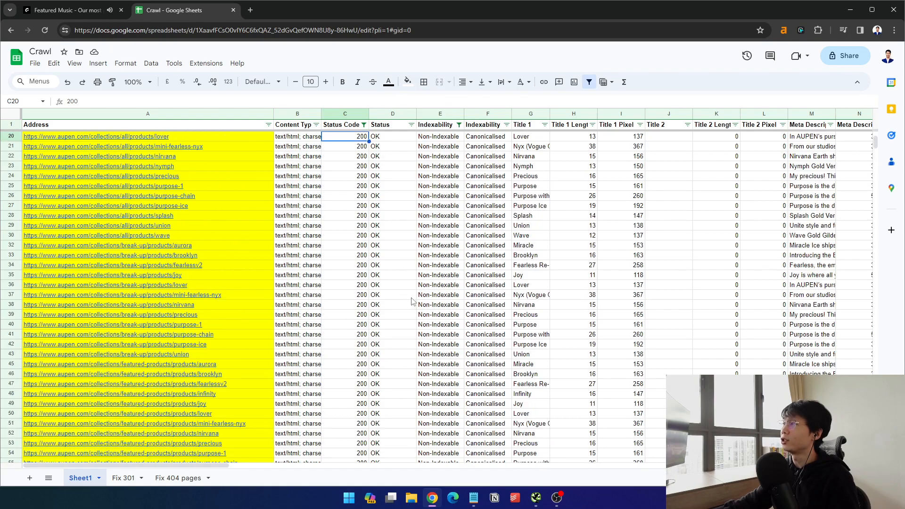
Fill the en-cl collection product addresses from the gift card to jewelry wave, A80:A133, with yellow
{"action": "scroll", "coordinate": [417, 303], "scroll_direction": "down", "scroll_amount": 5}
{"action": "left_click", "coordinate": [259, 321]}
{"action": "scroll", "coordinate": [301, 337], "scroll_direction": "down", "scroll_amount": 3}
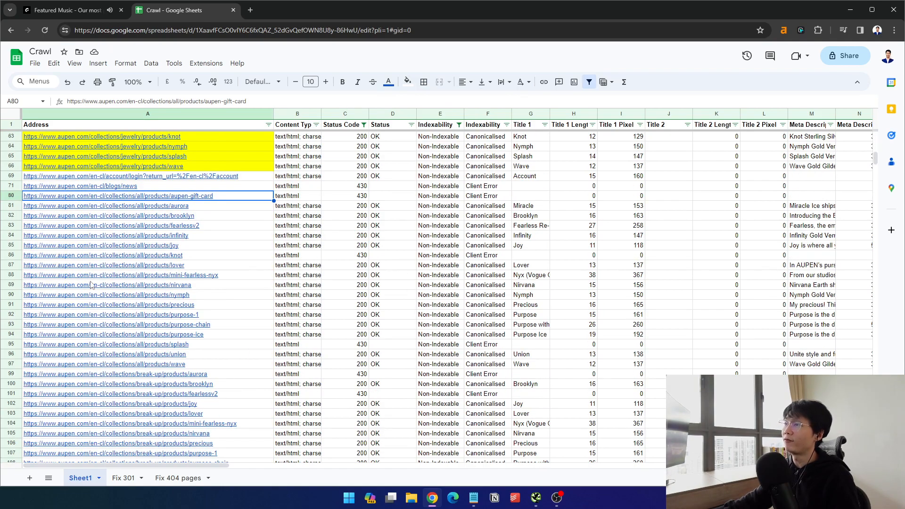
{"action": "scroll", "coordinate": [215, 283], "scroll_direction": "down", "scroll_amount": 15}
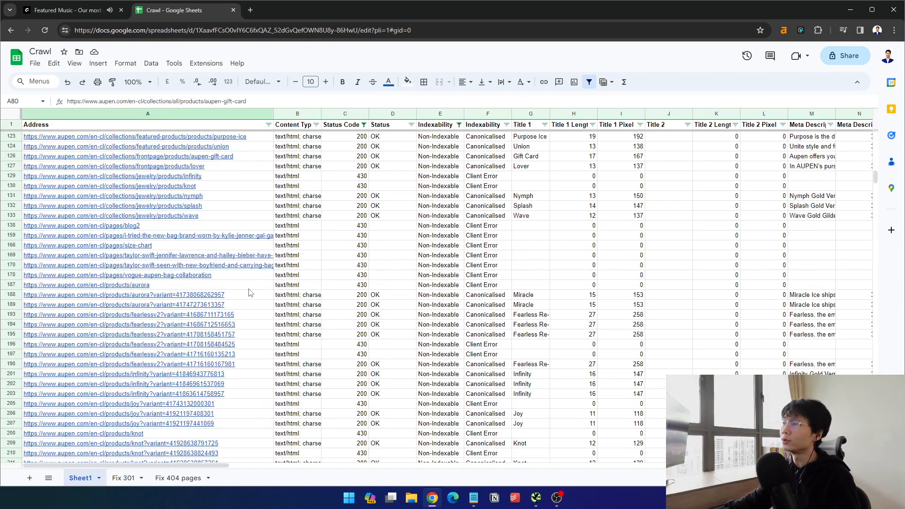
{"action": "left_click", "coordinate": [136, 315]}
{"action": "scroll", "coordinate": [201, 313], "scroll_direction": "up", "scroll_amount": 14}
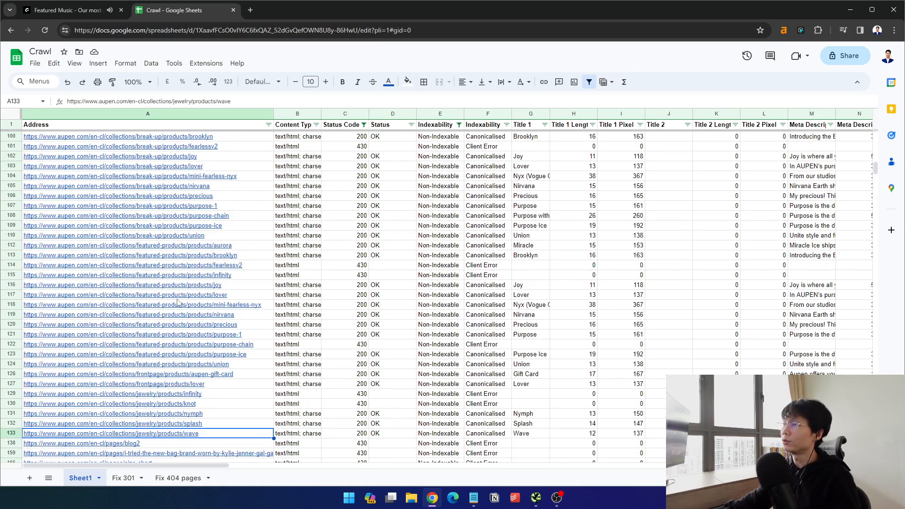
{"action": "left_click", "coordinate": [134, 278], "text": "shift"}
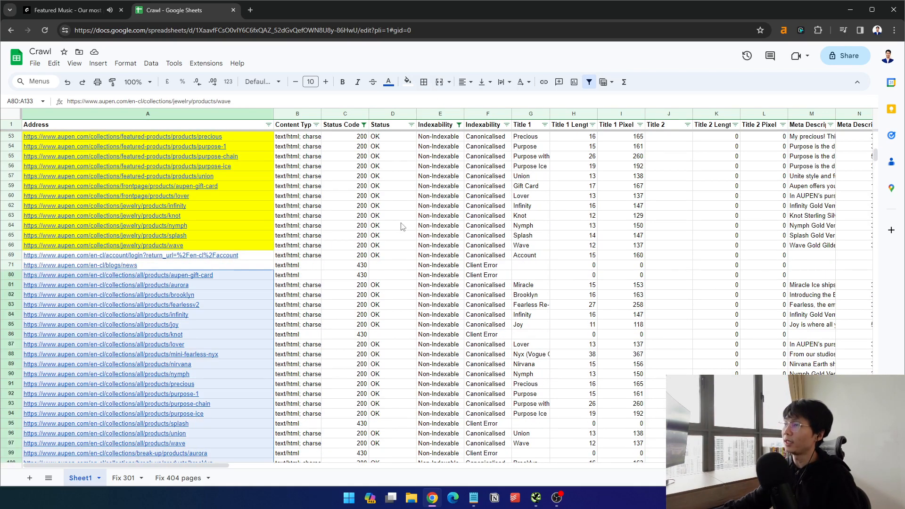
{"action": "left_click", "coordinate": [408, 82]}
{"action": "left_click", "coordinate": [442, 125]}
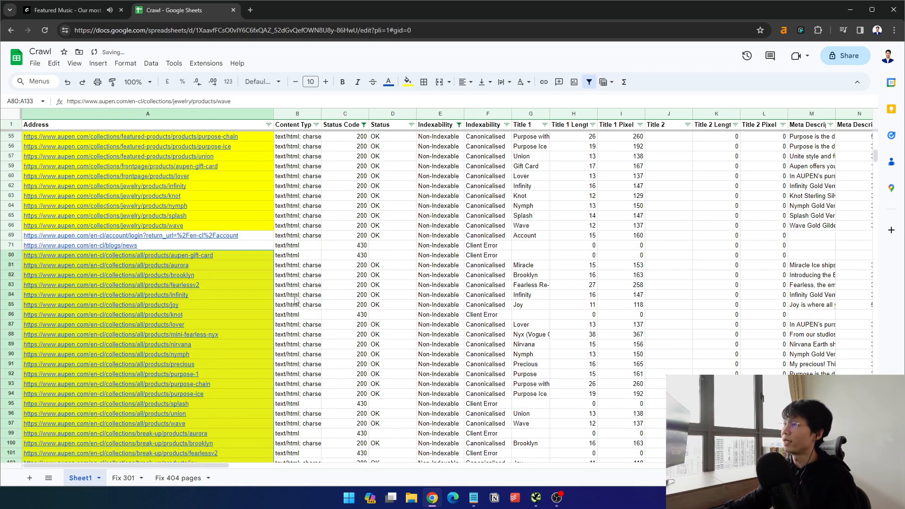
Fill the en-jp collection addresses from the gift card to frontpage lover, A269:A304, with yellow
{"action": "scroll", "coordinate": [113, 207], "scroll_direction": "down", "scroll_amount": 10}
{"action": "left_click", "coordinate": [198, 226]}
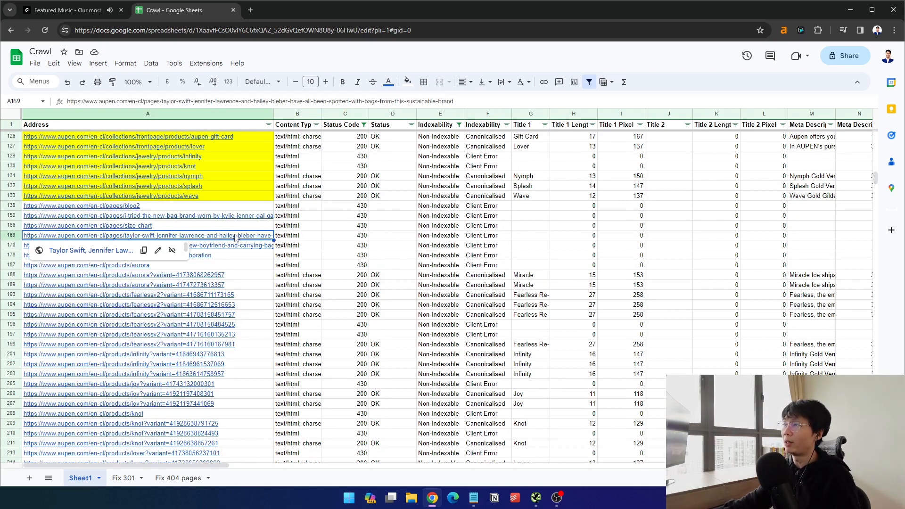
{"action": "left_click", "coordinate": [373, 229]}
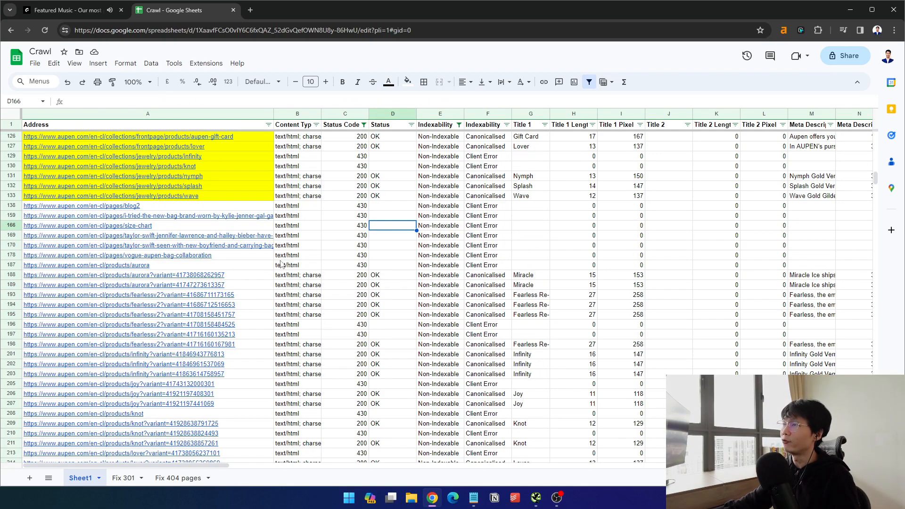
{"action": "scroll", "coordinate": [168, 268], "scroll_direction": "down", "scroll_amount": 10}
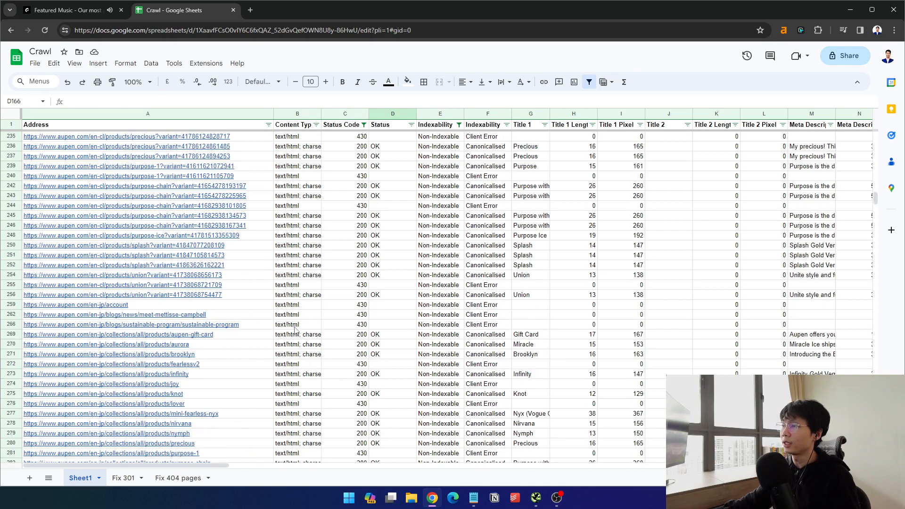
{"action": "left_click", "coordinate": [143, 334]}
{"action": "scroll", "coordinate": [347, 362], "scroll_direction": "down", "scroll_amount": 2}
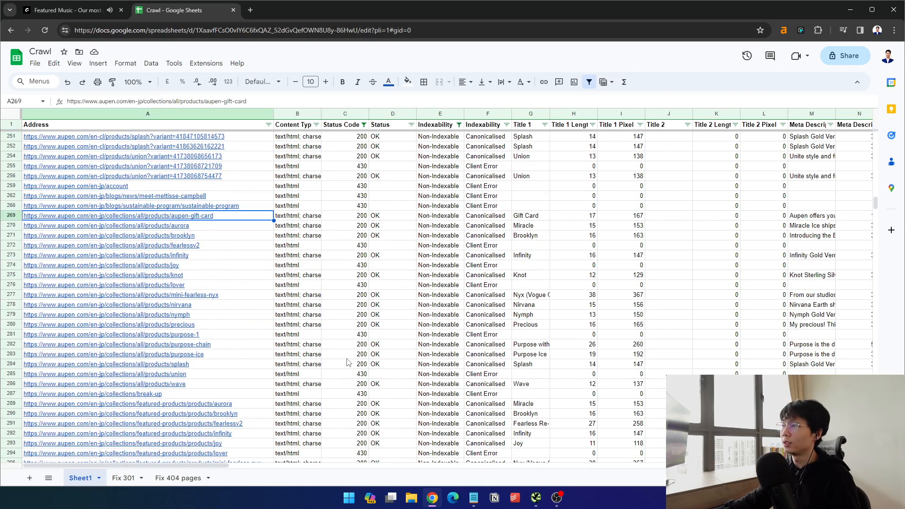
{"action": "scroll", "coordinate": [245, 219], "scroll_direction": "down", "scroll_amount": 5}
{"action": "left_click", "coordinate": [178, 354], "text": "shift"}
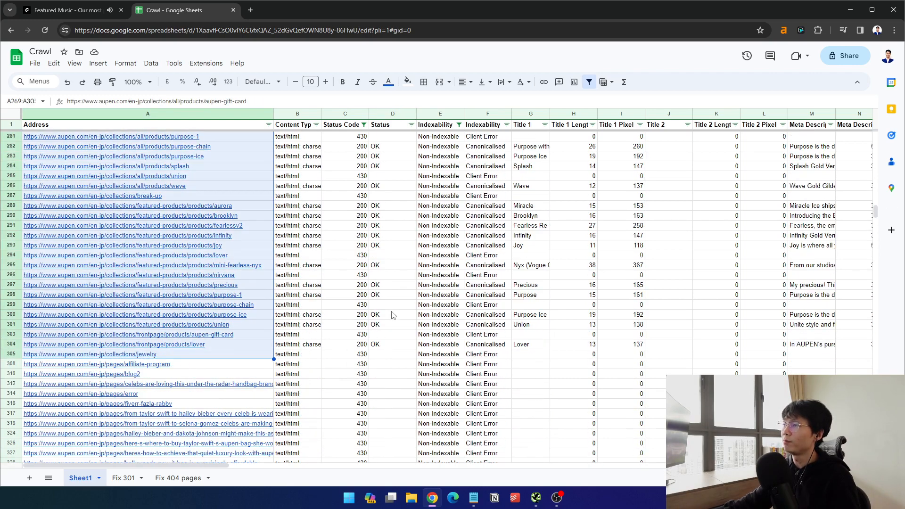
{"action": "left_click", "coordinate": [408, 82]}
{"action": "left_click", "coordinate": [448, 133]}
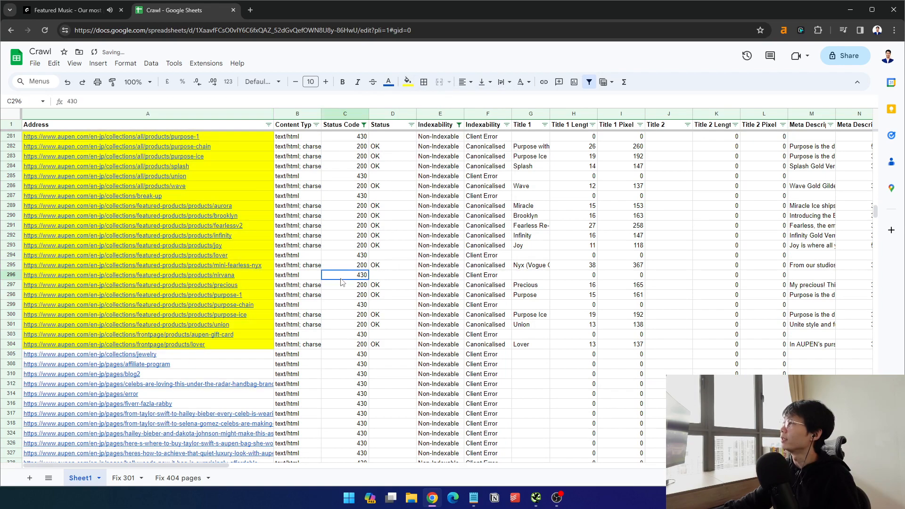
Open the en-jp jewelry collection page from its address in row 305
{"action": "scroll", "coordinate": [233, 291], "scroll_direction": "down", "scroll_amount": 2}
{"action": "left_click", "coordinate": [232, 292]}
{"action": "left_click", "coordinate": [383, 285]}
{"action": "left_click", "coordinate": [154, 285]}
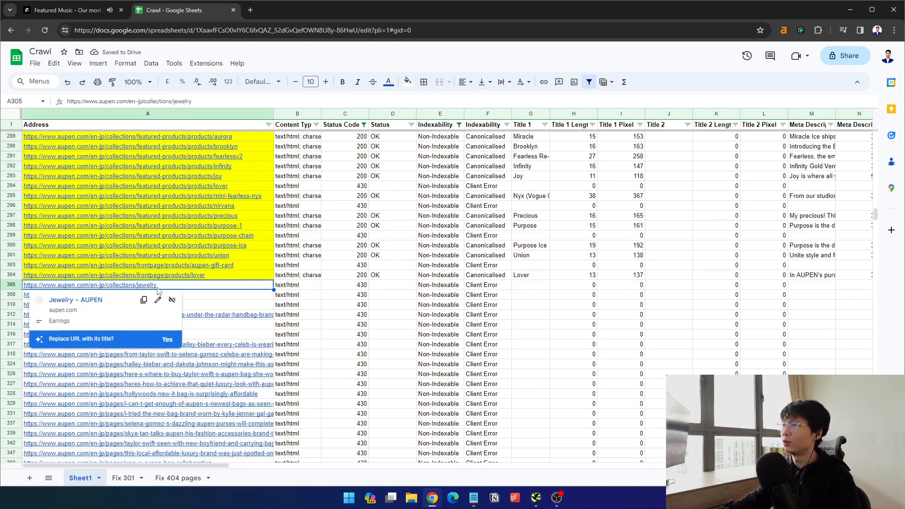
{"action": "left_click", "coordinate": [111, 302]}
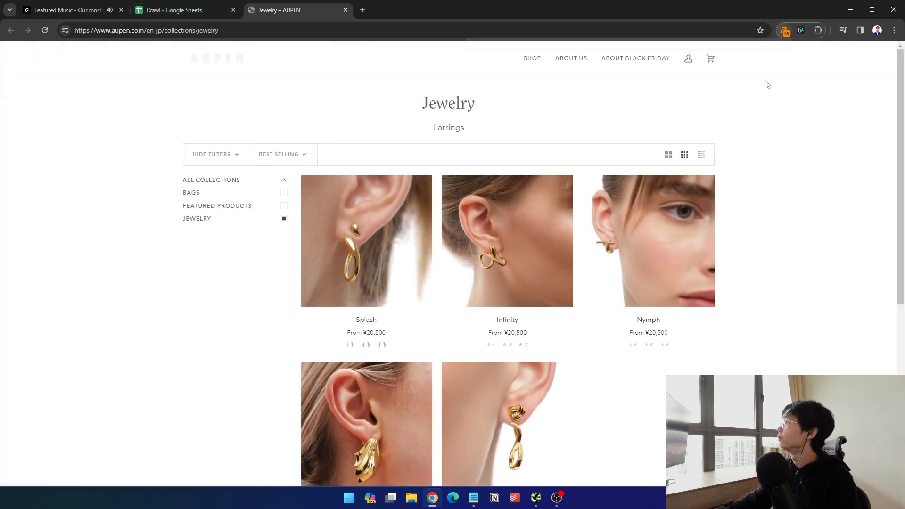
Compare the jewelry page's status code in row 305 with its Ahrefs indexability report, close the page, and check its indexability status in the sheet
{"action": "key", "text": "ctrl+shift+Tab"}
{"action": "left_click", "coordinate": [359, 286]}
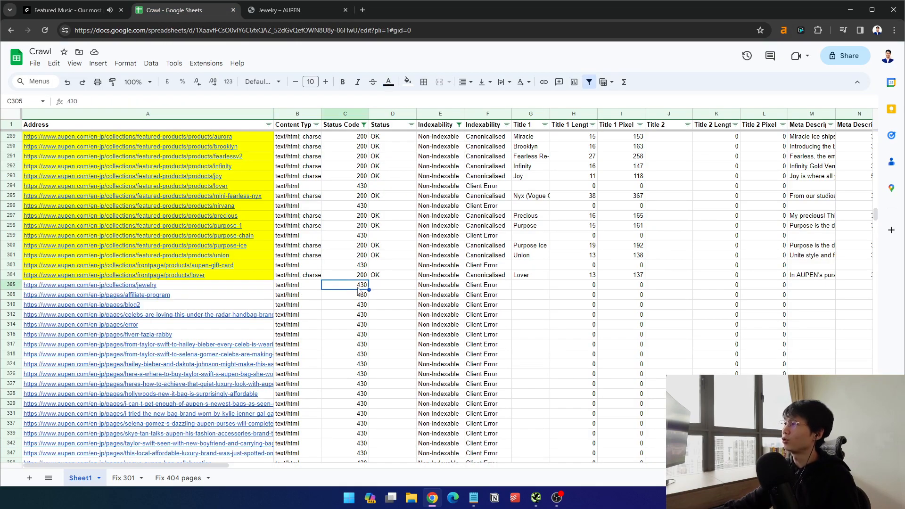
{"action": "left_click", "coordinate": [170, 287]}
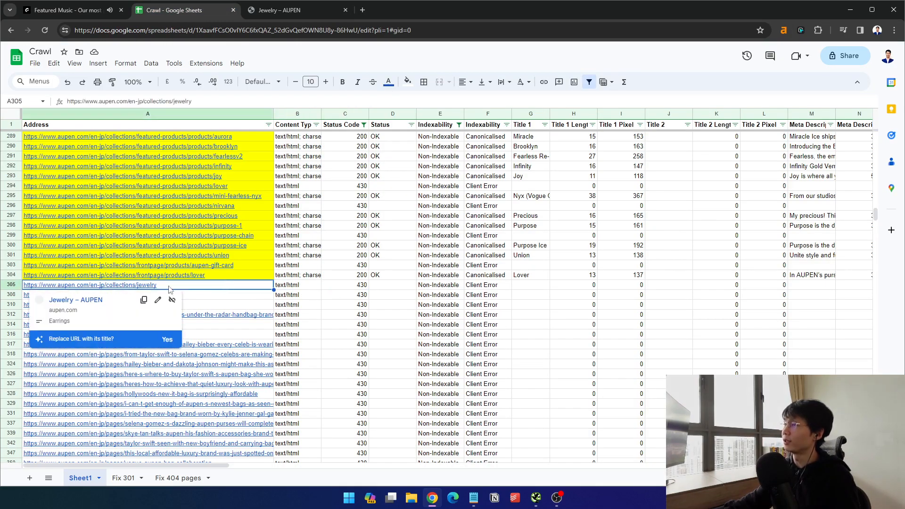
{"action": "key", "text": "ctrl+Tab"}
{"action": "left_click", "coordinate": [785, 30]}
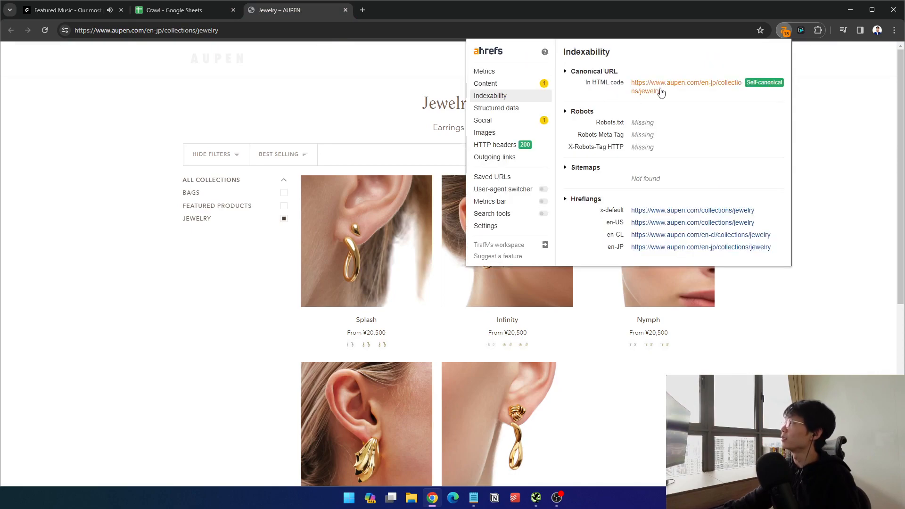
{"action": "left_click", "coordinate": [344, 12]}
{"action": "left_click", "coordinate": [470, 287]}
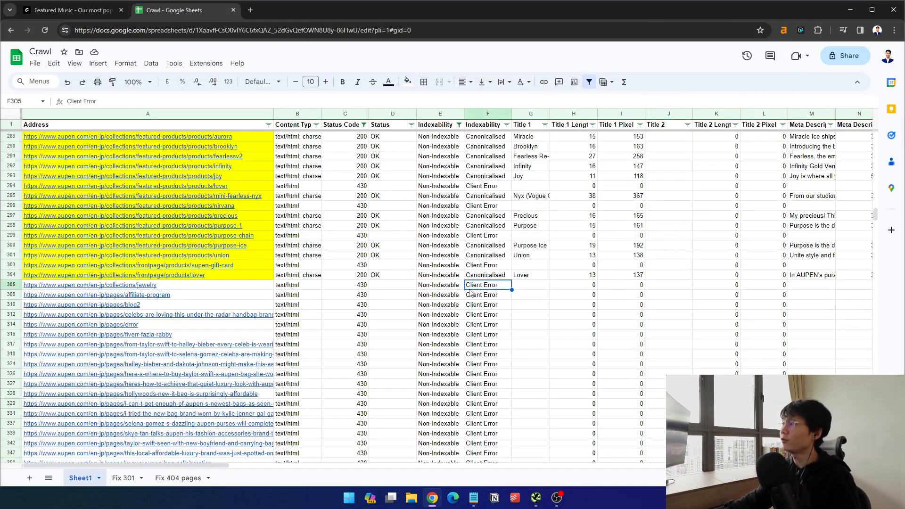
Review the jewelry page's status code in row 305 and the remaining non-indexable addresses down to the end of Sheet1
{"action": "key", "text": "Left"}
{"action": "key", "text": "Left"}
{"action": "key", "text": "Left"}
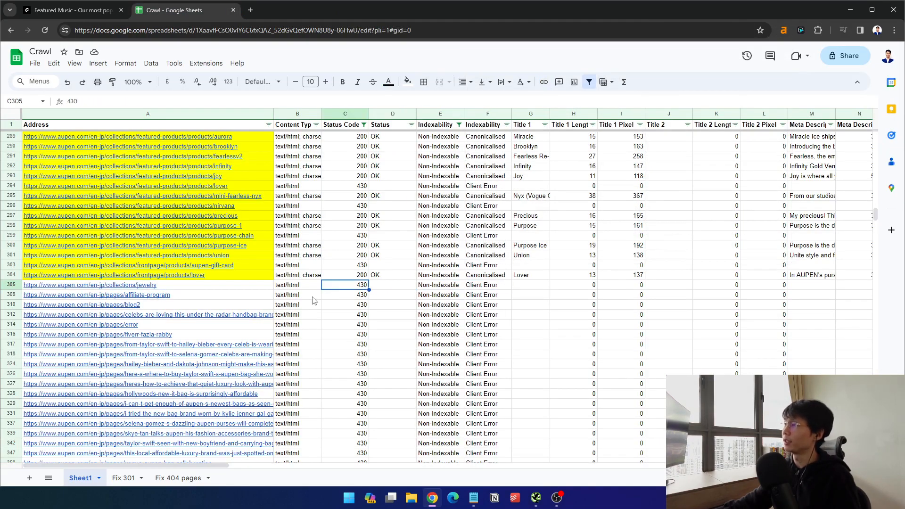
{"action": "left_click", "coordinate": [302, 286]}
{"action": "left_click", "coordinate": [409, 287]}
{"action": "left_click", "coordinate": [247, 278]}
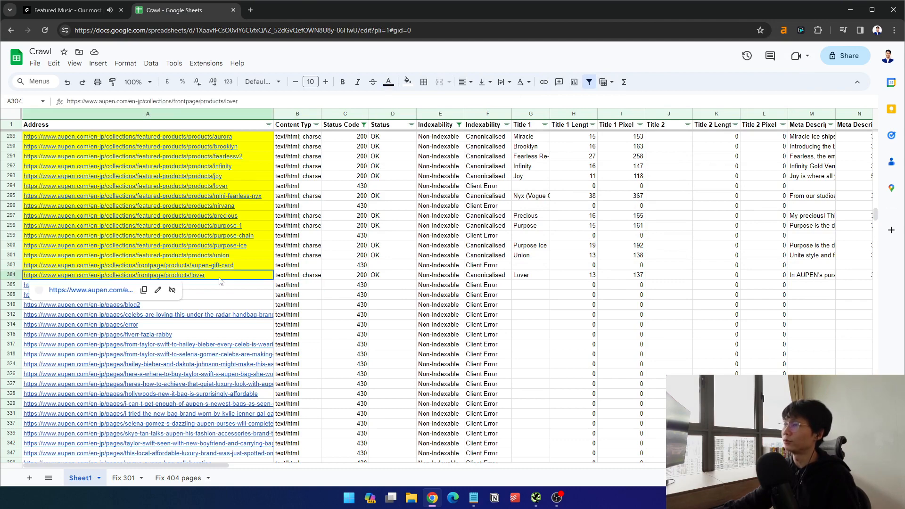
{"action": "left_click", "coordinate": [296, 284]}
{"action": "scroll", "coordinate": [381, 345], "scroll_direction": "down", "scroll_amount": 10}
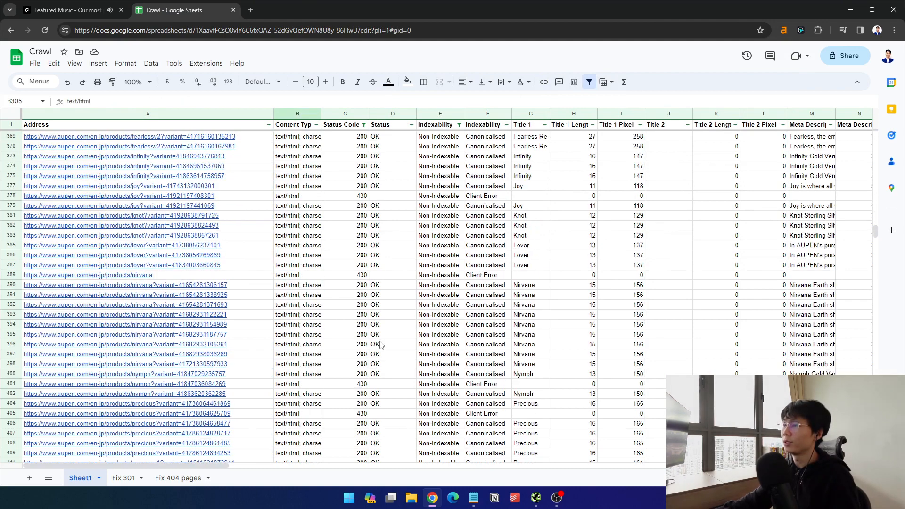
{"action": "scroll", "coordinate": [381, 345], "scroll_direction": "down", "scroll_amount": 20}
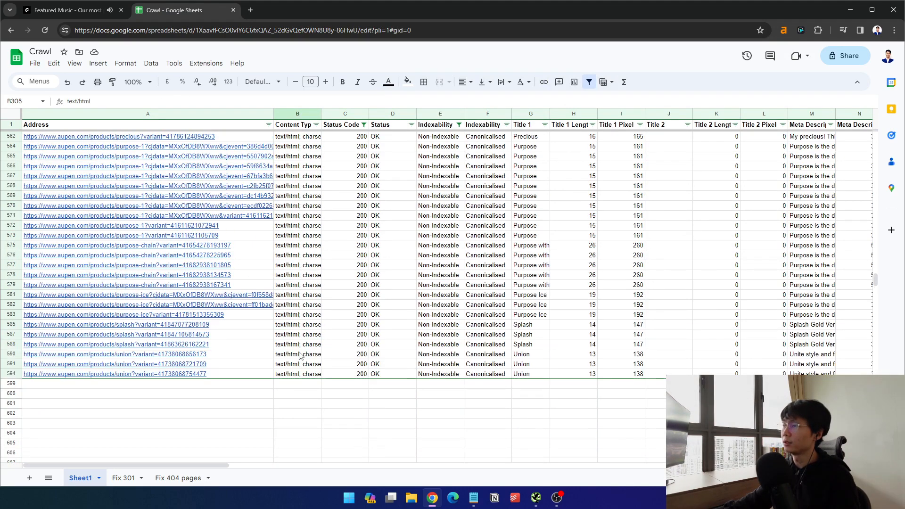
Filter the addresses by yellow fill, copy them into a new sheet named "Delete/leave as is", and adjust the width of its column A
{"action": "left_click", "coordinate": [268, 124]}
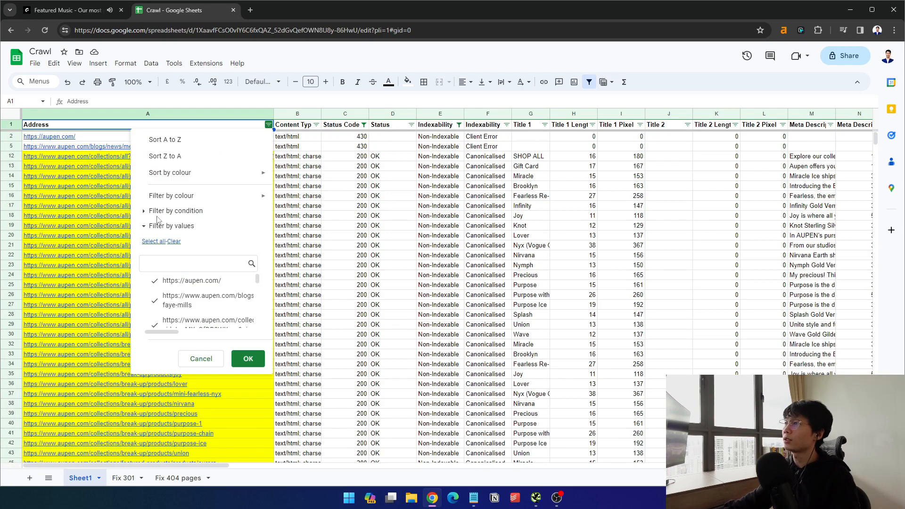
{"action": "left_click", "coordinate": [157, 217]}
{"action": "left_click", "coordinate": [167, 233]}
{"action": "left_click", "coordinate": [169, 229]}
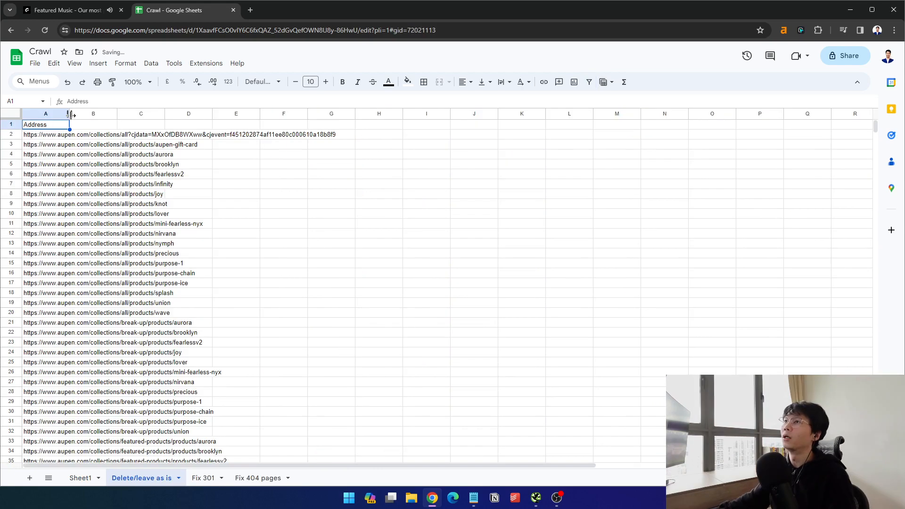
{"action": "double_click", "coordinate": [69, 114]}
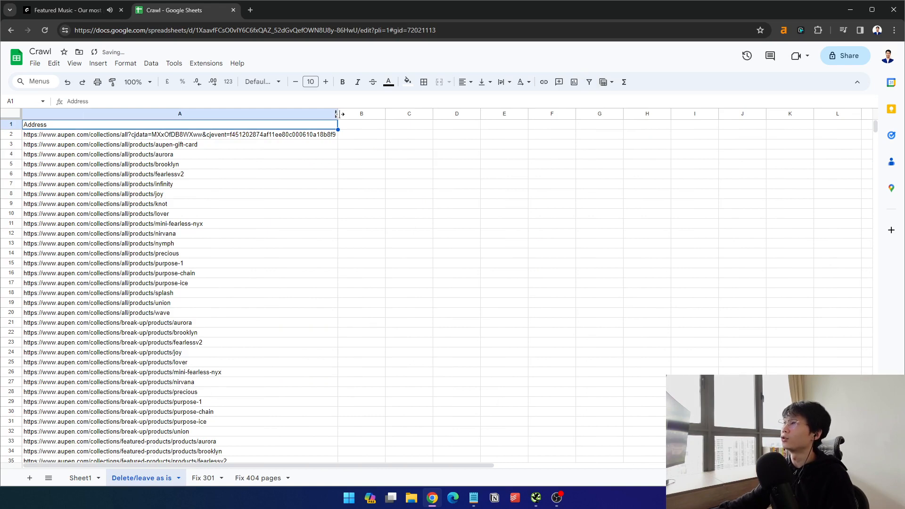
{"action": "left_click_drag", "start_coordinate": [338, 114], "coordinate": [155, 114]}
Review the copied collection addresses in the Delete/leave as is sheet from the first row to the last
{"action": "left_click_drag", "start_coordinate": [95, 135], "coordinate": [136, 331]}
{"action": "scroll", "coordinate": [146, 324], "scroll_direction": "down", "scroll_amount": 8}
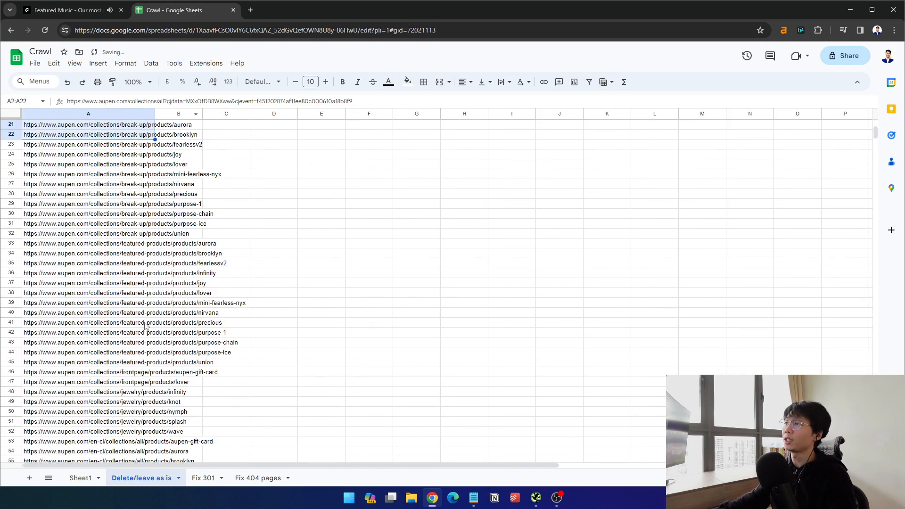
{"action": "left_click_drag", "start_coordinate": [82, 185], "coordinate": [94, 372]}
{"action": "scroll", "coordinate": [288, 326], "scroll_direction": "down", "scroll_amount": 3}
{"action": "left_click_drag", "start_coordinate": [87, 253], "coordinate": [79, 443]}
{"action": "scroll", "coordinate": [349, 316], "scroll_direction": "down", "scroll_amount": 6}
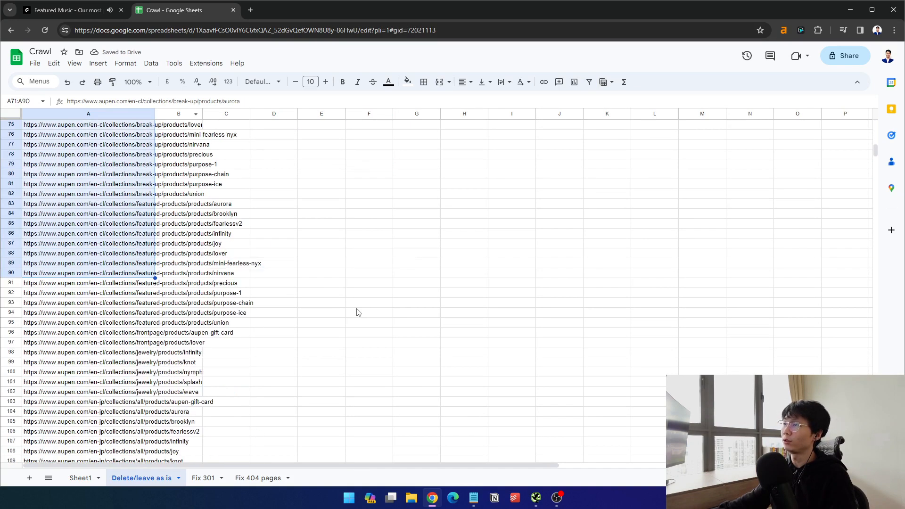
{"action": "left_click", "coordinate": [325, 254]}
{"action": "left_click_drag", "start_coordinate": [85, 164], "coordinate": [98, 372]}
{"action": "scroll", "coordinate": [267, 384], "scroll_direction": "down", "scroll_amount": 2}
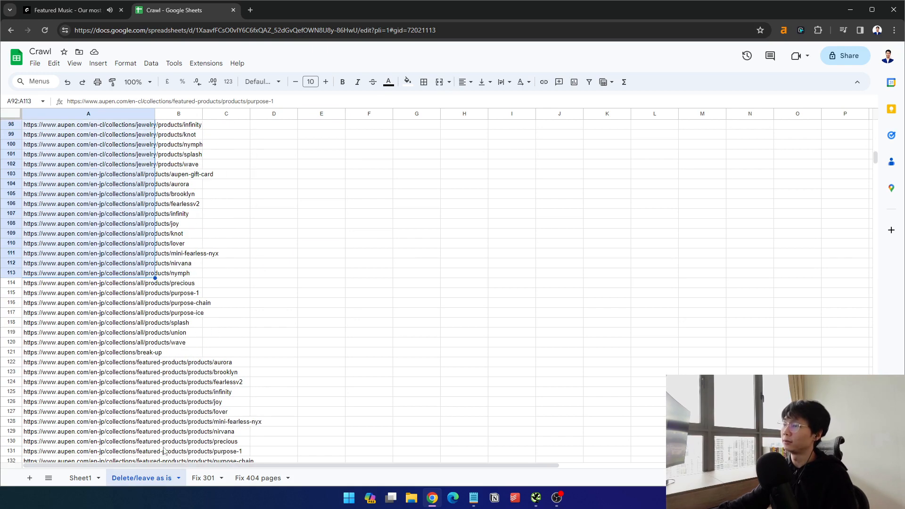
{"action": "left_click_drag", "start_coordinate": [91, 323], "coordinate": [94, 442]}
{"action": "left_click", "coordinate": [312, 266]}
{"action": "scroll", "coordinate": [278, 337], "scroll_direction": "down", "scroll_amount": 3}
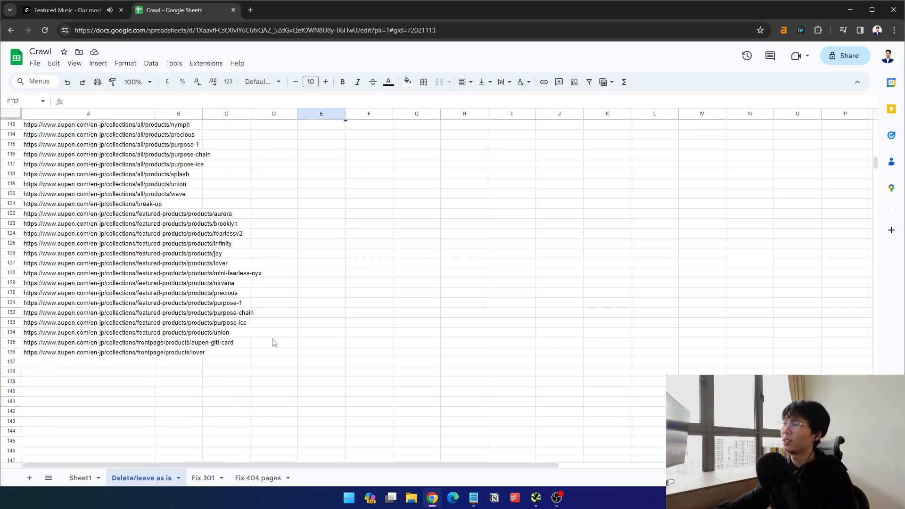
{"action": "left_click", "coordinate": [91, 359]}
{"action": "left_click", "coordinate": [141, 322]}
{"action": "scroll", "coordinate": [174, 355], "scroll_direction": "up", "scroll_amount": 14}
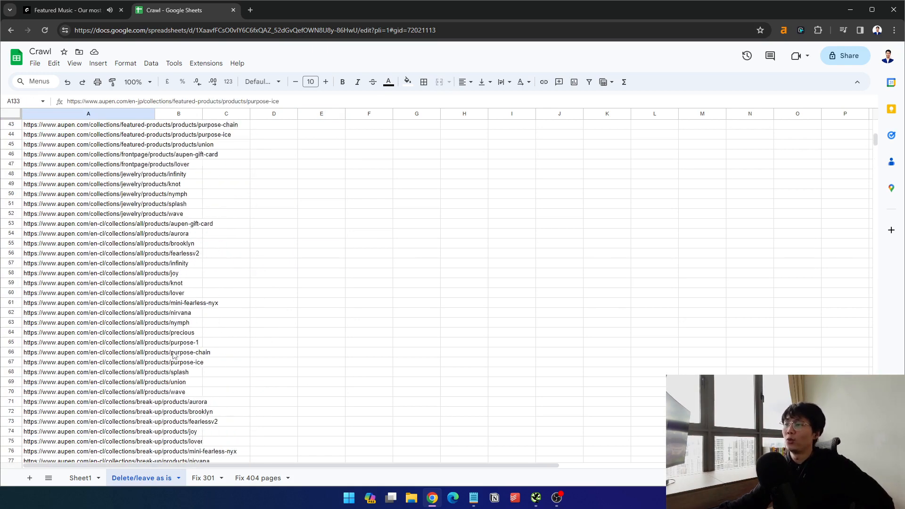
{"action": "scroll", "coordinate": [179, 283], "scroll_direction": "up", "scroll_amount": 9}
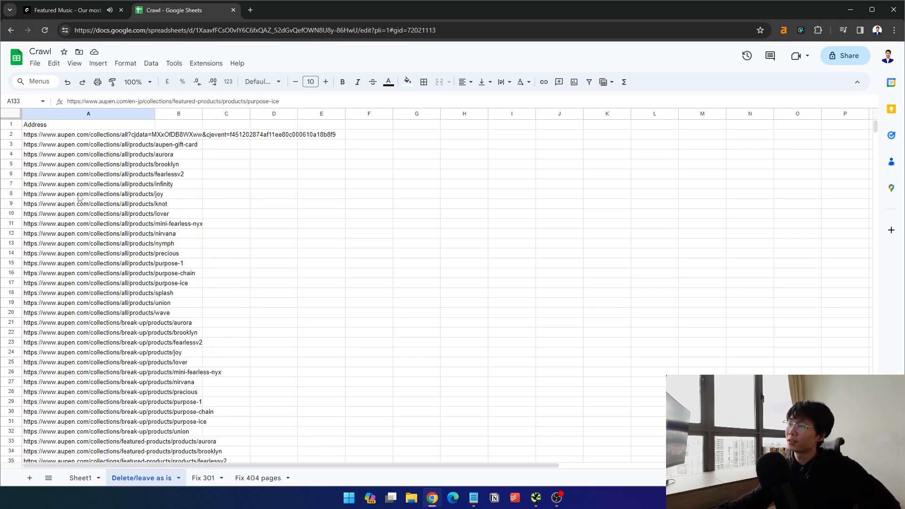
Select all copied collection addresses, A2:A136, and look over the list from its start
{"action": "left_click_drag", "start_coordinate": [76, 164], "coordinate": [34, 353]}
{"action": "left_click", "coordinate": [263, 224]}
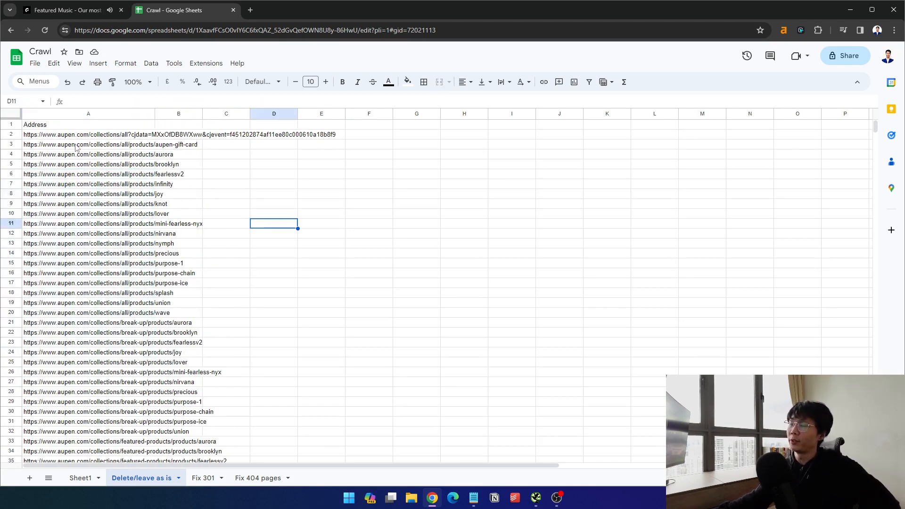
{"action": "left_click_drag", "start_coordinate": [80, 136], "coordinate": [117, 403]}
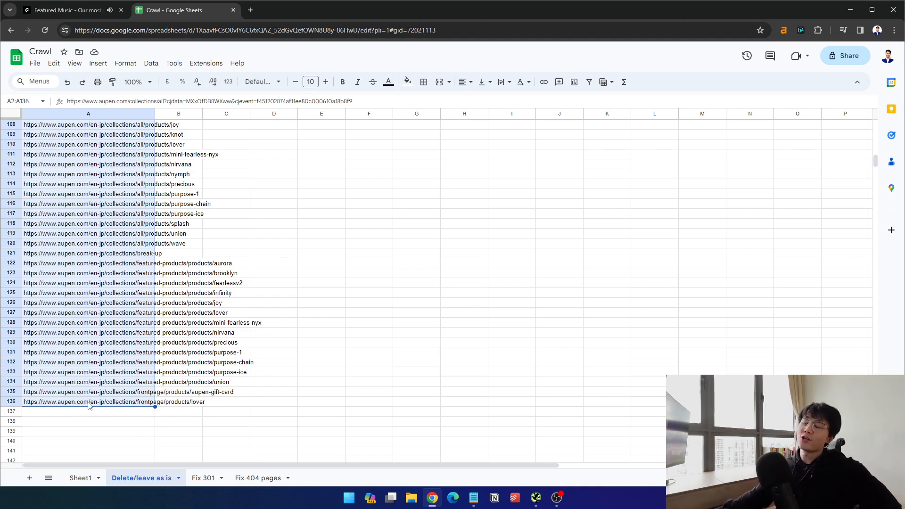
{"action": "scroll", "coordinate": [88, 405], "scroll_direction": "up", "scroll_amount": 20}
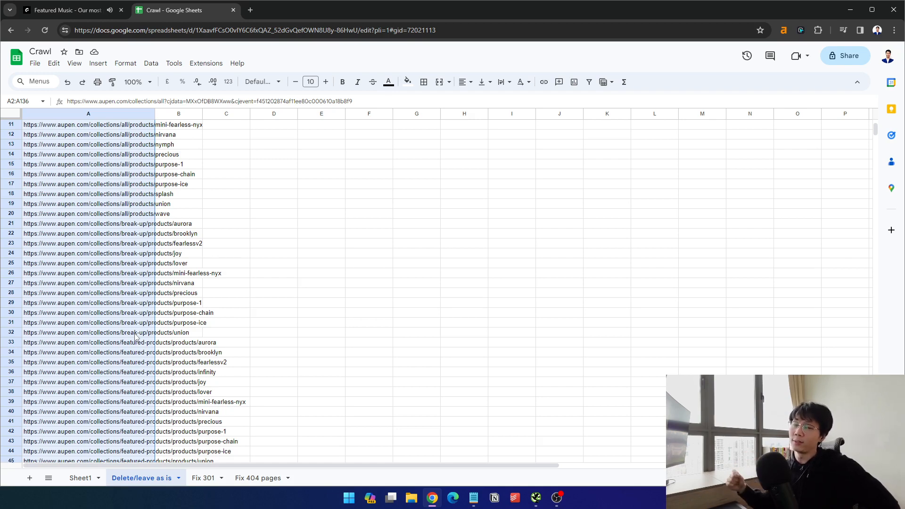
{"action": "scroll", "coordinate": [130, 360], "scroll_direction": "up", "scroll_amount": 3}
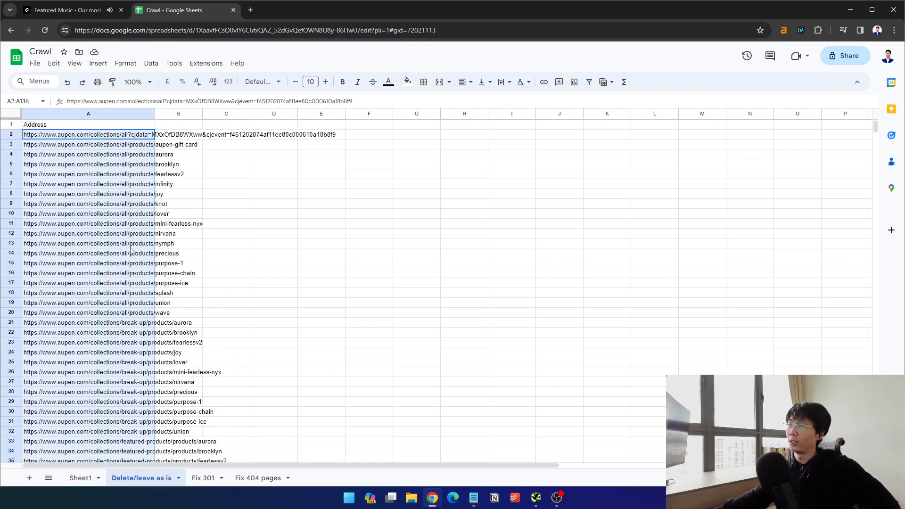
Return to Sheet1 and filter the Address column by fill colour to show only the addresses without yellow
{"action": "left_click", "coordinate": [80, 478]}
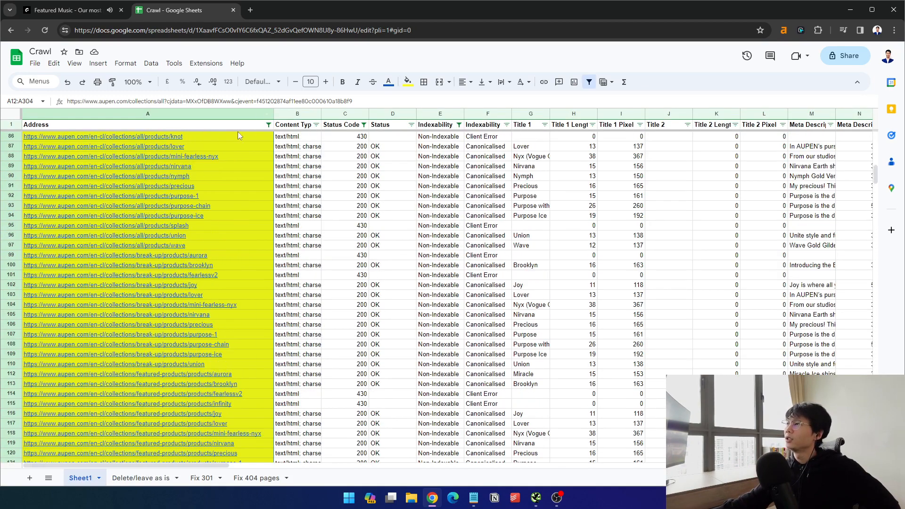
{"action": "scroll", "coordinate": [250, 134], "scroll_direction": "up", "scroll_amount": 3}
{"action": "left_click", "coordinate": [268, 125]}
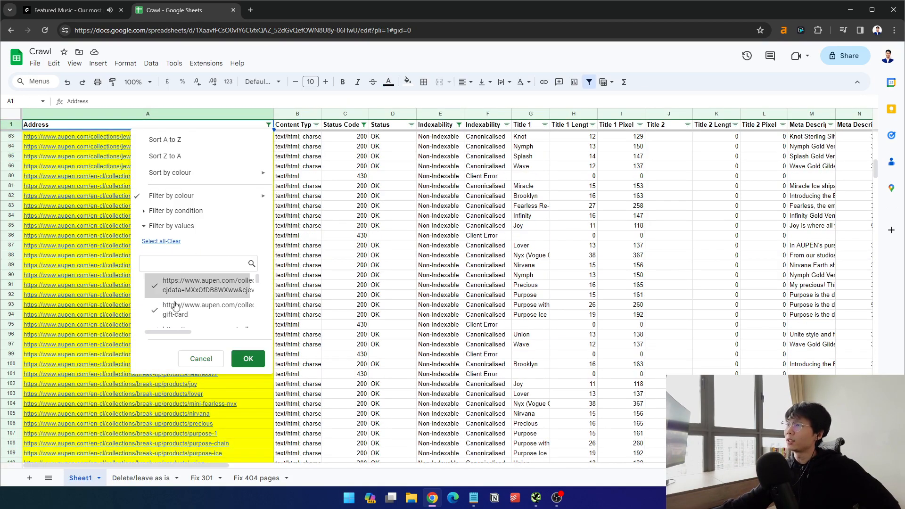
{"action": "mouse_move", "coordinate": [172, 195]}
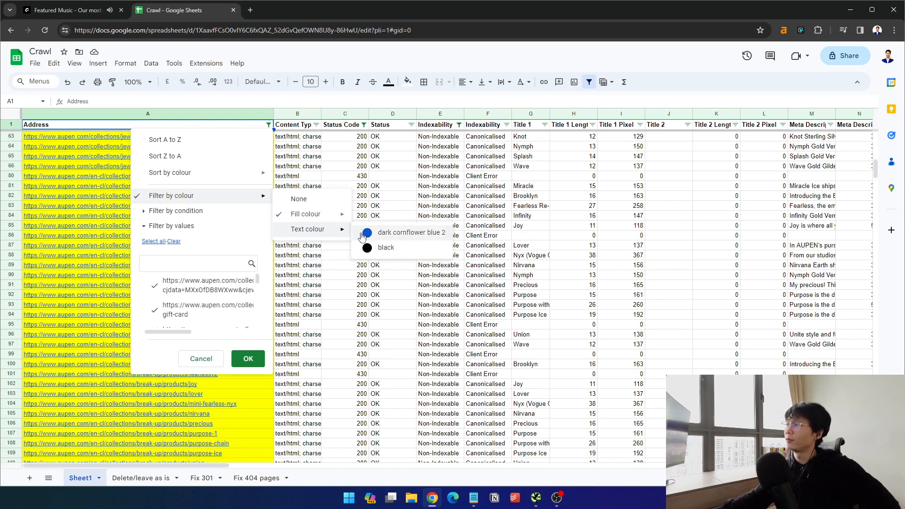
{"action": "left_click", "coordinate": [384, 202]}
{"action": "left_click", "coordinate": [160, 248]}
{"action": "left_click", "coordinate": [360, 275]}
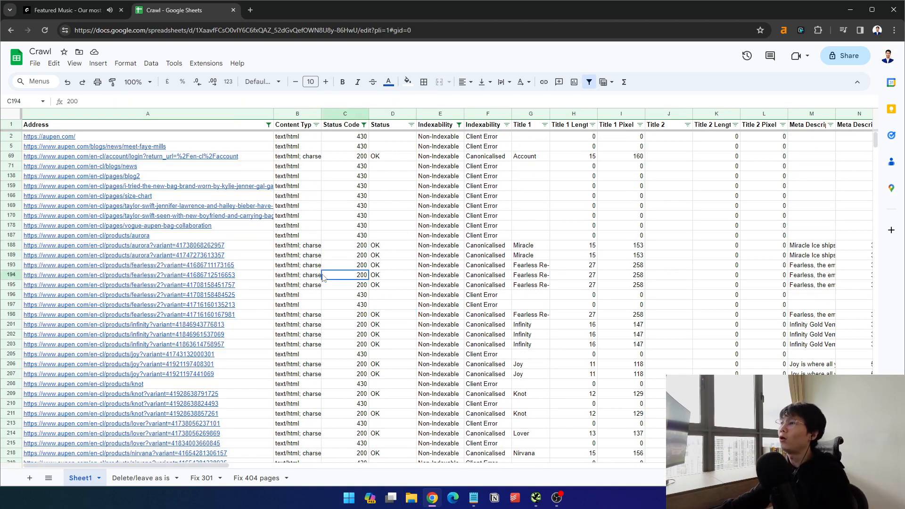
Open the en-cl aurora variant product page from its address in row 188
{"action": "left_click", "coordinate": [208, 239]}
{"action": "left_click", "coordinate": [197, 246]}
{"action": "middle_click", "coordinate": [94, 261]}
{"action": "key", "text": "ctrl+Tab"}
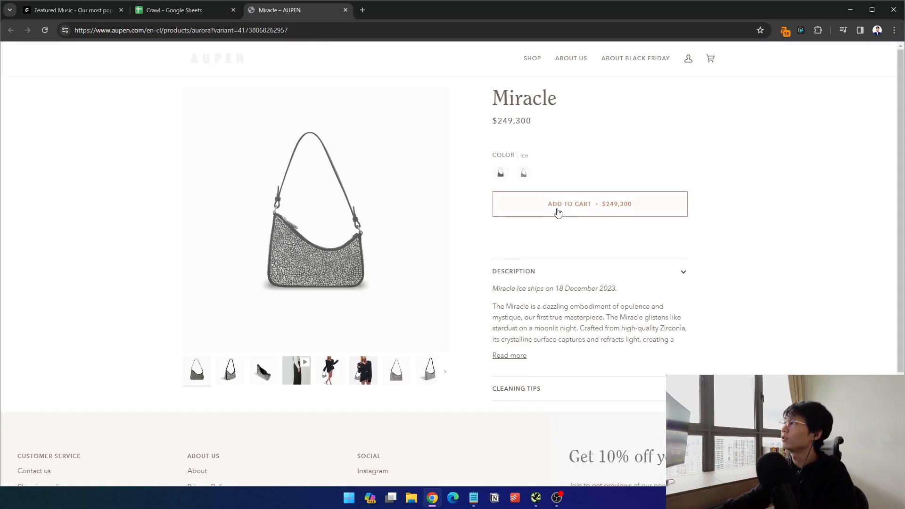
Compare the aurora variant page with its row in the sheet, examine its canonical URL in the Ahrefs indexability report, and close the page
{"action": "left_click", "coordinate": [176, 14]}
{"action": "left_click", "coordinate": [99, 271]}
{"action": "left_click", "coordinate": [405, 10]}
{"action": "left_click", "coordinate": [299, 10]}
{"action": "left_click", "coordinate": [456, 10]}
{"action": "left_click", "coordinate": [785, 31]}
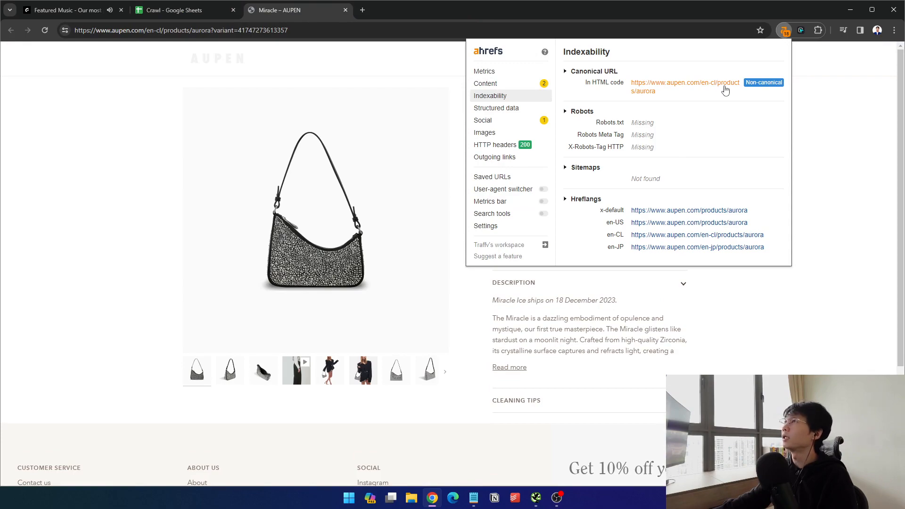
{"action": "left_click", "coordinate": [301, 10]}
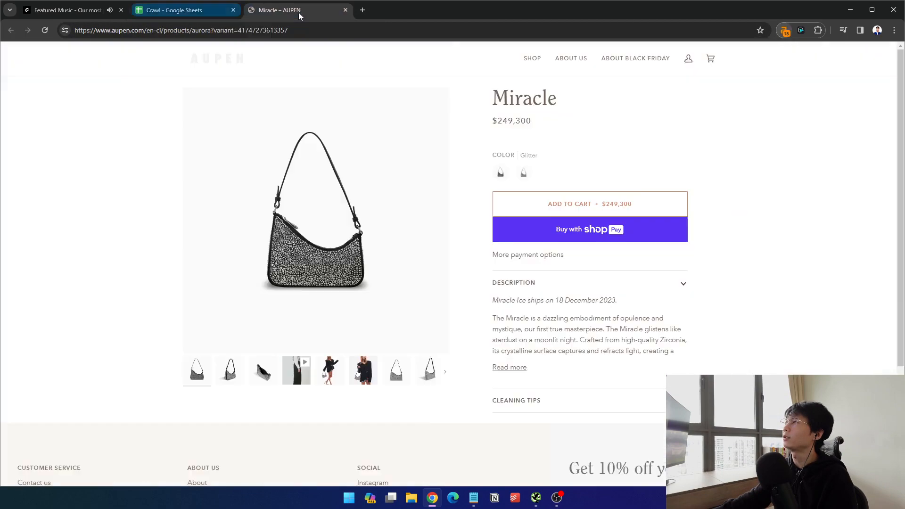
{"action": "left_click", "coordinate": [345, 10]}
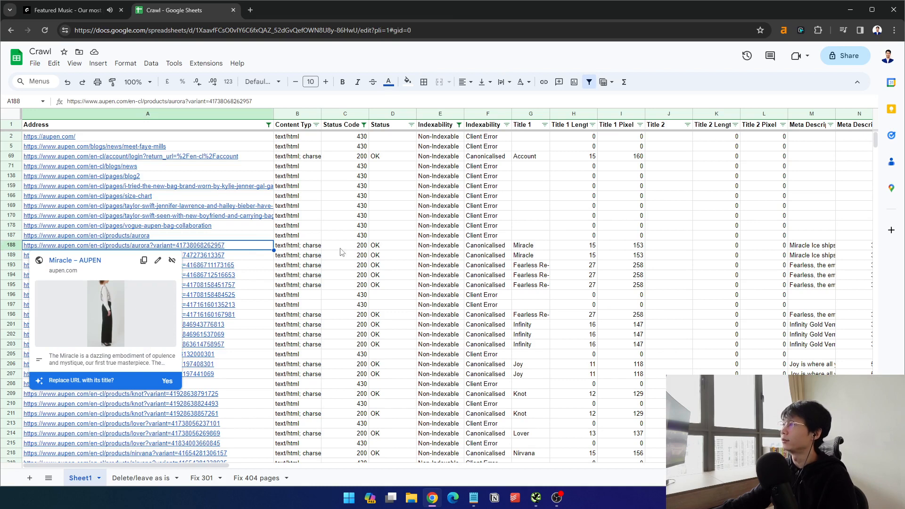
Fill the en-cl product variant addresses from aurora to infinity, A188:A203, with cyan
{"action": "left_click", "coordinate": [168, 276]}
{"action": "left_click_drag", "start_coordinate": [175, 247], "coordinate": [189, 325]}
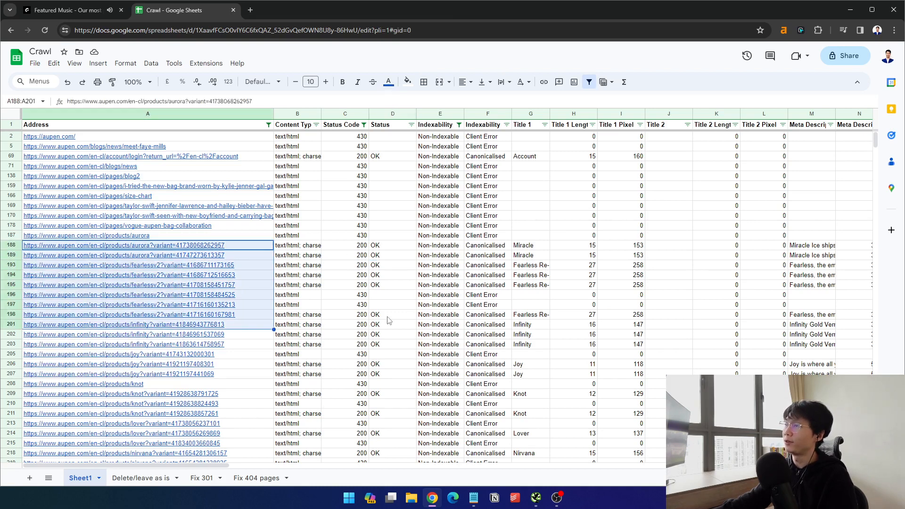
{"action": "left_click", "coordinate": [391, 315]}
{"action": "left_click", "coordinate": [542, 284]}
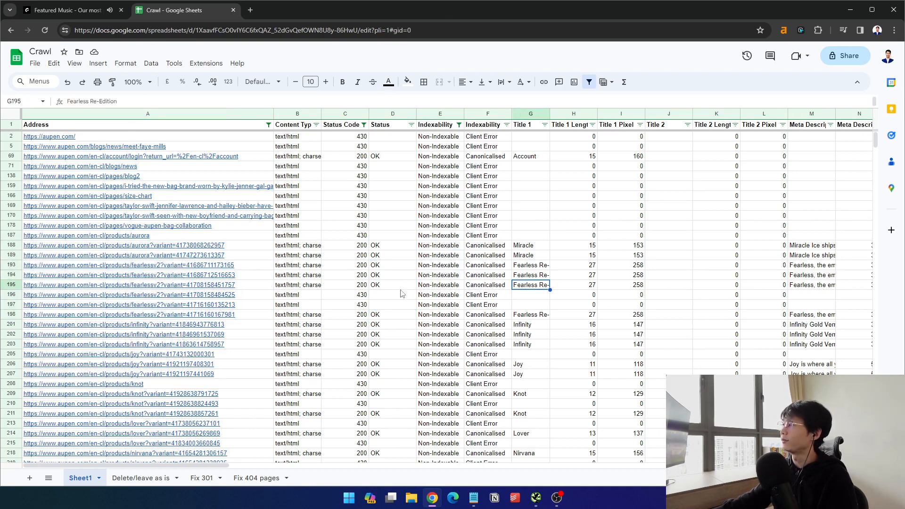
{"action": "left_click", "coordinate": [240, 247]}
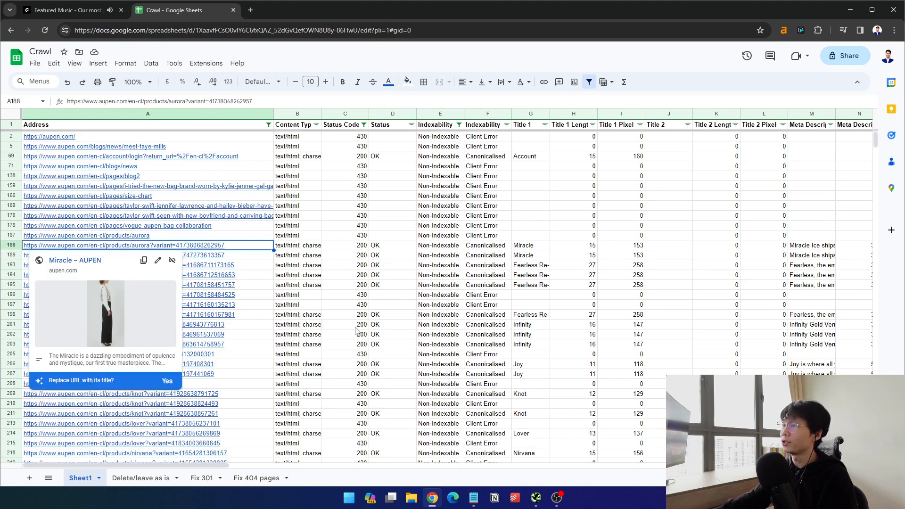
{"action": "left_click", "coordinate": [228, 343], "text": "shift"}
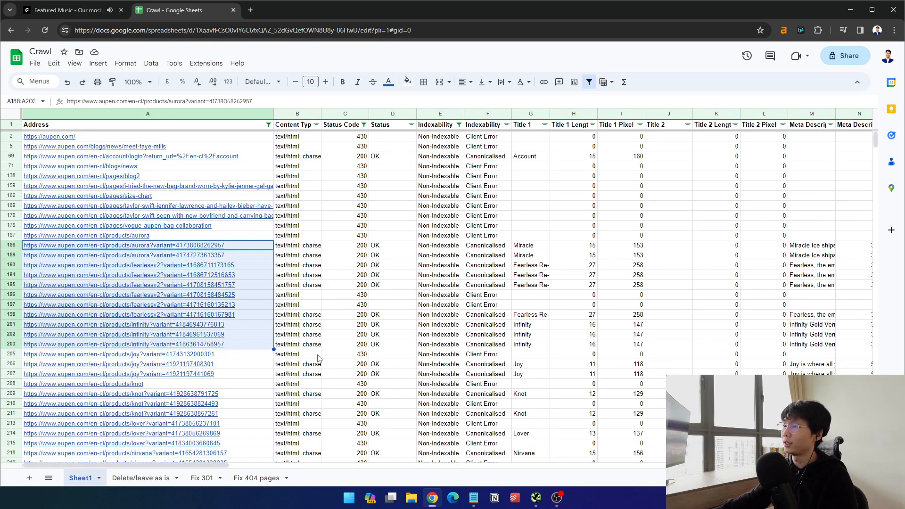
{"action": "left_click", "coordinate": [408, 81]}
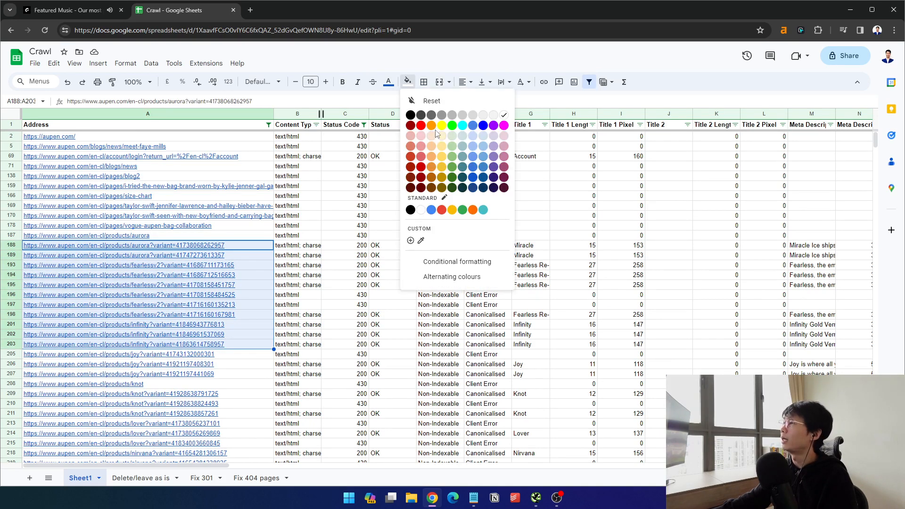
{"action": "left_click", "coordinate": [458, 126]}
Replace the cyan fill with light grey on the en-cl variant addresses and extend it through the joy variants, A188:A207
{"action": "left_click", "coordinate": [210, 345]}
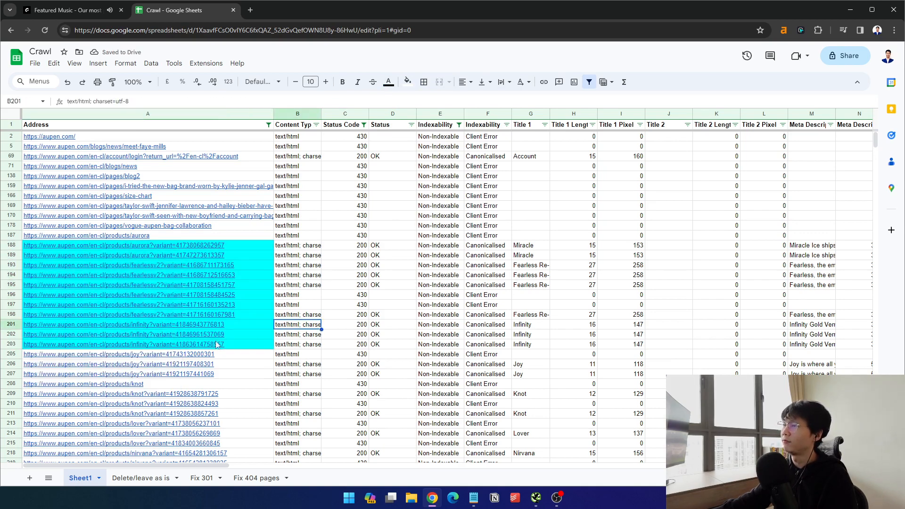
{"action": "left_click", "coordinate": [210, 248], "text": "shift"}
{"action": "left_click", "coordinate": [407, 81]}
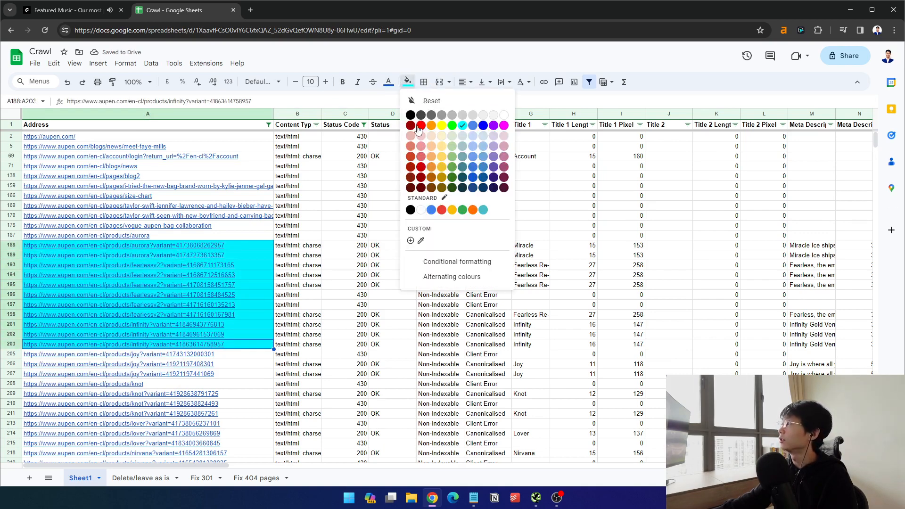
{"action": "left_click", "coordinate": [431, 101]}
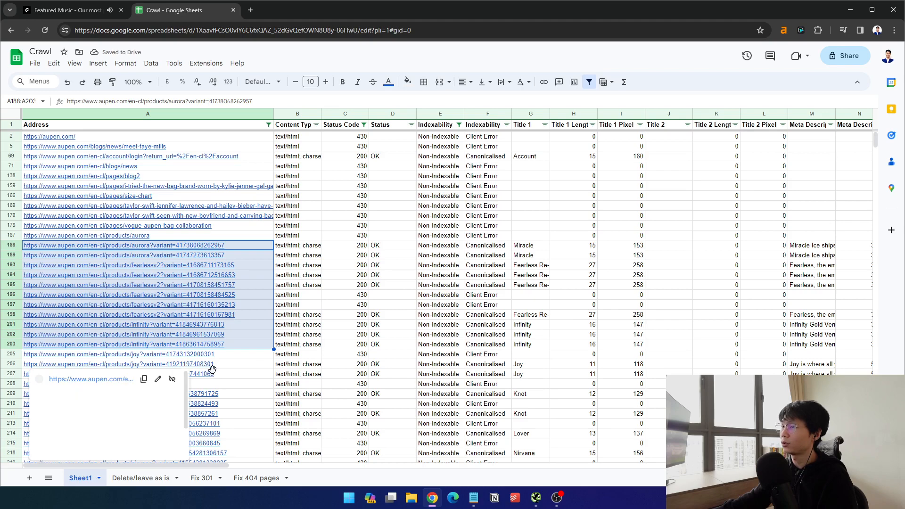
{"action": "left_click", "coordinate": [238, 374]}
Open the en-cl knot product page from its address in row 208 and return to the crawl sheet
{"action": "left_click", "coordinate": [218, 384]}
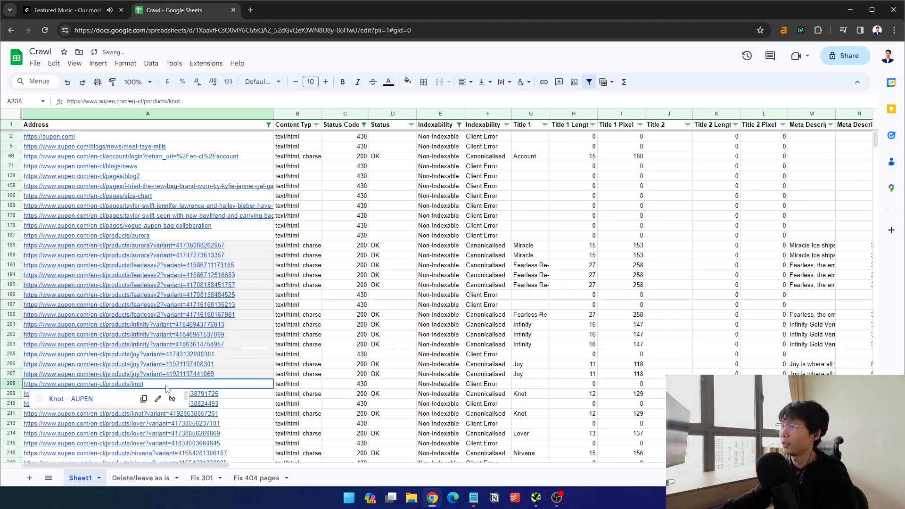
{"action": "left_click", "coordinate": [94, 399]}
{"action": "left_click", "coordinate": [183, 10]}
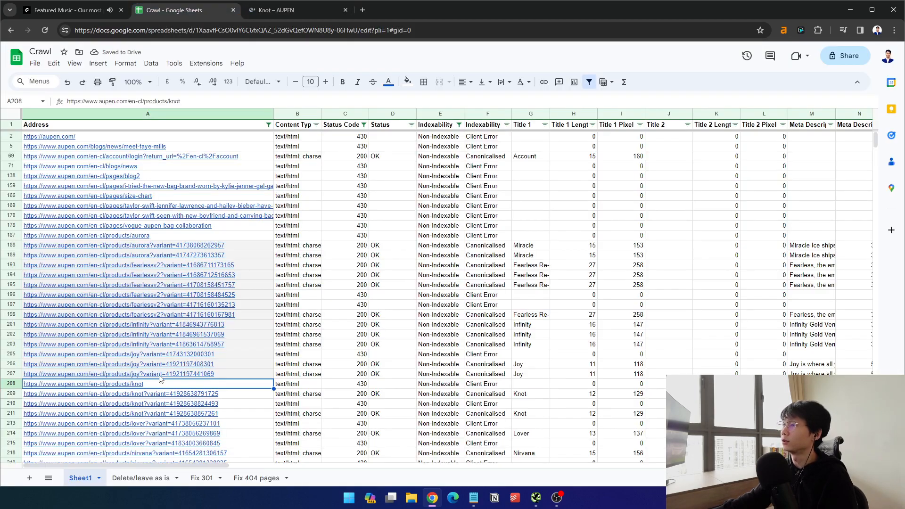
Examine the en-cl knot page's canonical URL in the Ahrefs indexability report and return to the crawl sheet
{"action": "left_click", "coordinate": [276, 10]}
{"action": "left_click", "coordinate": [184, 10]}
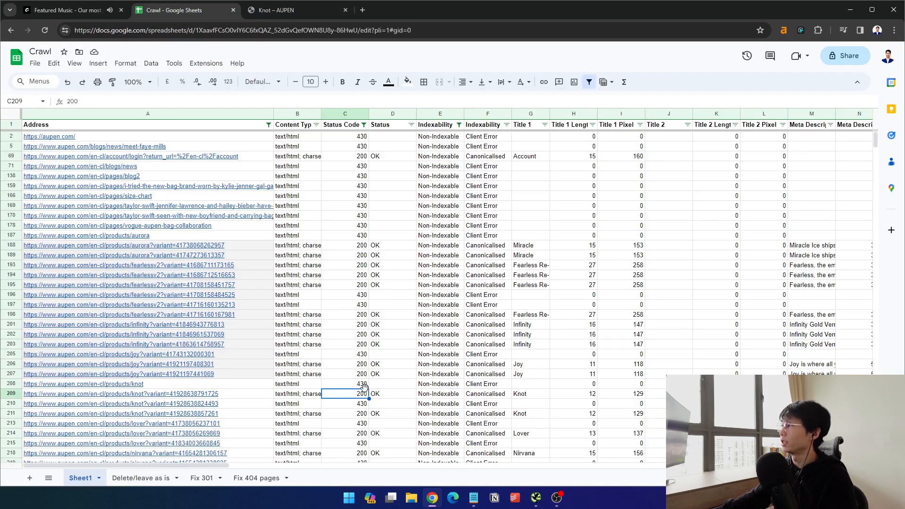
{"action": "left_click", "coordinate": [276, 10]}
{"action": "left_click", "coordinate": [784, 30]}
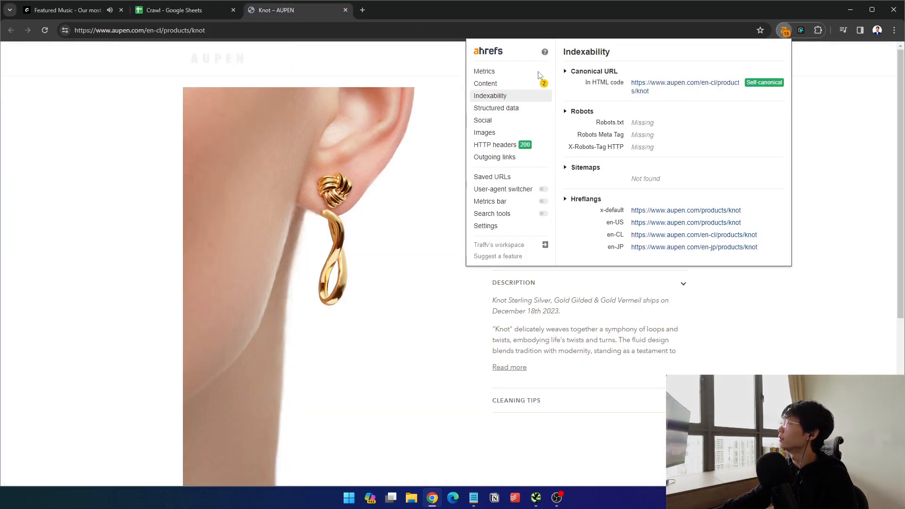
{"action": "left_click", "coordinate": [188, 10]}
Fill the en-cl product variant addresses from knot through union, A209:A256, with light grey
{"action": "left_click", "coordinate": [193, 394]}
{"action": "scroll", "coordinate": [196, 278], "scroll_direction": "down", "scroll_amount": 3}
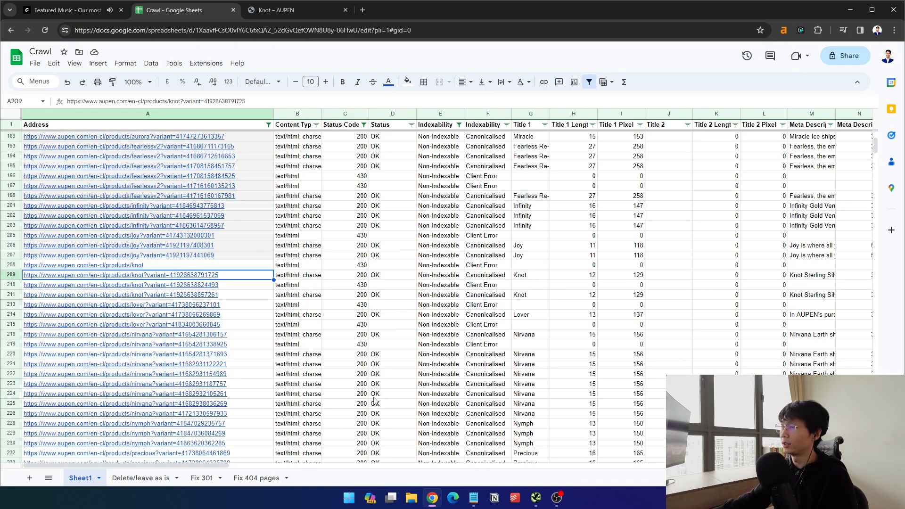
{"action": "scroll", "coordinate": [203, 276], "scroll_direction": "up", "scroll_amount": 3}
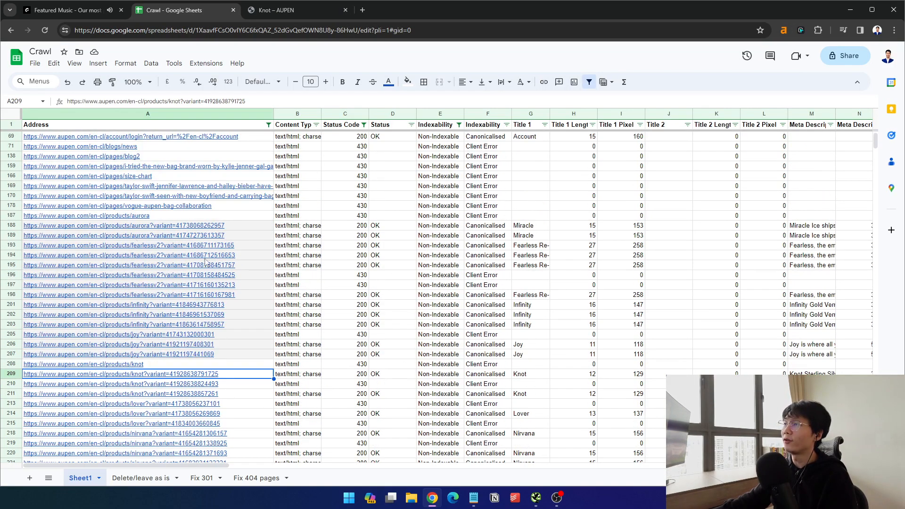
{"action": "left_click_drag", "start_coordinate": [200, 225], "coordinate": [210, 357]}
{"action": "scroll", "coordinate": [236, 361], "scroll_direction": "down", "scroll_amount": 1}
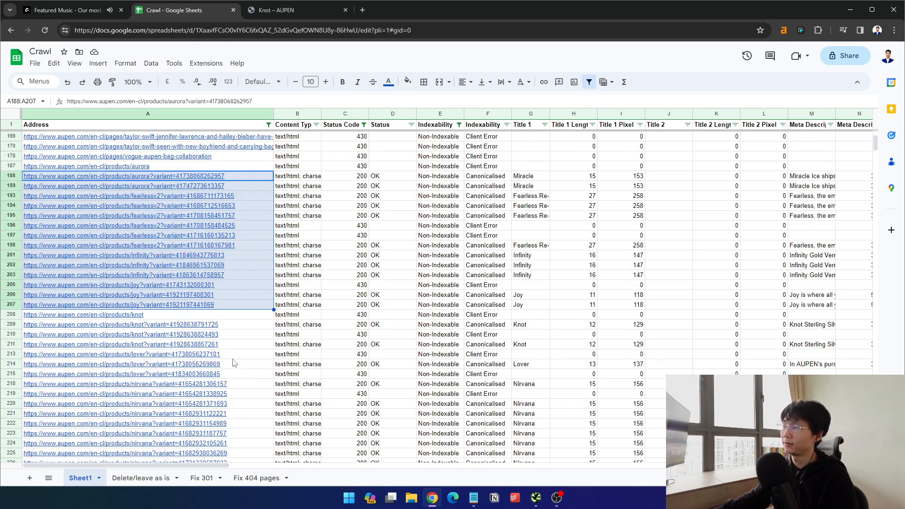
{"action": "left_click", "coordinate": [200, 322]}
{"action": "scroll", "coordinate": [283, 330], "scroll_direction": "down", "scroll_amount": 2}
{"action": "scroll", "coordinate": [255, 304], "scroll_direction": "down", "scroll_amount": 4}
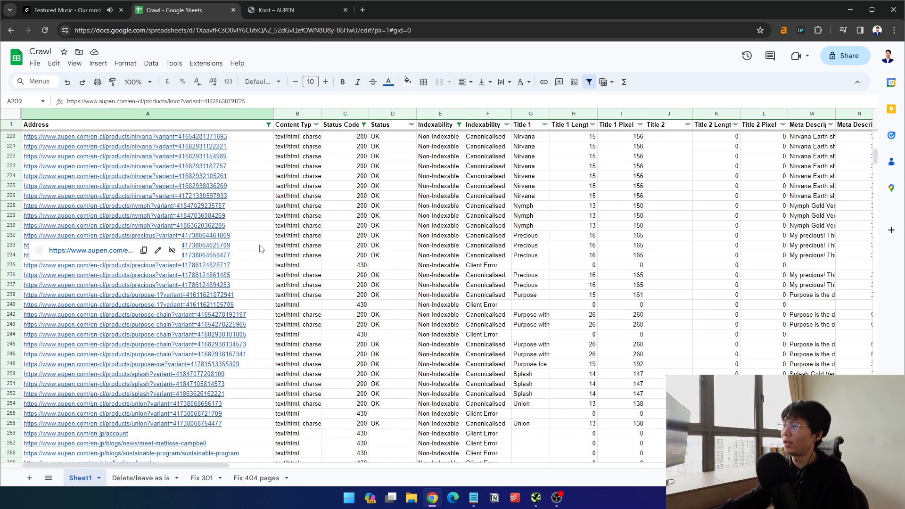
{"action": "scroll", "coordinate": [260, 249], "scroll_direction": "down", "scroll_amount": 1}
{"action": "left_click", "coordinate": [194, 375], "text": "shift"}
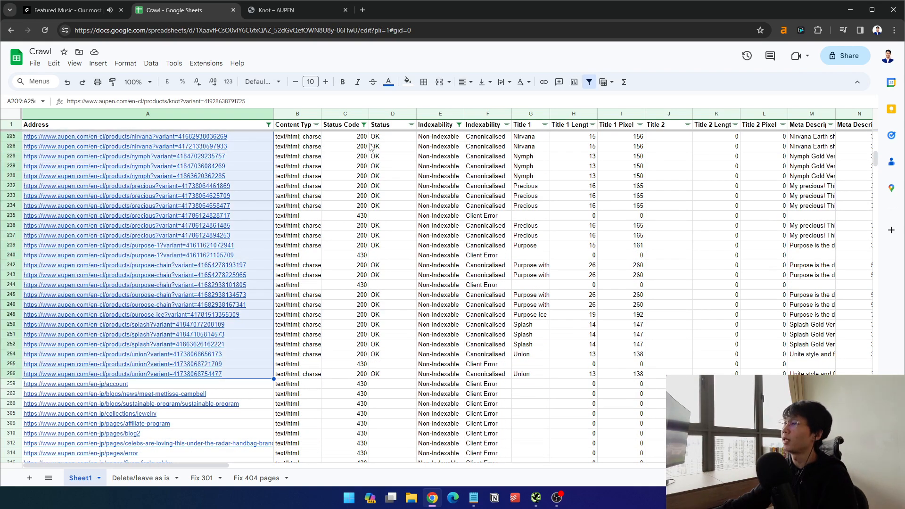
{"action": "left_click", "coordinate": [407, 82]}
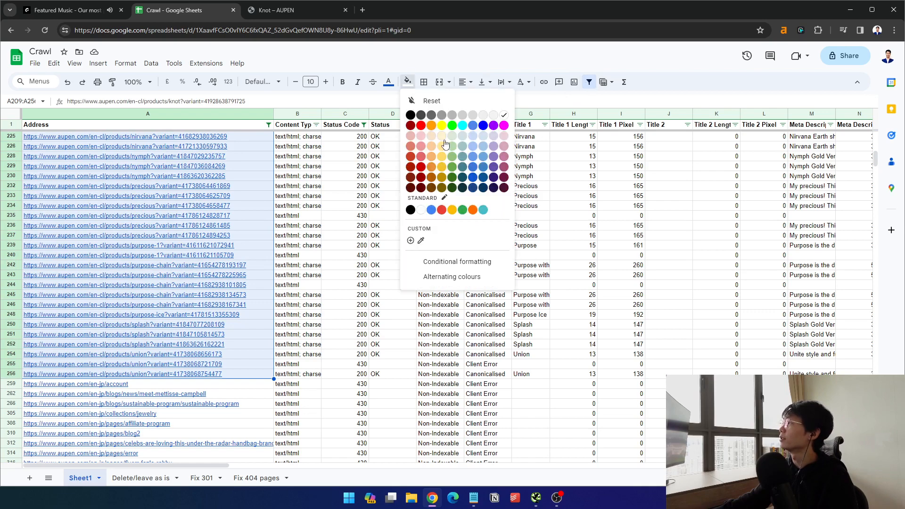
{"action": "left_click", "coordinate": [493, 118]}
Fill the en-jp variant addresses light grey from aurora through lover and from nirvana through purpose-1, skipping the plain nirvana page
{"action": "scroll", "coordinate": [237, 278], "scroll_direction": "down", "scroll_amount": 3}
{"action": "scroll", "coordinate": [236, 318], "scroll_direction": "down", "scroll_amount": 4}
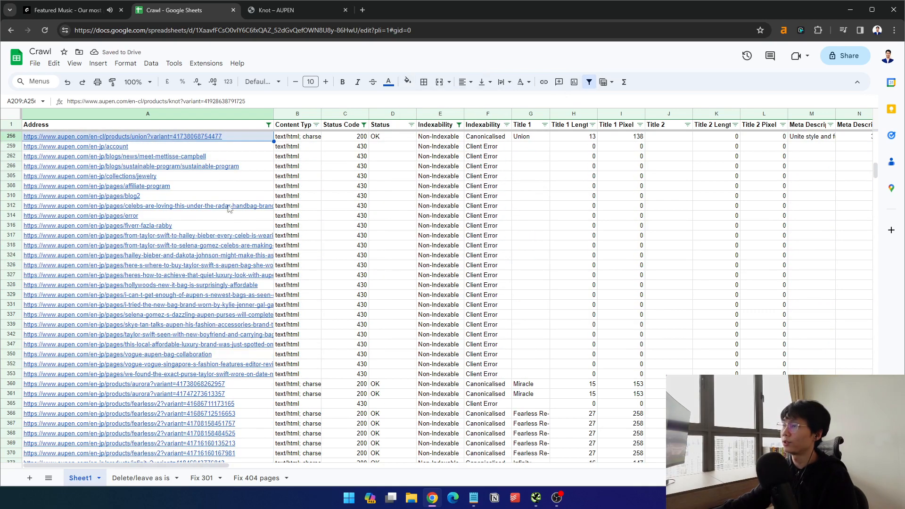
{"action": "left_click", "coordinate": [238, 334]}
{"action": "scroll", "coordinate": [238, 335], "scroll_direction": "down", "scroll_amount": 4}
{"action": "left_click", "coordinate": [238, 334], "text": "shift"}
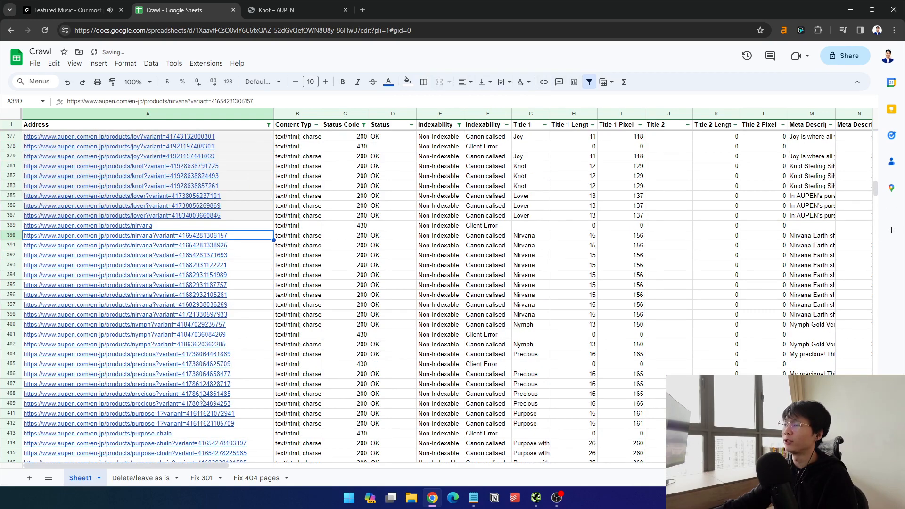
{"action": "left_click", "coordinate": [200, 423], "text": "shift"}
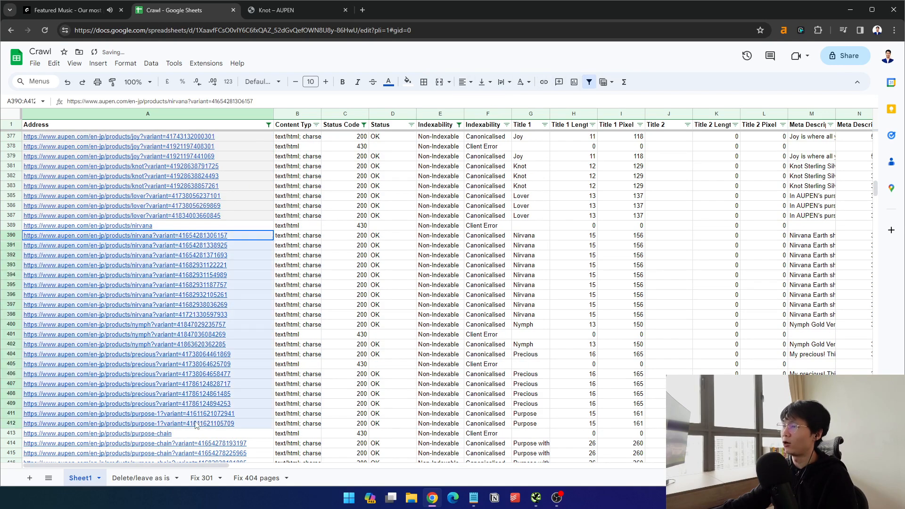
{"action": "left_click", "coordinate": [408, 81]}
{"action": "left_click", "coordinate": [492, 115]}
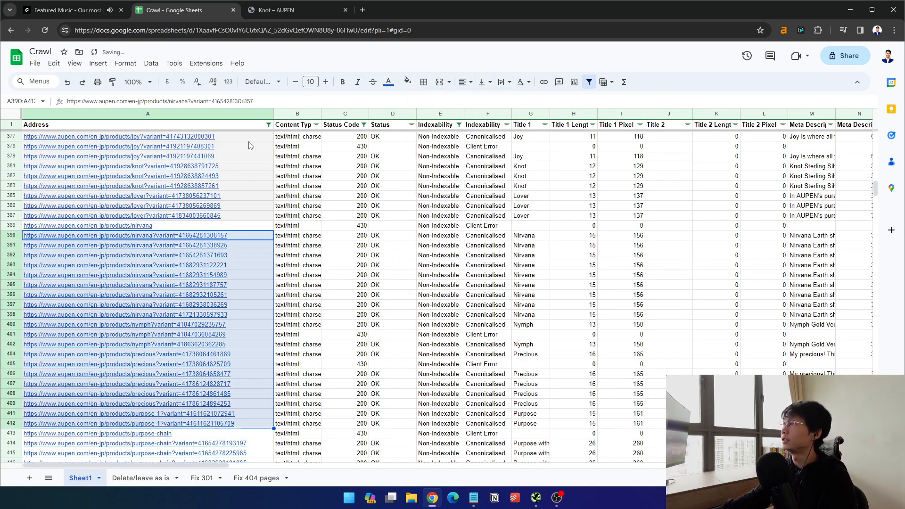
{"action": "left_click", "coordinate": [268, 125]}
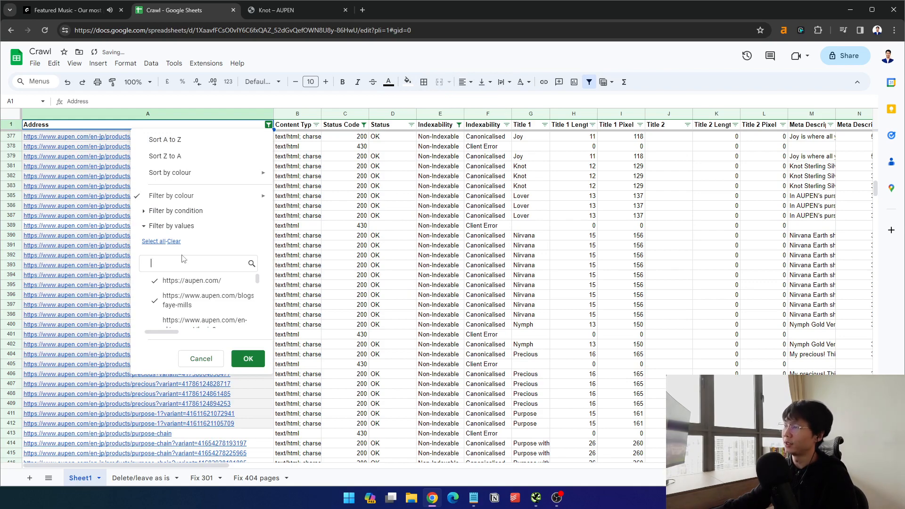
{"action": "type", "text": "?"}
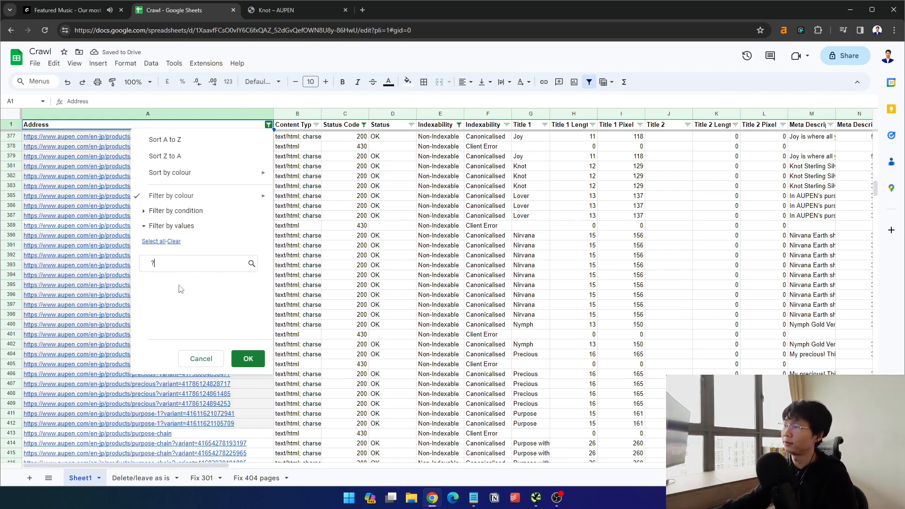
{"action": "key", "text": "BackSpace"}
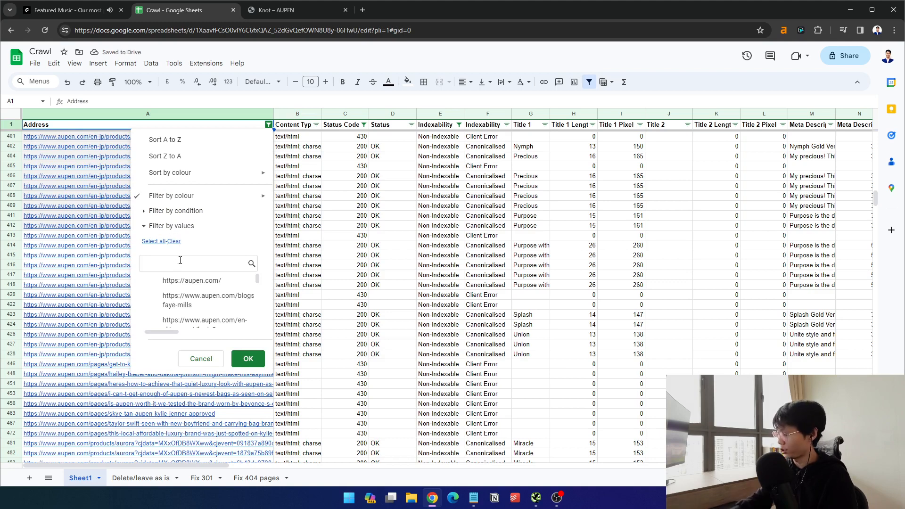
{"action": "type", "text": "?"}
{"action": "key", "text": "BackSpace"}
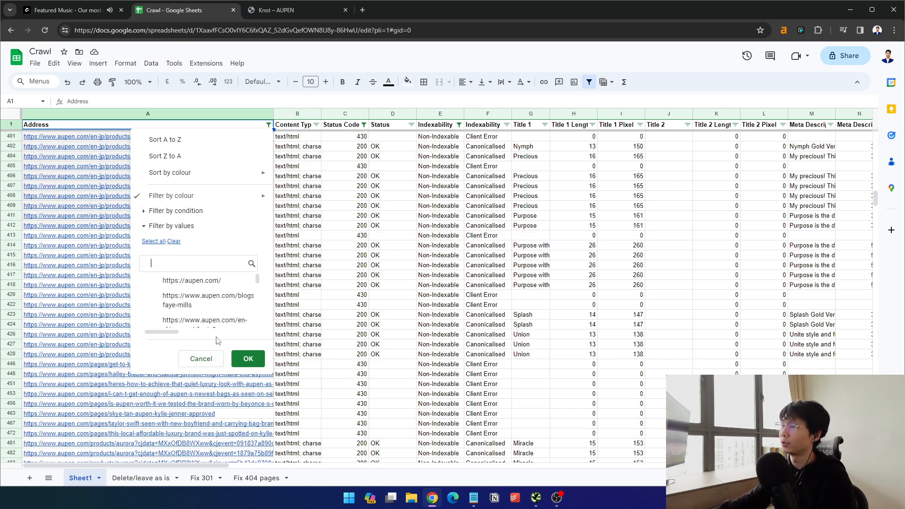
{"action": "left_click", "coordinate": [213, 355]}
Fill the en-jp variant addresses from purpose-chain through union and the non-localised aurora addresses, A481:A485, with light grey
{"action": "left_click_drag", "start_coordinate": [214, 247], "coordinate": [220, 295]}
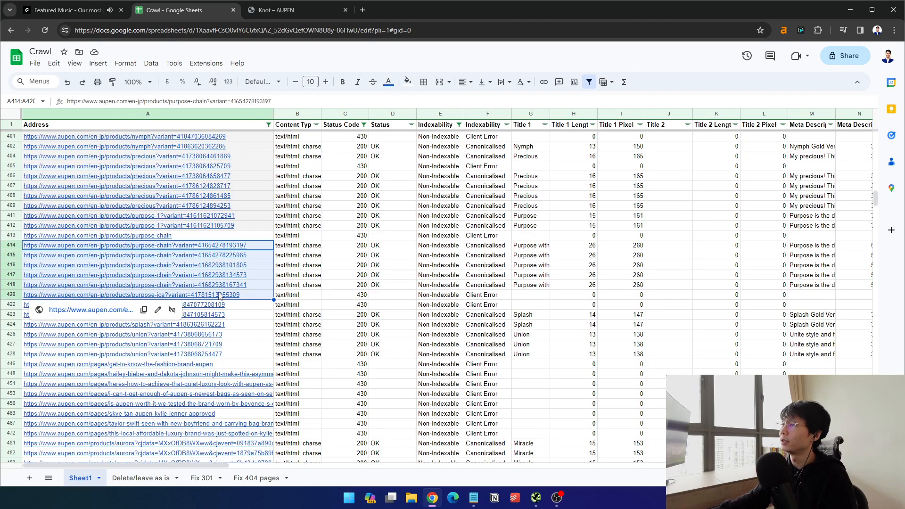
{"action": "scroll", "coordinate": [241, 320], "scroll_direction": "down", "scroll_amount": 15}
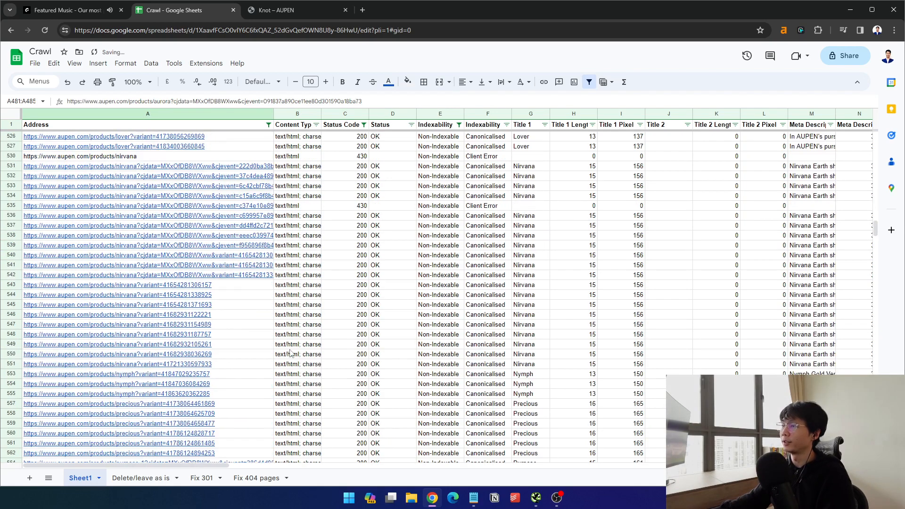
Fill the non-localised product variant addresses from nirvana through union, A531:A594, with light grey
{"action": "left_click_drag", "start_coordinate": [179, 287], "coordinate": [185, 236]}
{"action": "left_click_drag", "start_coordinate": [182, 179], "coordinate": [184, 284]}
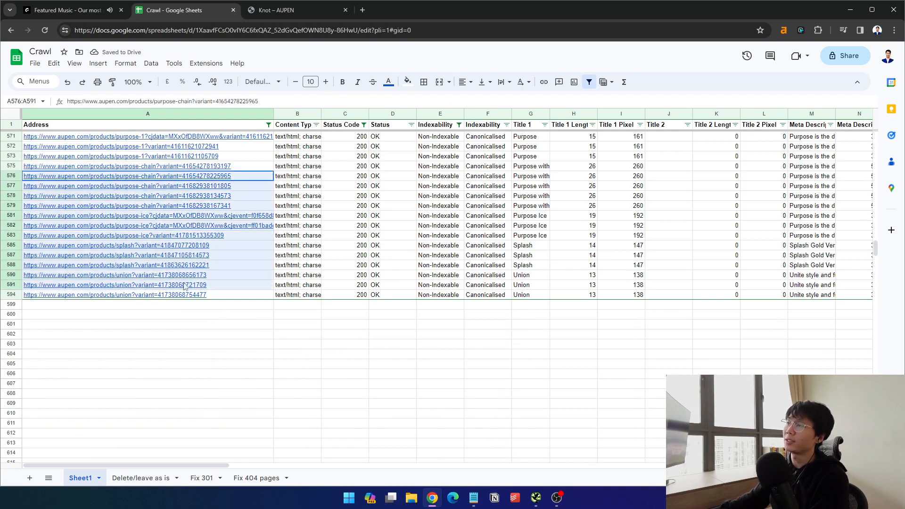
{"action": "scroll", "coordinate": [203, 314], "scroll_direction": "up", "scroll_amount": 3}
{"action": "left_click_drag", "start_coordinate": [184, 185], "coordinate": [217, 344]}
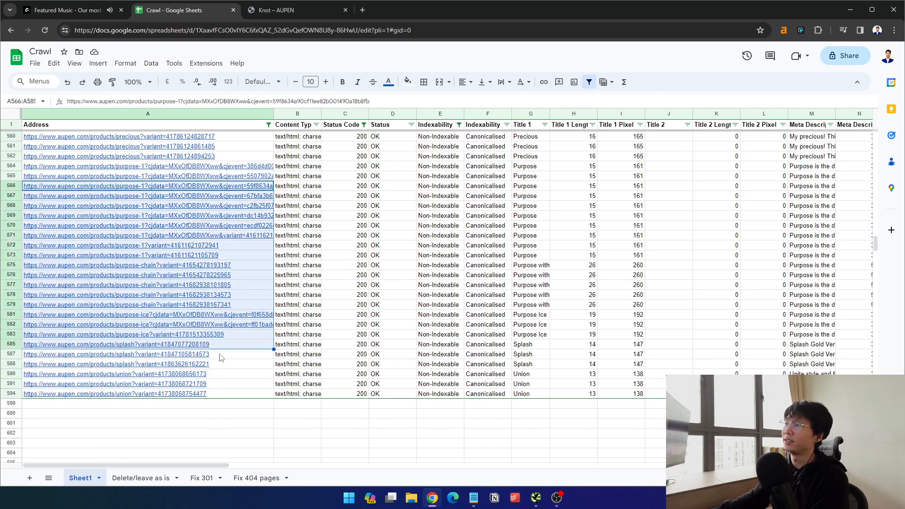
{"action": "scroll", "coordinate": [178, 357], "scroll_direction": "up", "scroll_amount": 2}
{"action": "left_click_drag", "start_coordinate": [198, 195], "coordinate": [238, 324]}
{"action": "scroll", "coordinate": [245, 302], "scroll_direction": "down", "scroll_amount": 3}
{"action": "left_click", "coordinate": [194, 373]}
{"action": "scroll", "coordinate": [218, 362], "scroll_direction": "up", "scroll_amount": 12}
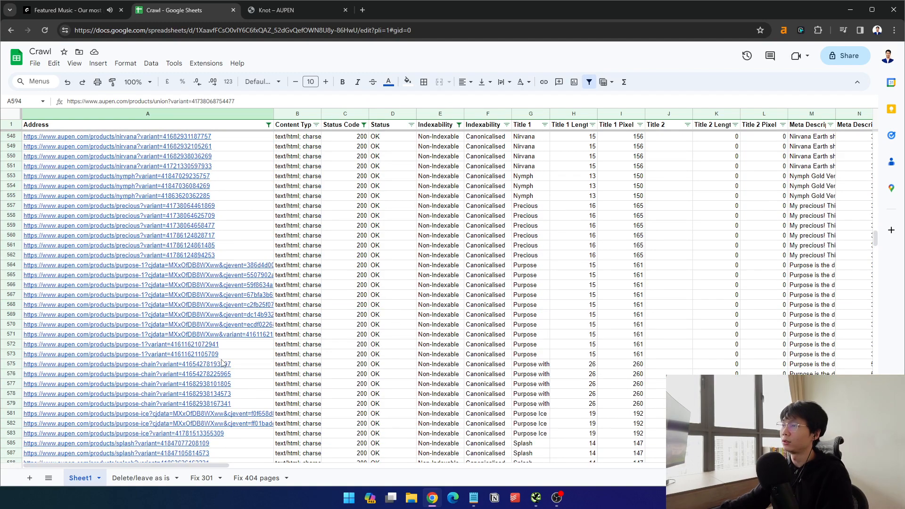
{"action": "scroll", "coordinate": [207, 354], "scroll_direction": "up", "scroll_amount": 3}
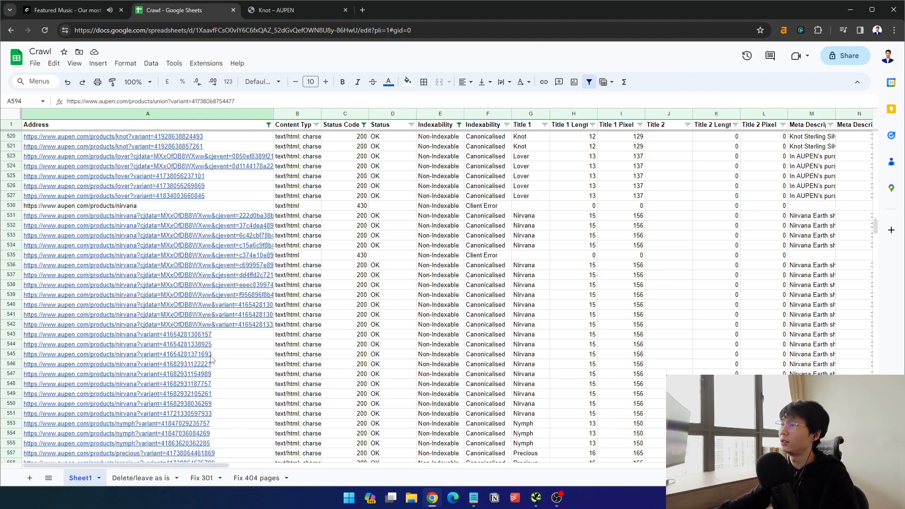
{"action": "left_click", "coordinate": [222, 265], "text": "shift"}
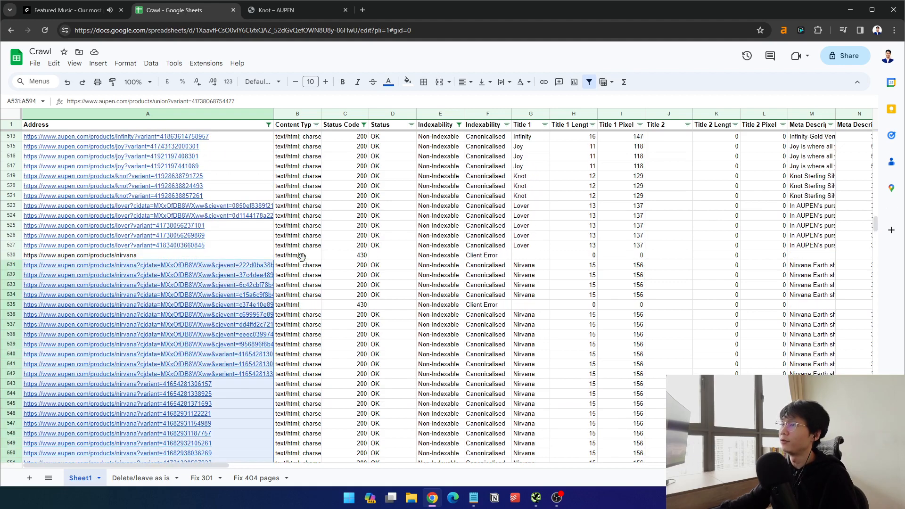
{"action": "left_click", "coordinate": [407, 81]}
{"action": "left_click", "coordinate": [493, 115]}
Fill the non-localised product addresses from brooklyn through the second-last lover variant, A488:A526, with light grey
{"action": "scroll", "coordinate": [231, 330], "scroll_direction": "up", "scroll_amount": 3}
{"action": "left_click", "coordinate": [231, 384]}
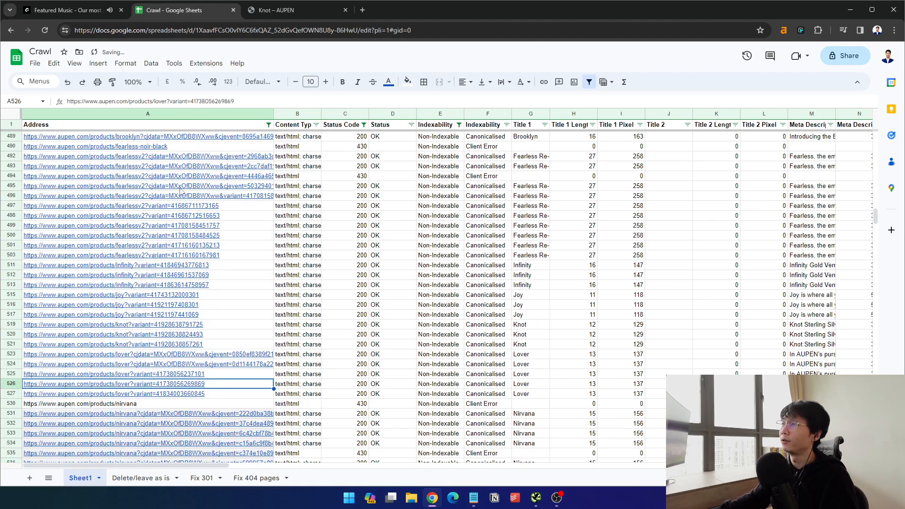
{"action": "scroll", "coordinate": [234, 301], "scroll_direction": "up", "scroll_amount": 2}
{"action": "left_click", "coordinate": [188, 216], "text": "shift"}
{"action": "left_click", "coordinate": [407, 81]}
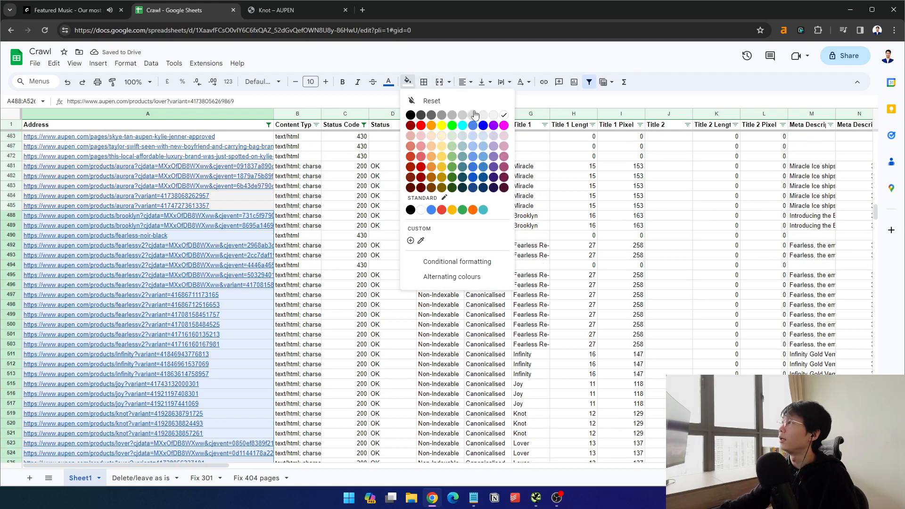
{"action": "left_click", "coordinate": [493, 115]}
Check the shading of the en-jp and non-localised product addresses for missed variants
{"action": "left_click", "coordinate": [391, 235]}
{"action": "left_click_drag", "start_coordinate": [137, 237], "coordinate": [424, 240]}
{"action": "scroll", "coordinate": [404, 332], "scroll_direction": "down", "scroll_amount": 3}
{"action": "left_click", "coordinate": [403, 334]}
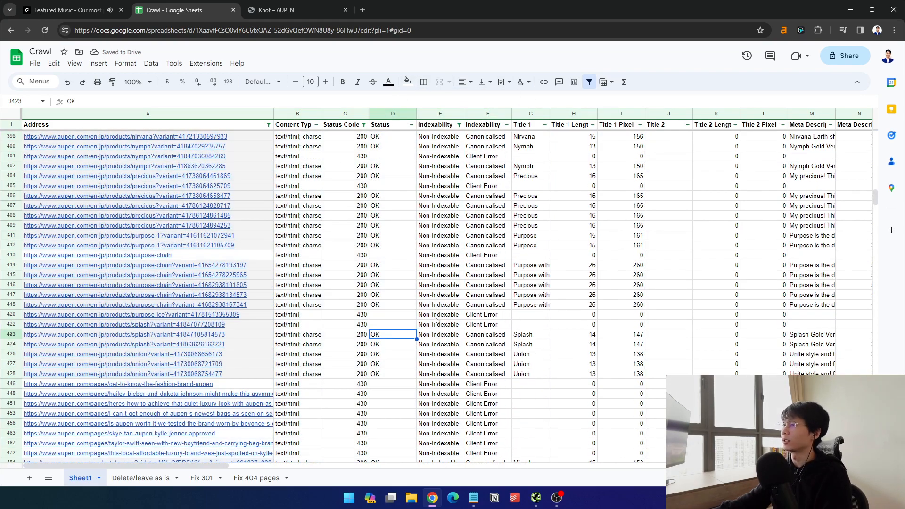
{"action": "scroll", "coordinate": [402, 330], "scroll_direction": "down", "scroll_amount": 3}
{"action": "left_click", "coordinate": [351, 311]}
{"action": "scroll", "coordinate": [330, 320], "scroll_direction": "down", "scroll_amount": 4}
{"action": "scroll", "coordinate": [325, 326], "scroll_direction": "down", "scroll_amount": 4}
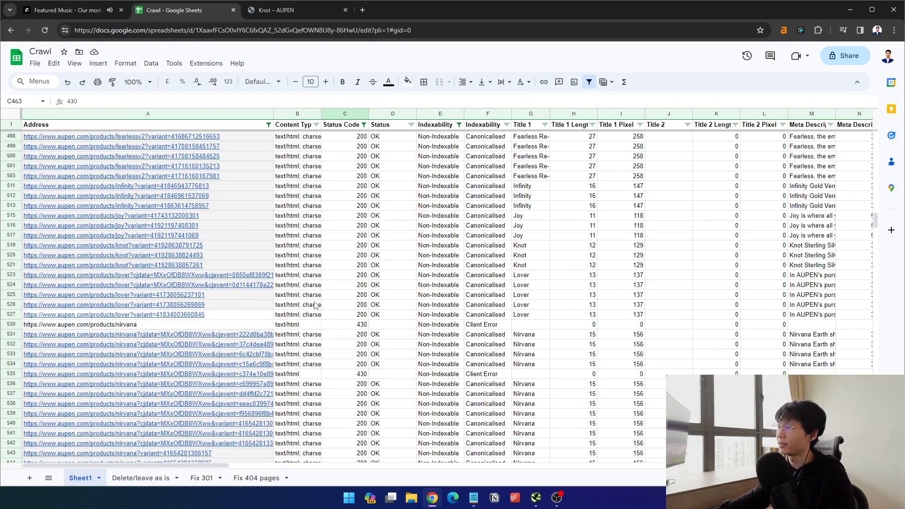
Fill the last lover variant address, A527, with light grey
{"action": "left_click", "coordinate": [185, 324]}
{"action": "left_click", "coordinate": [228, 316]}
{"action": "left_click", "coordinate": [407, 81]}
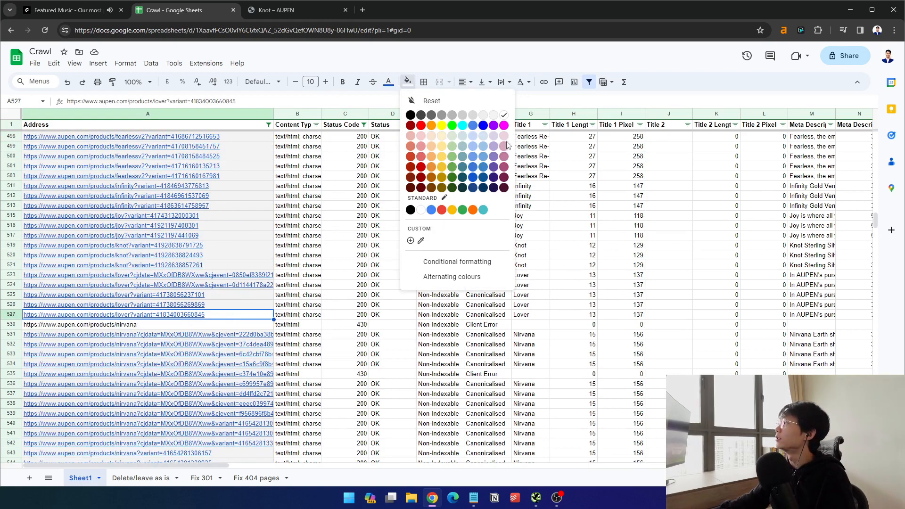
{"action": "left_click", "coordinate": [493, 116]}
Review the shaded variant addresses down to the end of the crawl list and back up to the en-jp rows
{"action": "left_click", "coordinate": [345, 305]}
{"action": "left_click", "coordinate": [249, 306]}
{"action": "left_click", "coordinate": [235, 324]}
{"action": "scroll", "coordinate": [401, 326], "scroll_direction": "down", "scroll_amount": 8}
{"action": "scroll", "coordinate": [403, 330], "scroll_direction": "down", "scroll_amount": 3}
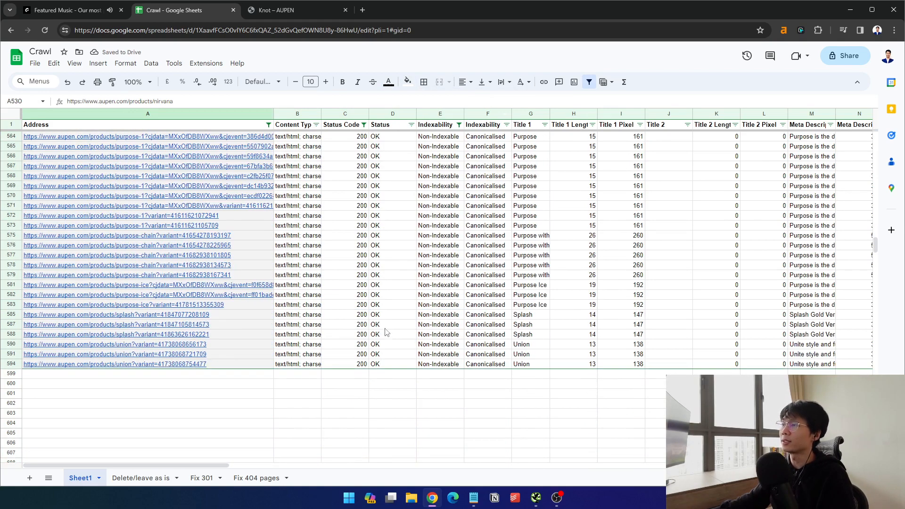
{"action": "scroll", "coordinate": [205, 313], "scroll_direction": "up", "scroll_amount": 10}
{"action": "scroll", "coordinate": [204, 313], "scroll_direction": "up", "scroll_amount": 15}
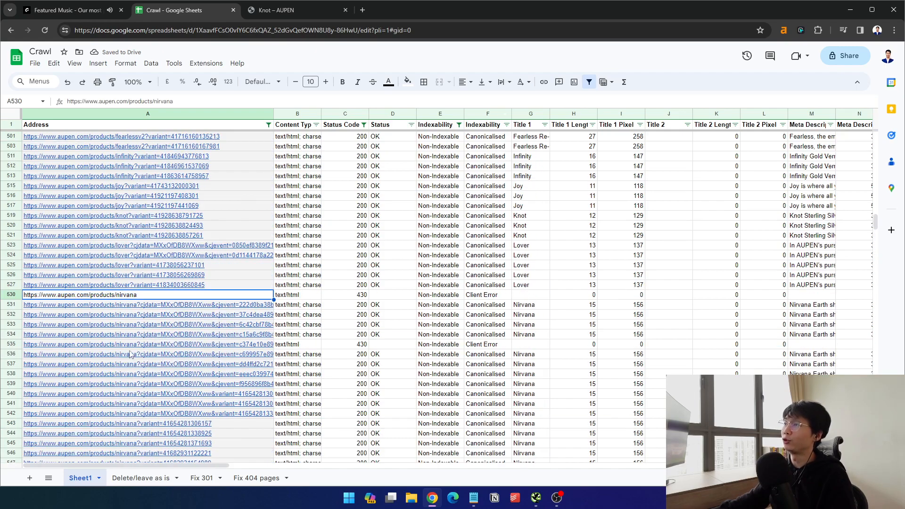
{"action": "scroll", "coordinate": [324, 175], "scroll_direction": "up", "scroll_amount": 5}
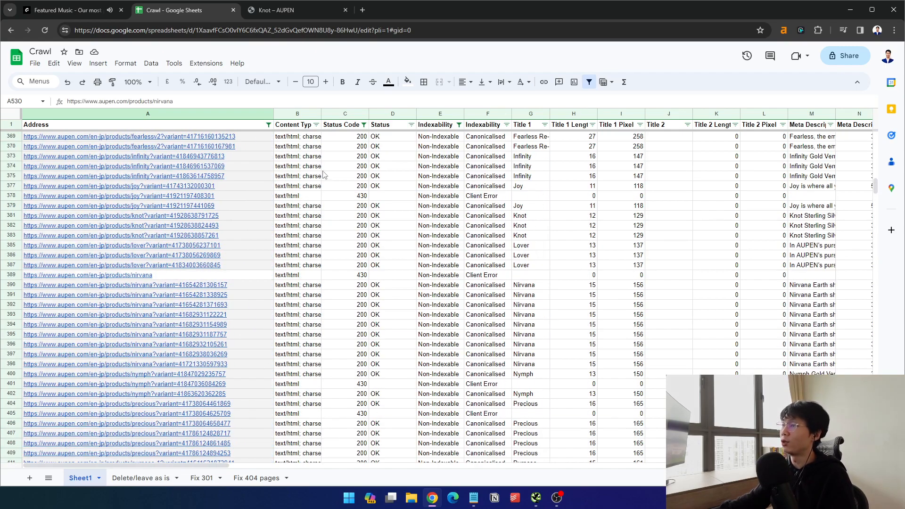
Filter the Address column by fill colour so that the light grey variant addresses are hidden
{"action": "left_click", "coordinate": [268, 124]}
{"action": "left_click", "coordinate": [171, 211]}
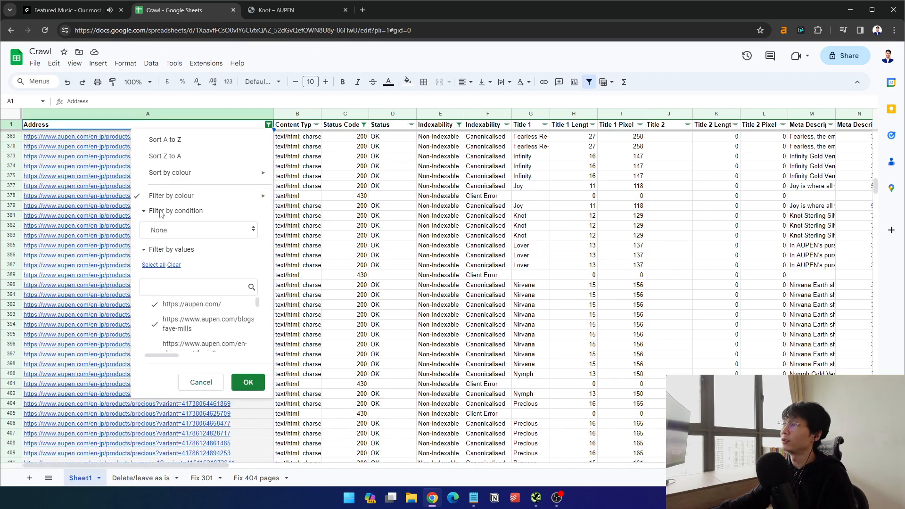
{"action": "mouse_move", "coordinate": [198, 196]}
{"action": "mouse_move", "coordinate": [336, 213]}
{"action": "left_click", "coordinate": [395, 217]}
{"action": "left_click", "coordinate": [269, 125]}
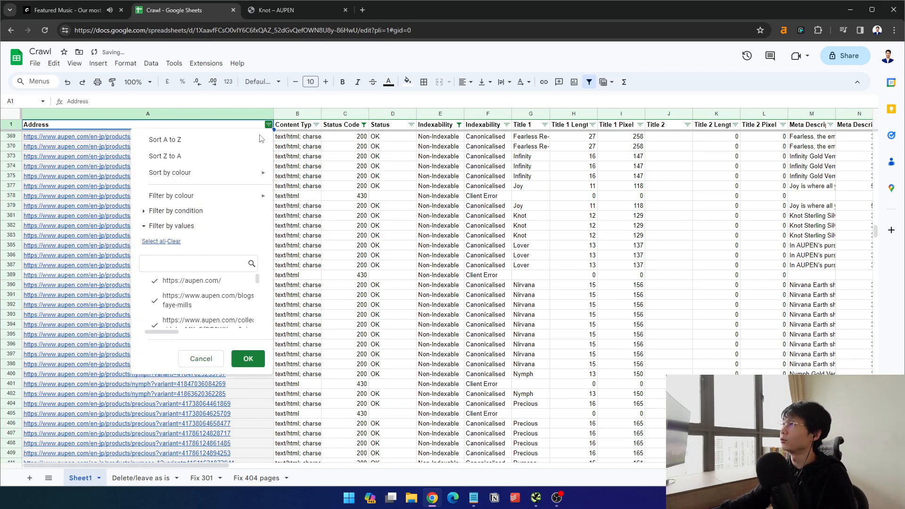
{"action": "scroll", "coordinate": [235, 182], "scroll_direction": "up", "scroll_amount": 5}
Examine the unshaded non-indexable addresses left in the crawl list after the colour filter
{"action": "left_click", "coordinate": [132, 137]}
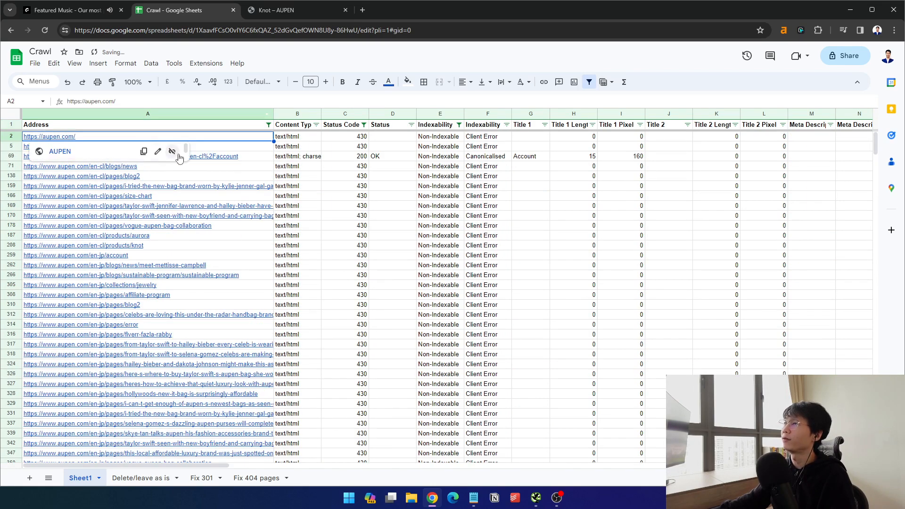
{"action": "left_click", "coordinate": [341, 195]}
{"action": "left_click", "coordinate": [149, 150]}
{"action": "left_click", "coordinate": [268, 125]}
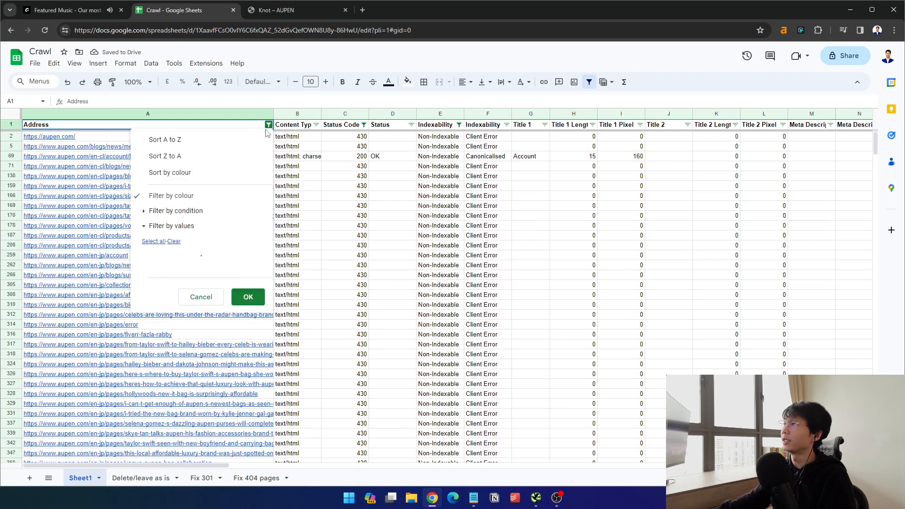
{"action": "left_click", "coordinate": [179, 141]}
{"action": "left_click", "coordinate": [505, 223]}
{"action": "left_click", "coordinate": [145, 146]}
{"action": "left_click", "coordinate": [436, 178]}
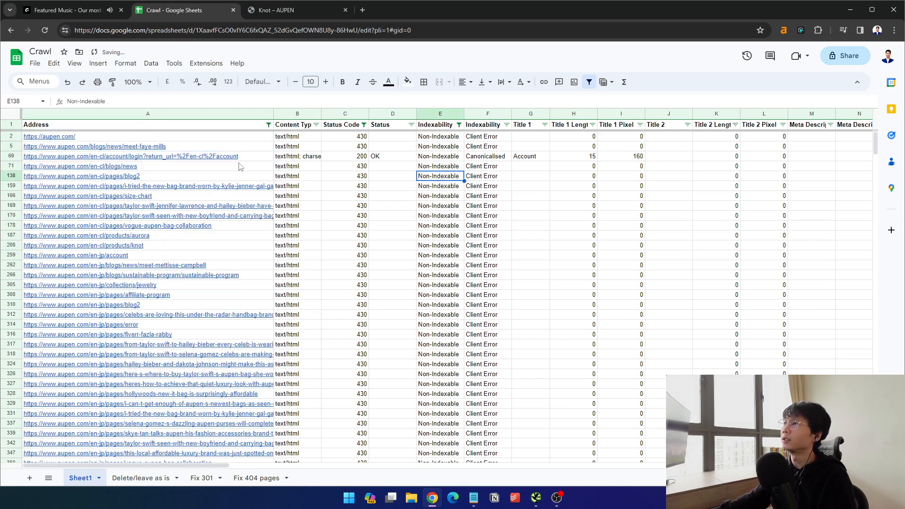
Copy the en-cl account login address with the return_url parameter from A69
{"action": "left_click_drag", "start_coordinate": [297, 156], "coordinate": [261, 158]}
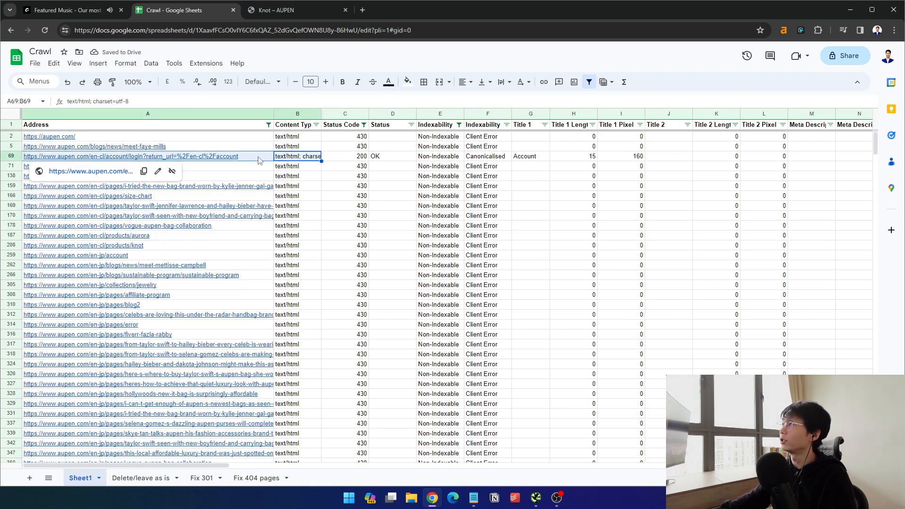
{"action": "left_click", "coordinate": [259, 159]}
{"action": "left_click", "coordinate": [228, 149]}
{"action": "left_click", "coordinate": [240, 158]}
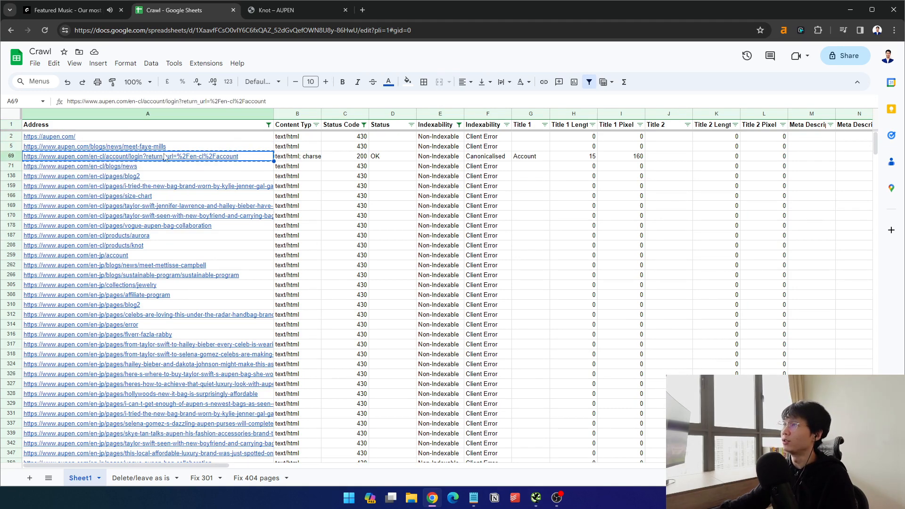
{"action": "left_click", "coordinate": [466, 187]}
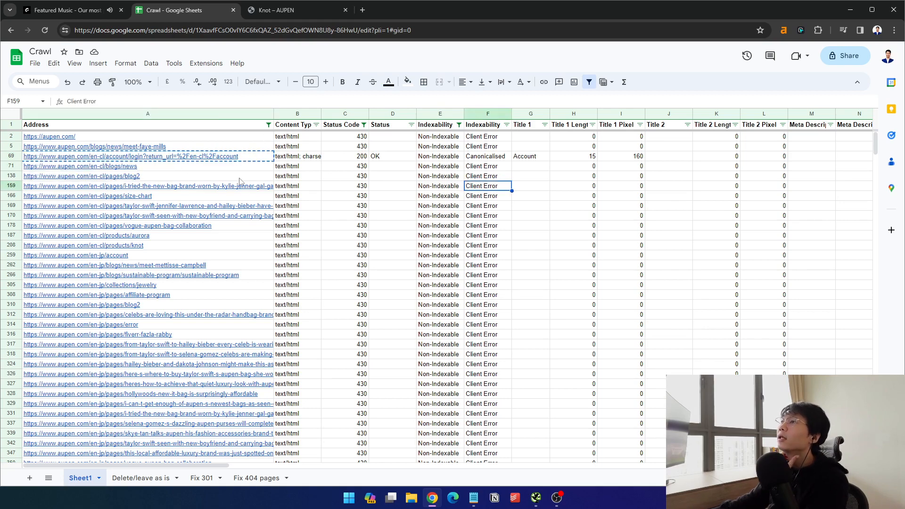
Open the en-cl bag review article linked in A159 and check the status codes of the filtered rows
{"action": "left_click", "coordinate": [219, 188]}
{"action": "left_click", "coordinate": [104, 201]}
{"action": "scroll", "coordinate": [189, 212], "scroll_direction": "down", "scroll_amount": 8}
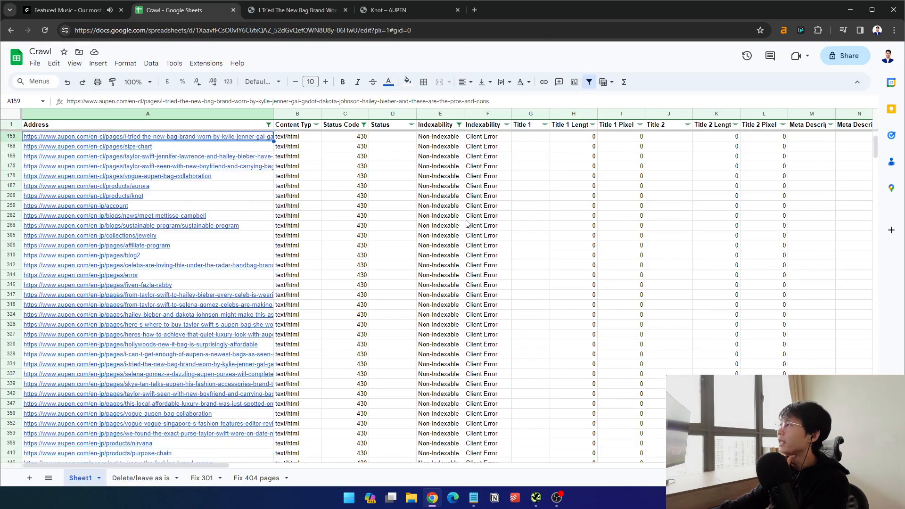
{"action": "scroll", "coordinate": [476, 235], "scroll_direction": "up", "scroll_amount": 10}
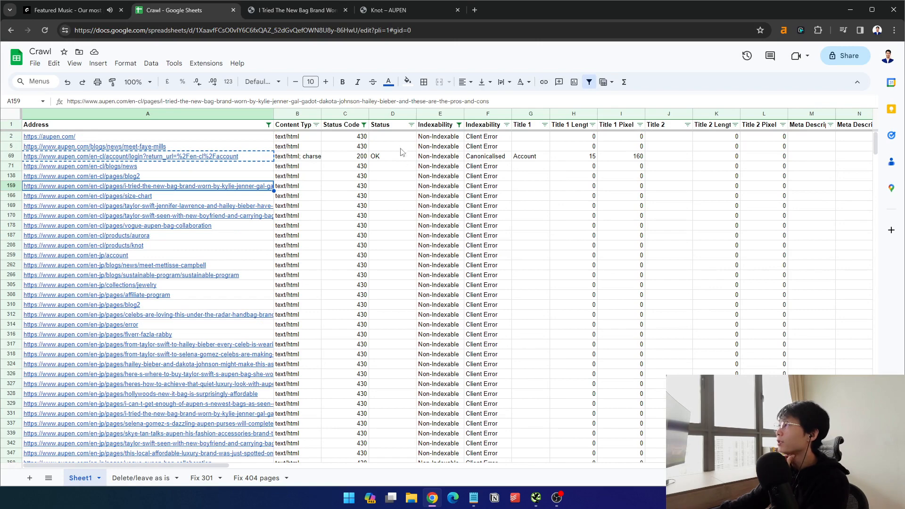
{"action": "left_click_drag", "start_coordinate": [345, 136], "coordinate": [351, 384]}
{"action": "scroll", "coordinate": [358, 401], "scroll_direction": "down", "scroll_amount": 6}
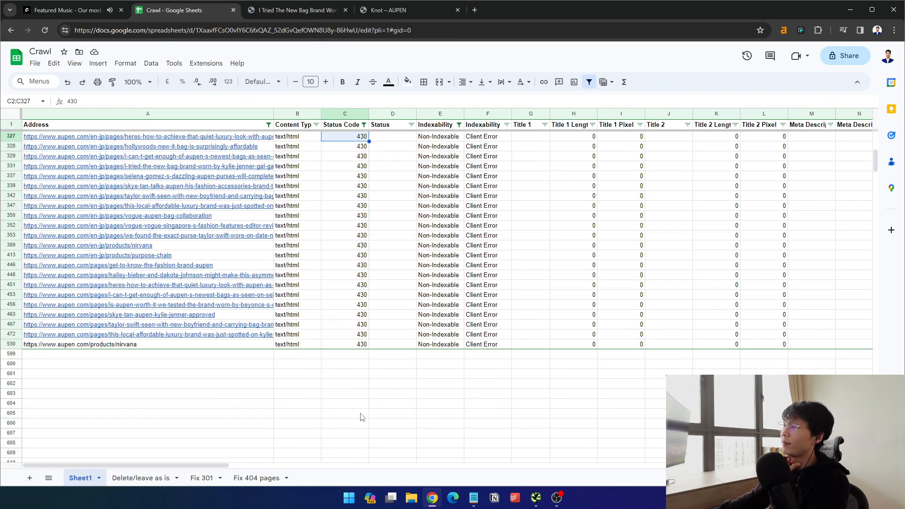
{"action": "left_click_drag", "start_coordinate": [351, 344], "coordinate": [354, 140]}
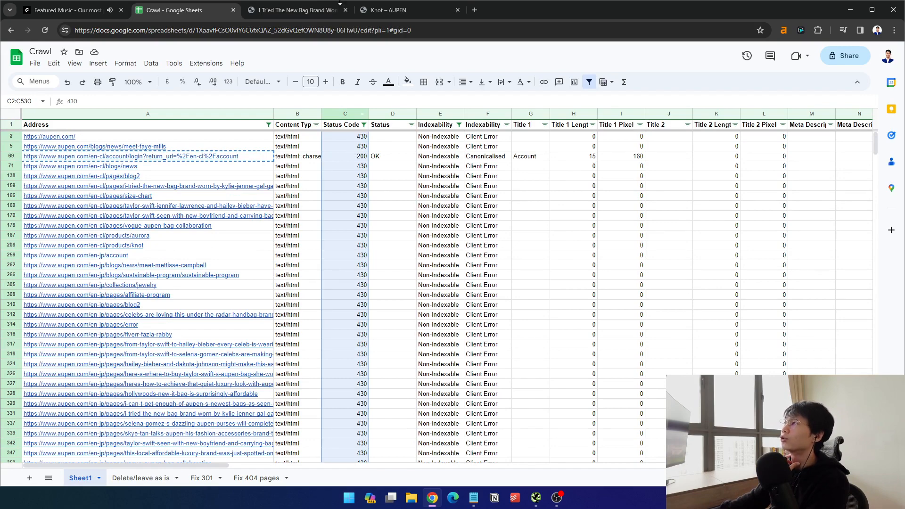
Inspect the opened article's canonical URL and indexability in Ahrefs, and return to the crawl sheet
{"action": "left_click", "coordinate": [340, 4]}
{"action": "left_click", "coordinate": [783, 30]}
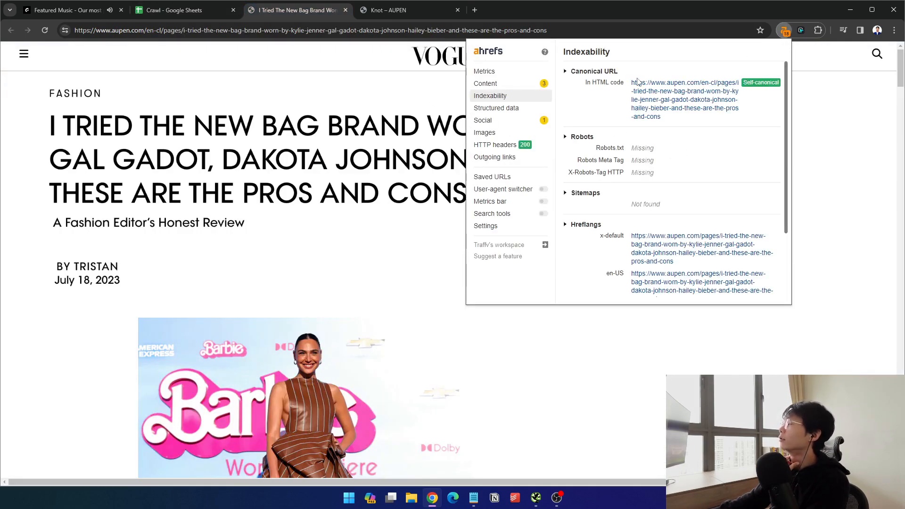
{"action": "key", "text": "ctrl+shift+Tab"}
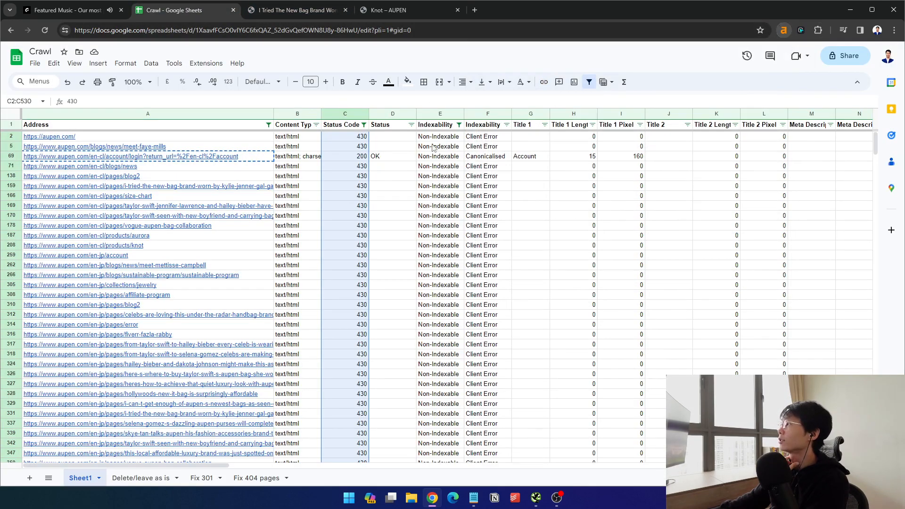
Check the Indexability values of the filtered rows down to the last address
{"action": "left_click_drag", "start_coordinate": [436, 137], "coordinate": [438, 414]}
{"action": "scroll", "coordinate": [487, 348], "scroll_direction": "down", "scroll_amount": 5}
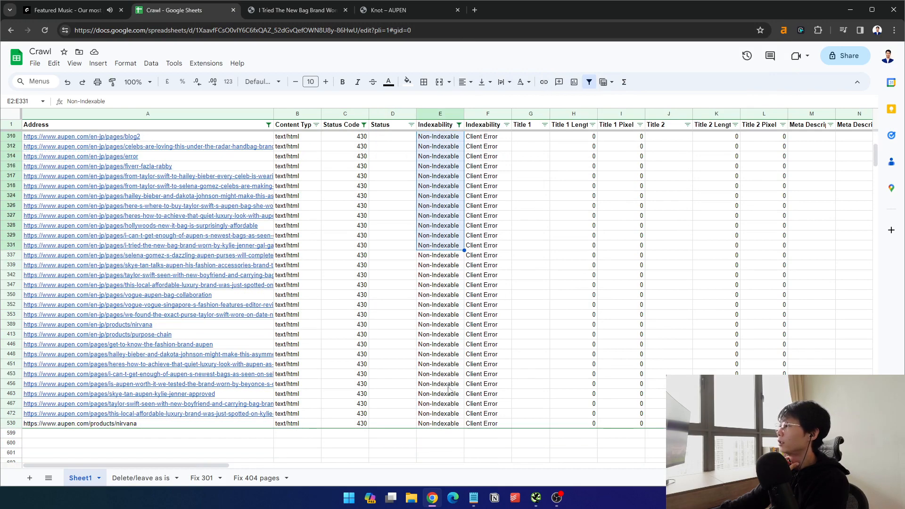
{"action": "left_click", "coordinate": [463, 423]}
{"action": "scroll", "coordinate": [442, 396], "scroll_direction": "up", "scroll_amount": 5}
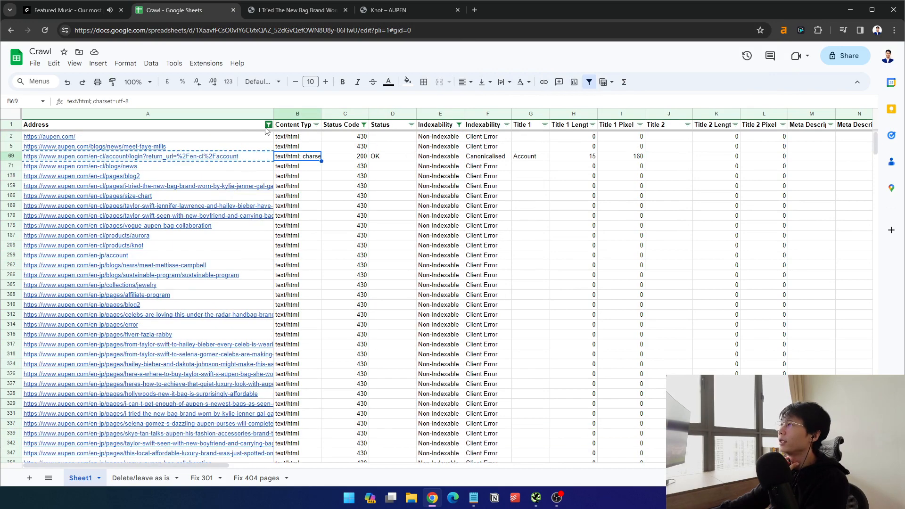
Reset the Address column's fill colour filter so that the shaded addresses are included again
{"action": "left_click", "coordinate": [268, 124]}
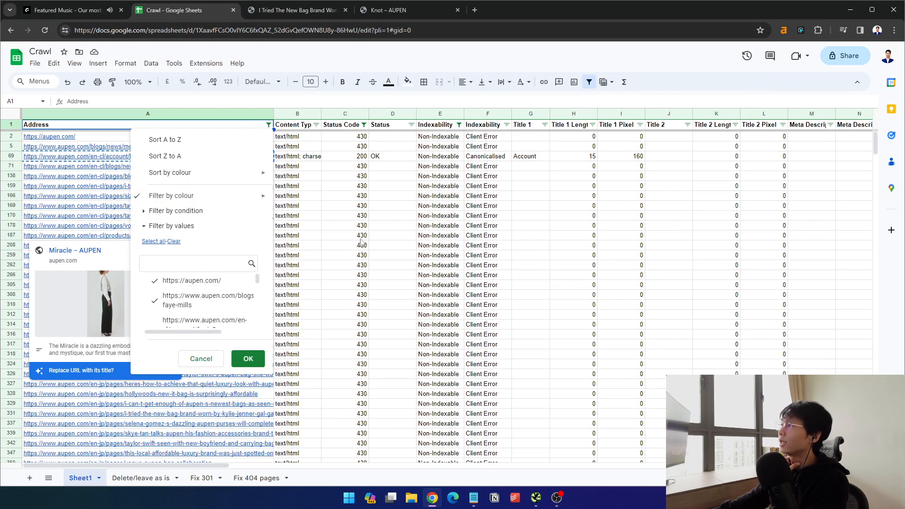
{"action": "left_click", "coordinate": [202, 360]}
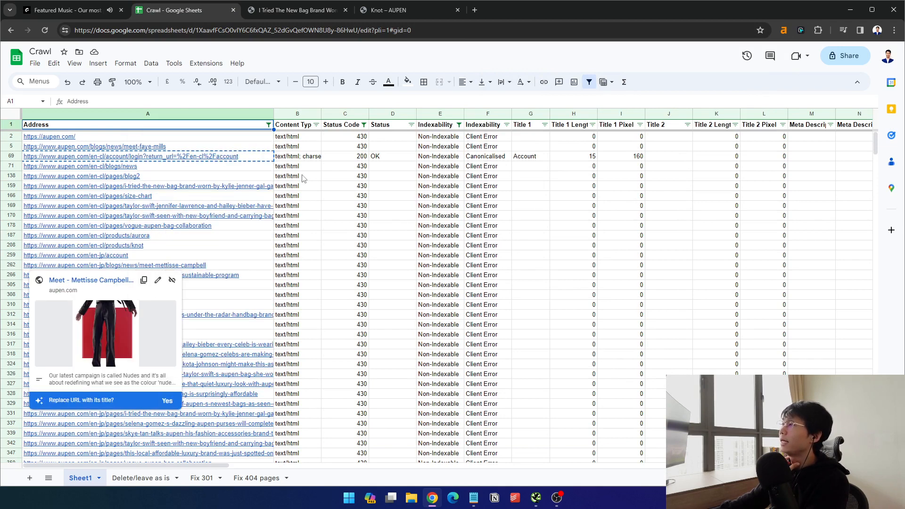
{"action": "left_click", "coordinate": [268, 125]}
{"action": "left_click", "coordinate": [245, 358]}
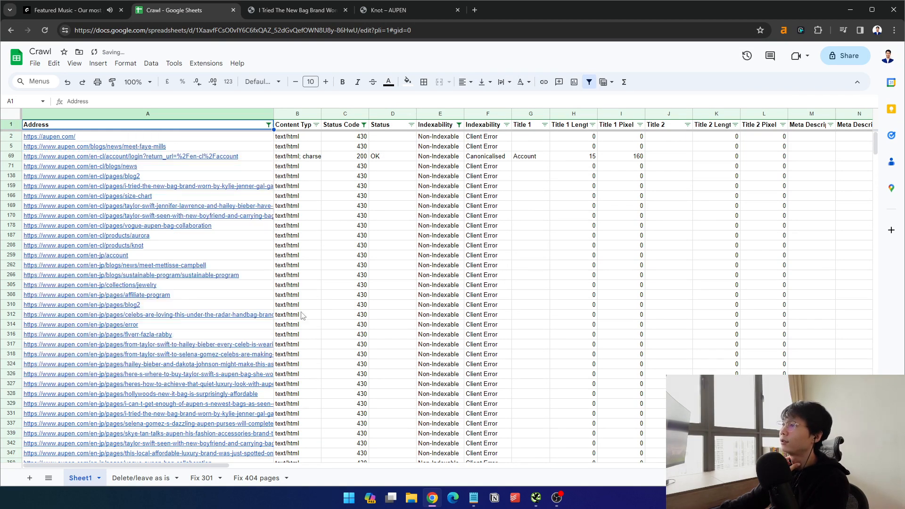
{"action": "left_click", "coordinate": [268, 125]}
{"action": "left_click", "coordinate": [486, 187]}
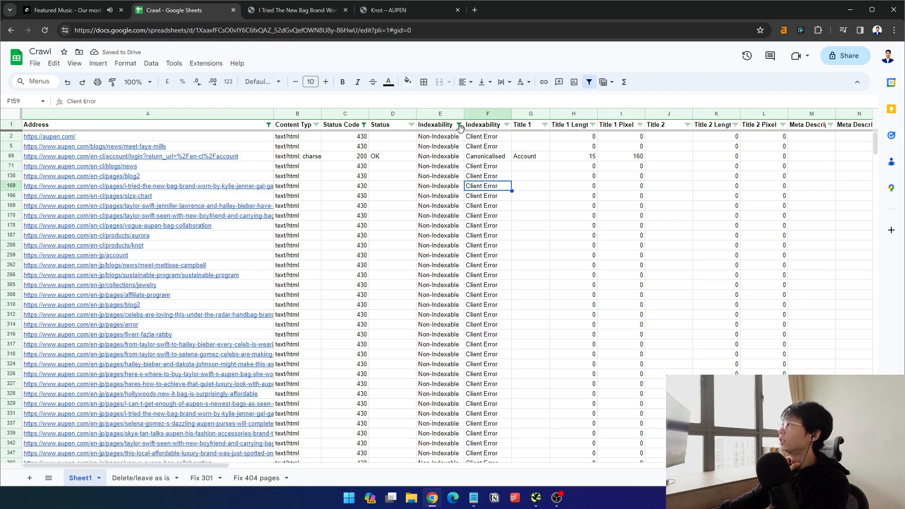
{"action": "left_click", "coordinate": [268, 125]}
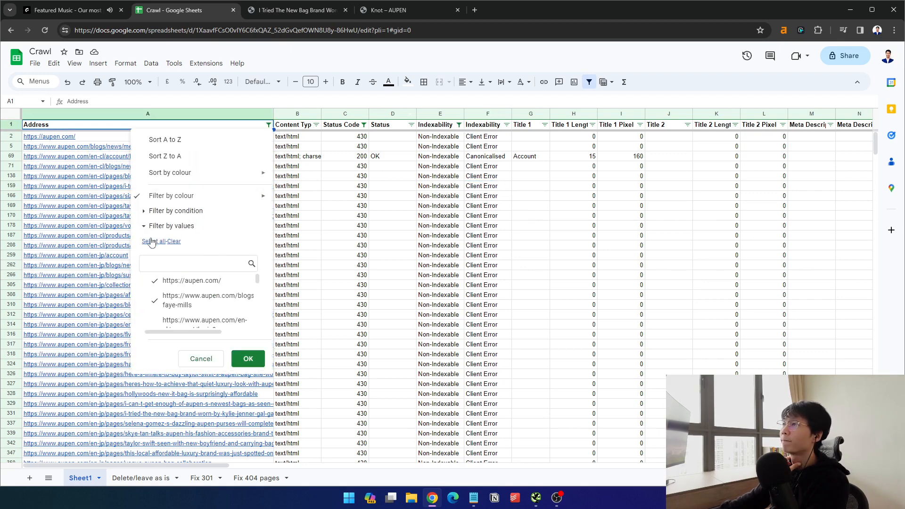
{"action": "mouse_move", "coordinate": [198, 196]}
{"action": "left_click", "coordinate": [313, 202]}
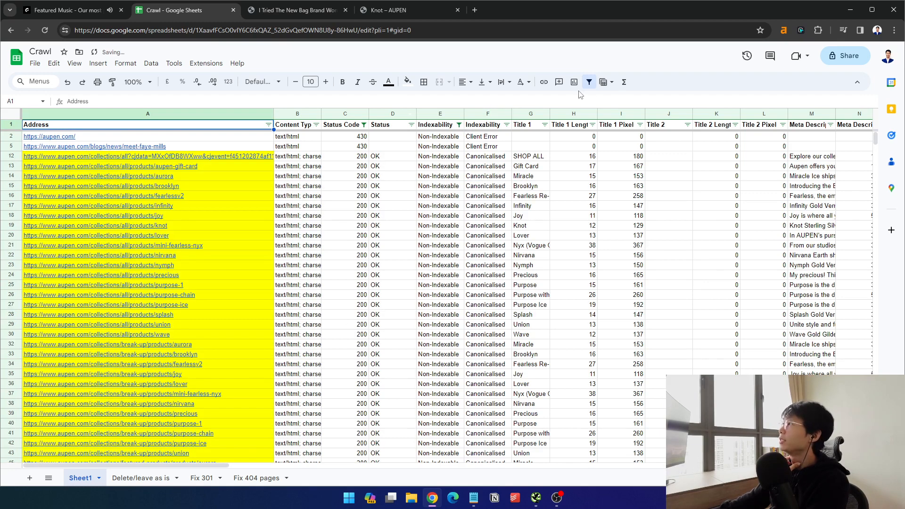
Clear the fill colour from the Address column and recreate the filter on the header row without any conditions
{"action": "left_click", "coordinate": [587, 83]}
{"action": "left_click", "coordinate": [160, 113]}
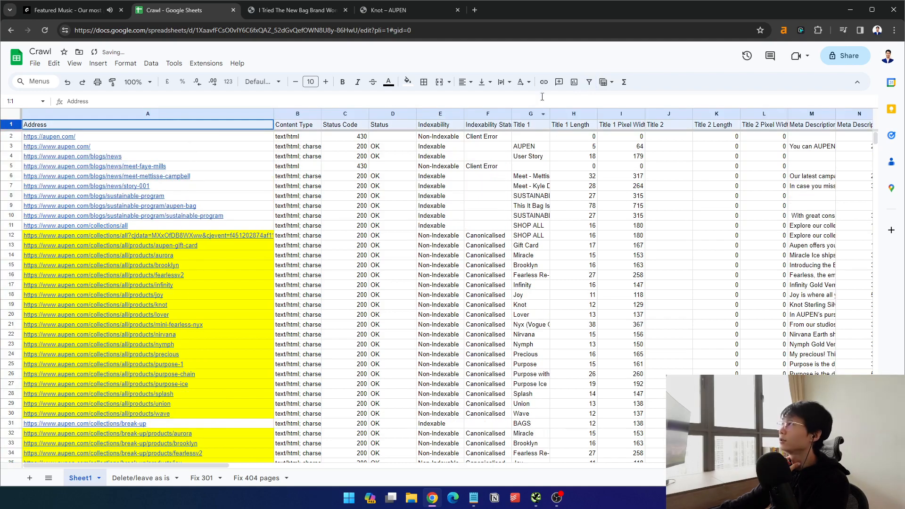
{"action": "left_click", "coordinate": [589, 82]}
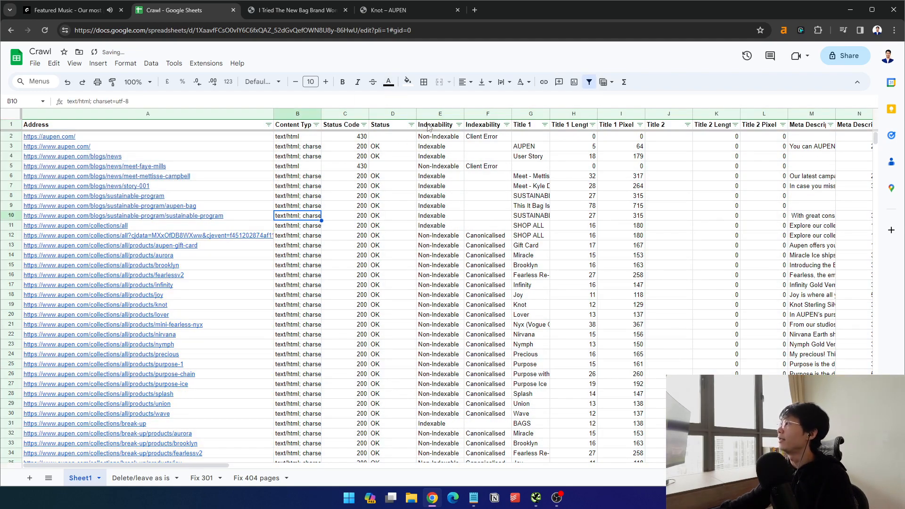
Filter the Indexability column to show only Indexable pages
{"action": "left_click", "coordinate": [459, 124]}
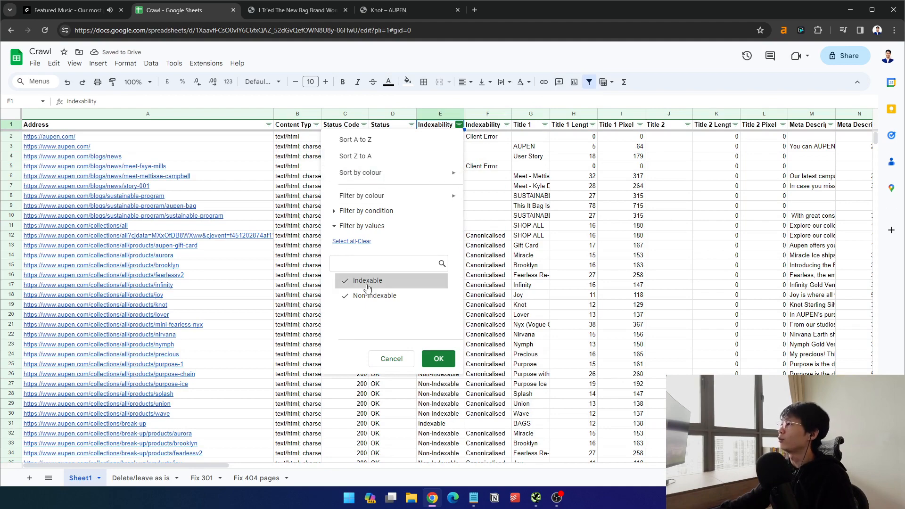
{"action": "left_click", "coordinate": [390, 361]}
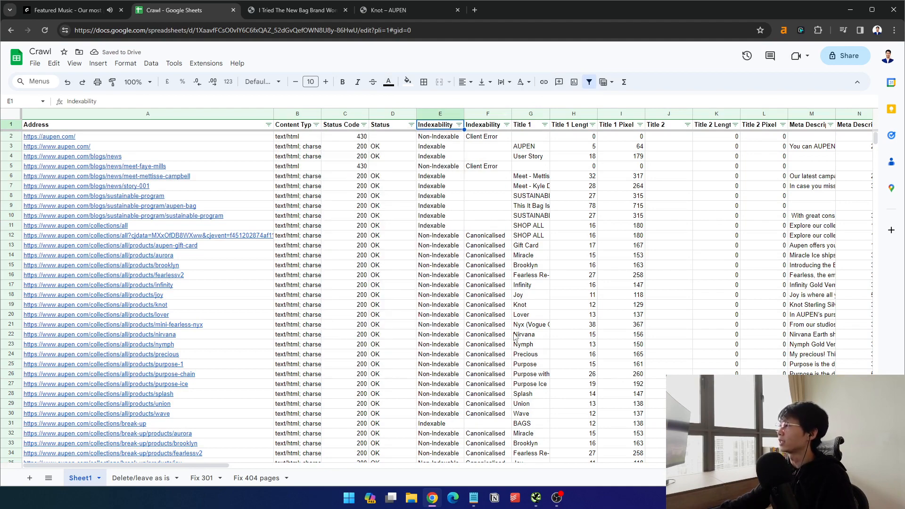
{"action": "left_click", "coordinate": [458, 124]}
{"action": "left_click", "coordinate": [363, 297]}
{"action": "left_click", "coordinate": [439, 363]}
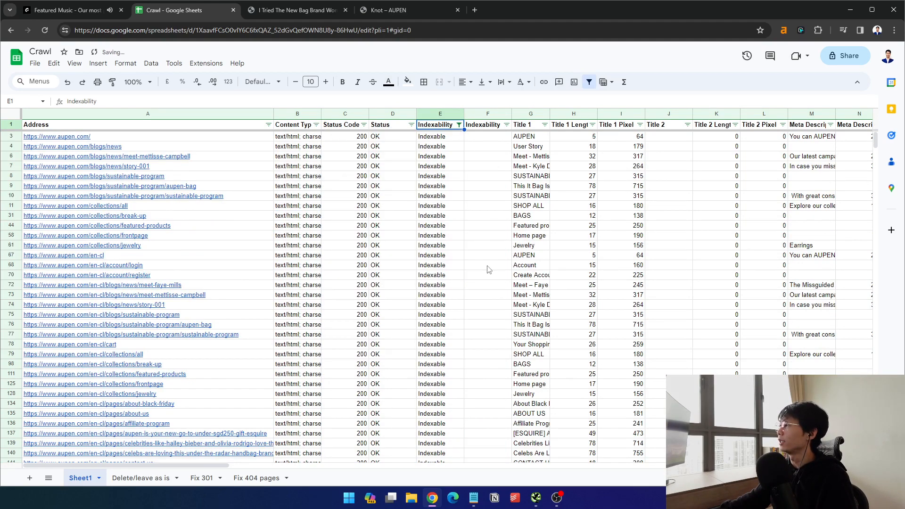
Review the addresses and statuses of the indexable pages
{"action": "scroll", "coordinate": [448, 245], "scroll_direction": "down", "scroll_amount": 8}
{"action": "scroll", "coordinate": [400, 212], "scroll_direction": "up", "scroll_amount": 8}
{"action": "left_click", "coordinate": [384, 156]}
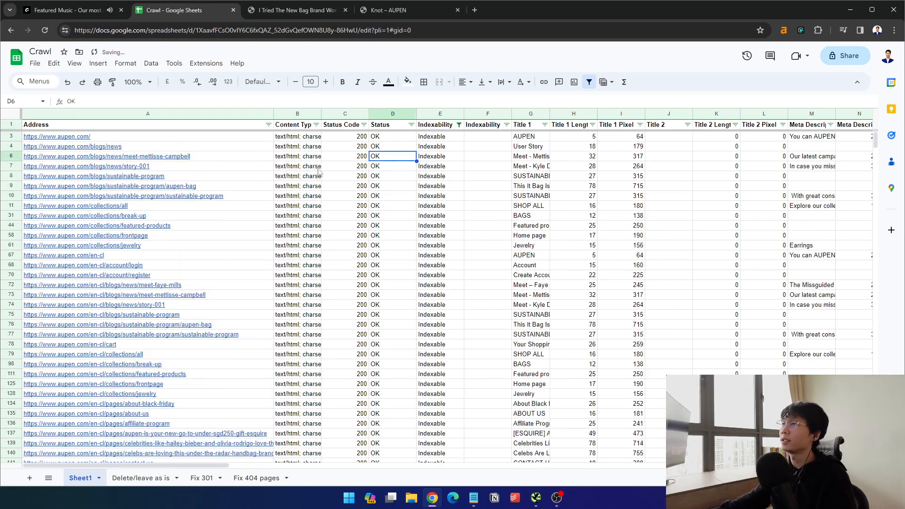
{"action": "left_click", "coordinate": [152, 159]}
{"action": "left_click", "coordinate": [434, 167]}
{"action": "left_click", "coordinate": [185, 157]}
{"action": "left_click", "coordinate": [390, 175]}
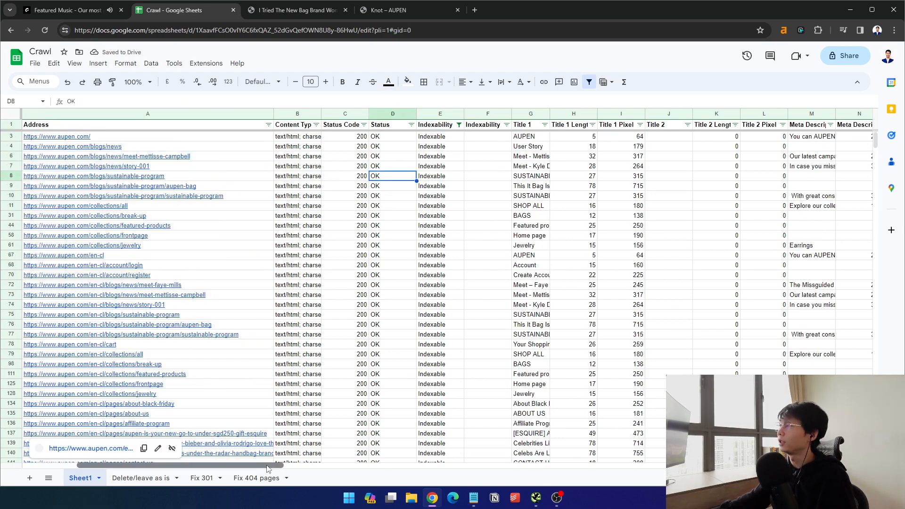
Sort the indexable pages A to Z by Title 1 and widen that column to fit the full titles
{"action": "left_click_drag", "start_coordinate": [214, 465], "coordinate": [284, 471]}
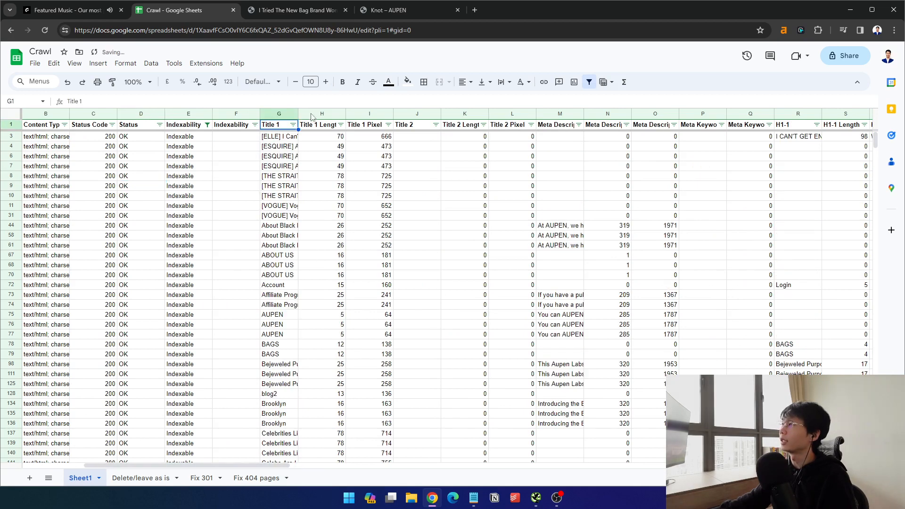
{"action": "double_click", "coordinate": [298, 114]}
{"action": "left_click", "coordinate": [669, 165]}
{"action": "left_click_drag", "start_coordinate": [704, 114], "coordinate": [558, 125]}
Examine the sorted Title 1 entries from the ELLE article down to the Brooklyn pages for repeated titles
{"action": "left_click_drag", "start_coordinate": [315, 137], "coordinate": [314, 374]}
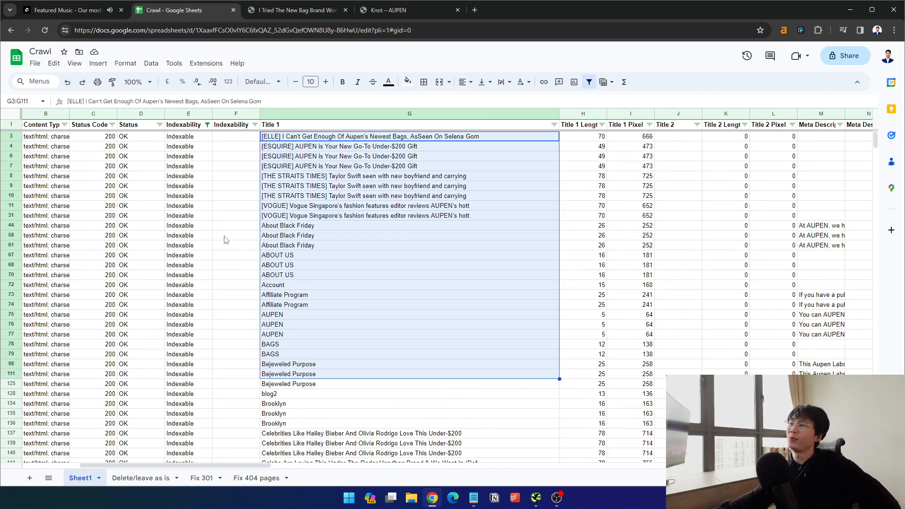
{"action": "left_click", "coordinate": [264, 235]}
{"action": "left_click_drag", "start_coordinate": [279, 137], "coordinate": [307, 347]}
{"action": "left_click", "coordinate": [256, 314]}
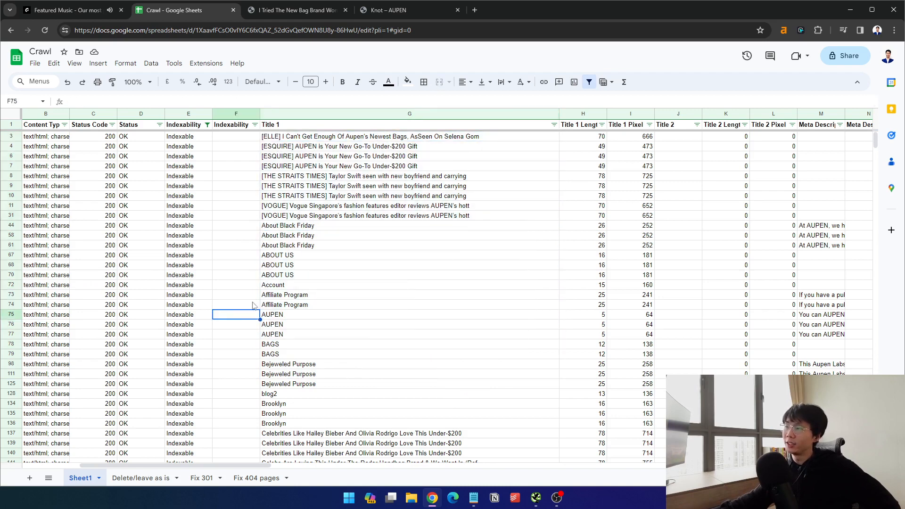
{"action": "left_click_drag", "start_coordinate": [333, 178], "coordinate": [306, 376]}
{"action": "left_click", "coordinate": [227, 315]}
{"action": "left_click", "coordinate": [152, 296]}
{"action": "left_click_drag", "start_coordinate": [326, 186], "coordinate": [331, 401]}
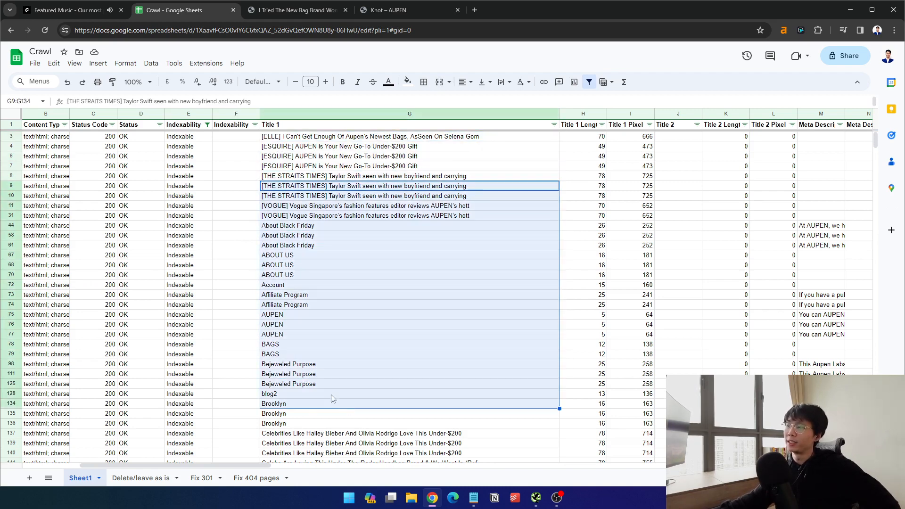
{"action": "left_click", "coordinate": [255, 336]}
{"action": "left_click", "coordinate": [314, 356]}
{"action": "left_click", "coordinate": [248, 329]}
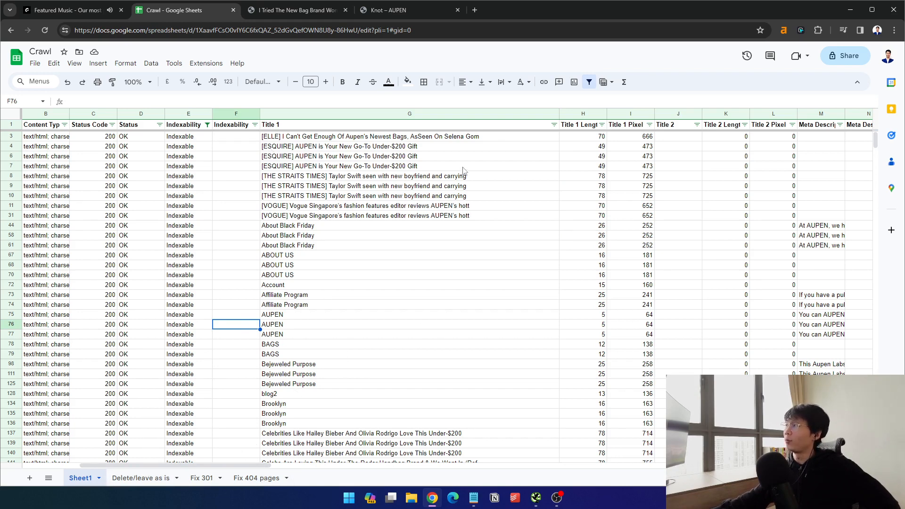
Compare the ESQUIRE, THE STRAITS TIMES and VOGUE article titles at the start of the list, focusing on rows 8 to 10
{"action": "left_click_drag", "start_coordinate": [401, 137], "coordinate": [351, 376]}
{"action": "left_click", "coordinate": [200, 156]}
{"action": "left_click_drag", "start_coordinate": [358, 137], "coordinate": [414, 285]}
{"action": "left_click", "coordinate": [424, 265]}
{"action": "left_click_drag", "start_coordinate": [430, 139], "coordinate": [396, 195]}
{"action": "left_click", "coordinate": [11, 176]}
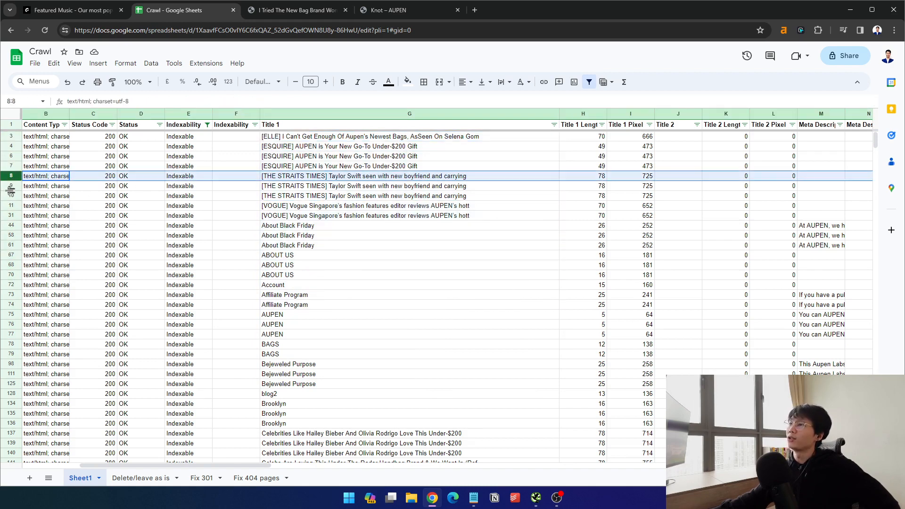
{"action": "left_click", "coordinate": [10, 195]}
{"action": "left_click_drag", "start_coordinate": [332, 177], "coordinate": [44, 158]}
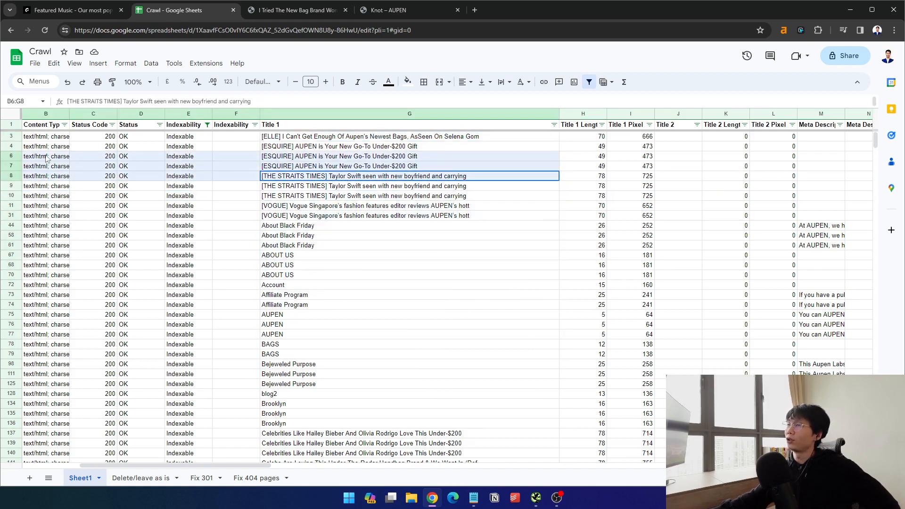
{"action": "left_click", "coordinate": [11, 175]}
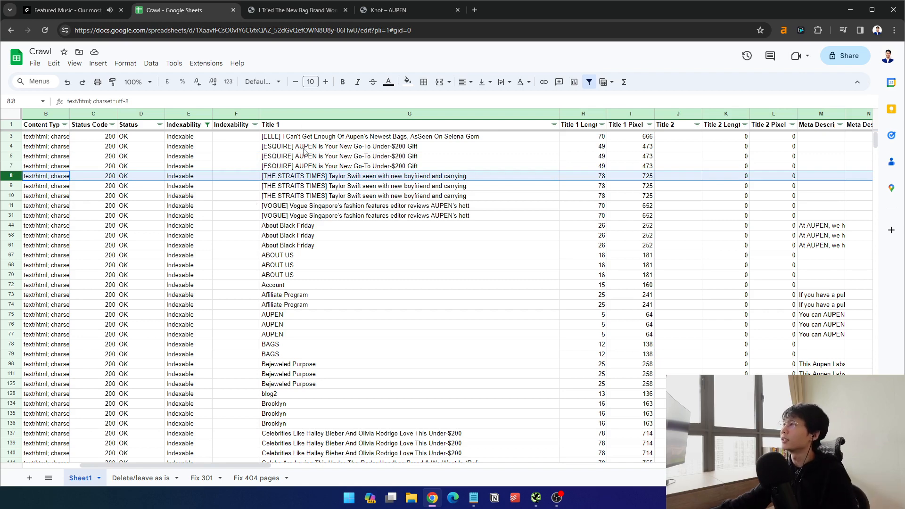
Compare the Title 1 entries of the three ESQUIRE rows with their page addresses
{"action": "left_click_drag", "start_coordinate": [303, 148], "coordinate": [193, 165]}
{"action": "left_click", "coordinate": [11, 146]}
{"action": "left_click", "coordinate": [5, 166], "text": "shift"}
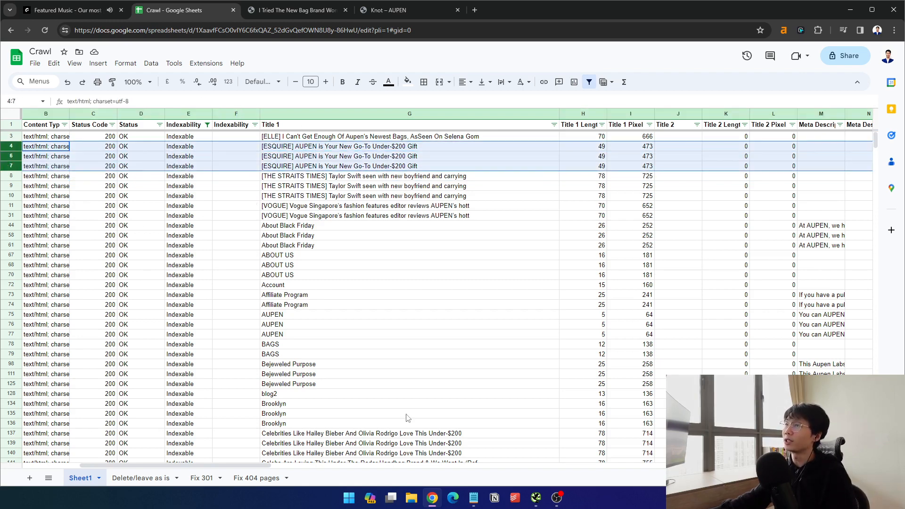
{"action": "left_click_drag", "start_coordinate": [243, 463], "coordinate": [185, 463]}
{"action": "left_click", "coordinate": [252, 160]}
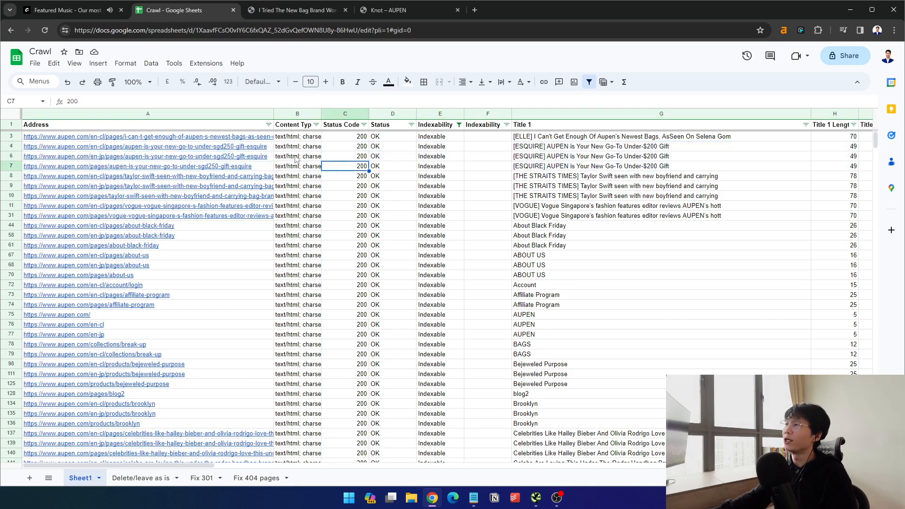
{"action": "left_click_drag", "start_coordinate": [252, 147], "coordinate": [254, 166]}
{"action": "left_click_drag", "start_coordinate": [560, 145], "coordinate": [540, 175]}
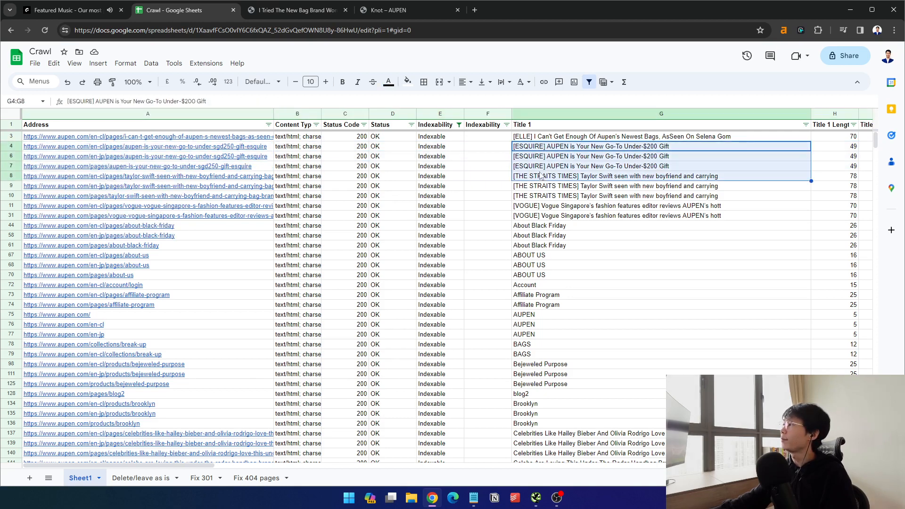
Check the repeated About Black Friday titles and the titles listed below them down to row 140
{"action": "left_click_drag", "start_coordinate": [548, 229], "coordinate": [542, 246]}
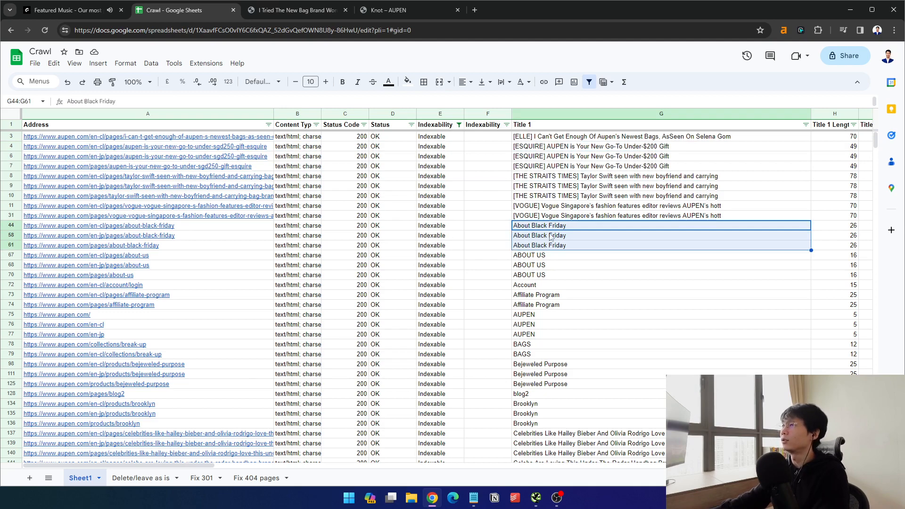
{"action": "scroll", "coordinate": [552, 238], "scroll_direction": "down", "scroll_amount": 3}
{"action": "left_click", "coordinate": [598, 302]}
{"action": "scroll", "coordinate": [661, 379], "scroll_direction": "up", "scroll_amount": 3}
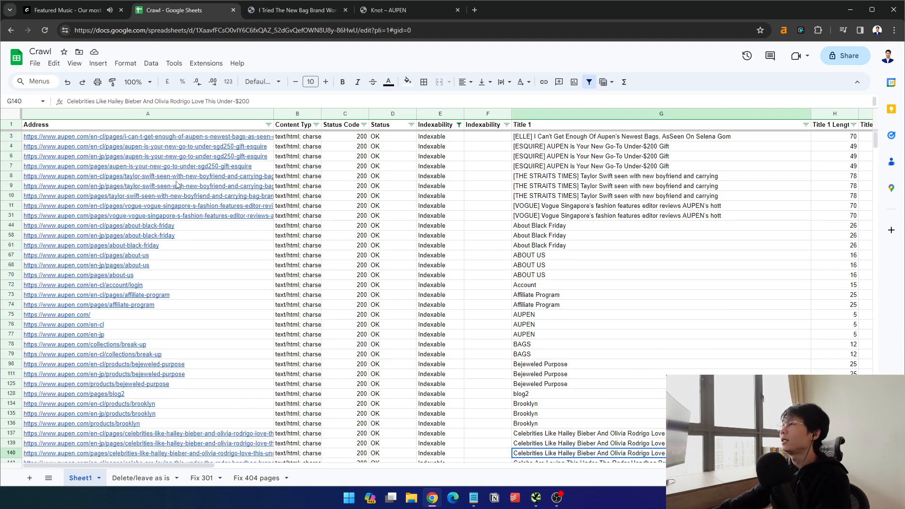
Compare the en-cl, en-jp and default addresses of the ESQUIRE pages that share one title
{"action": "left_click_drag", "start_coordinate": [155, 146], "coordinate": [148, 168]}
{"action": "left_click", "coordinate": [438, 166]}
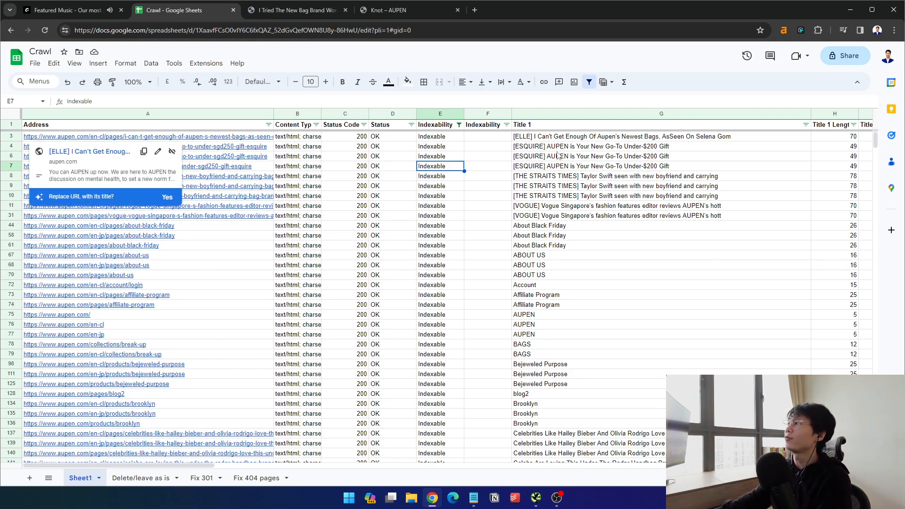
{"action": "left_click_drag", "start_coordinate": [558, 156], "coordinate": [349, 147]}
{"action": "left_click", "coordinate": [218, 149]}
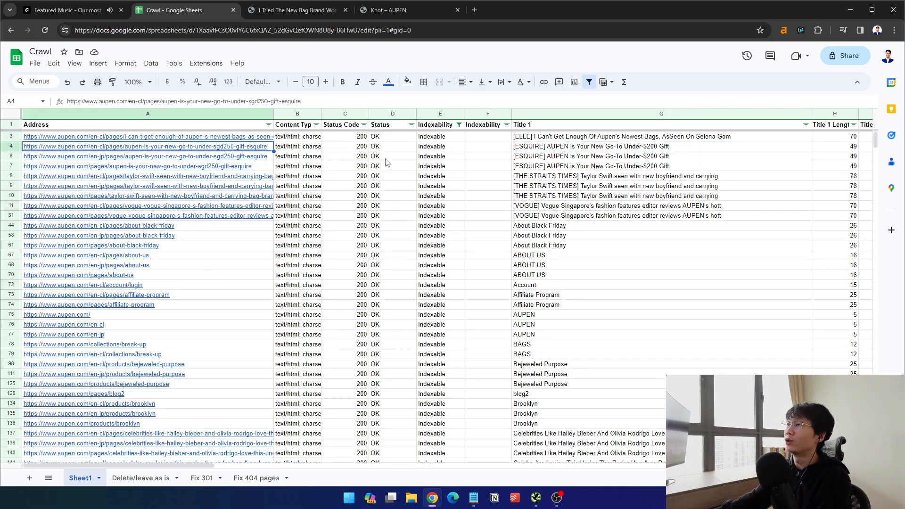
{"action": "left_click", "coordinate": [228, 157]}
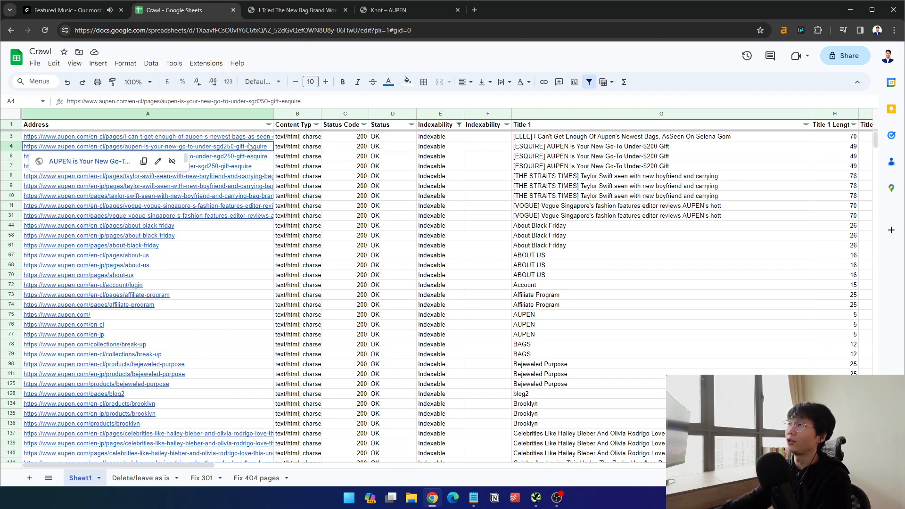
{"action": "left_click", "coordinate": [237, 168]}
{"action": "left_click", "coordinate": [244, 147]}
{"action": "scroll", "coordinate": [498, 246], "scroll_direction": "down", "scroll_amount": 2}
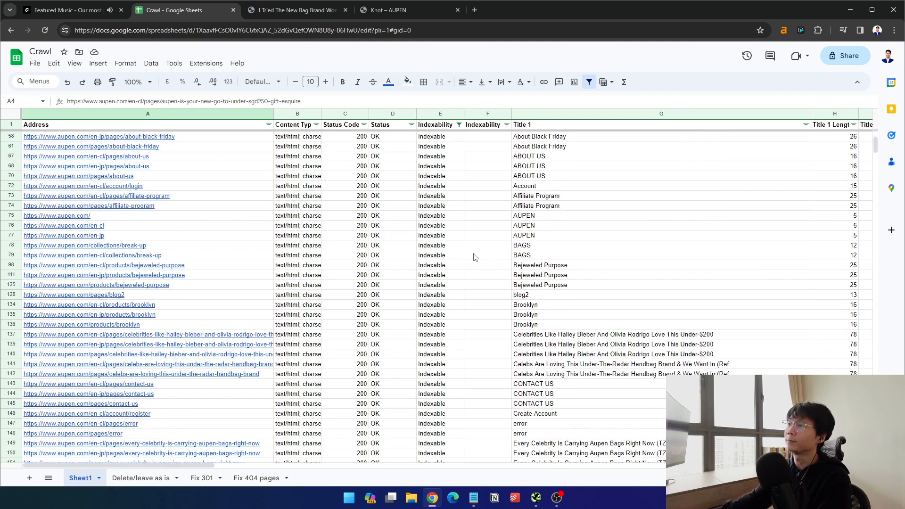
Examine the two BAGS rows, 78 and 79, for matching titles and their break-up collection addresses
{"action": "left_click", "coordinate": [252, 256]}
{"action": "left_click", "coordinate": [244, 246]}
{"action": "left_click", "coordinate": [235, 255]}
{"action": "left_click", "coordinate": [216, 236]}
{"action": "left_click_drag", "start_coordinate": [575, 246], "coordinate": [547, 256]}
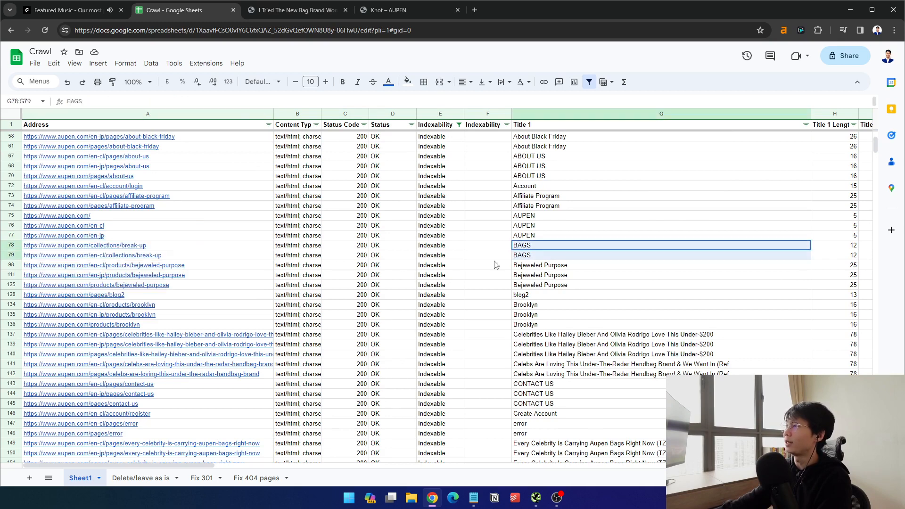
{"action": "left_click", "coordinate": [203, 257], "text": "shift"}
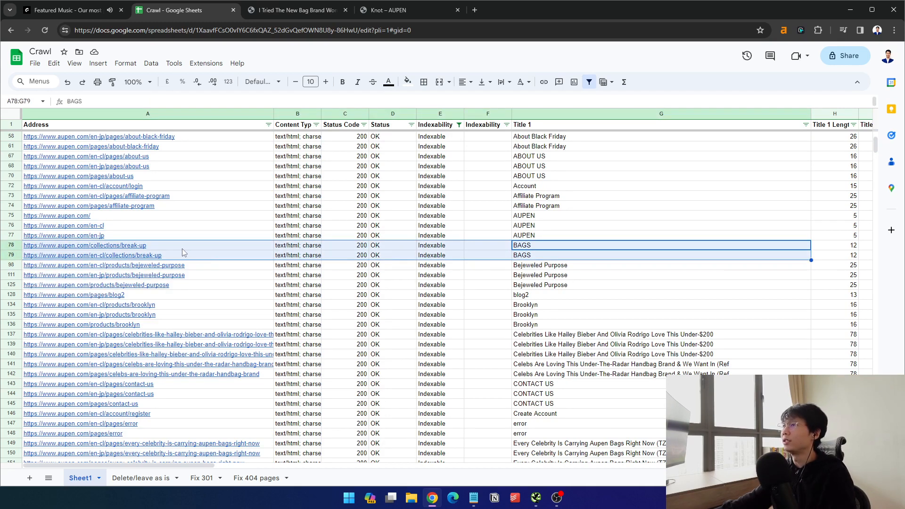
Open the collections/break-up page from row 78, close the bag article and Knot pages, and return to the crawl sheet
{"action": "left_click", "coordinate": [182, 247]}
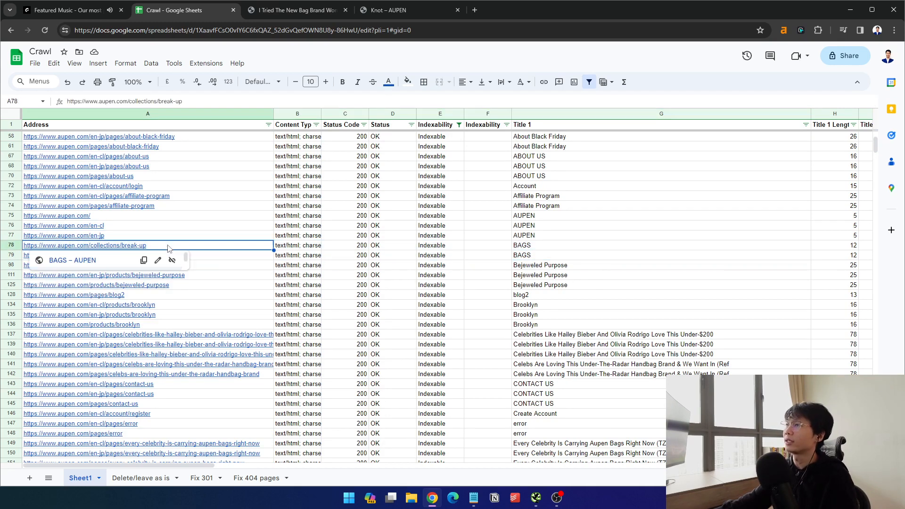
{"action": "left_click", "coordinate": [90, 260]}
{"action": "left_click", "coordinate": [337, 14]}
{"action": "left_click", "coordinate": [345, 10]}
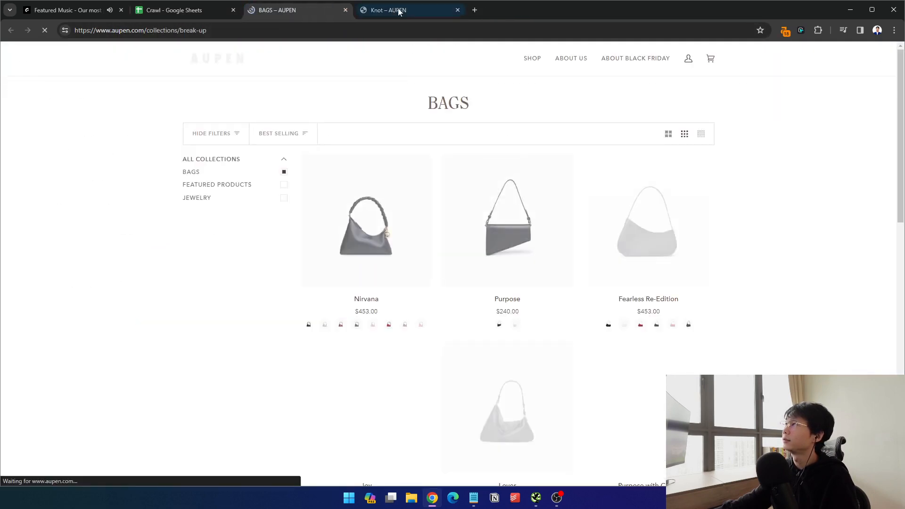
{"action": "left_click", "coordinate": [398, 10]}
{"action": "left_click", "coordinate": [459, 11]}
{"action": "key", "text": "ctrl+shift+Tab"}
Compare the titles and meta descriptions of the two BAGS rows, 78 and 79
{"action": "left_click", "coordinate": [182, 257]}
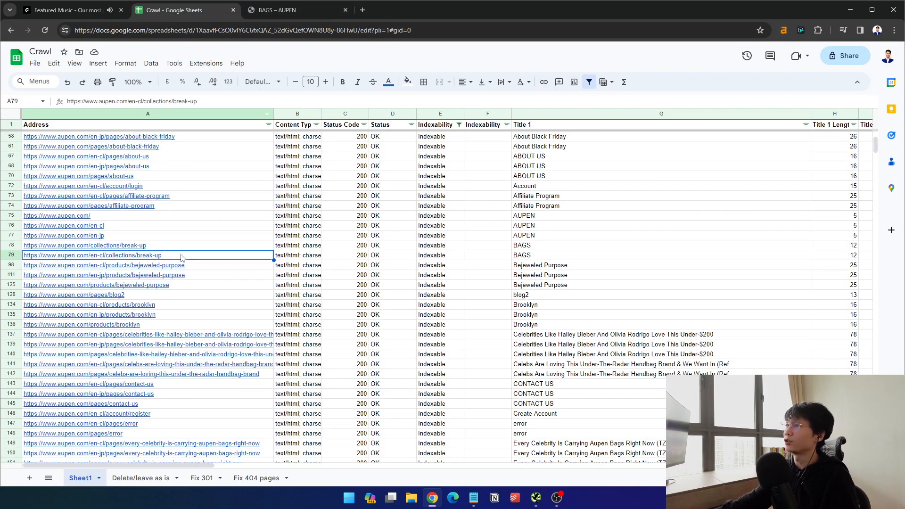
{"action": "mouse_move", "coordinate": [528, 245]}
{"action": "left_mouse_down"}
{"action": "mouse_move", "coordinate": [542, 264]}
{"action": "mouse_move", "coordinate": [531, 238]}
{"action": "mouse_move", "coordinate": [546, 248]}
{"action": "mouse_move", "coordinate": [534, 259]}
{"action": "left_mouse_up"}
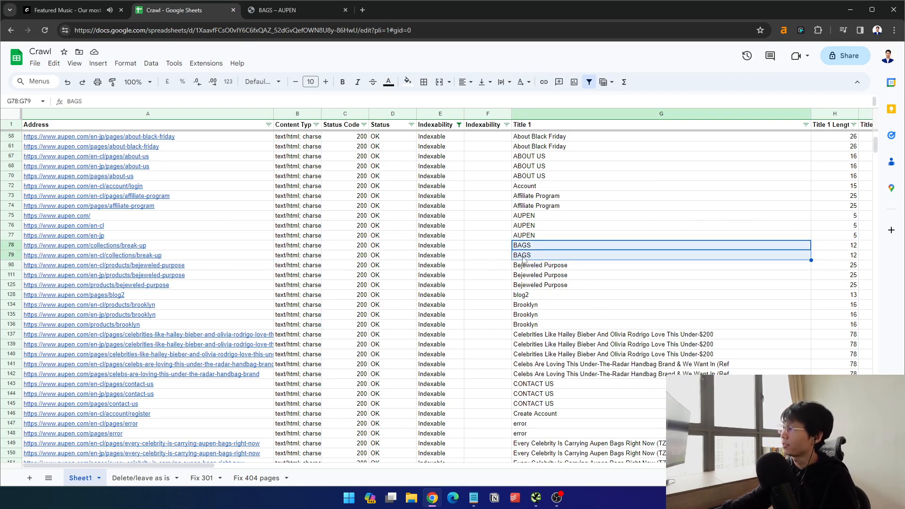
{"action": "left_click", "coordinate": [241, 466]}
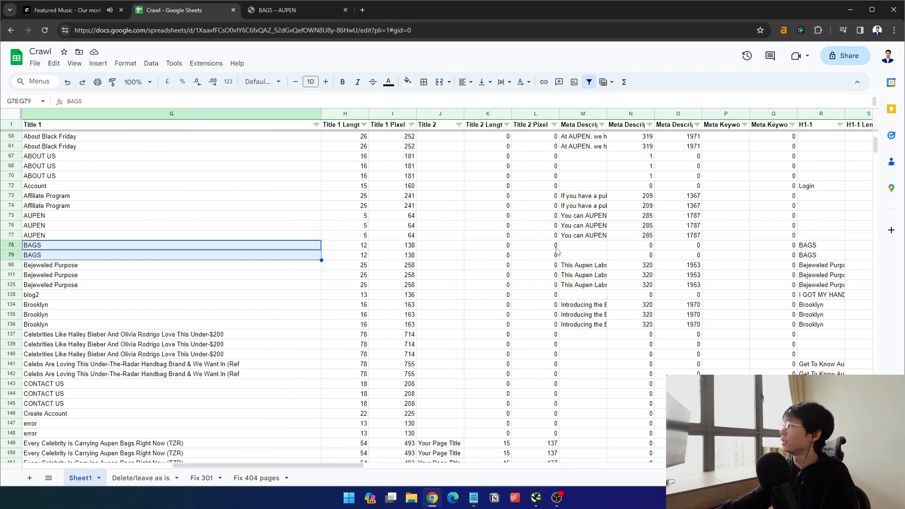
{"action": "left_click_drag", "start_coordinate": [584, 246], "coordinate": [590, 264]}
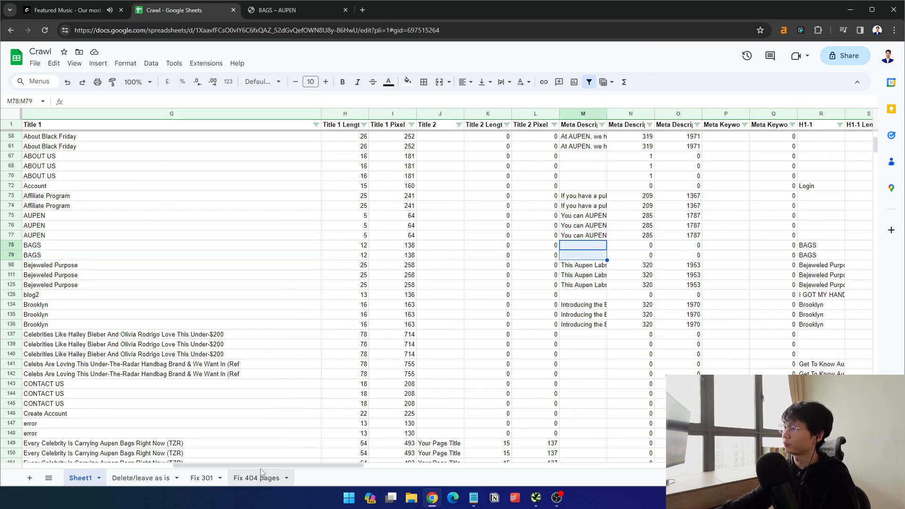
{"action": "left_click", "coordinate": [260, 470]}
{"action": "left_click", "coordinate": [80, 478]}
Compare the default and en-cl addresses of the BAGS collection pages, and skim the remaining indexable pages
{"action": "scroll", "coordinate": [238, 409], "scroll_direction": "left", "scroll_amount": 10}
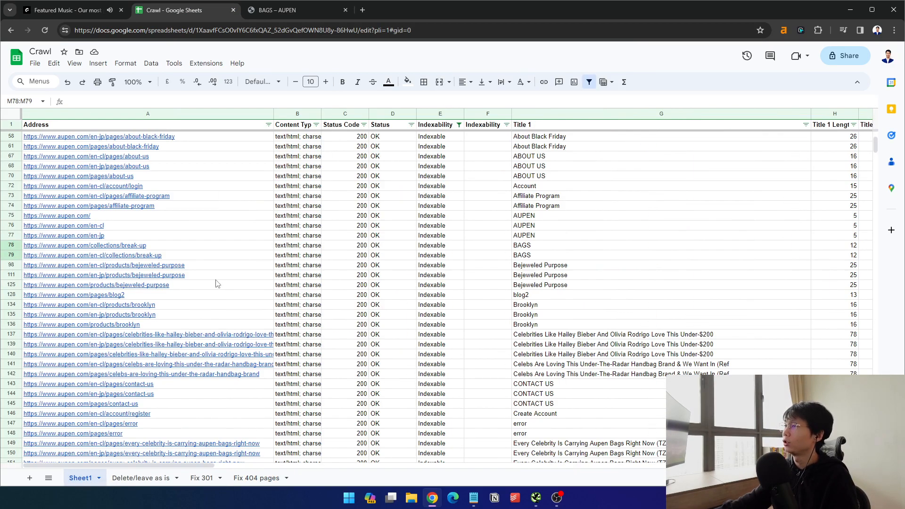
{"action": "left_click_drag", "start_coordinate": [172, 244], "coordinate": [183, 255]}
{"action": "left_click", "coordinate": [284, 246]}
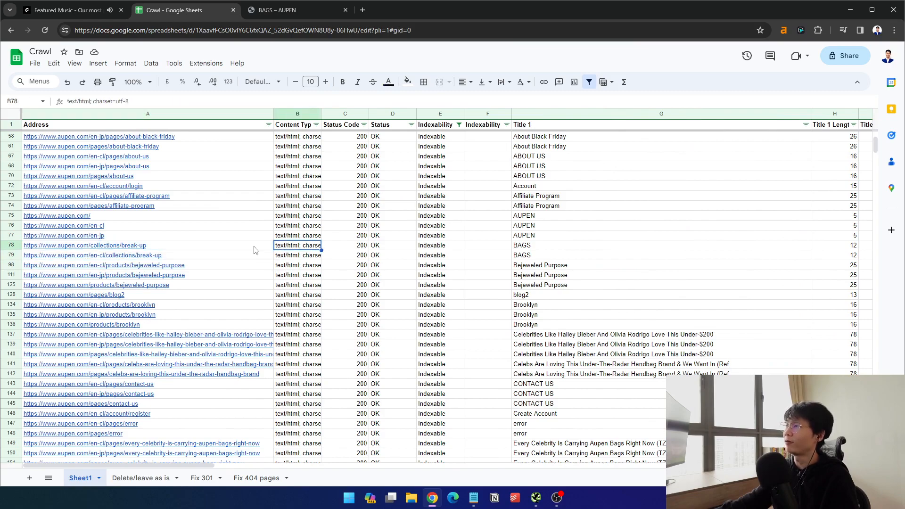
{"action": "left_click_drag", "start_coordinate": [255, 248], "coordinate": [264, 264]}
{"action": "left_click", "coordinate": [313, 255]}
{"action": "scroll", "coordinate": [349, 330], "scroll_direction": "down", "scroll_amount": 6}
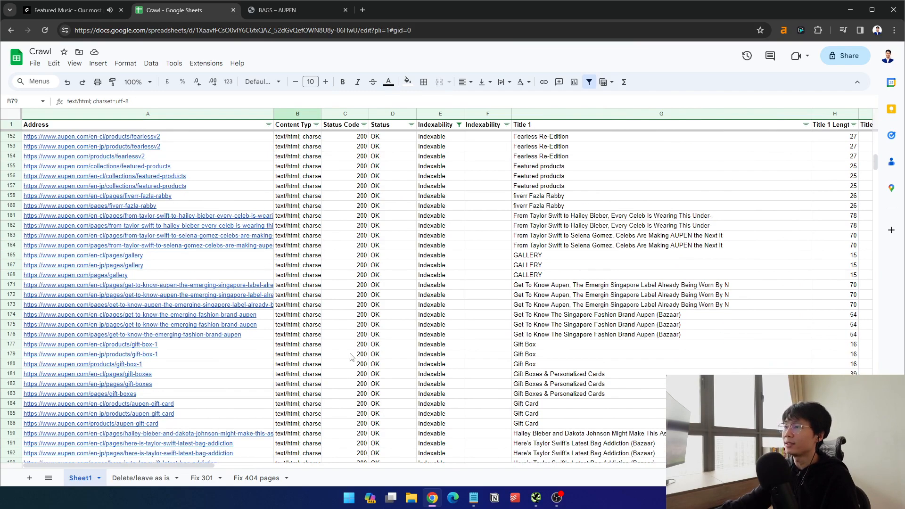
{"action": "scroll", "coordinate": [358, 362], "scroll_direction": "up", "scroll_amount": 6}
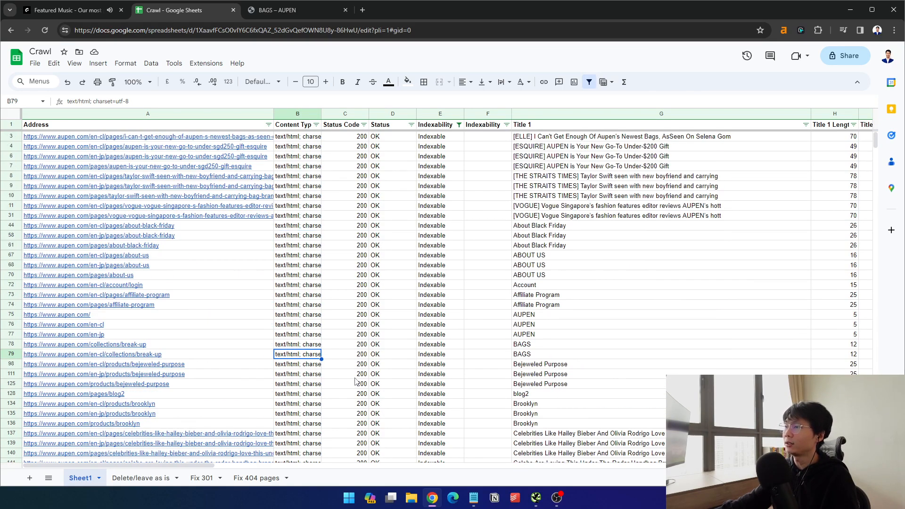
Remove the Indexability filter on Sheet1 to list both indexable and non-indexable pages
{"action": "left_click", "coordinate": [458, 125]}
{"action": "left_click", "coordinate": [381, 357]}
{"action": "key", "text": "ctrl+z"}
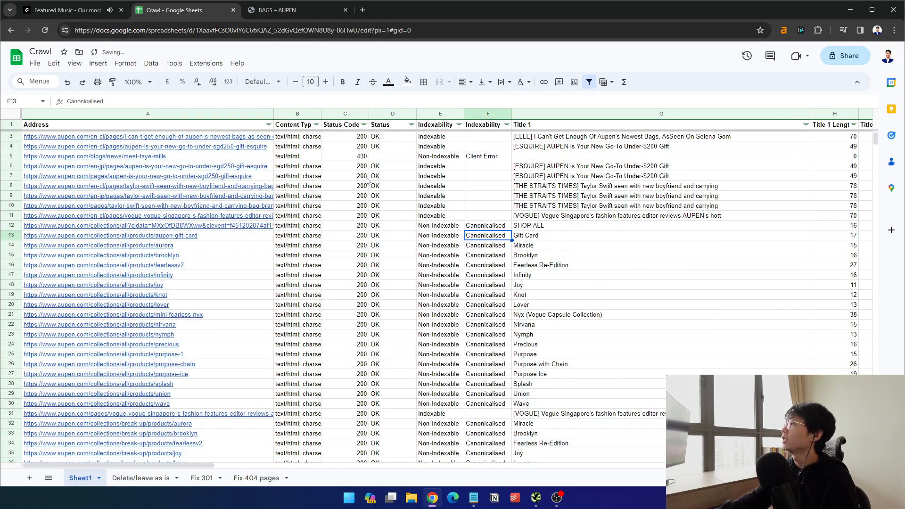
{"action": "scroll", "coordinate": [370, 171], "scroll_direction": "up", "scroll_amount": 1}
{"action": "left_click", "coordinate": [390, 157]}
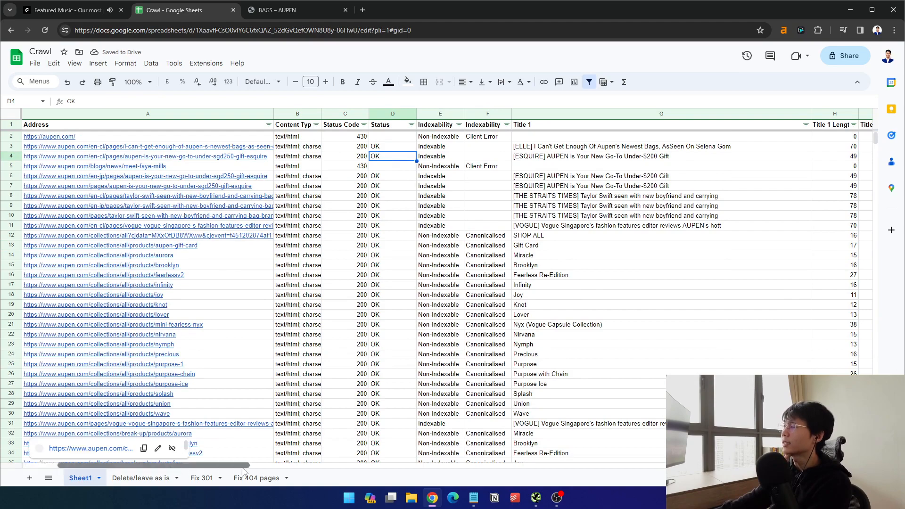
{"action": "mouse_move", "coordinate": [185, 464]}
{"action": "left_mouse_down"}
{"action": "mouse_move", "coordinate": [503, 458]}
{"action": "mouse_move", "coordinate": [173, 459]}
{"action": "left_mouse_up"}
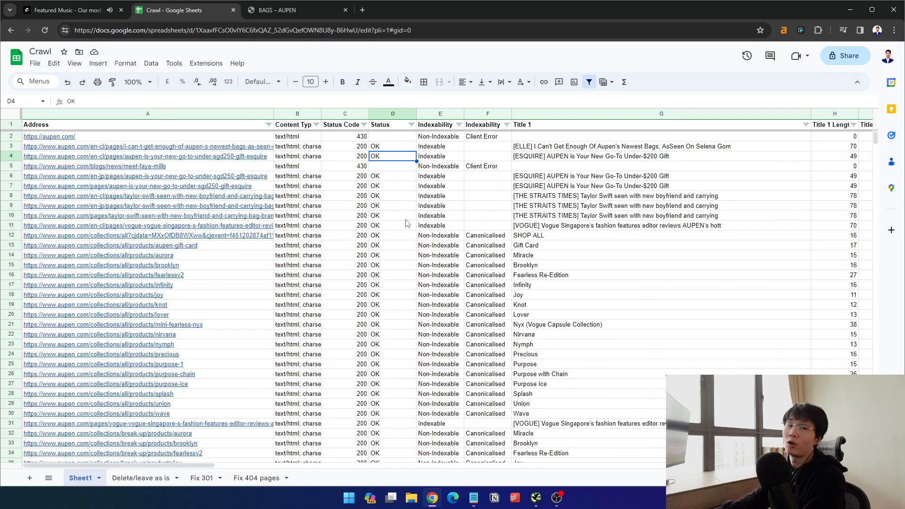
Look through the BAGS collection page, close it and return to the crawl sheet
{"action": "left_click", "coordinate": [277, 10]}
{"action": "scroll", "coordinate": [565, 283], "scroll_direction": "down", "scroll_amount": 10}
{"action": "scroll", "coordinate": [694, 316], "scroll_direction": "up", "scroll_amount": 10}
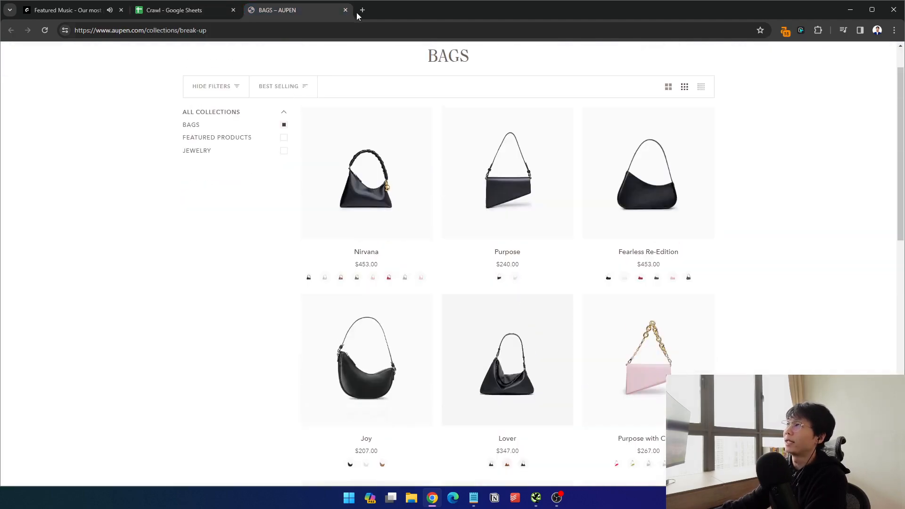
{"action": "left_click", "coordinate": [349, 10]}
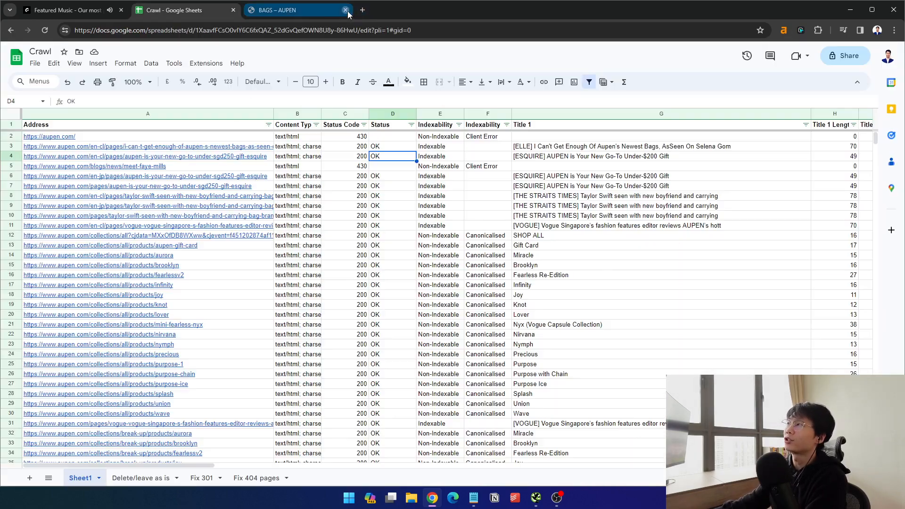
{"action": "left_click", "coordinate": [347, 265]}
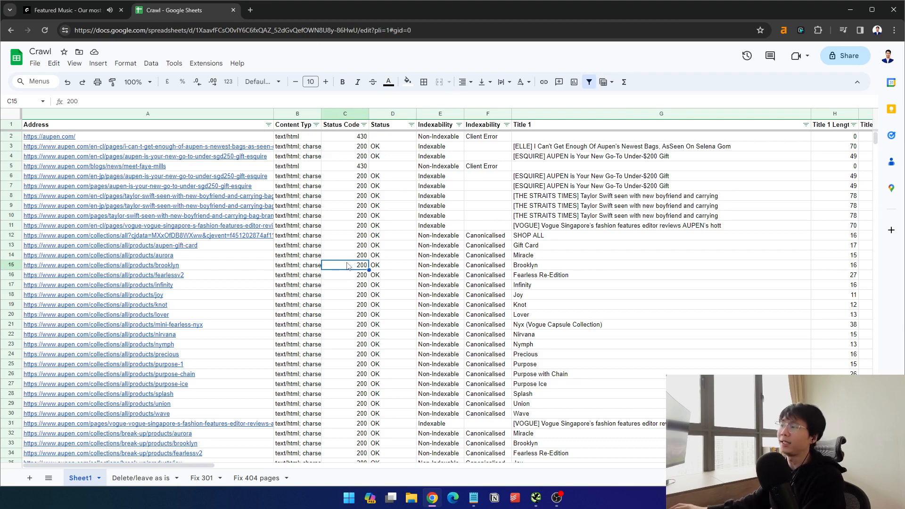
Review the address list on the Fix 404 pages sheet and the old URL entries on the Fix 301 sheet
{"action": "left_click", "coordinate": [257, 477]}
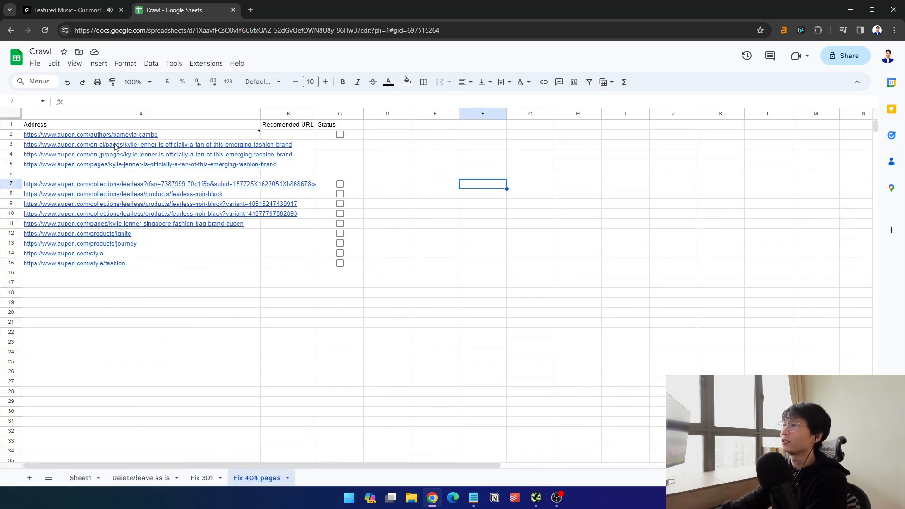
{"action": "left_click_drag", "start_coordinate": [113, 126], "coordinate": [113, 263]}
{"action": "left_click", "coordinate": [559, 312]}
{"action": "left_click", "coordinate": [201, 477]}
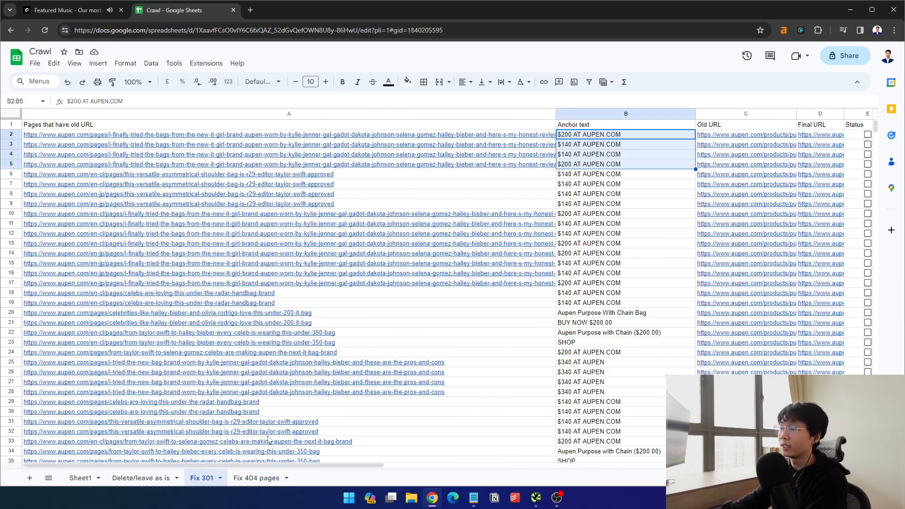
Sort the crawl data on Sheet1 by Address from Z to A
{"action": "left_click", "coordinate": [84, 477]}
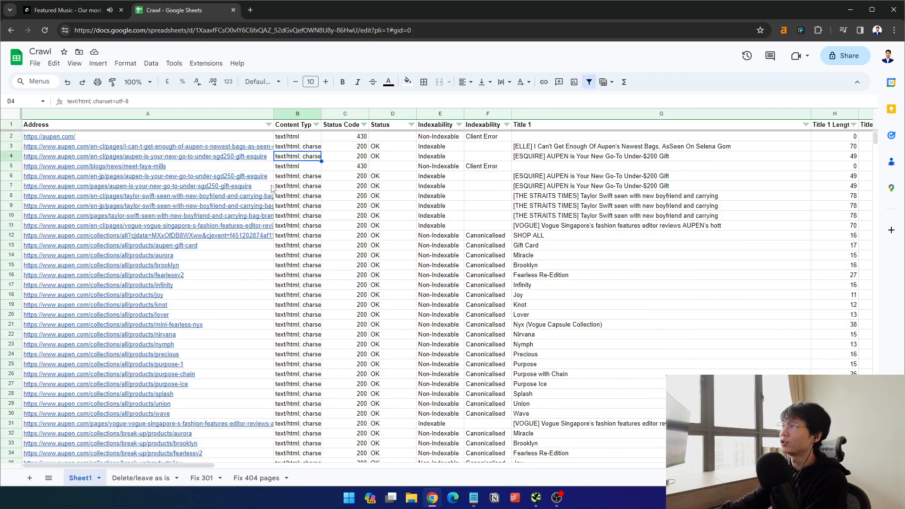
{"action": "left_click", "coordinate": [268, 124]}
{"action": "left_click", "coordinate": [169, 157]}
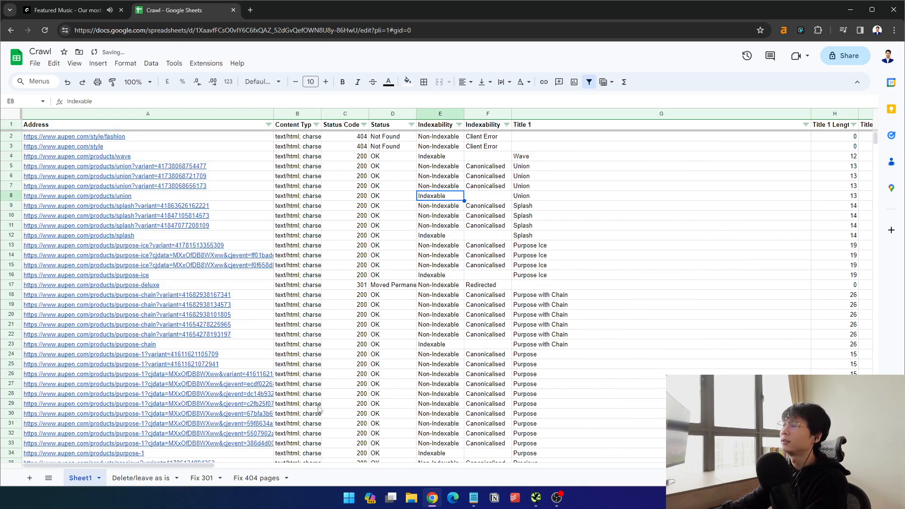
Review the Delete/leave as is, Fix 301 and Fix 404 pages sheets once more, and return to Sheet1
{"action": "left_click", "coordinate": [257, 479]}
{"action": "left_click", "coordinate": [151, 481]}
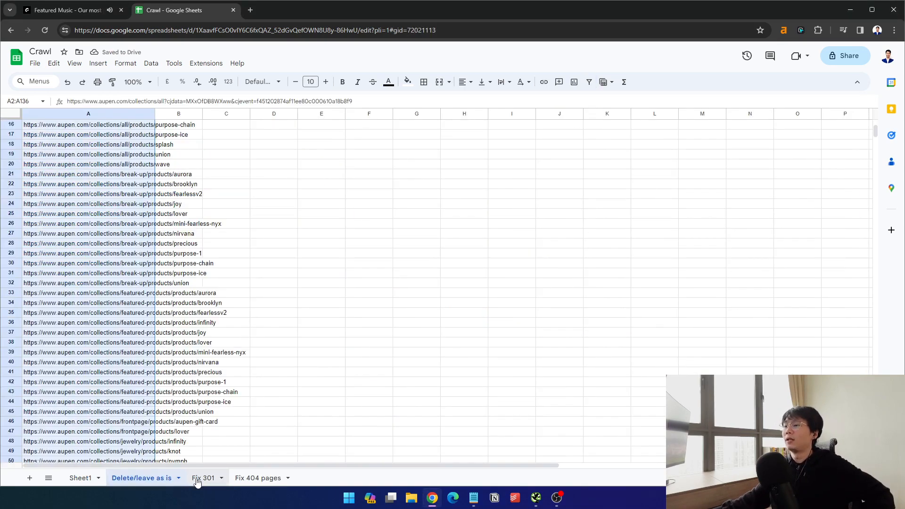
{"action": "left_click", "coordinate": [198, 479]}
{"action": "left_click", "coordinate": [133, 483]}
{"action": "left_click", "coordinate": [80, 478]}
{"action": "left_click", "coordinate": [202, 479]}
{"action": "left_click", "coordinate": [256, 478]}
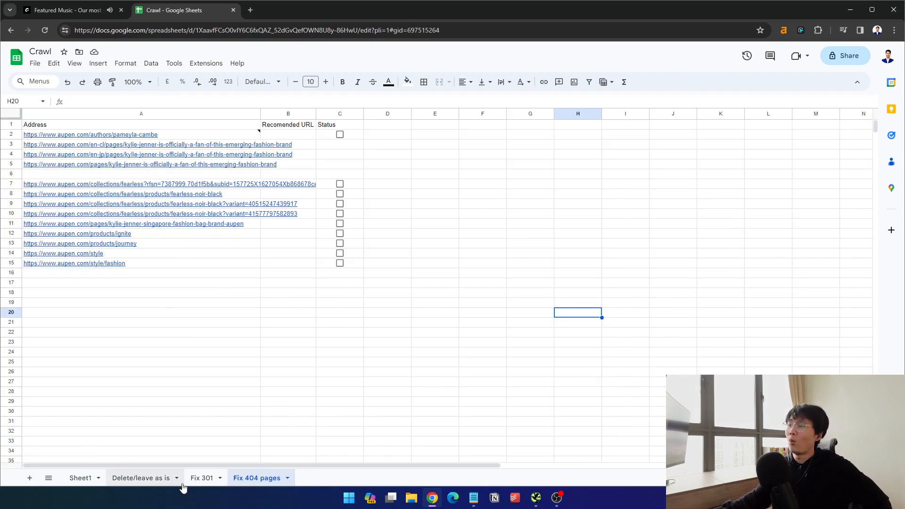
{"action": "left_click", "coordinate": [298, 357]}
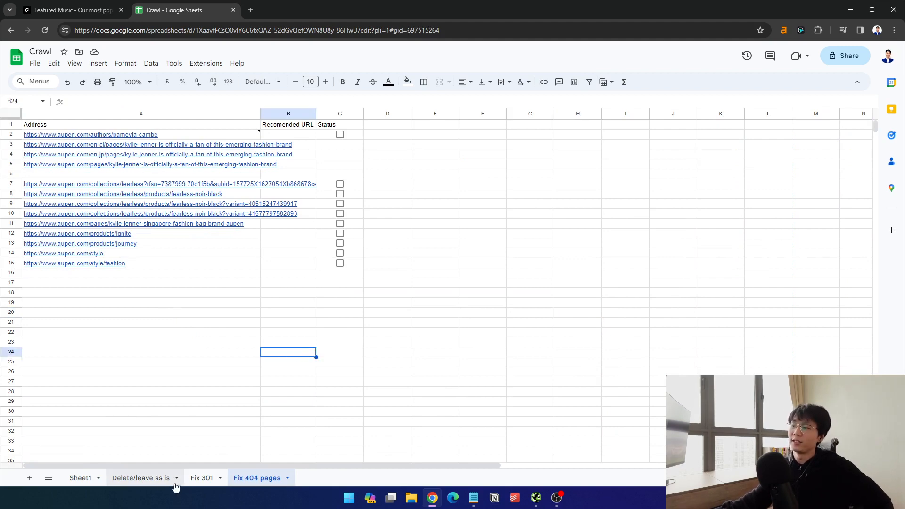
{"action": "left_click", "coordinate": [80, 478]}
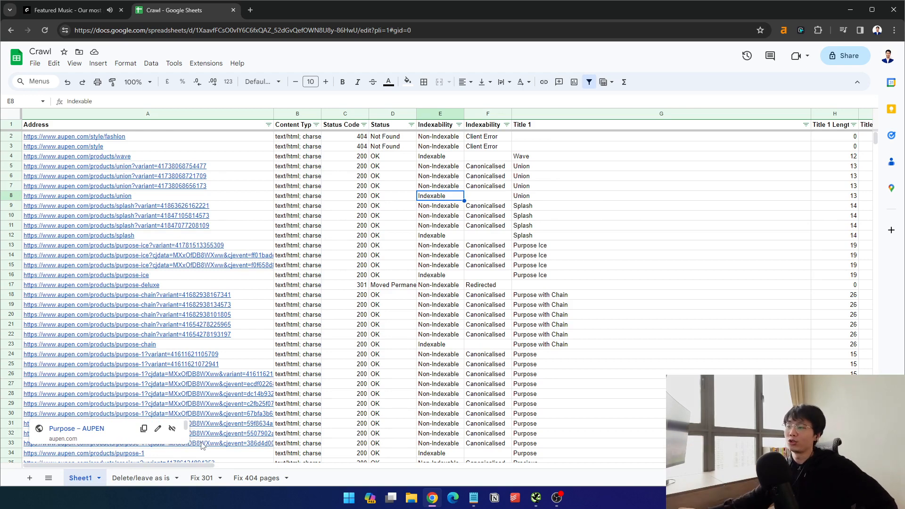
Review the broken addresses on the Fix 404 pages sheet, then return to the status and indexability columns on Sheet1
{"action": "left_click", "coordinate": [254, 477]}
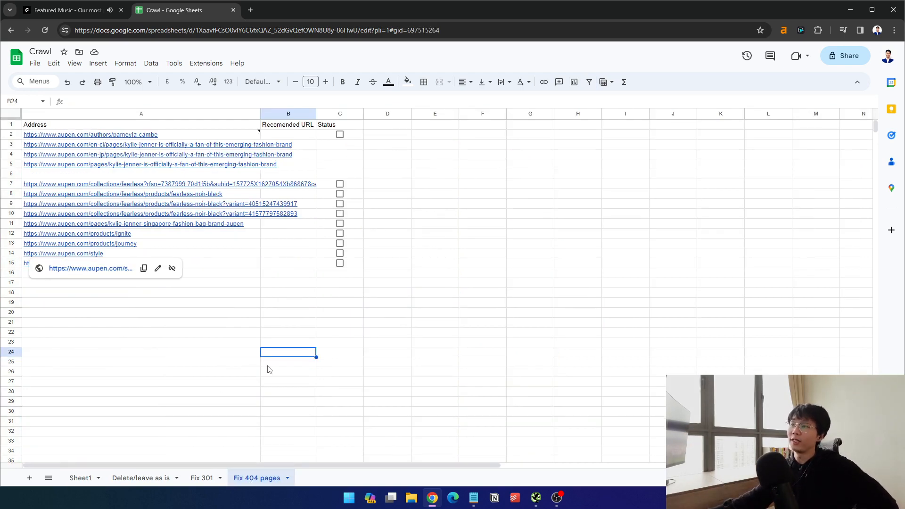
{"action": "left_click", "coordinate": [305, 345]}
{"action": "left_click_drag", "start_coordinate": [45, 275], "coordinate": [85, 331]}
{"action": "left_click", "coordinate": [481, 312]}
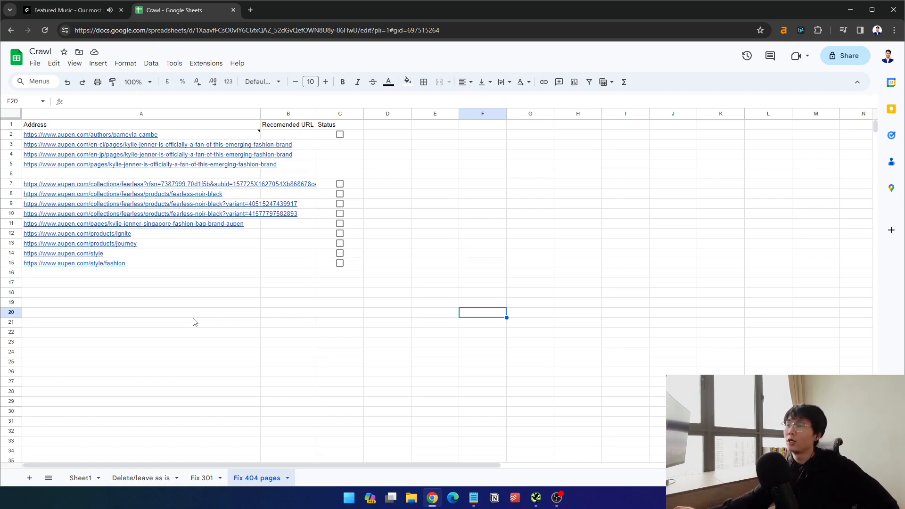
{"action": "left_click", "coordinate": [80, 477]}
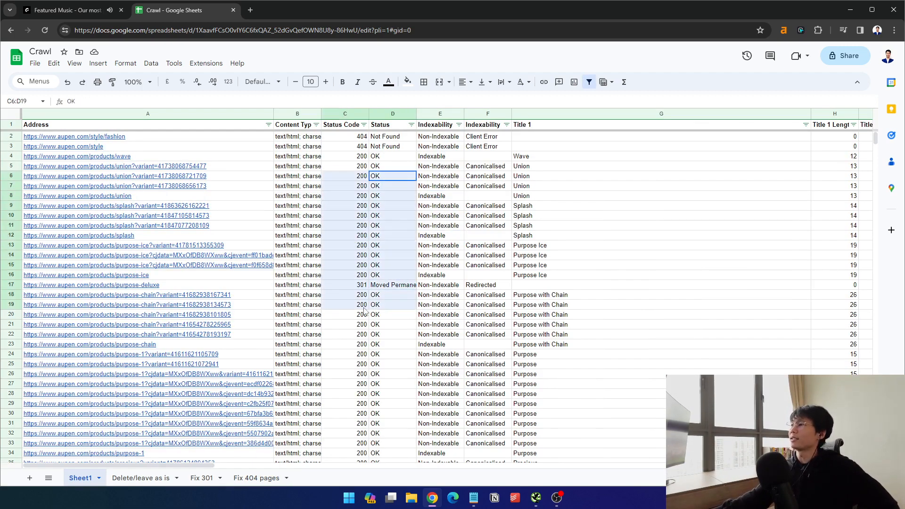
{"action": "left_click", "coordinate": [606, 342]}
{"action": "left_click", "coordinate": [437, 236]}
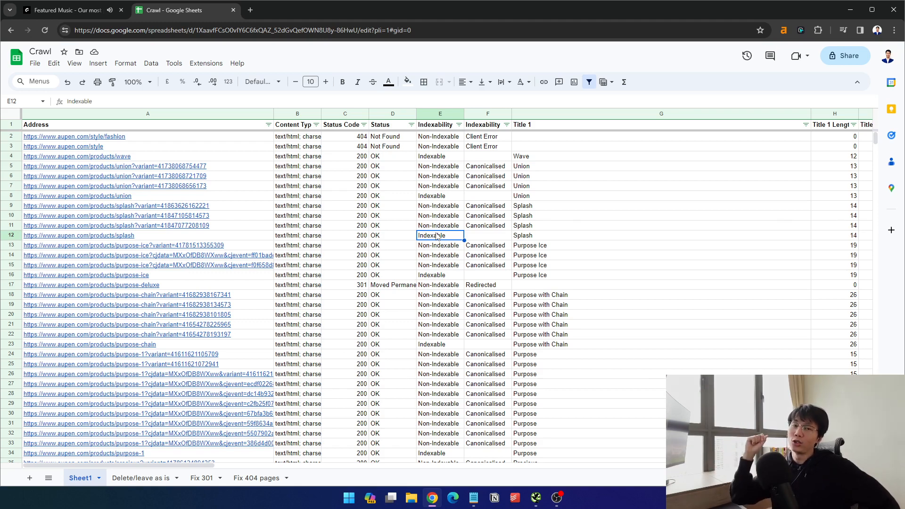
Look through the collection product addresses at the start of the Delete/leave as is sheet
{"action": "left_click", "coordinate": [147, 478]}
{"action": "scroll", "coordinate": [292, 211], "scroll_direction": "up", "scroll_amount": 2}
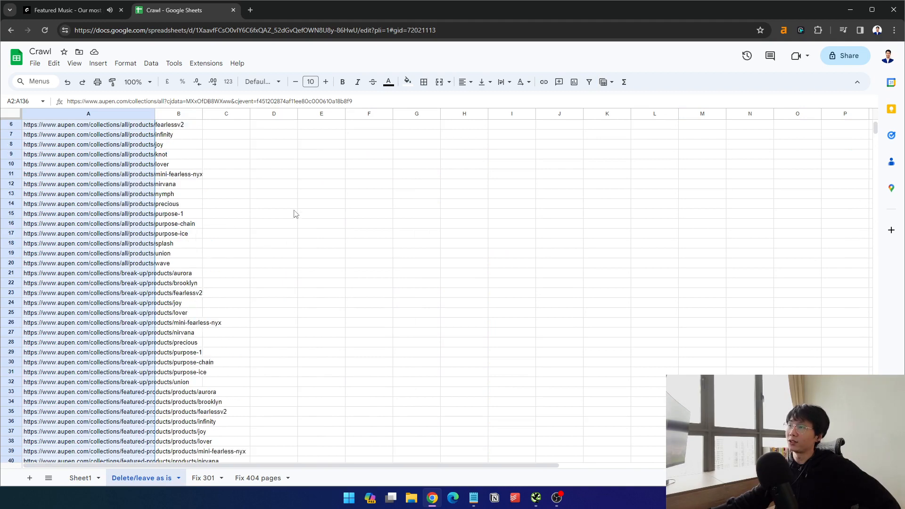
{"action": "scroll", "coordinate": [293, 214], "scroll_direction": "up", "scroll_amount": 2}
{"action": "left_click_drag", "start_coordinate": [68, 135], "coordinate": [70, 263]}
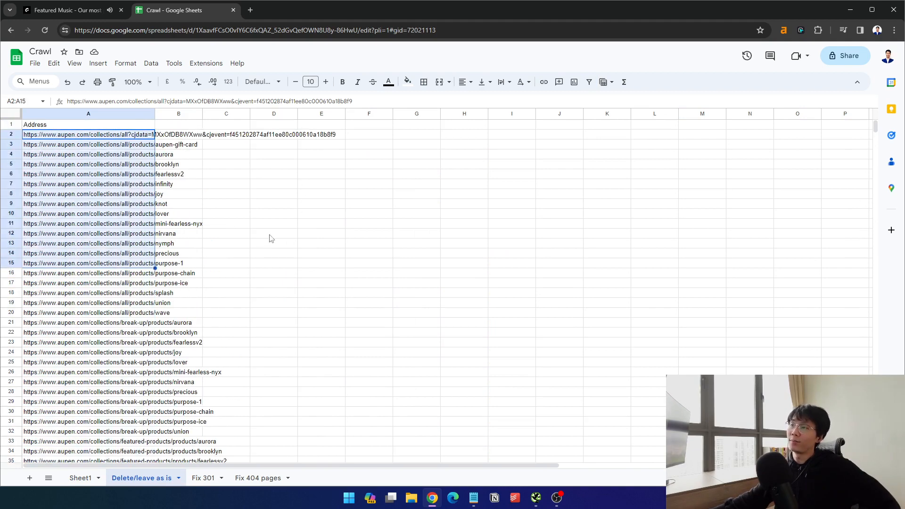
{"action": "left_click", "coordinate": [271, 235]}
{"action": "left_click_drag", "start_coordinate": [80, 155], "coordinate": [106, 382]}
{"action": "left_click", "coordinate": [273, 264]}
{"action": "left_click", "coordinate": [273, 273]}
{"action": "left_click_drag", "start_coordinate": [97, 302], "coordinate": [95, 353]}
{"action": "left_click", "coordinate": [85, 186]}
{"action": "left_click", "coordinate": [320, 263]}
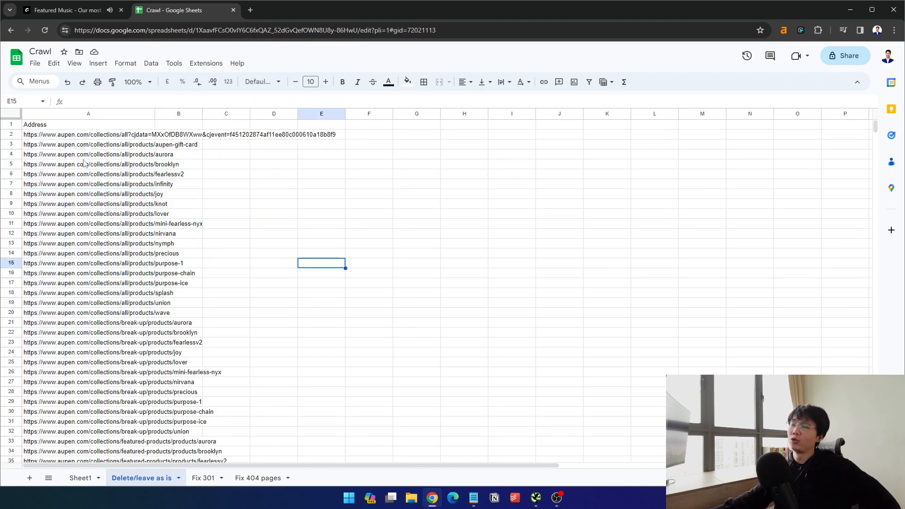
{"action": "left_click_drag", "start_coordinate": [77, 136], "coordinate": [88, 304]}
{"action": "left_click", "coordinate": [313, 233]}
{"action": "left_click_drag", "start_coordinate": [78, 136], "coordinate": [89, 325]}
{"action": "left_click", "coordinate": [320, 283]}
Check the Fix 301 and Fix 404 pages lists, and return to the first address on the Delete/leave as is sheet
{"action": "left_click", "coordinate": [203, 478]}
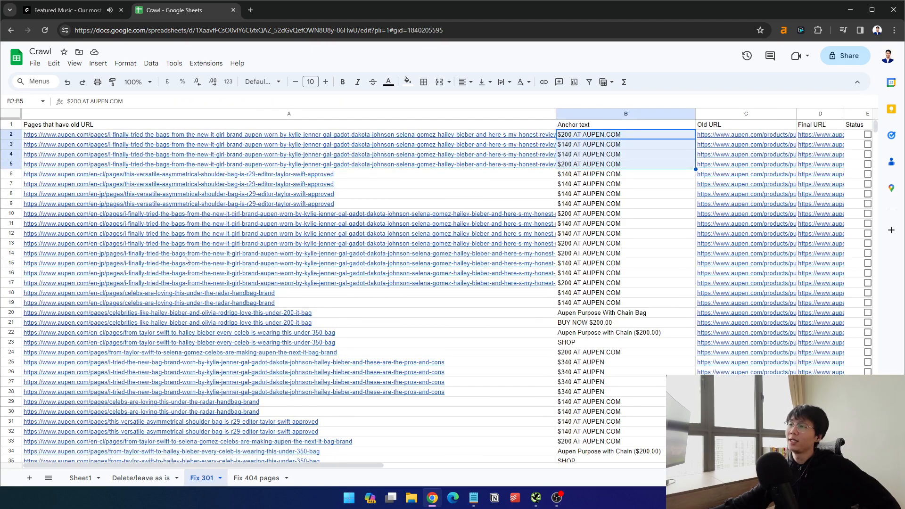
{"action": "left_click", "coordinate": [256, 477]}
{"action": "left_click_drag", "start_coordinate": [77, 136], "coordinate": [115, 330]}
{"action": "left_click", "coordinate": [387, 332]}
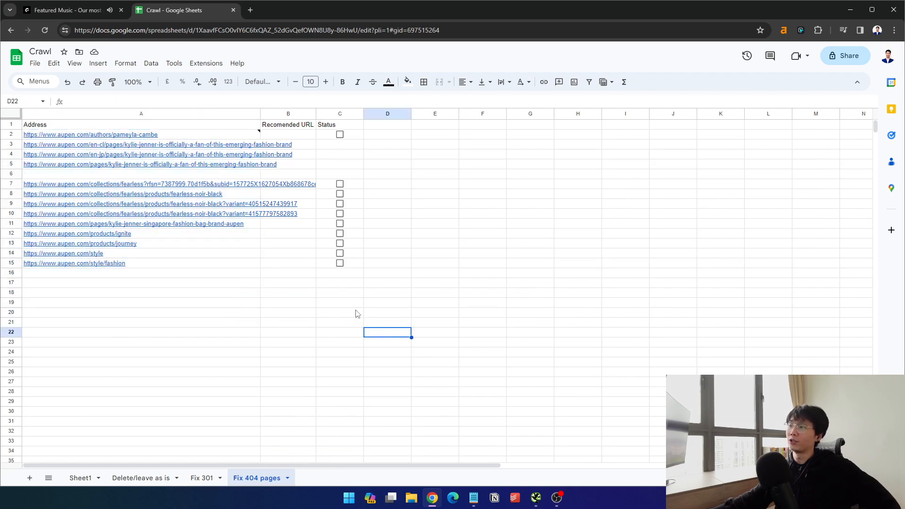
{"action": "left_click", "coordinate": [80, 478]}
{"action": "left_click", "coordinate": [140, 477]}
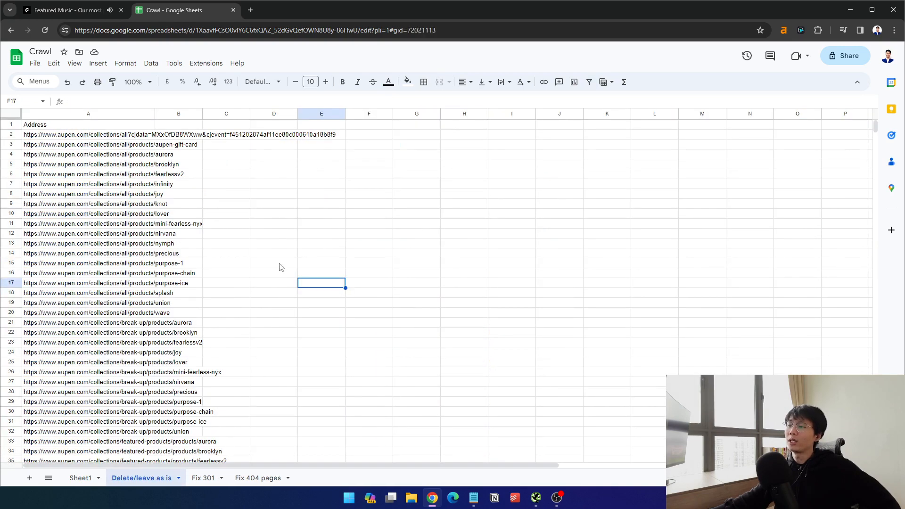
{"action": "left_click", "coordinate": [68, 134]}
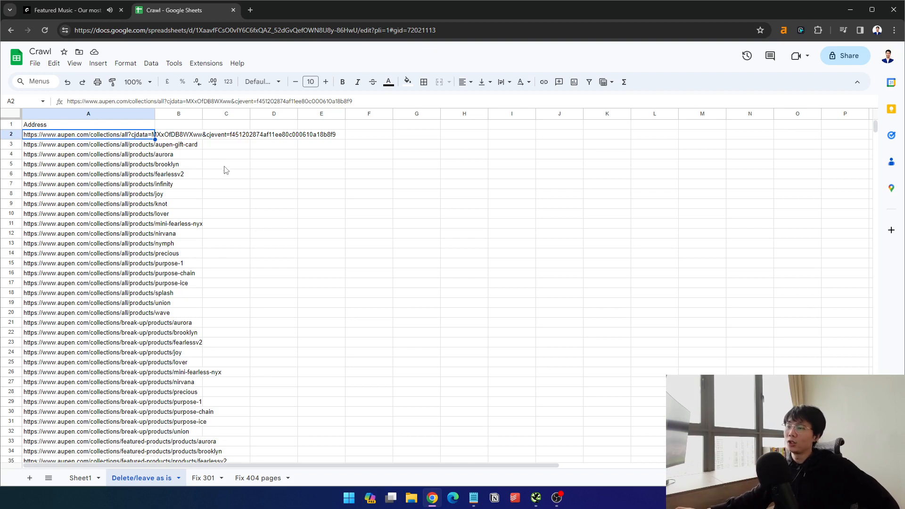
Return to Sheet1 and examine the product page addresses with their status and indexability values
{"action": "left_click", "coordinate": [83, 477]}
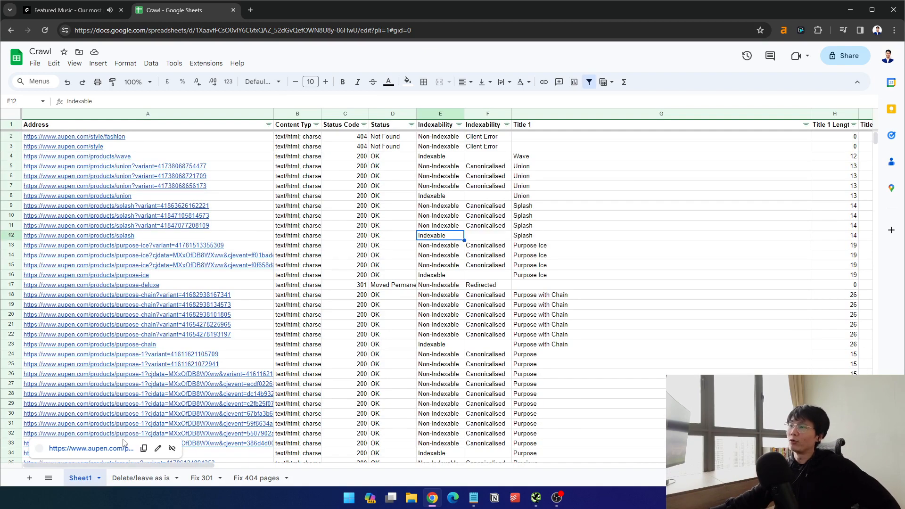
{"action": "left_click", "coordinate": [294, 179]}
{"action": "left_click", "coordinate": [379, 142]}
{"action": "left_click_drag", "start_coordinate": [540, 150], "coordinate": [346, 295]}
{"action": "left_click", "coordinate": [522, 313]}
{"action": "left_click_drag", "start_coordinate": [252, 158], "coordinate": [271, 272]}
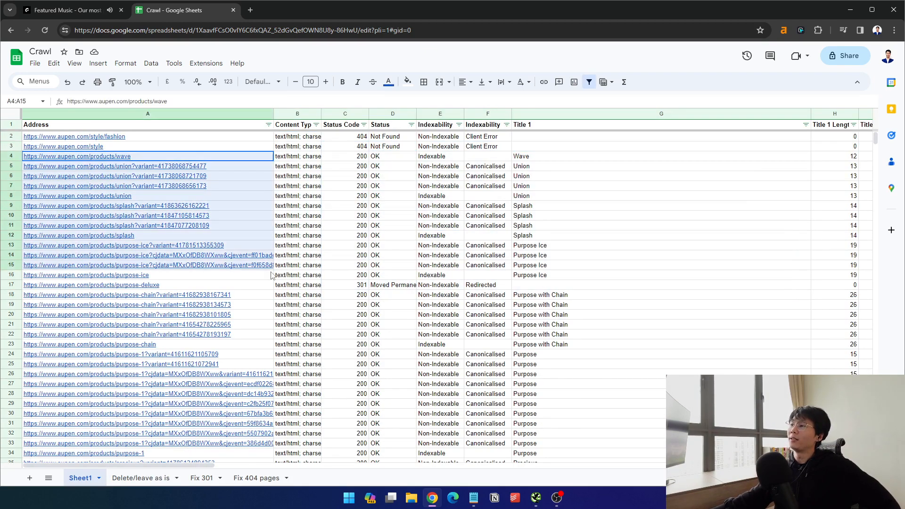
{"action": "left_click", "coordinate": [423, 225]}
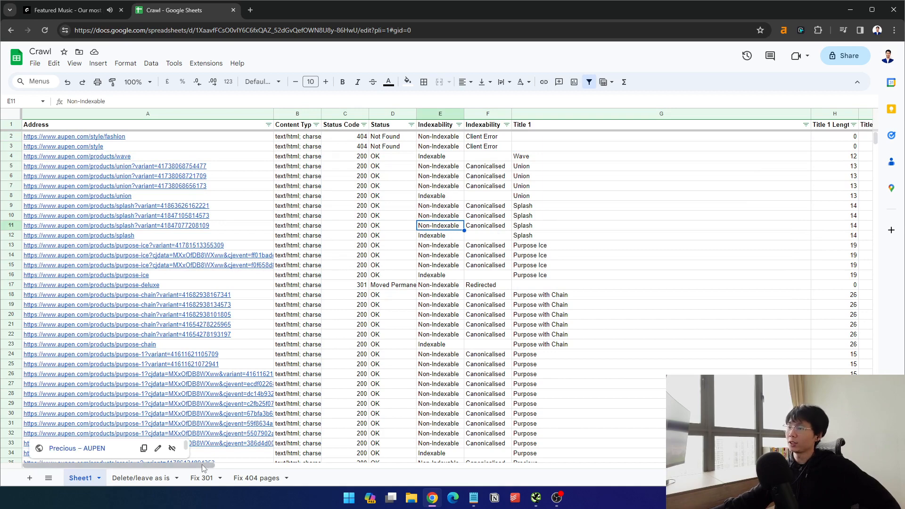
Examine the Word Count column of the crawl data, then go back to the 404 status entries
{"action": "left_click_drag", "start_coordinate": [204, 468], "coordinate": [635, 450]}
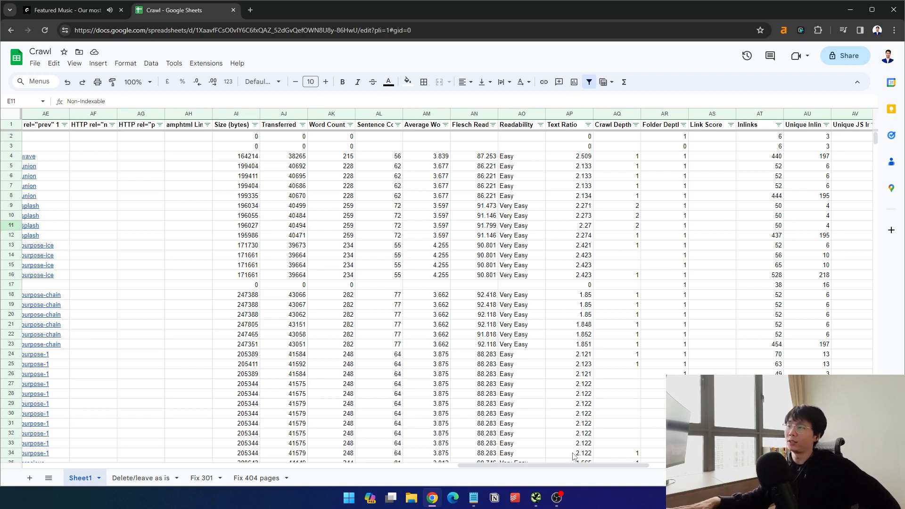
{"action": "left_click_drag", "start_coordinate": [324, 167], "coordinate": [330, 355]}
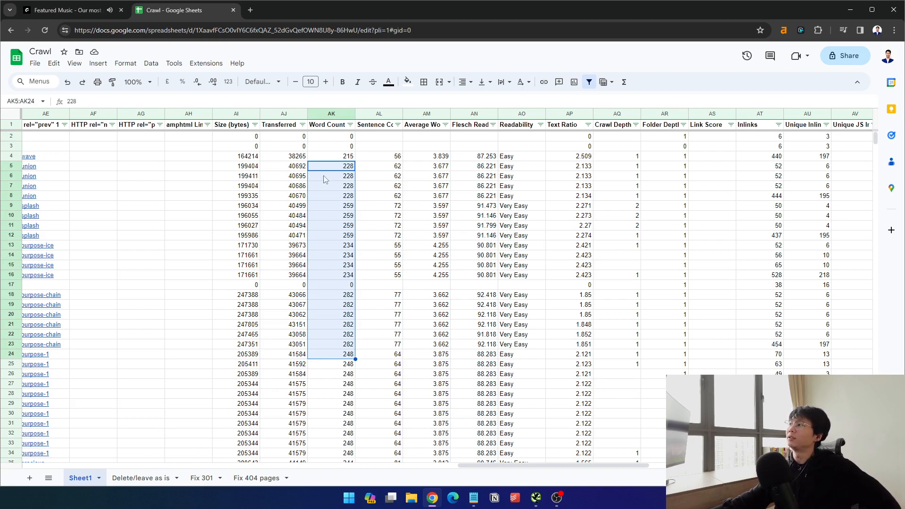
{"action": "left_click_drag", "start_coordinate": [549, 465], "coordinate": [228, 457]}
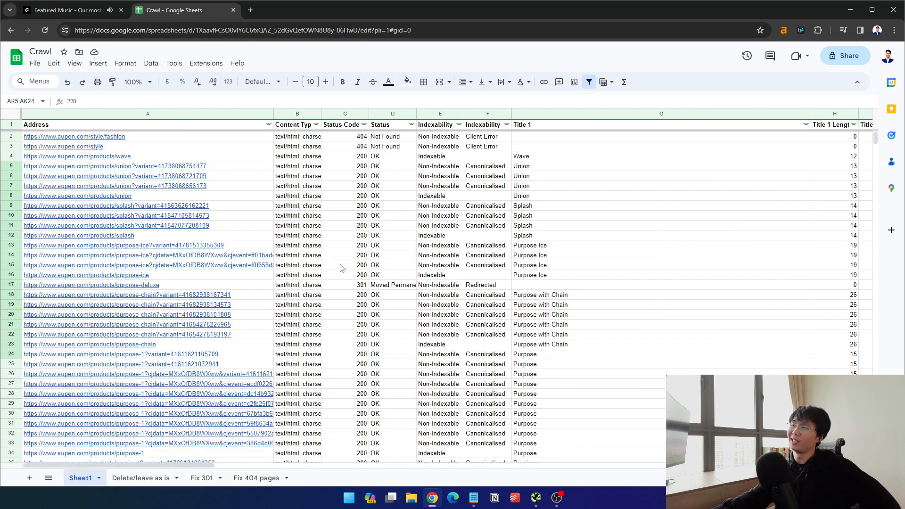
{"action": "left_click_drag", "start_coordinate": [344, 147], "coordinate": [391, 146]}
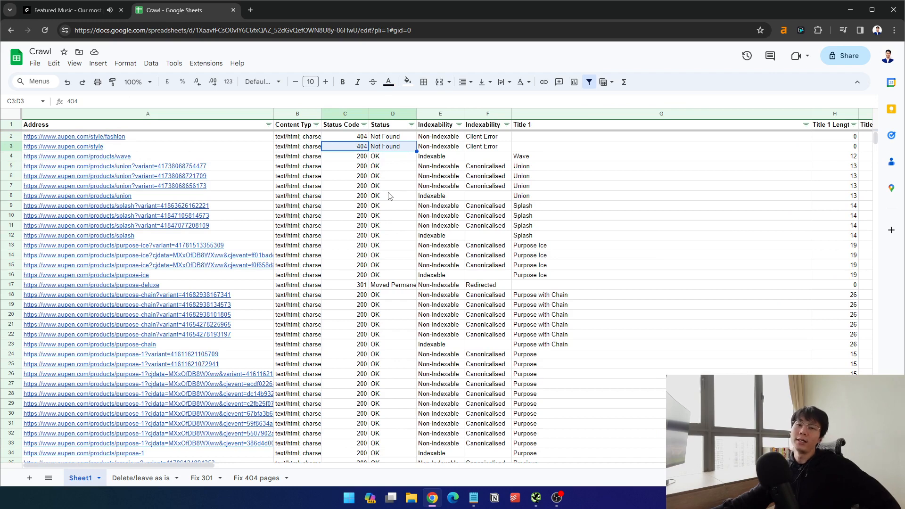